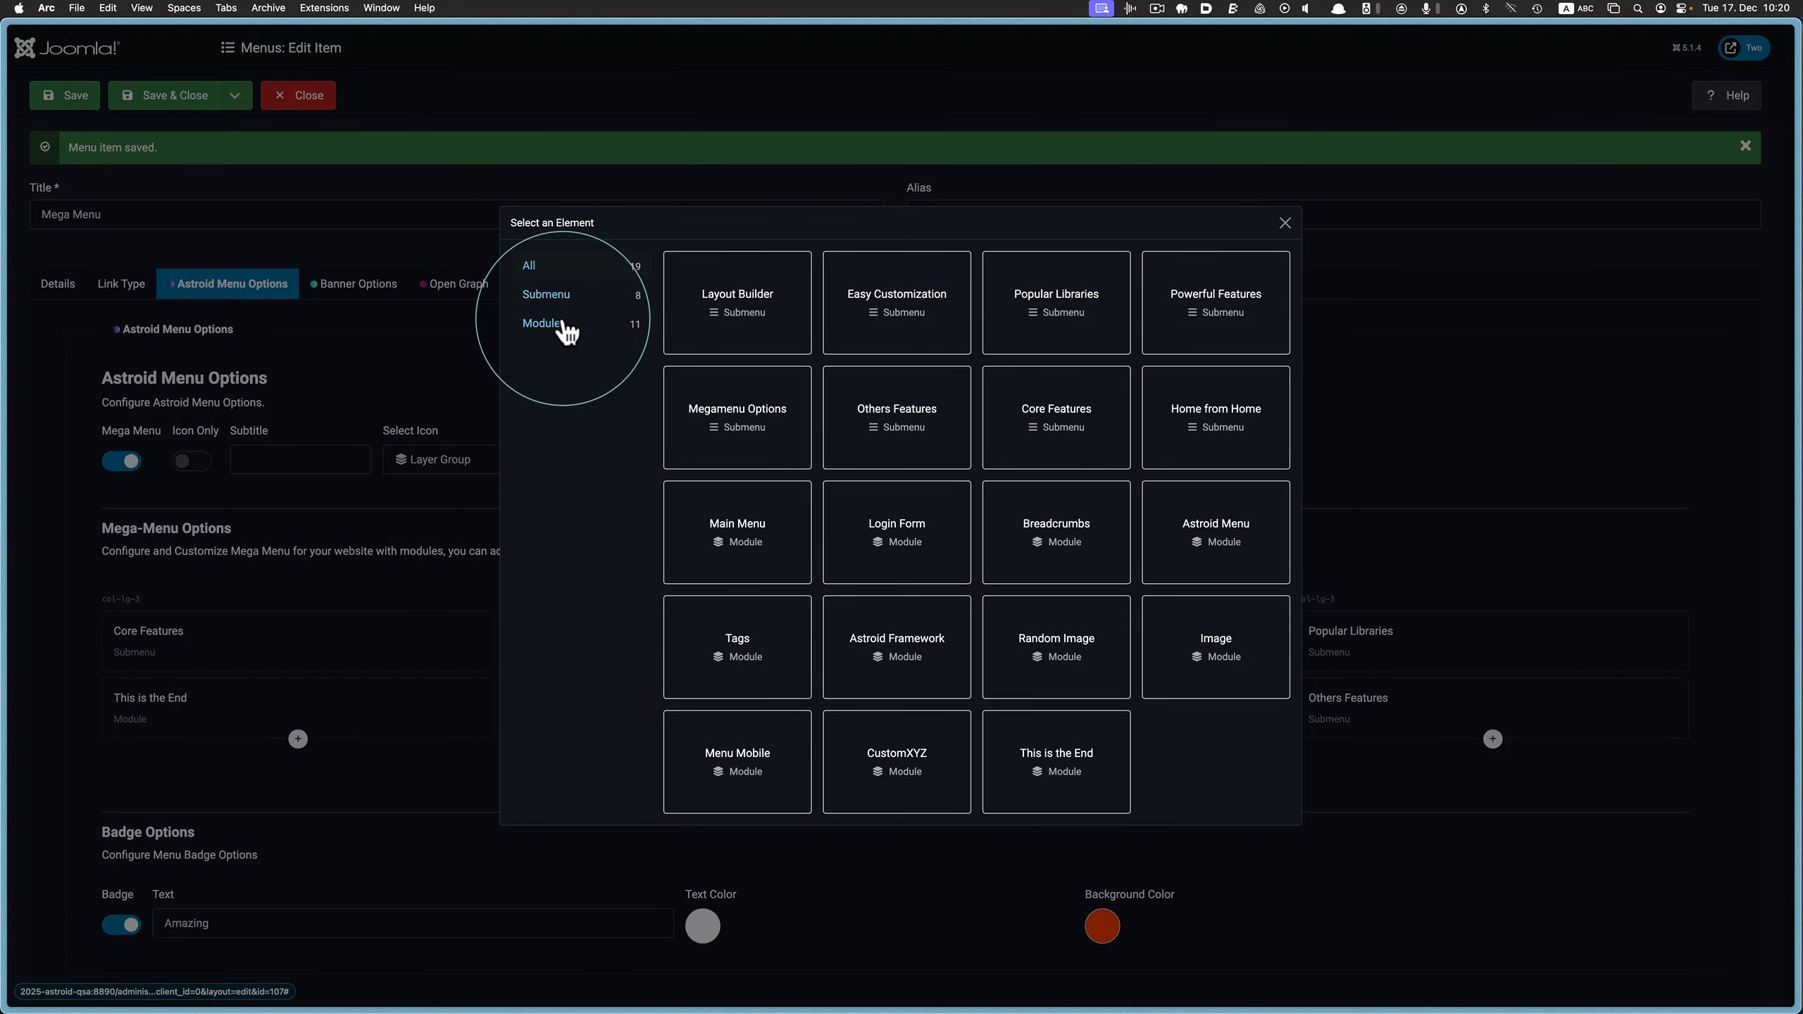
Add the Login Form module to the mega menu's fourth column and rearrange the menu elements across the rows
{"action": "left_click", "coordinate": [564, 329]}
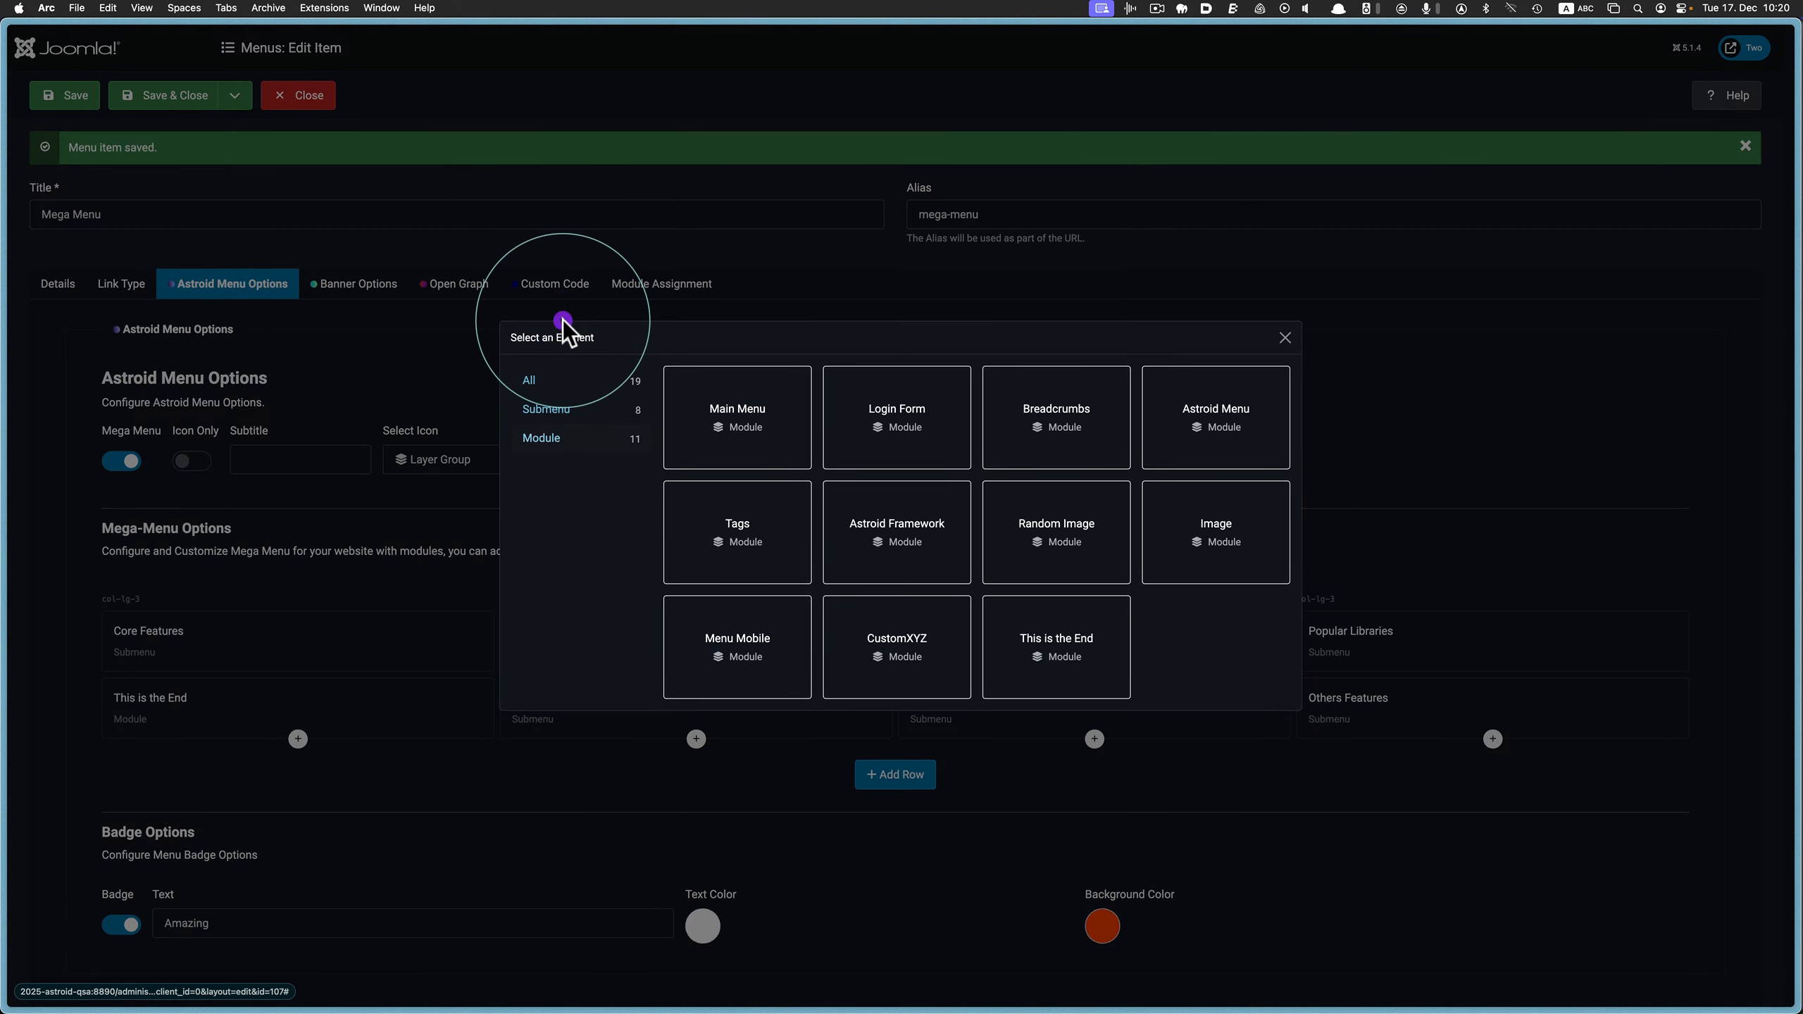
{"action": "left_click", "coordinate": [921, 428]}
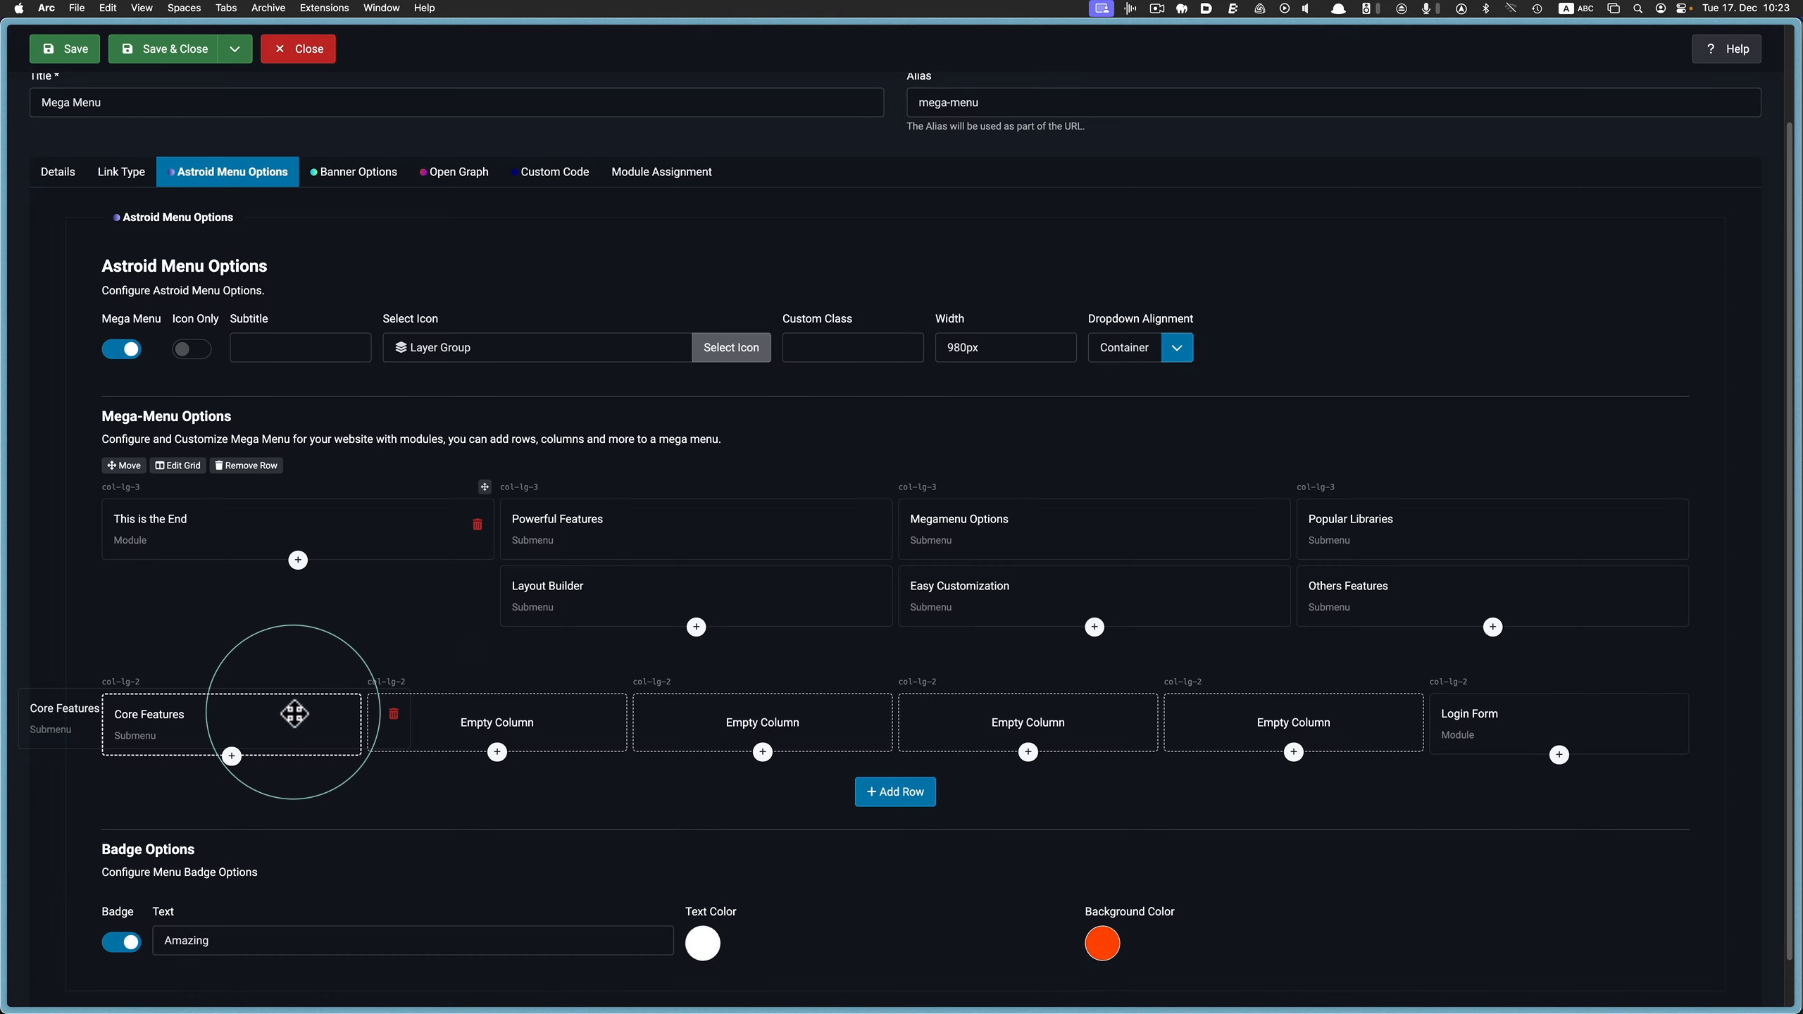
{"action": "left_click", "coordinate": [291, 712]}
{"action": "left_click_drag", "start_coordinate": [973, 520], "coordinate": [997, 708]}
{"action": "left_click_drag", "start_coordinate": [620, 584], "coordinate": [523, 705]}
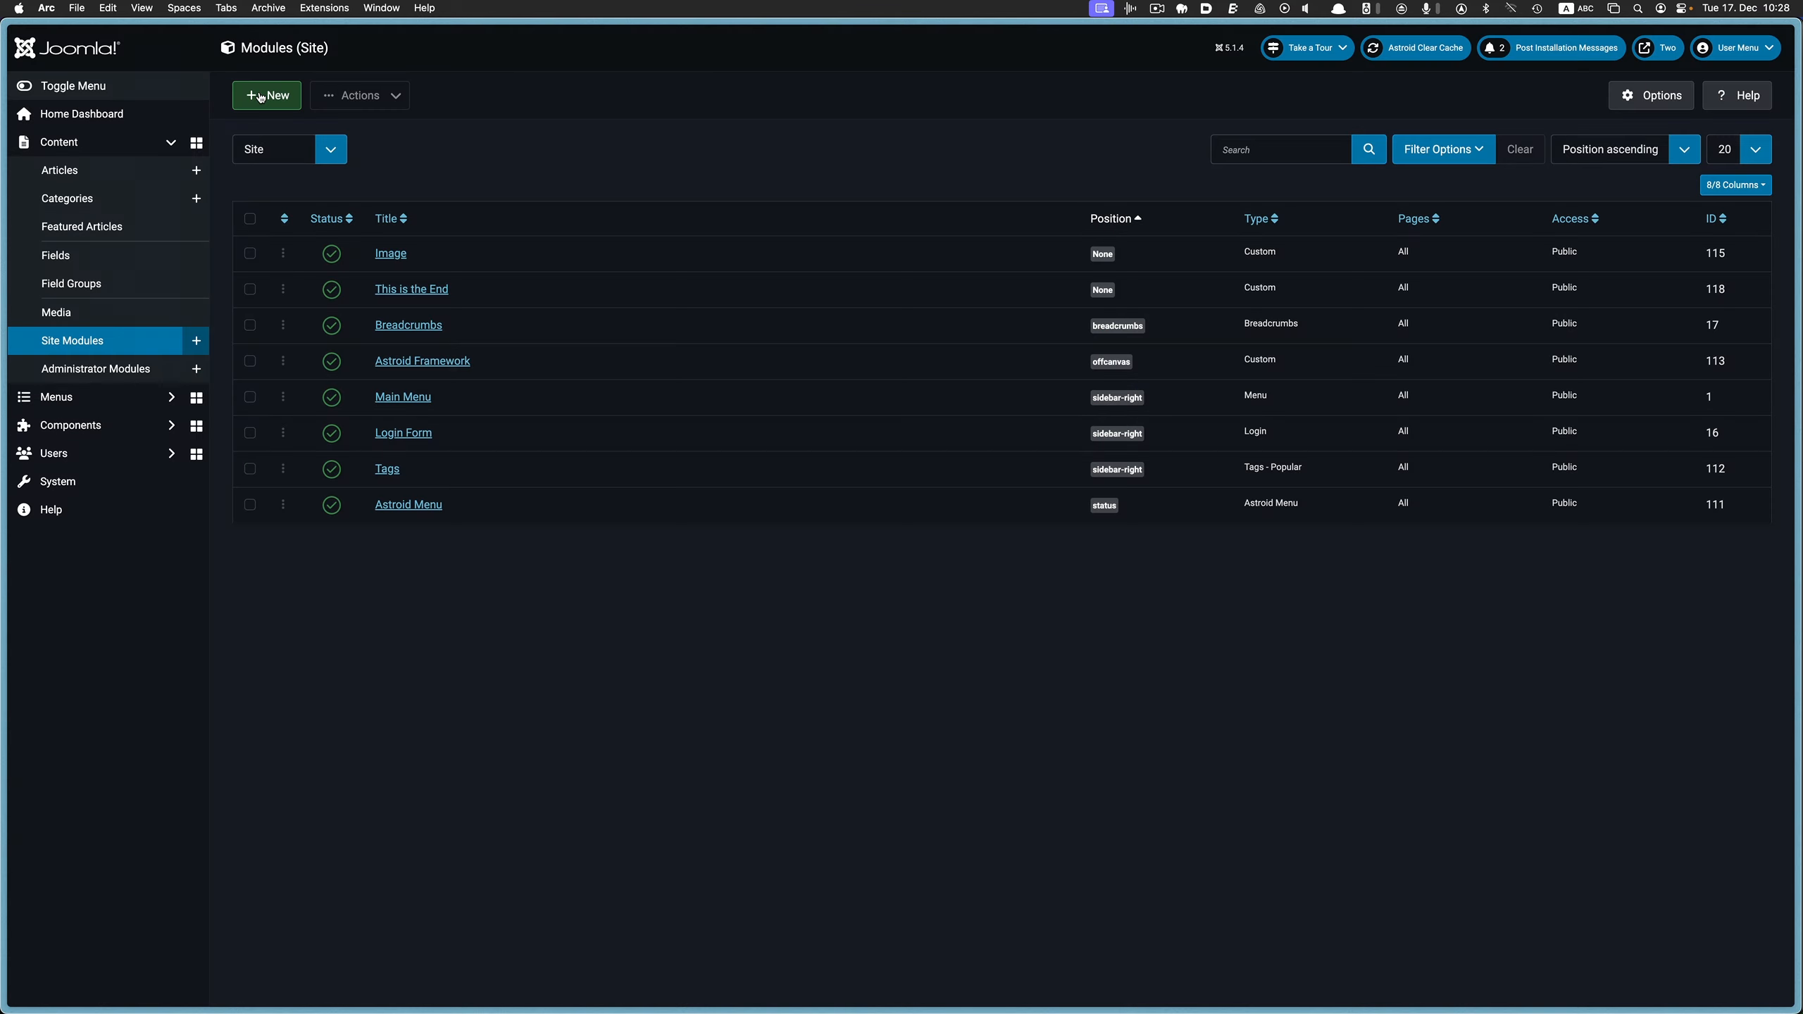
Create a new Custom site module titled "Please Like & Subscribe"
{"action": "left_click", "coordinate": [261, 96]}
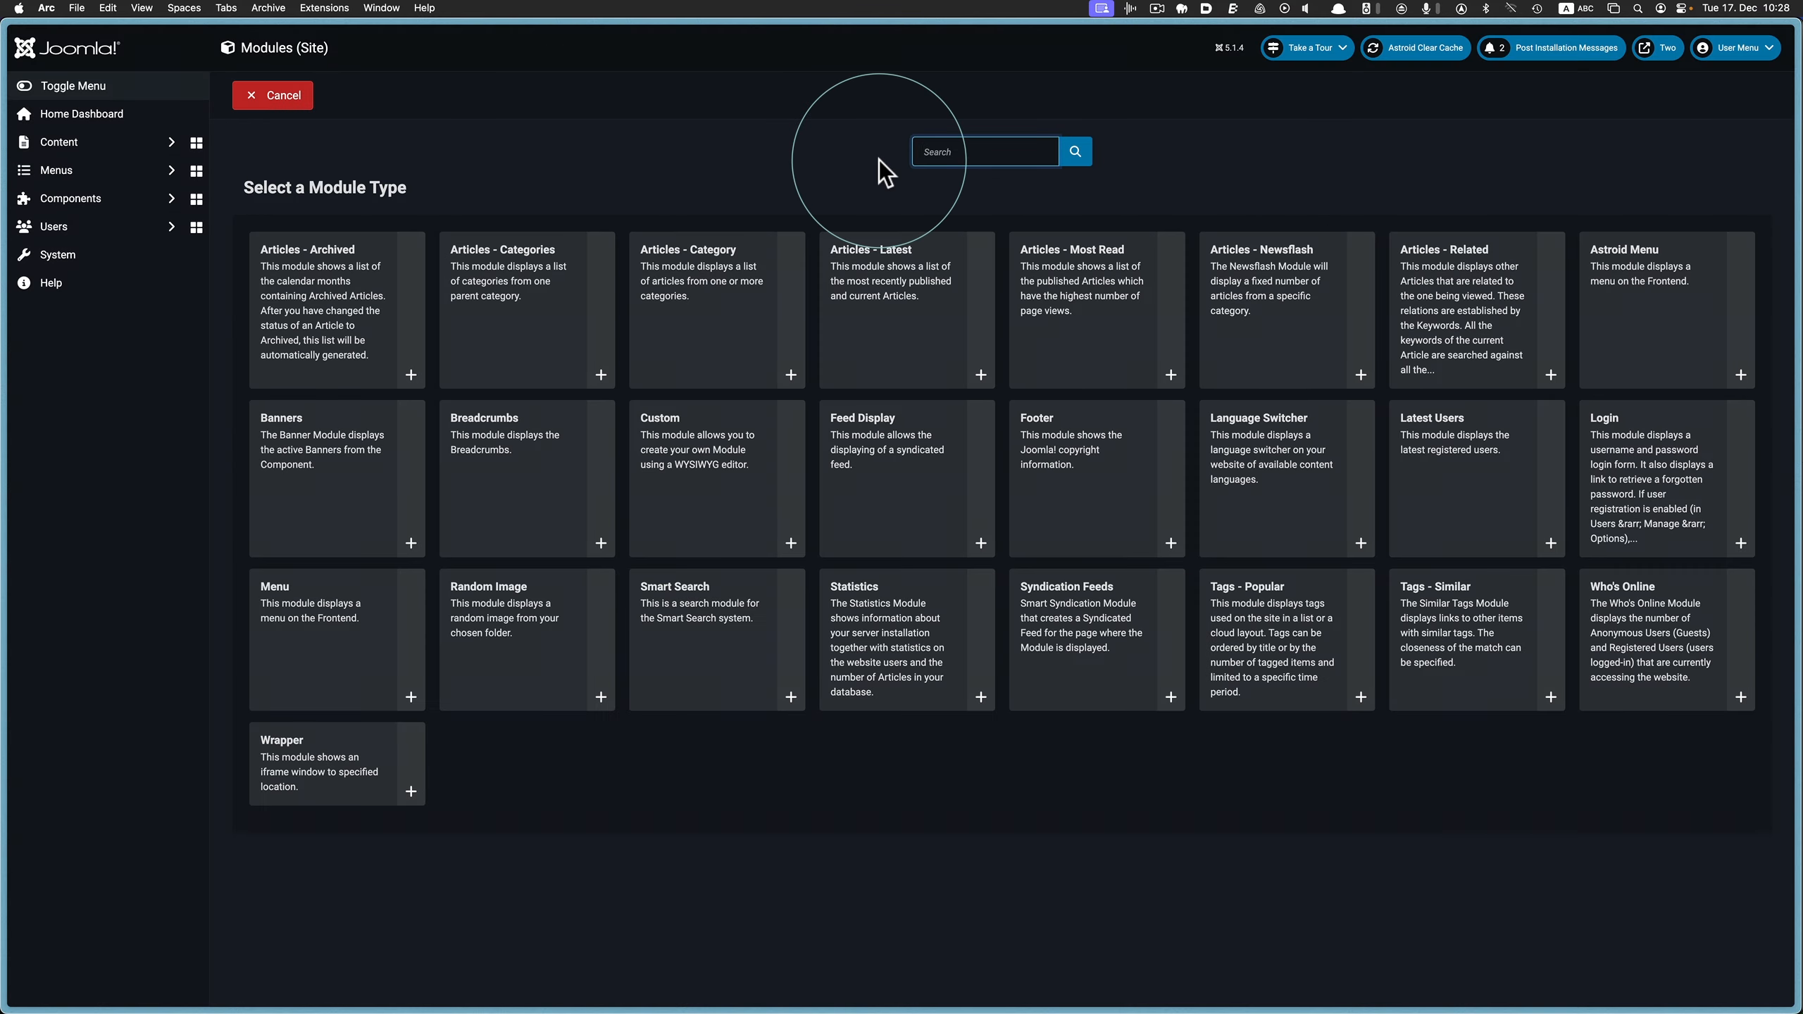
{"action": "type", "text": "cus"}
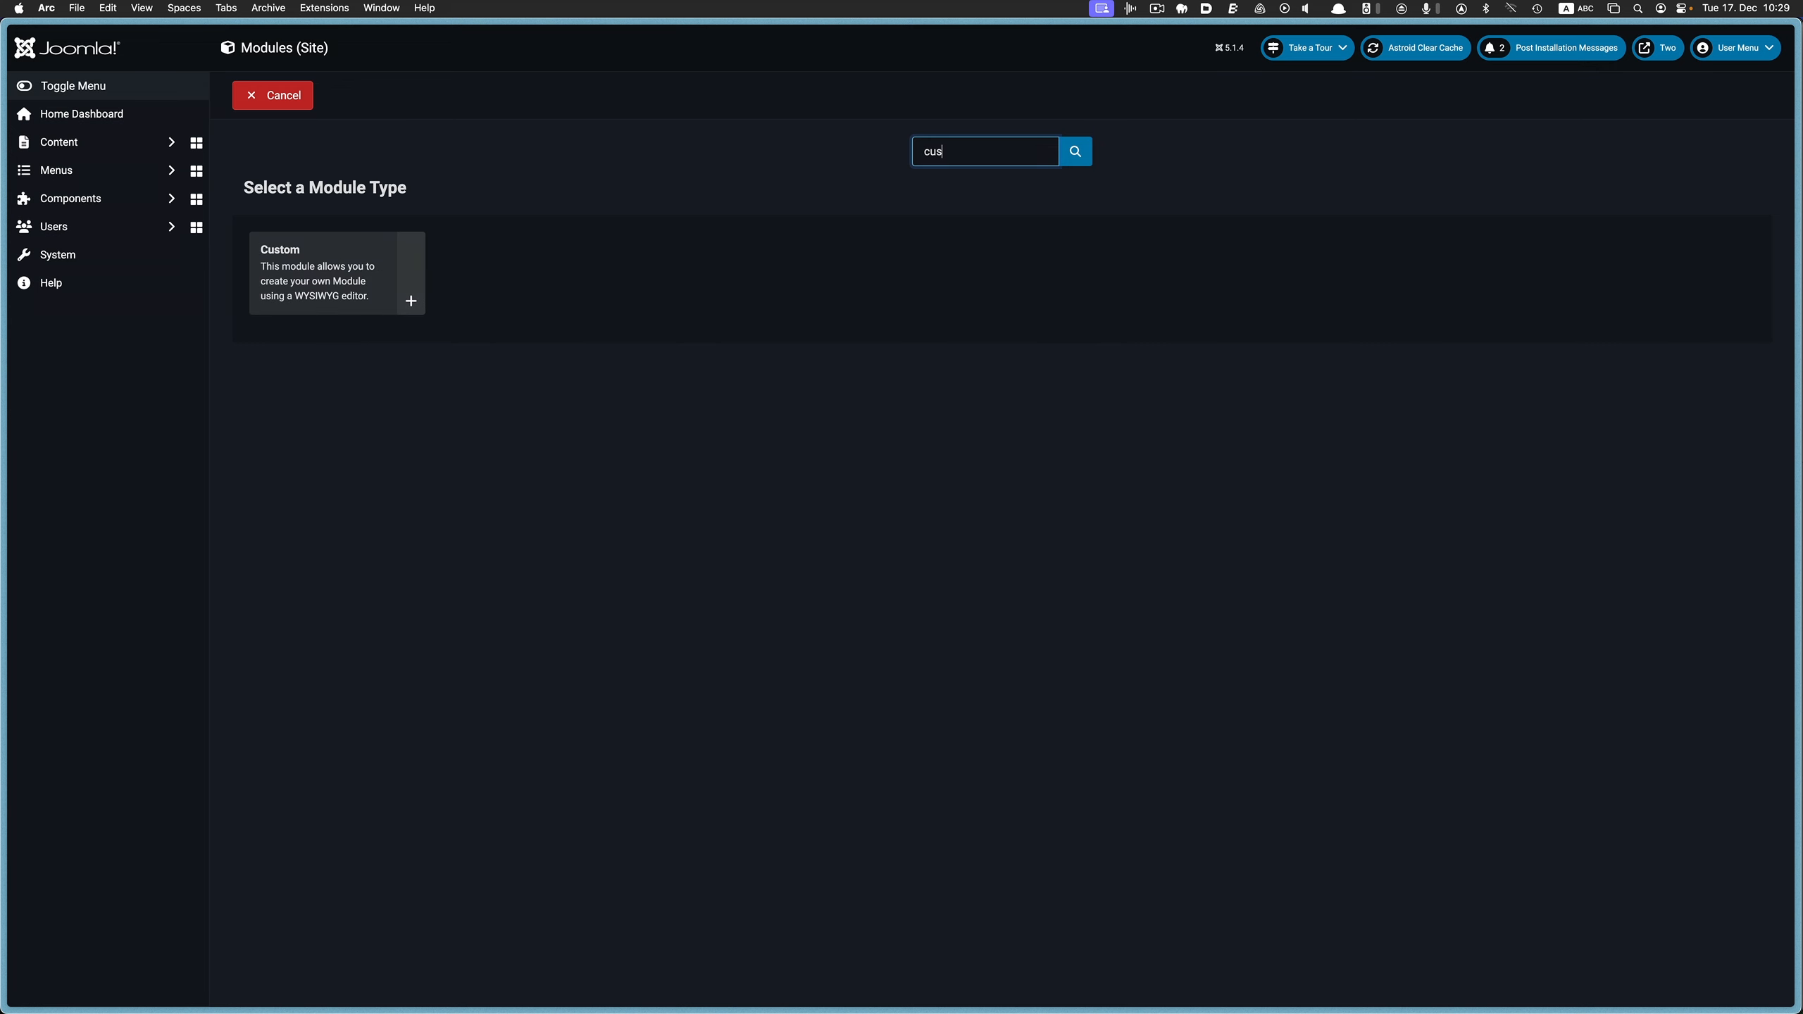
{"action": "left_click", "coordinate": [384, 251]}
{"action": "left_click", "coordinate": [177, 172]}
{"action": "type", "text": "Please Like & Subscribe"}
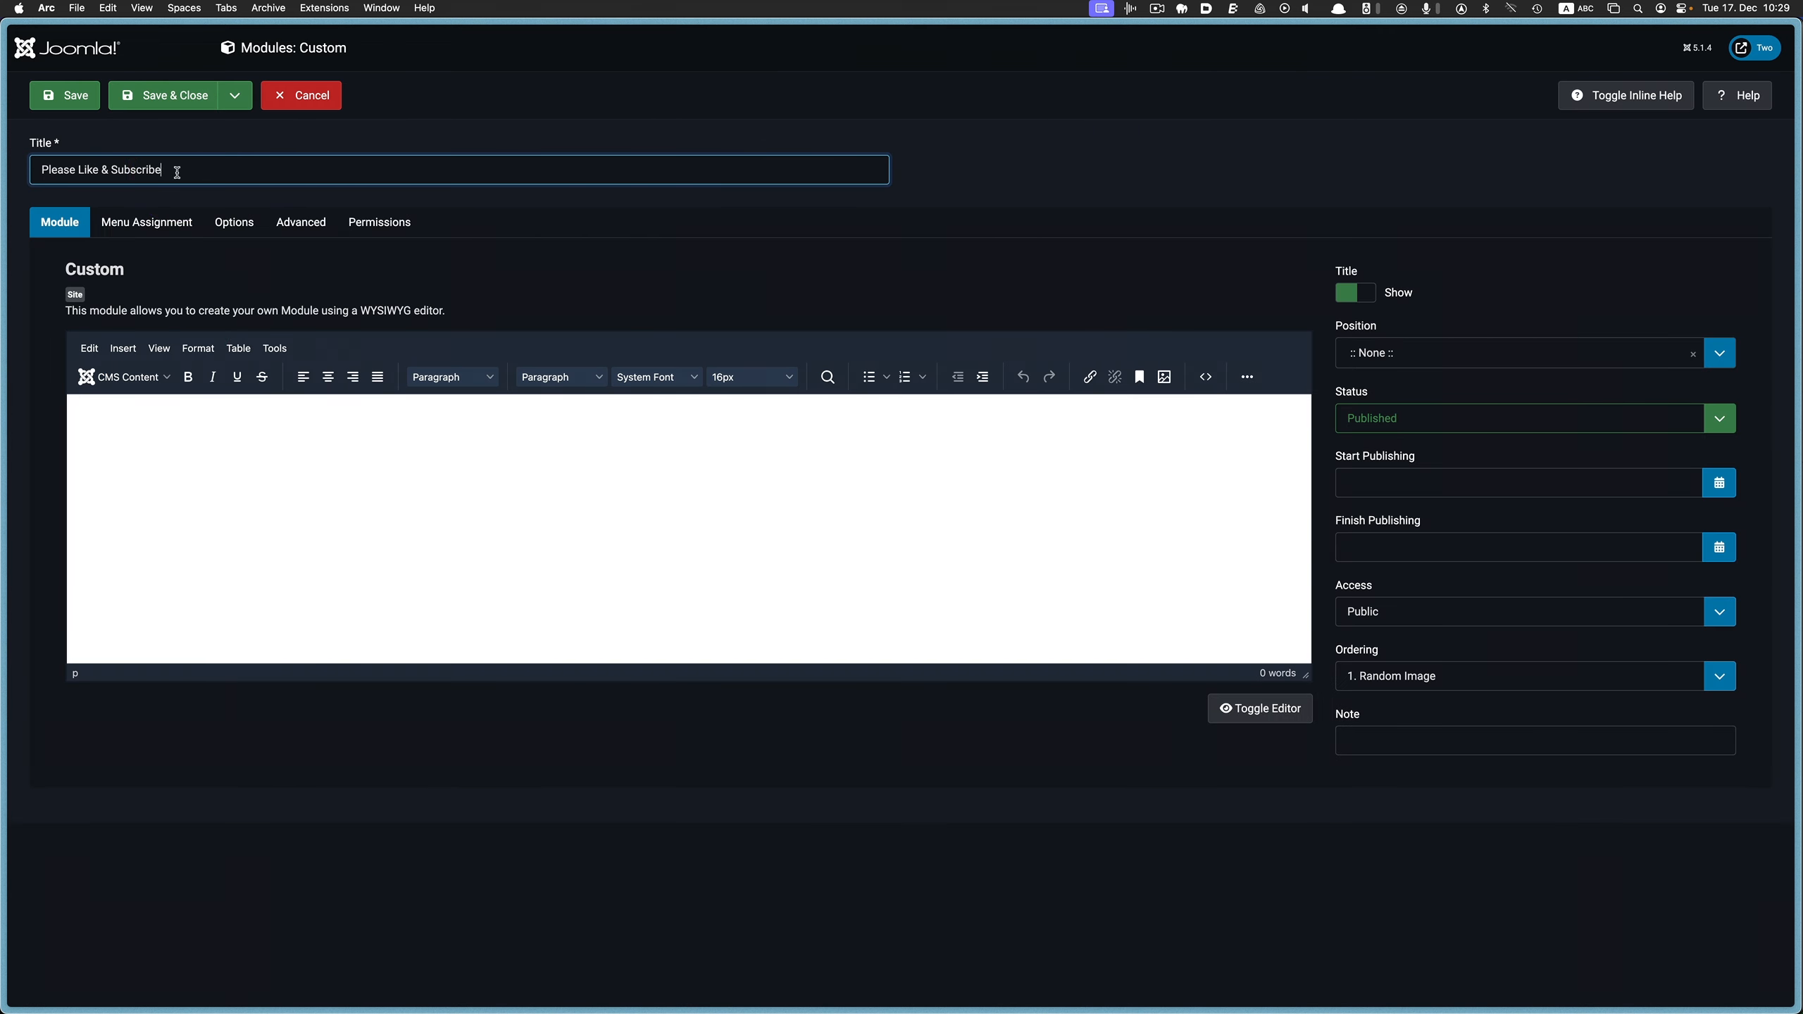
Enter "Please Like & Subscribe" as the custom module's body text and format it as Heading 1
{"action": "left_click", "coordinate": [158, 405]}
{"action": "type", "text": "Please Like & Subscribe"}
{"action": "key", "text": "super+a"}
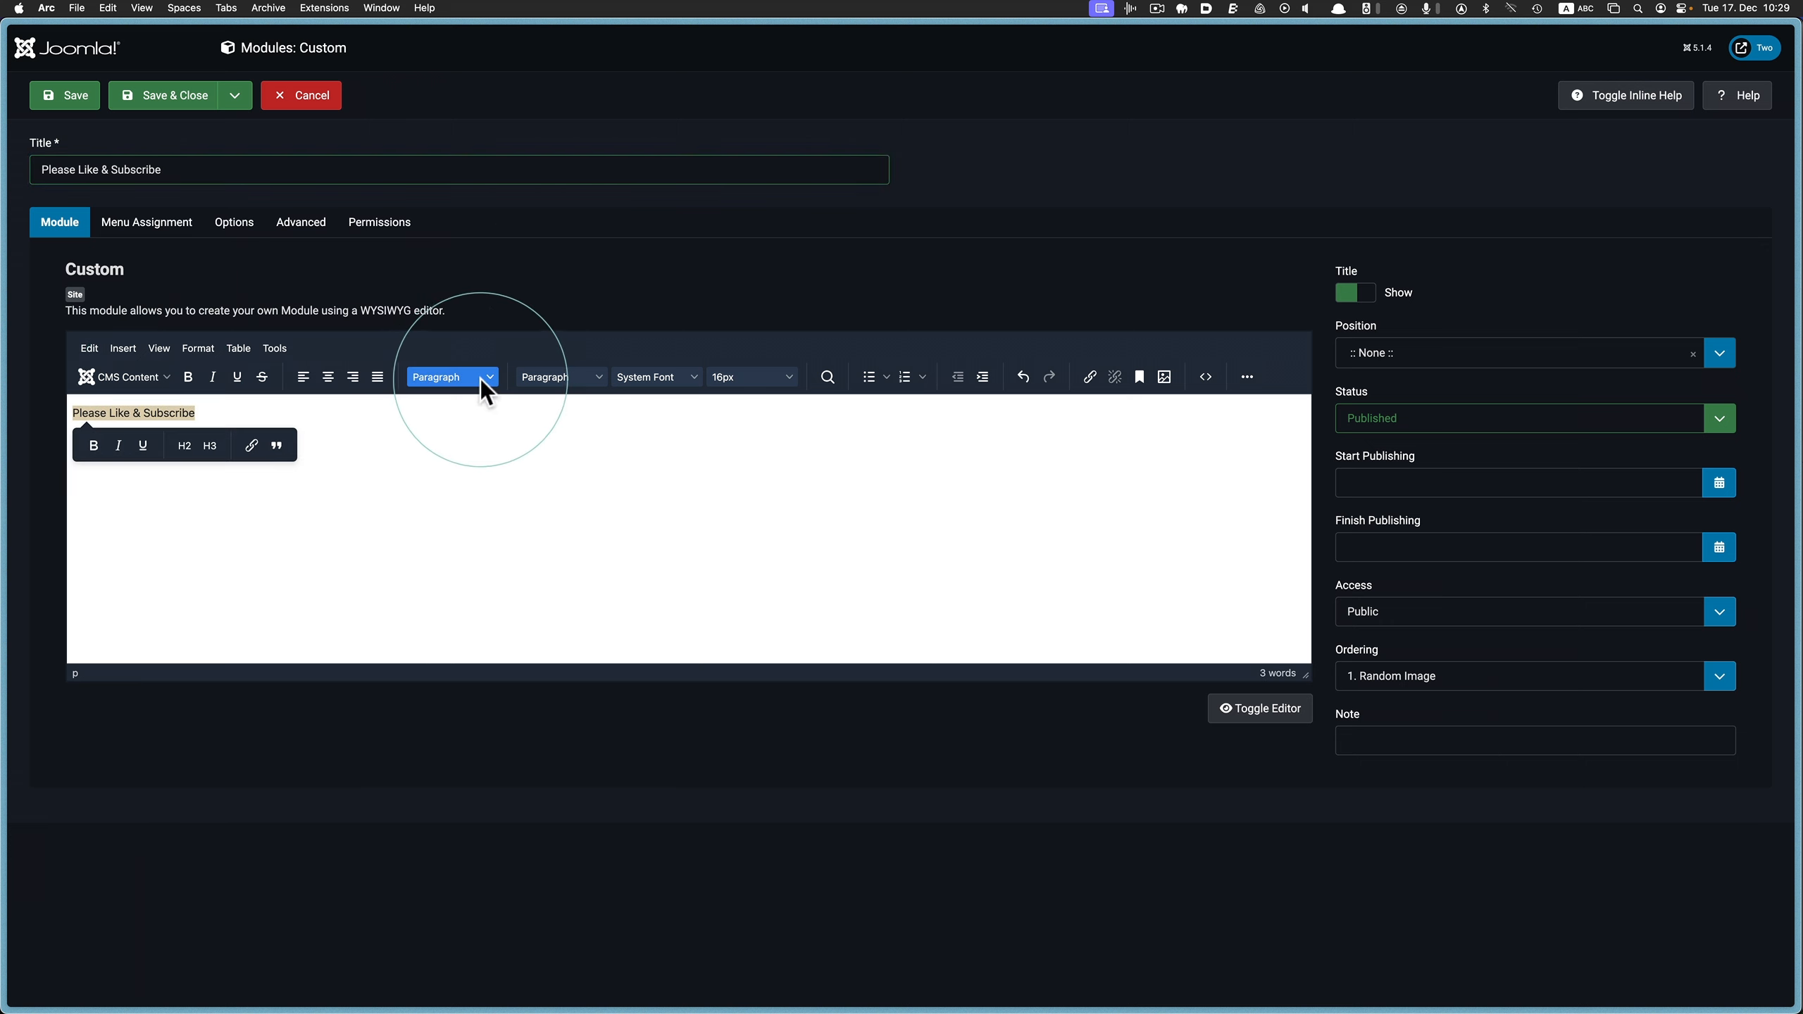
{"action": "left_click", "coordinate": [475, 379]}
{"action": "mouse_move", "coordinate": [523, 405]}
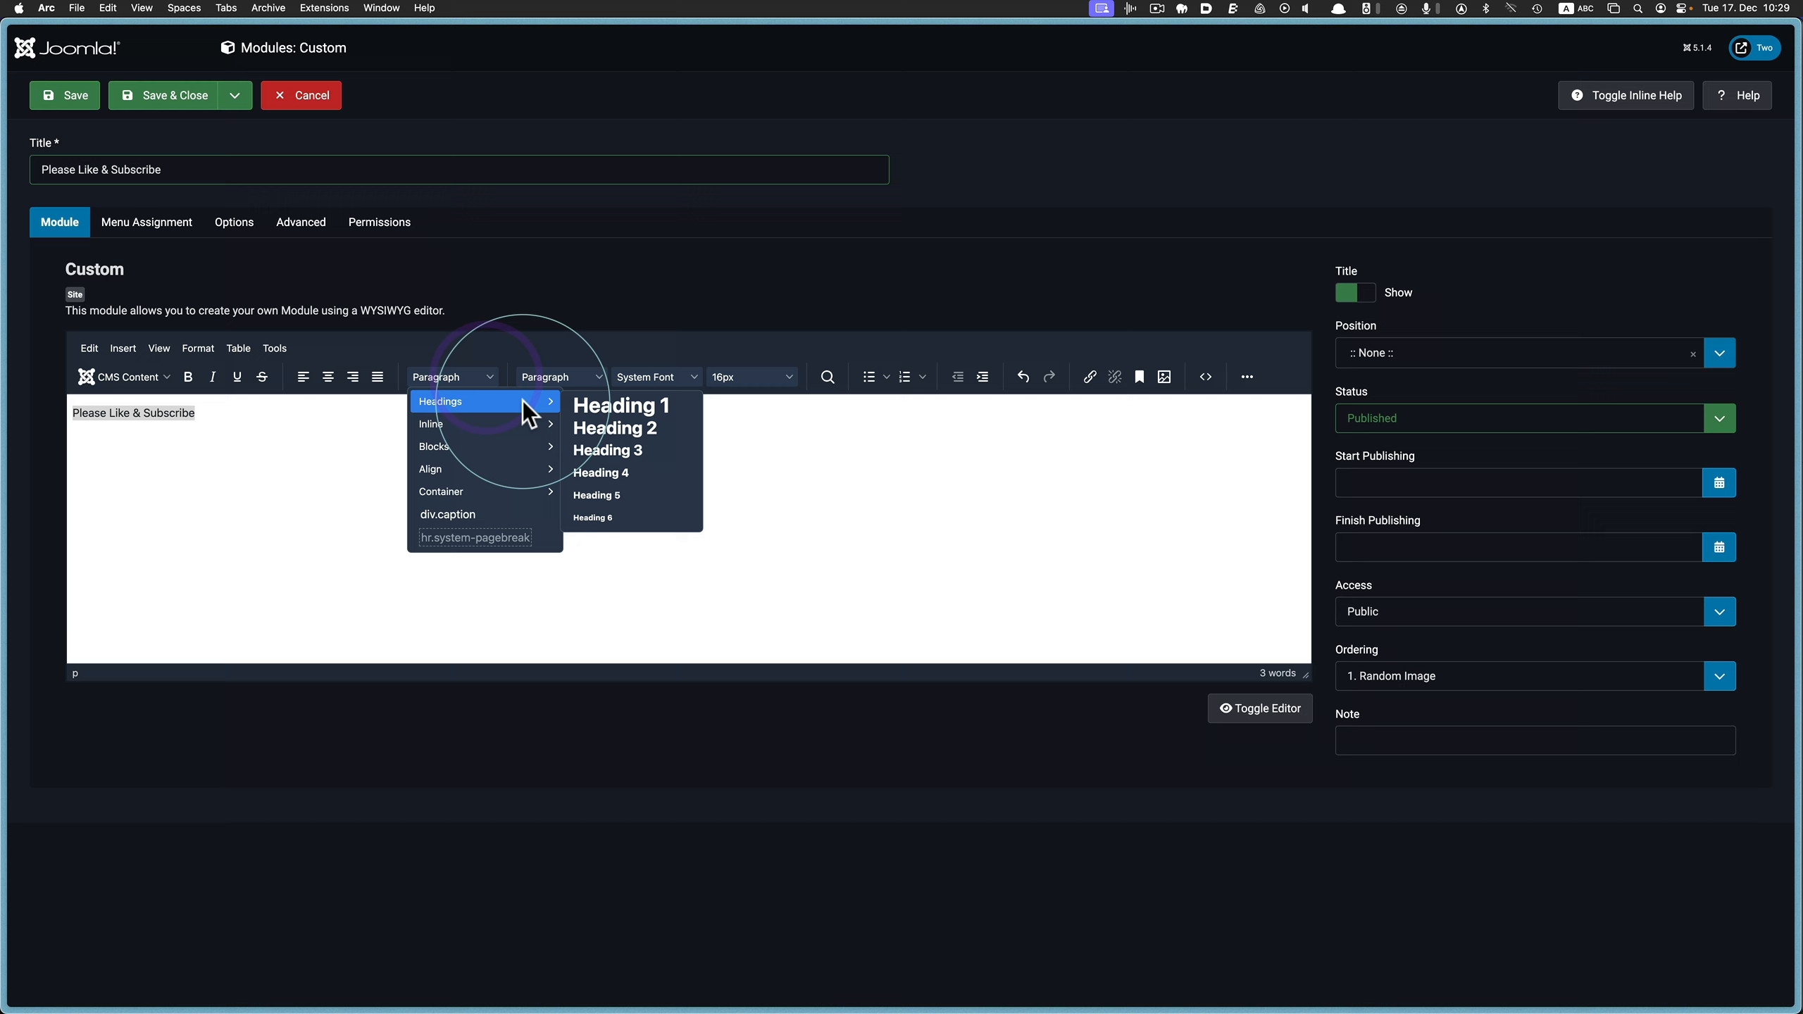
{"action": "left_click", "coordinate": [622, 406]}
{"action": "left_click", "coordinate": [609, 460]}
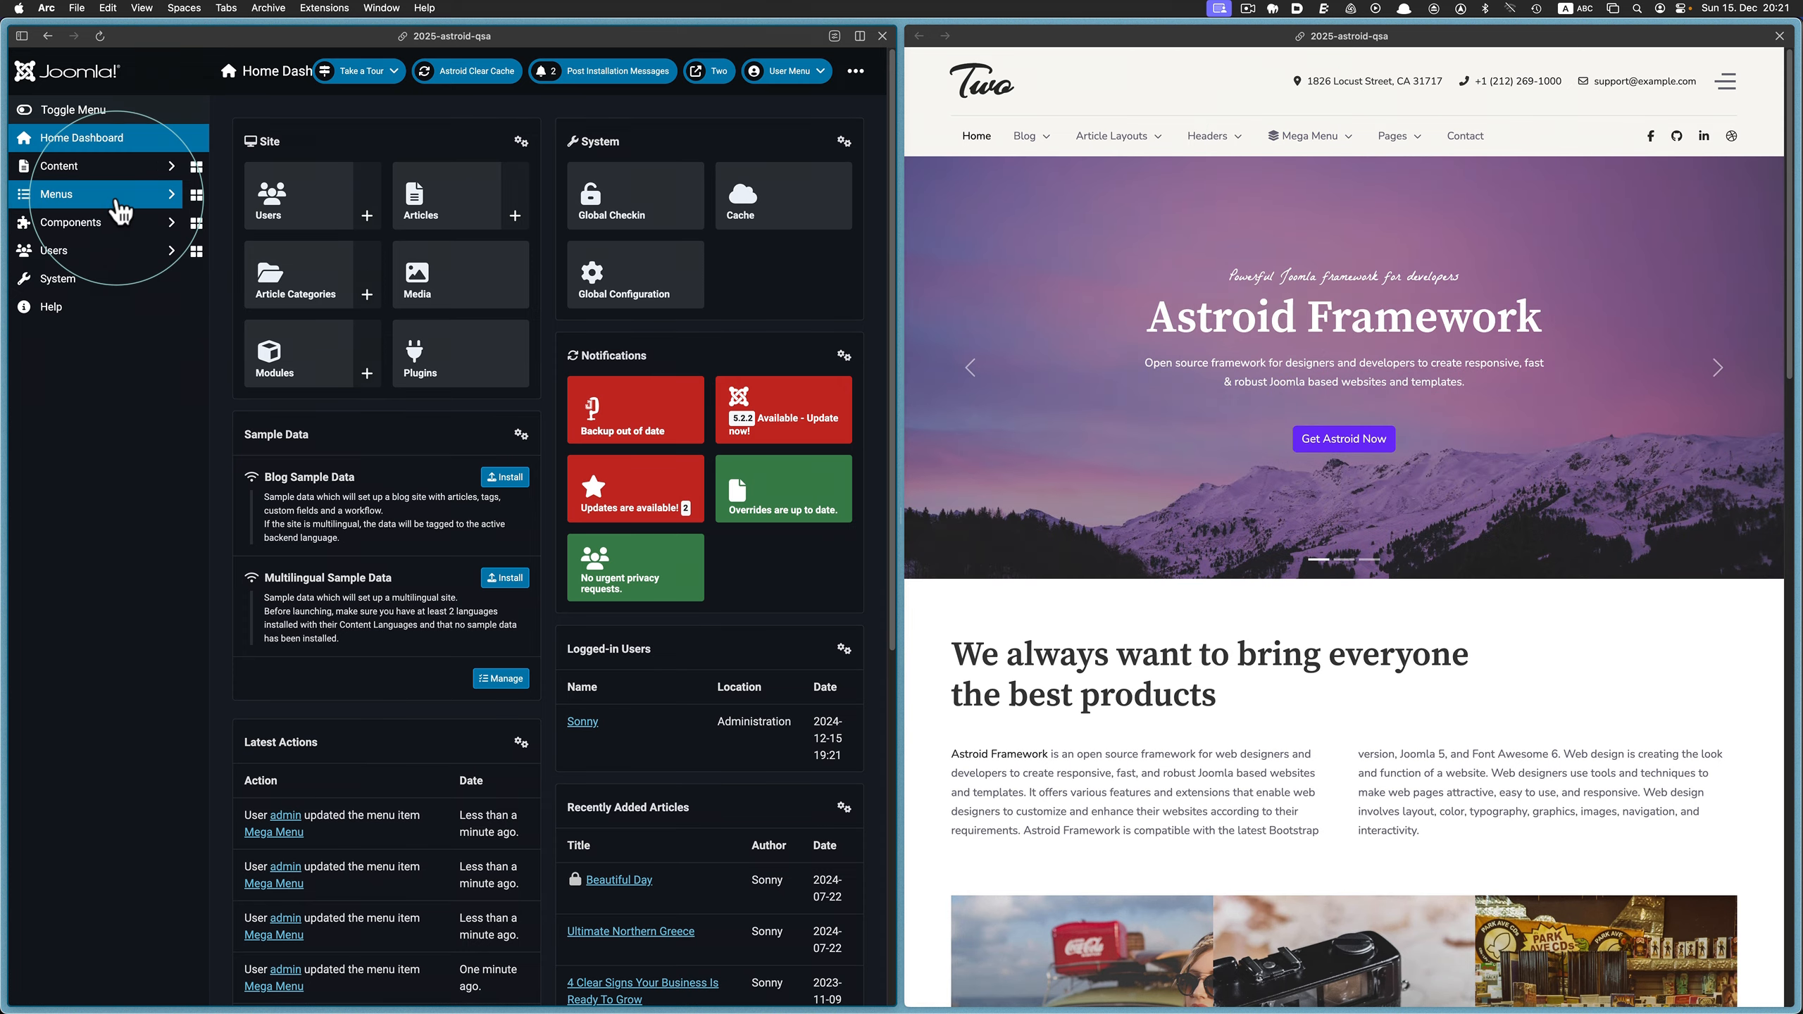
Find the Mega Menu item in the Main Menu by searching for "mega" and open its Astroid menu options
{"action": "left_click", "coordinate": [142, 193]}
{"action": "left_click", "coordinate": [145, 331]}
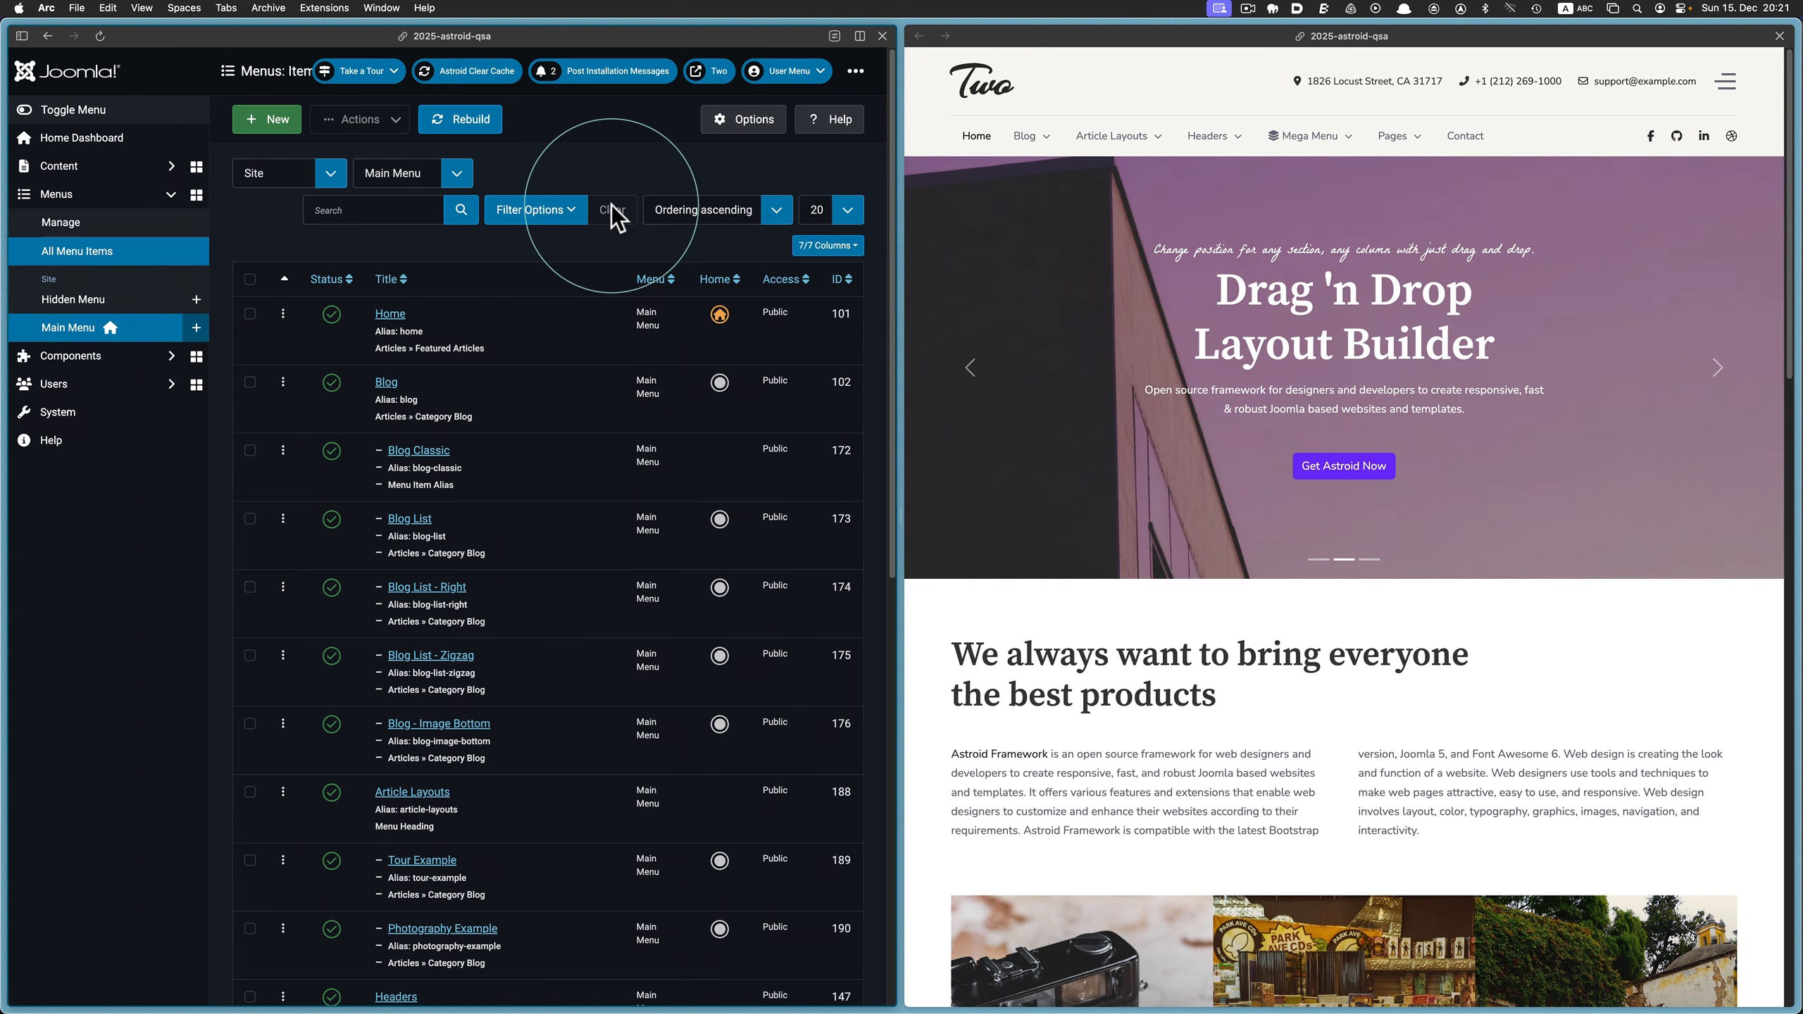
{"action": "left_click", "coordinate": [383, 210]}
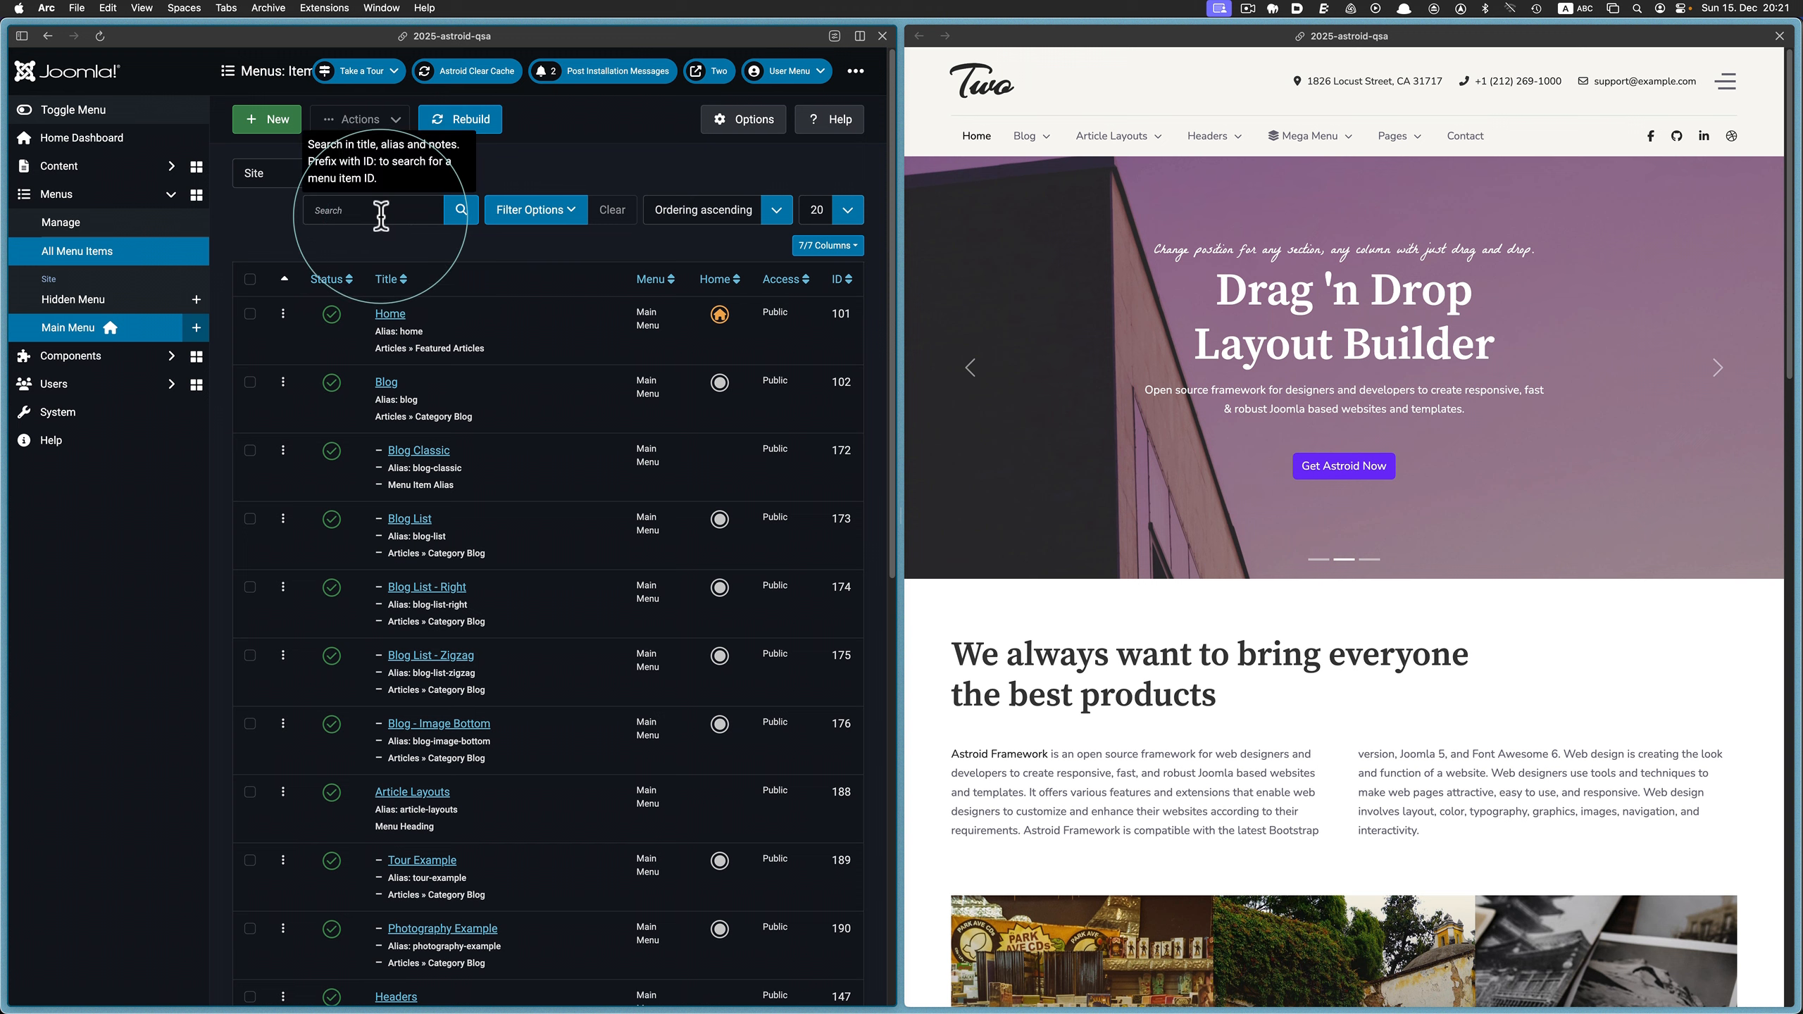
{"action": "type", "text": "mega"}
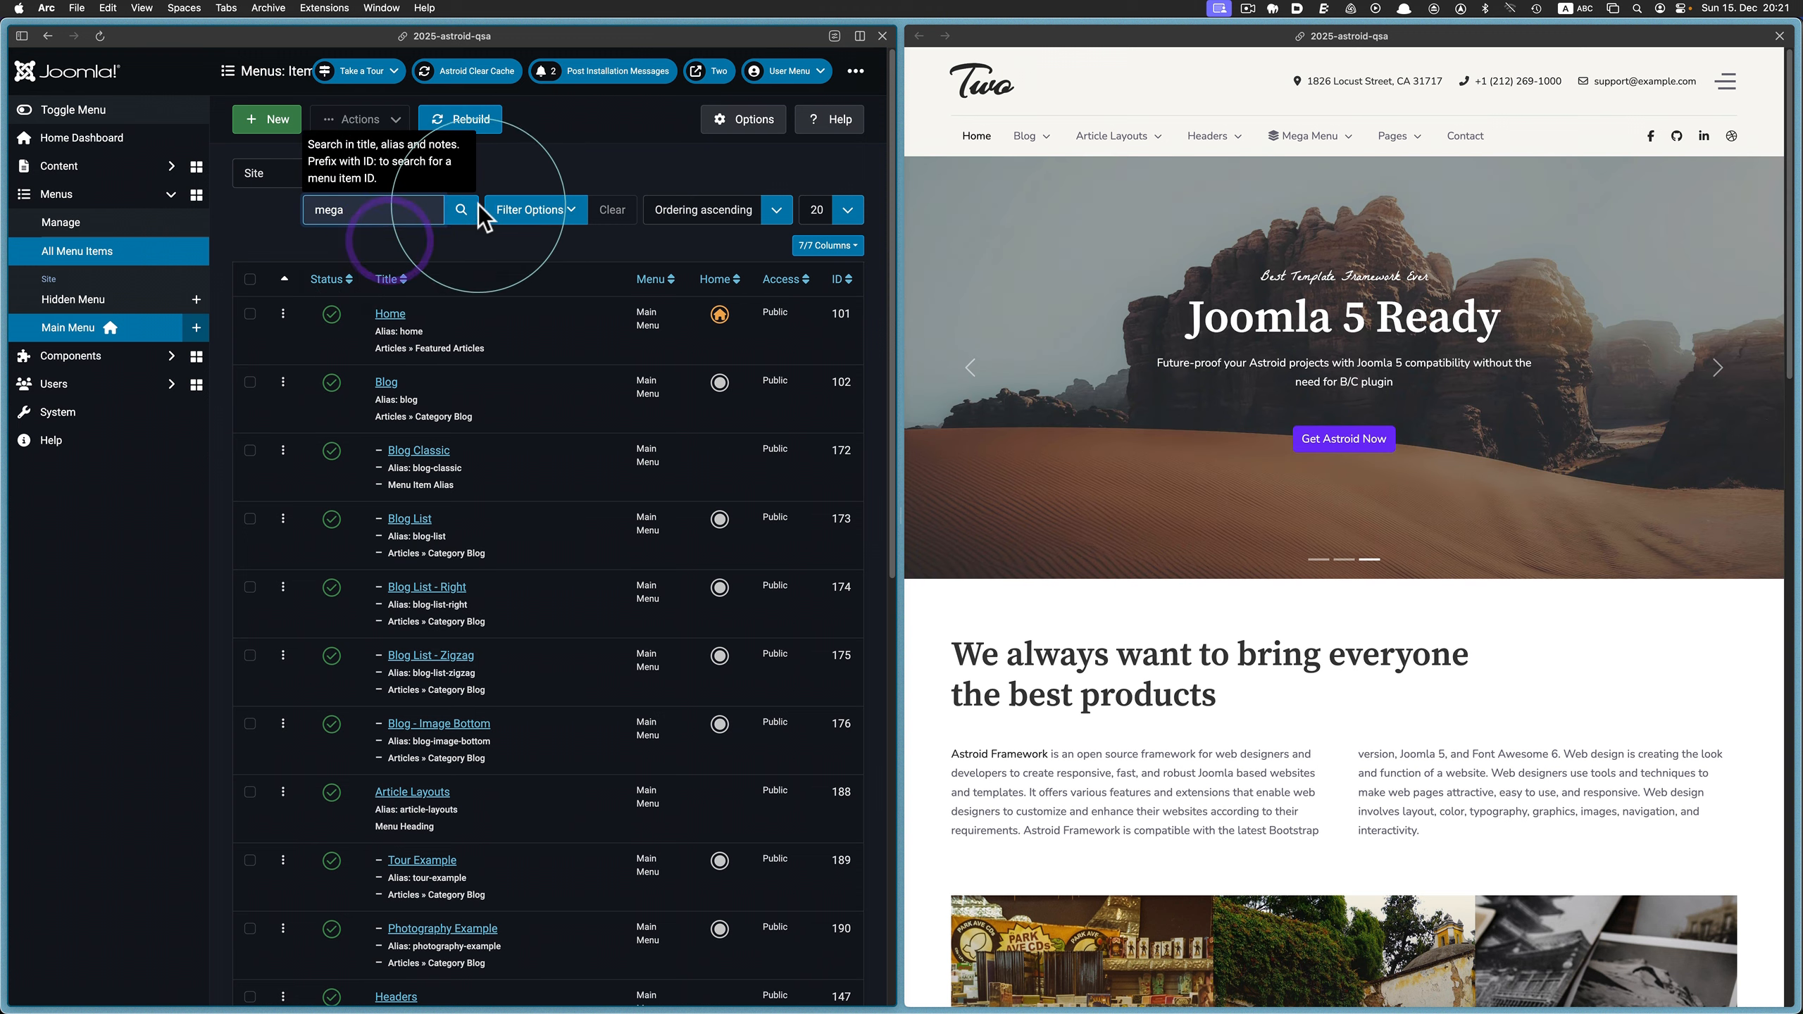
{"action": "left_click", "coordinate": [460, 210]}
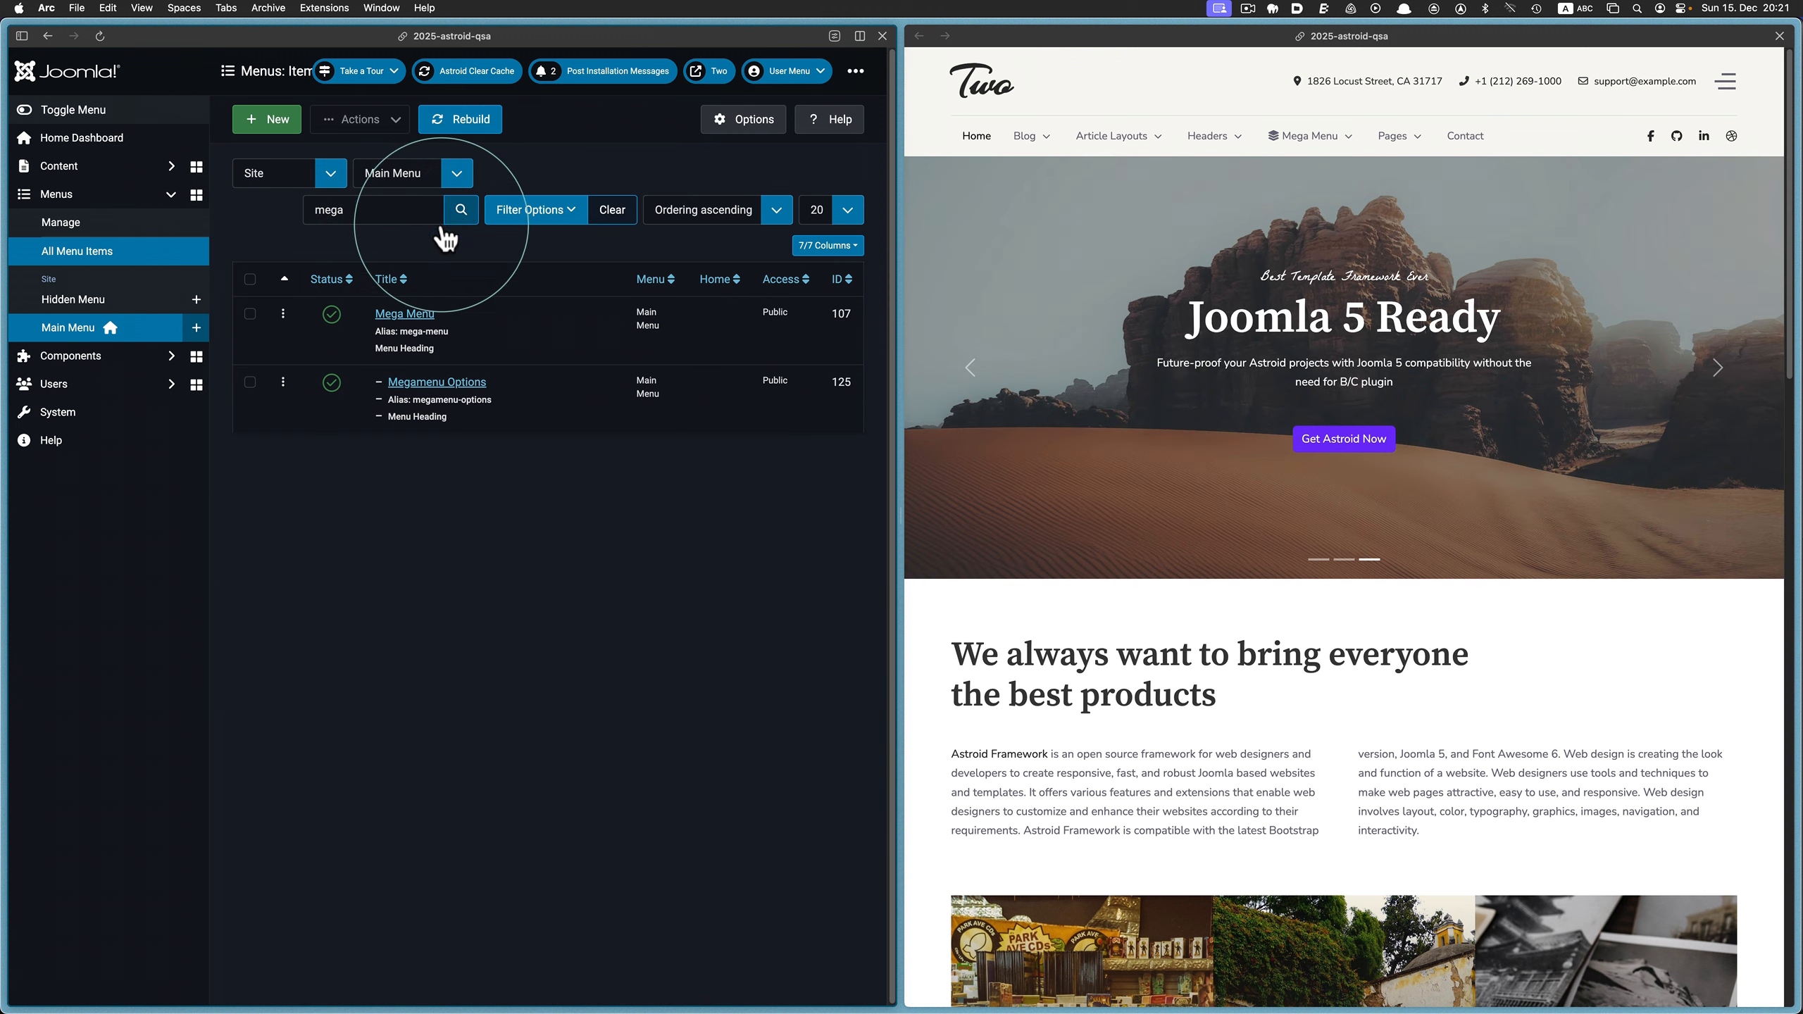
{"action": "left_click", "coordinate": [404, 313]}
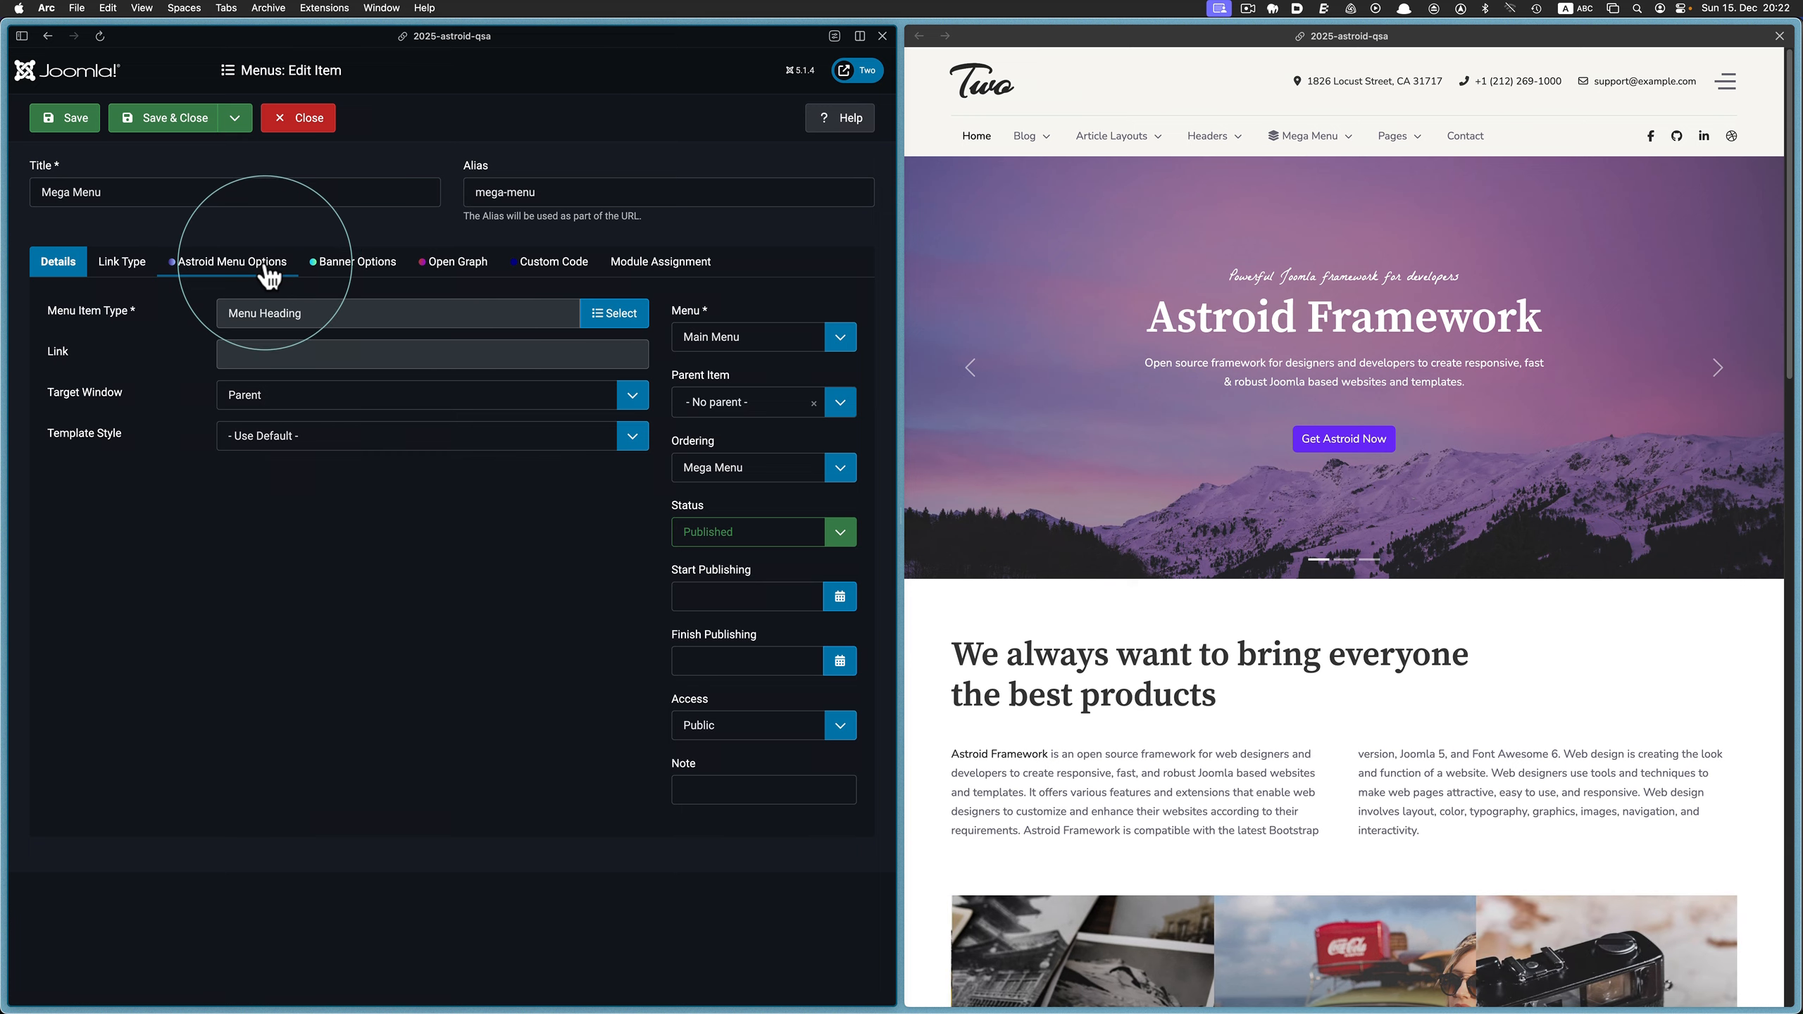
{"action": "left_click", "coordinate": [268, 266]}
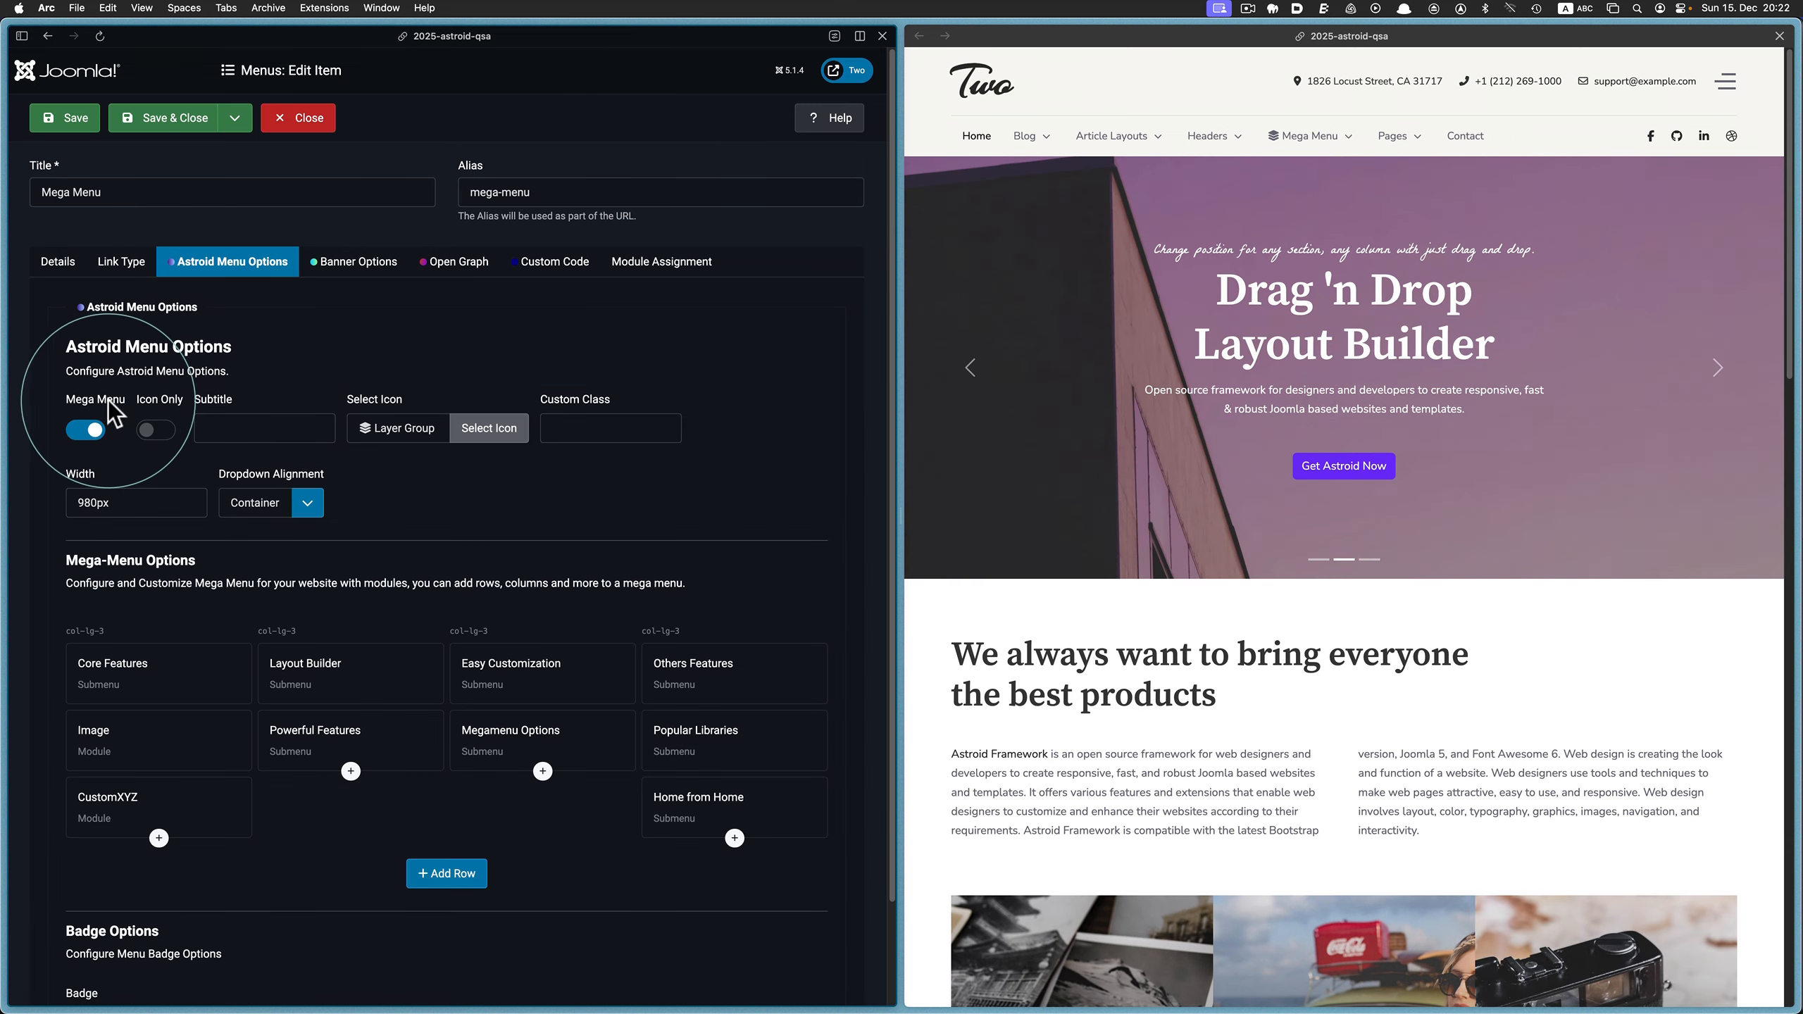
Turn off the Mega Menu option for the menu item and save it
{"action": "mouse_move", "coordinate": [1310, 147]}
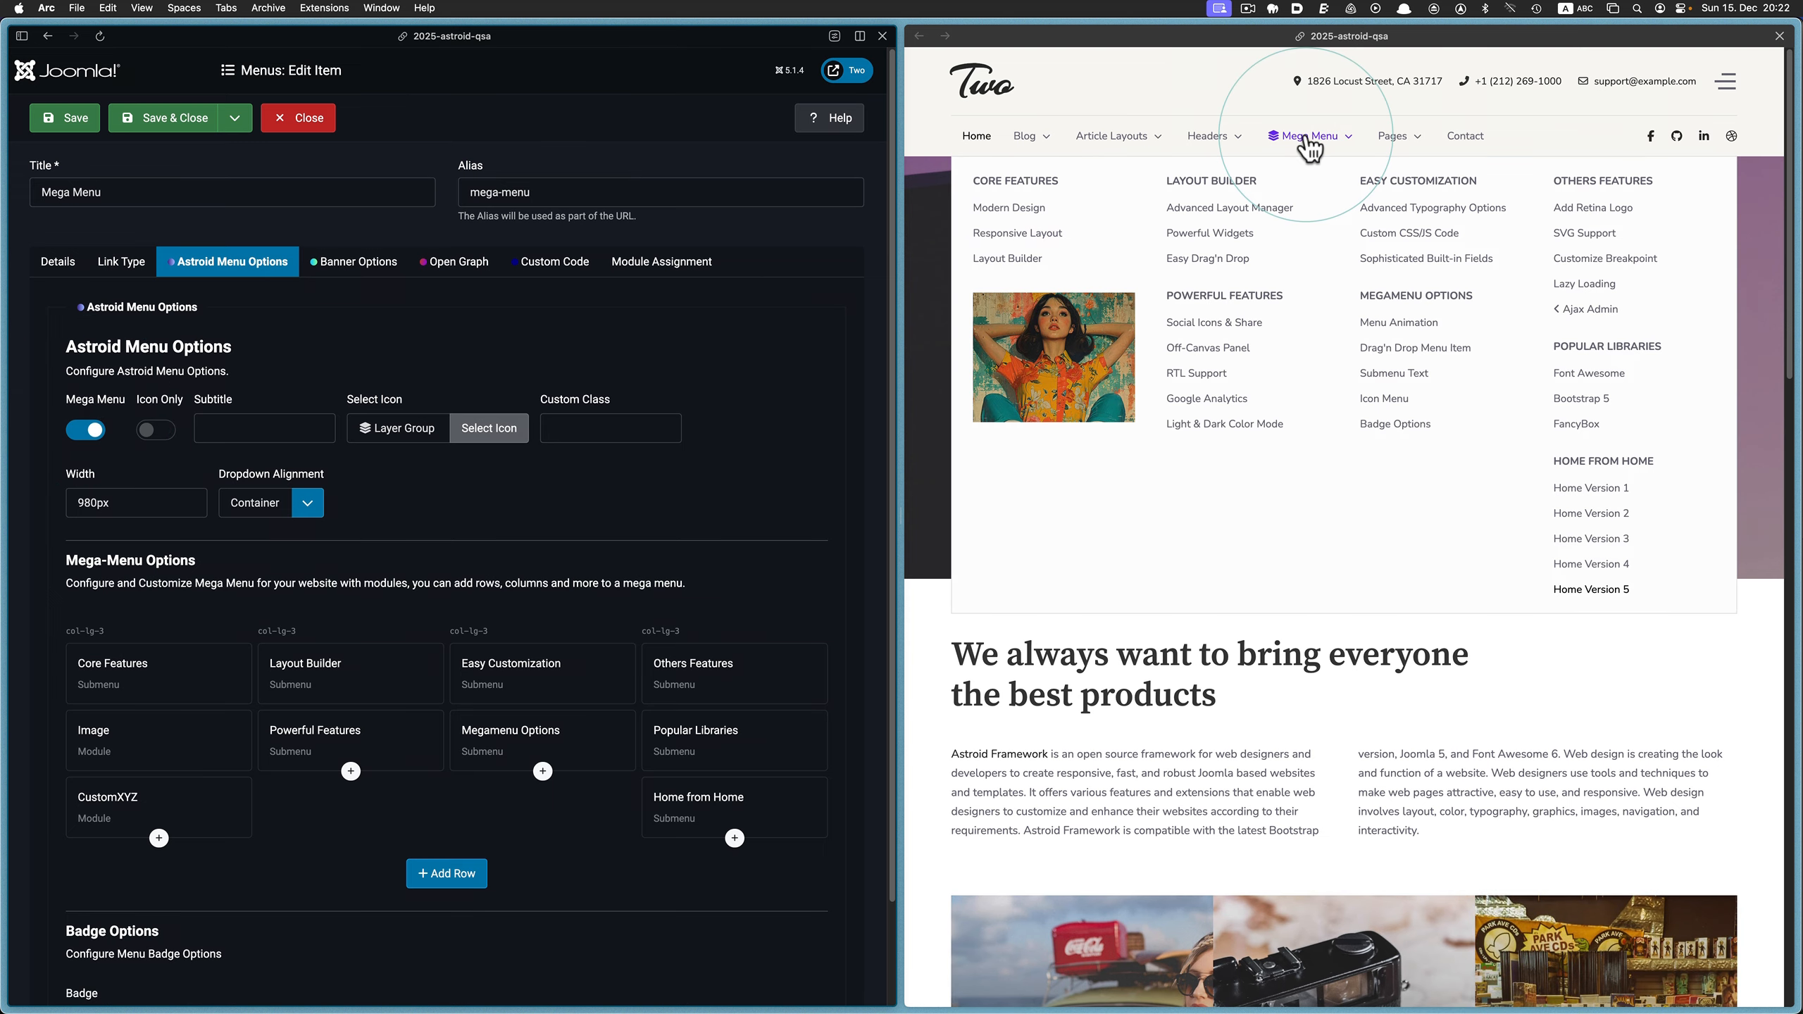
{"action": "left_click", "coordinate": [79, 430]}
{"action": "left_click", "coordinate": [71, 122]}
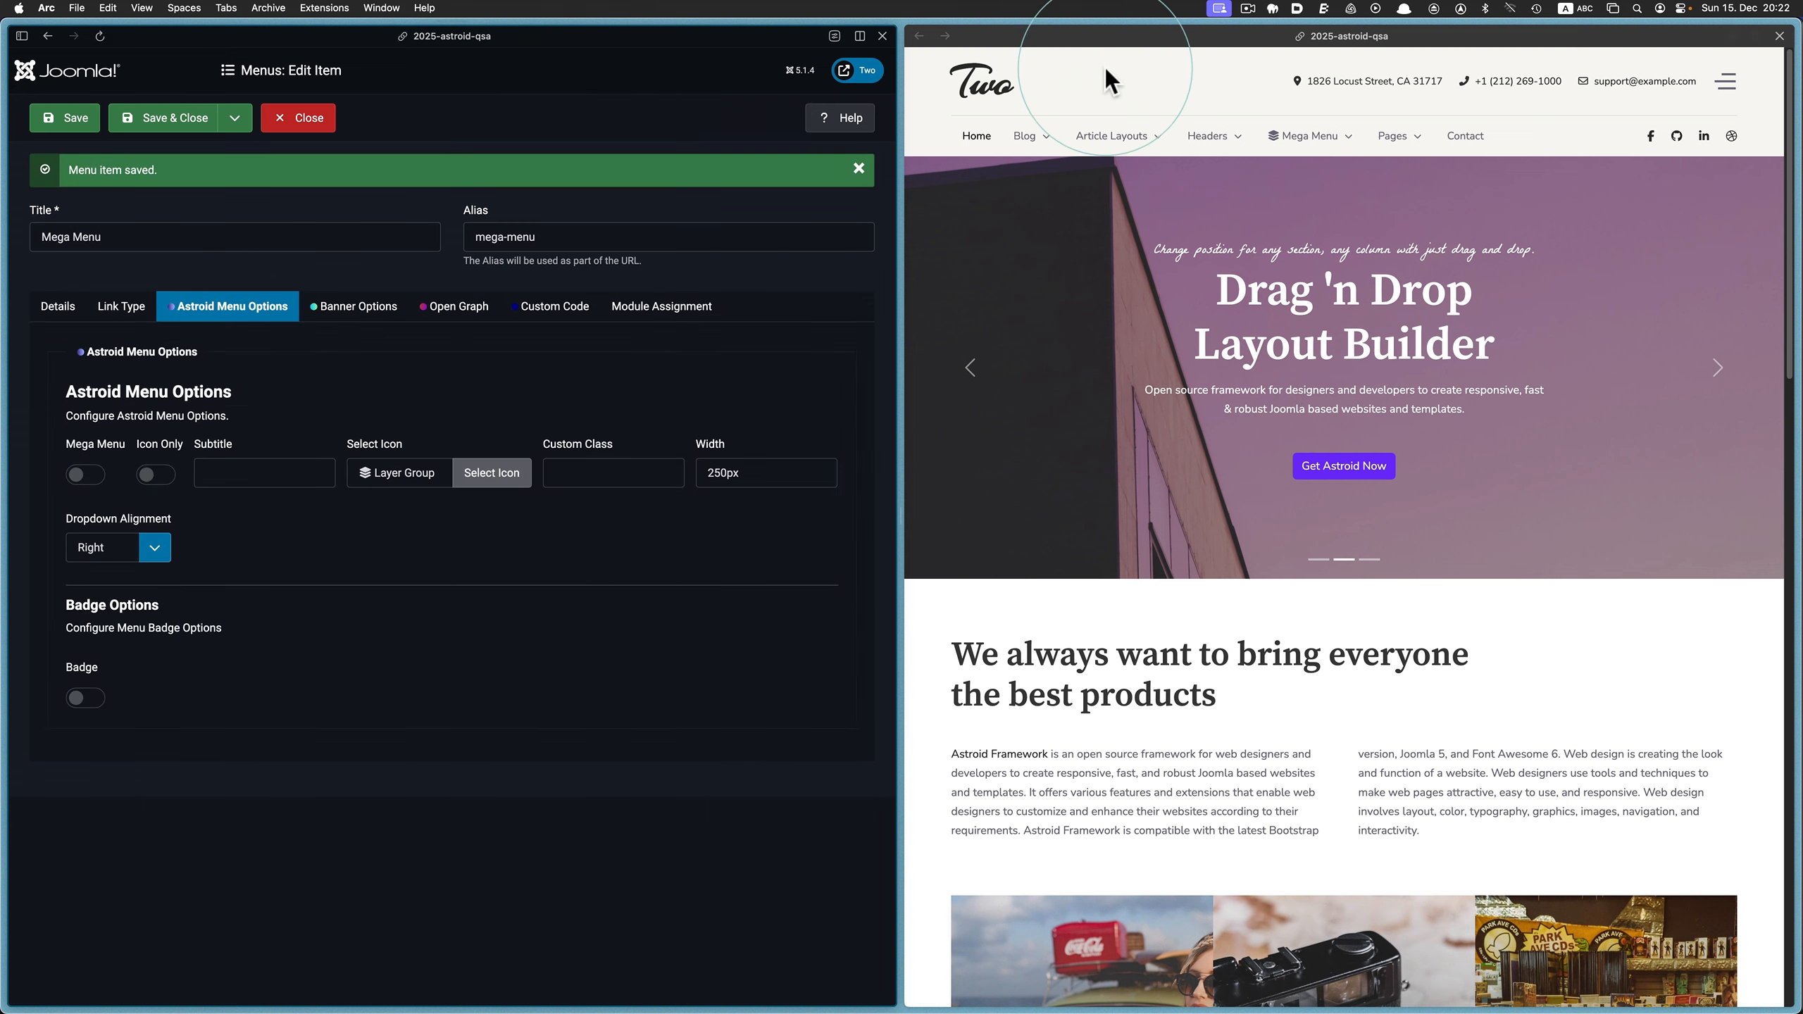
Reload the website and examine the Mega Menu item's dropdown and its nested submenus
{"action": "left_click", "coordinate": [972, 35]}
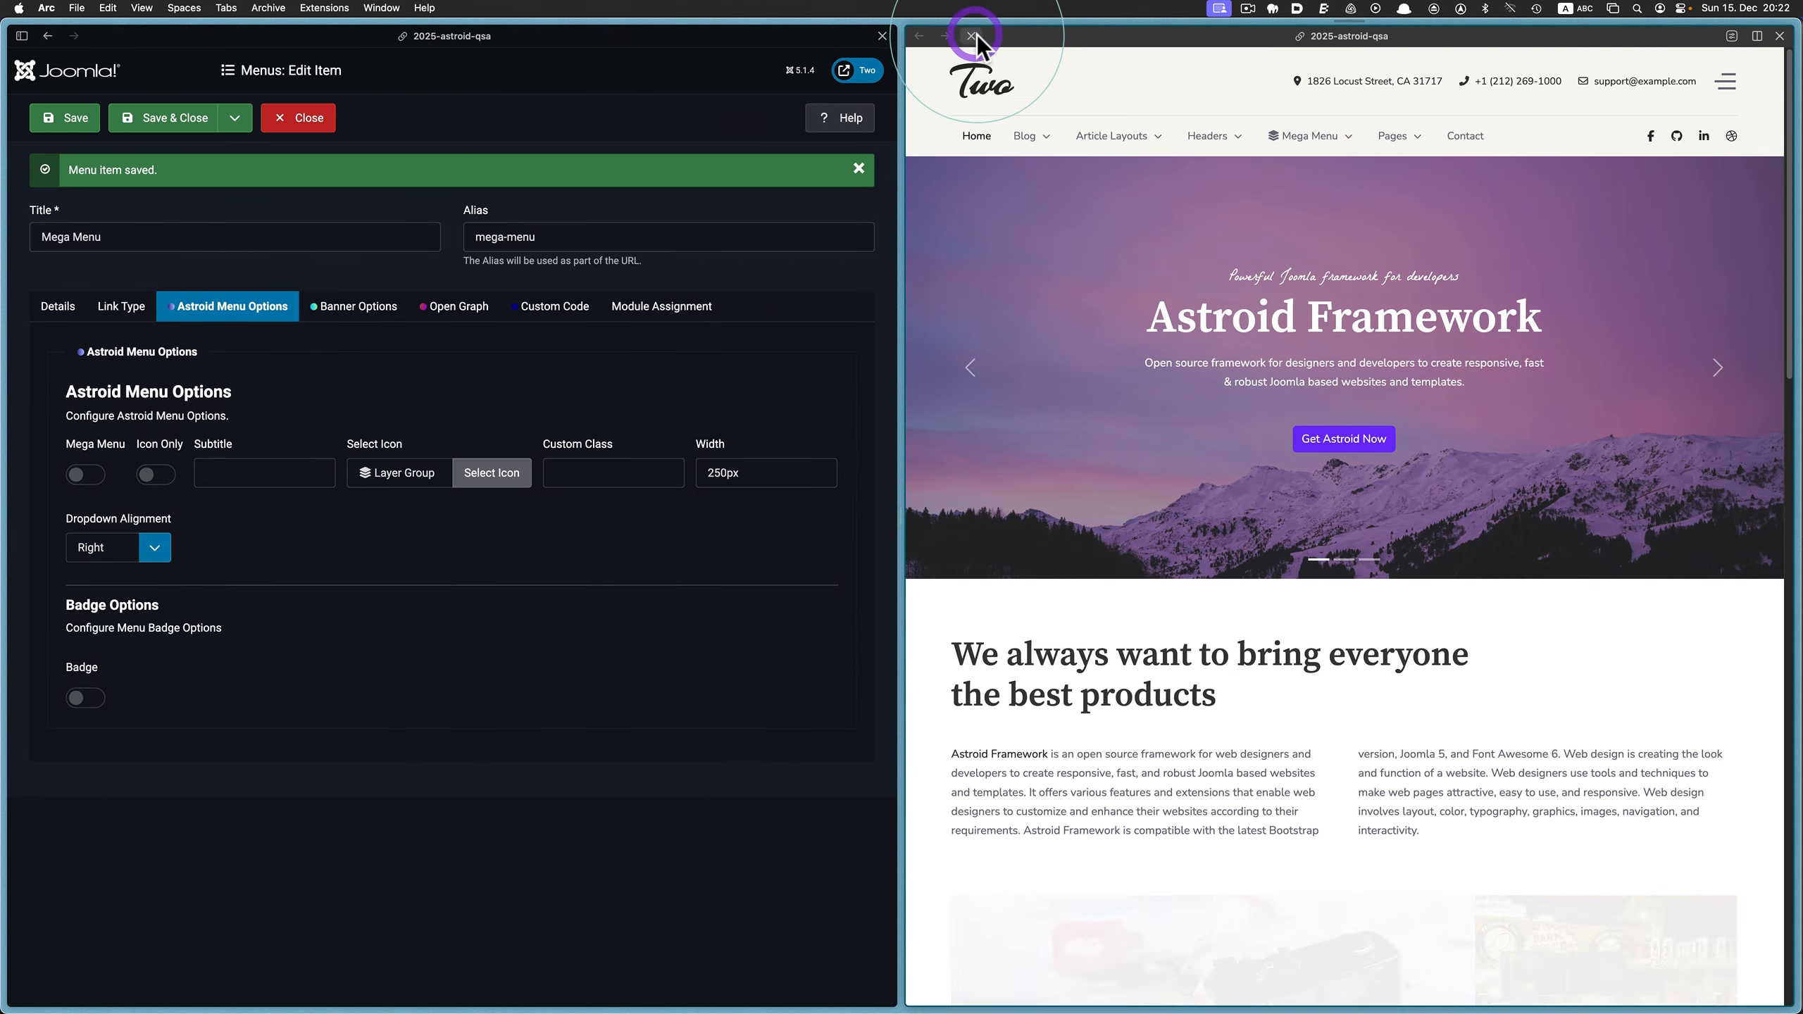
{"action": "mouse_move", "coordinate": [1291, 142]}
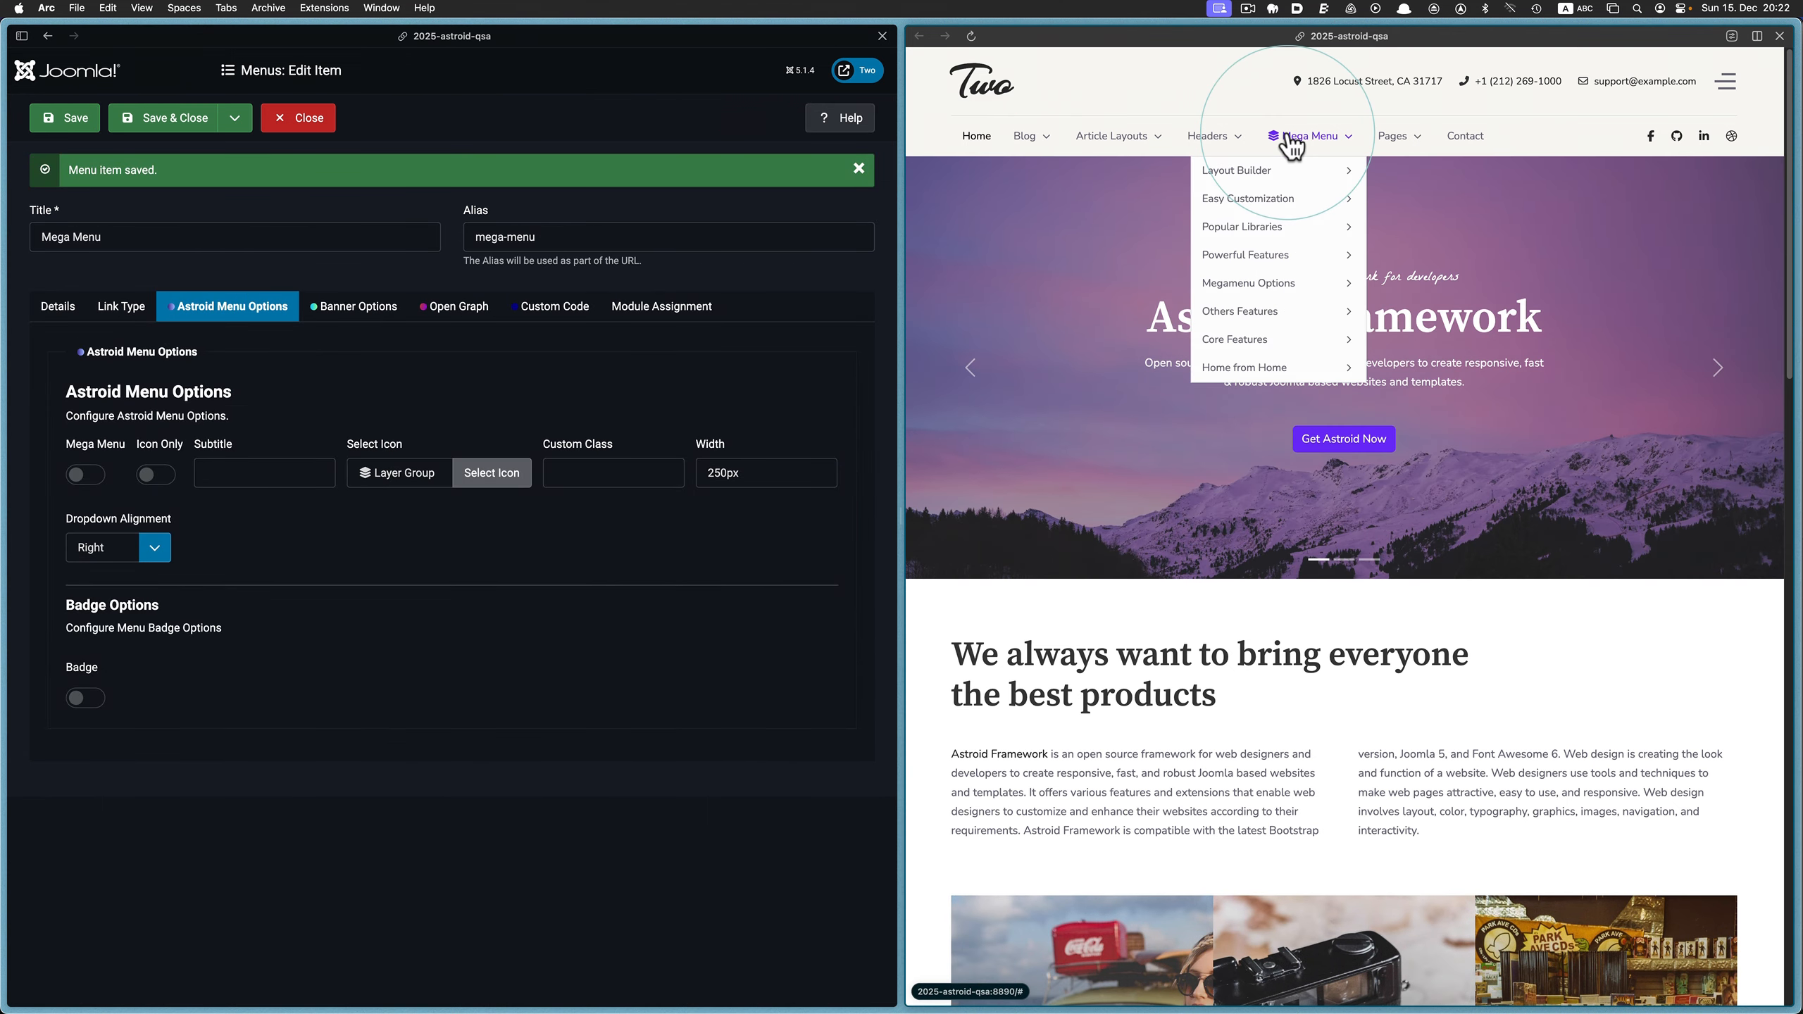
{"action": "mouse_move", "coordinate": [1284, 177]}
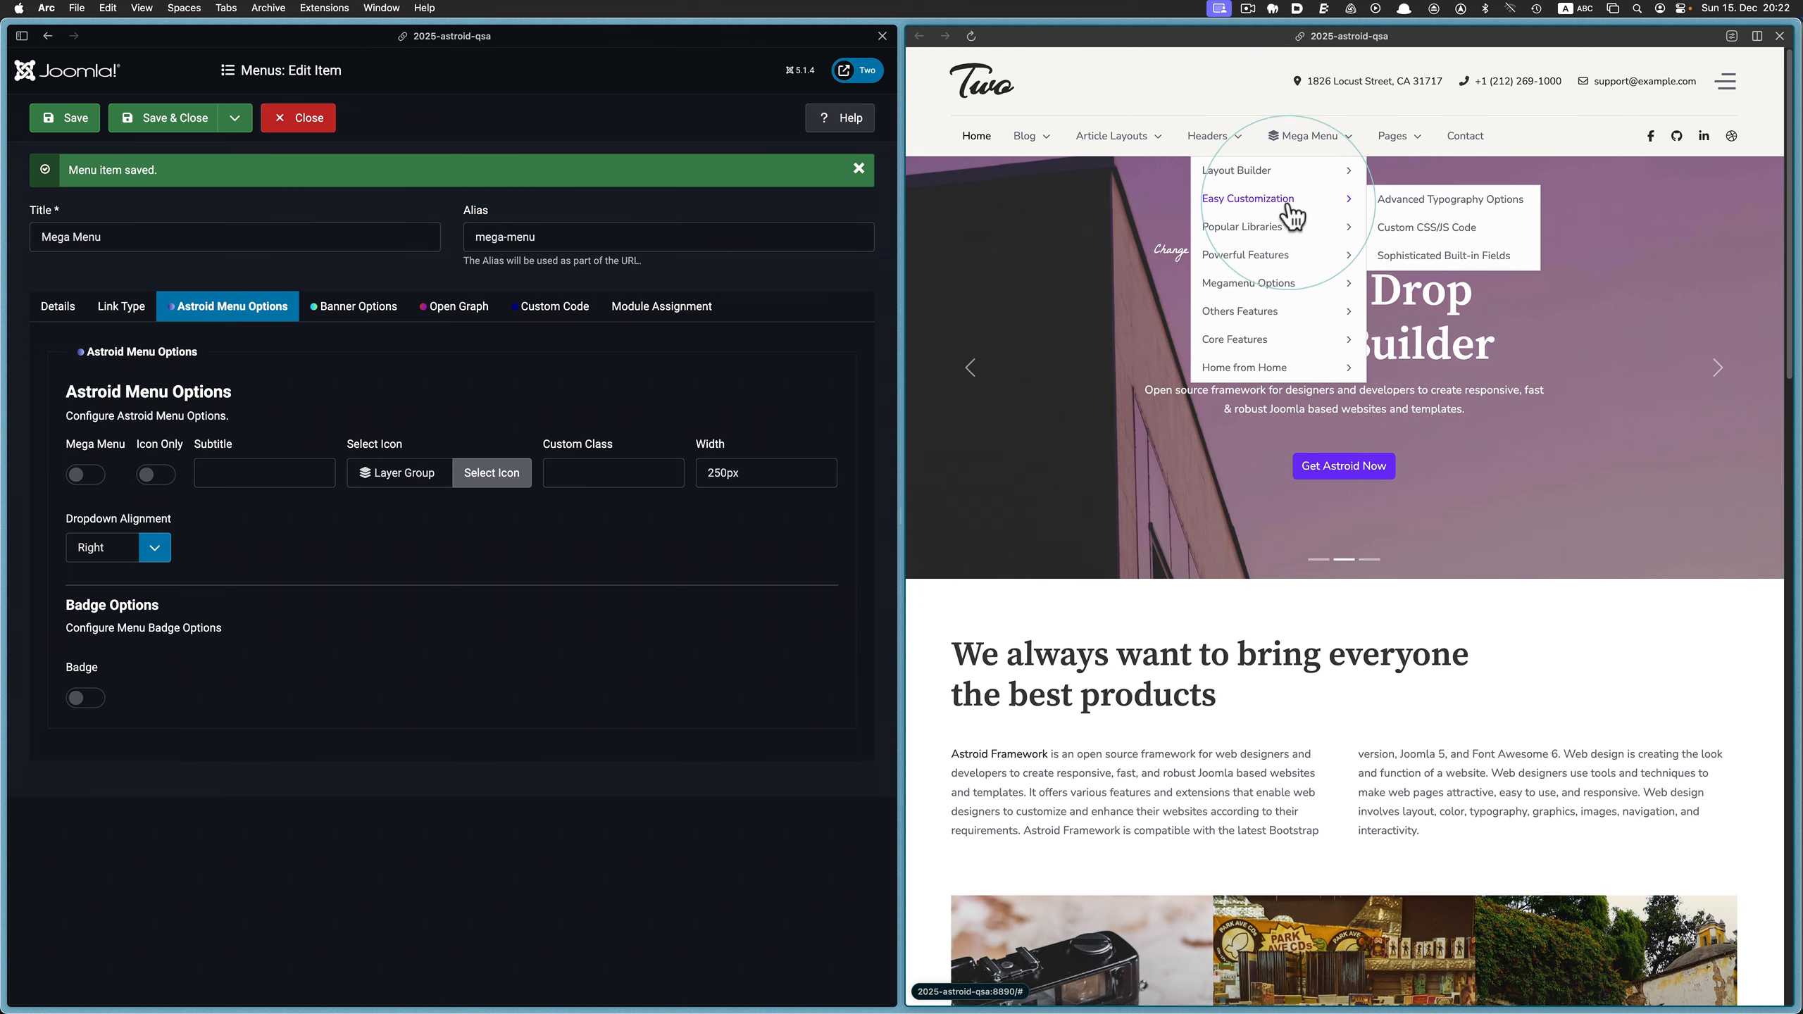
{"action": "mouse_move", "coordinate": [1295, 234]}
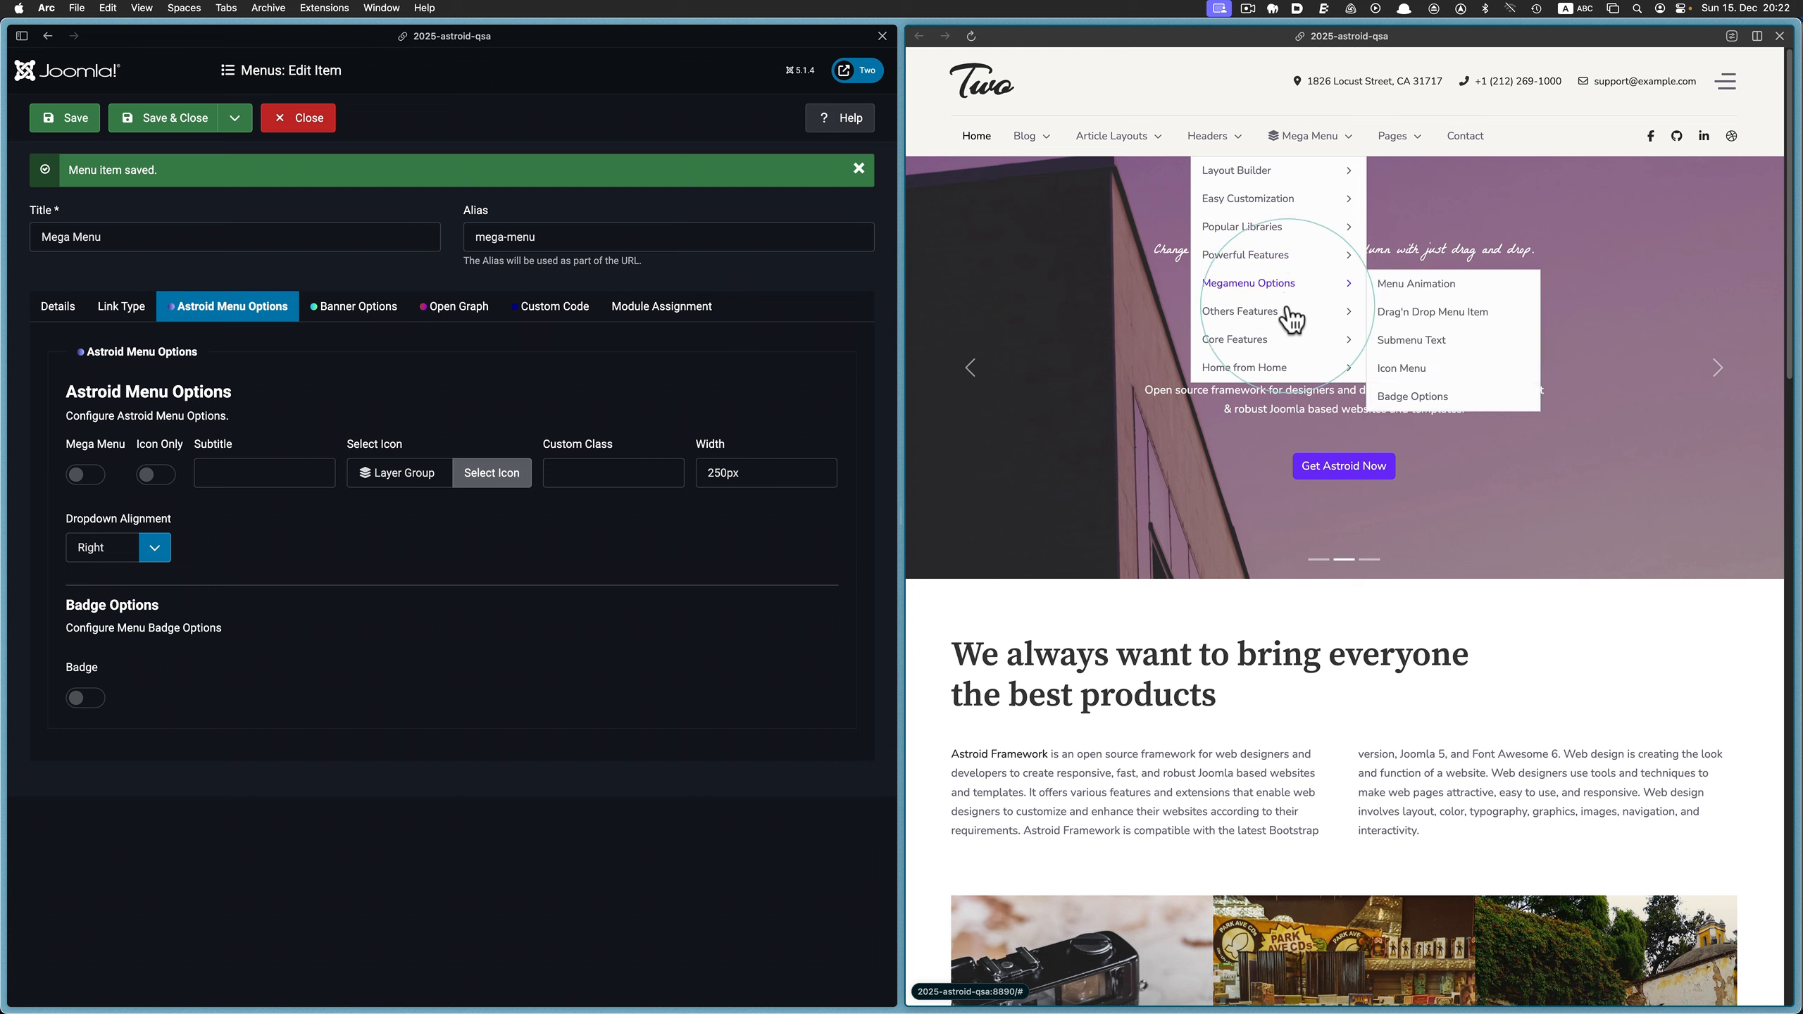
{"action": "mouse_move", "coordinate": [1284, 338]}
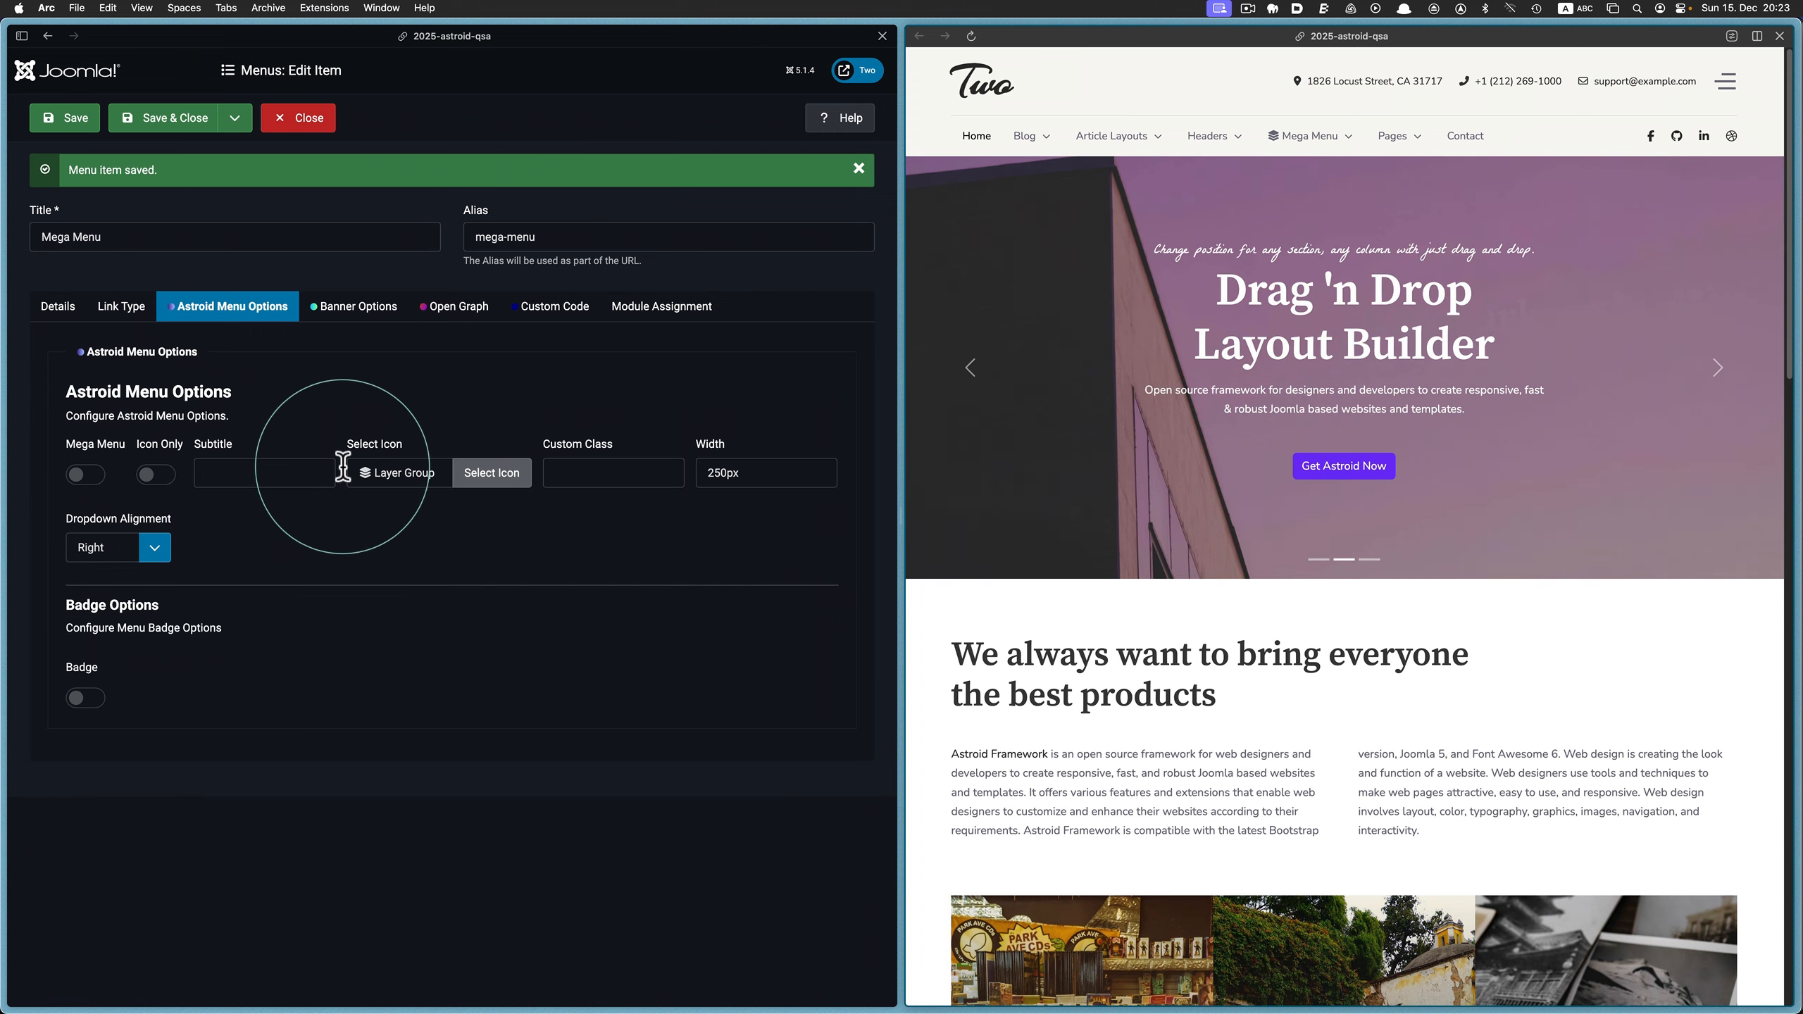
Set the menu item's icon to Toilet Paper Slash, found by searching "paper", then save and reload the website
{"action": "left_click", "coordinate": [470, 476]}
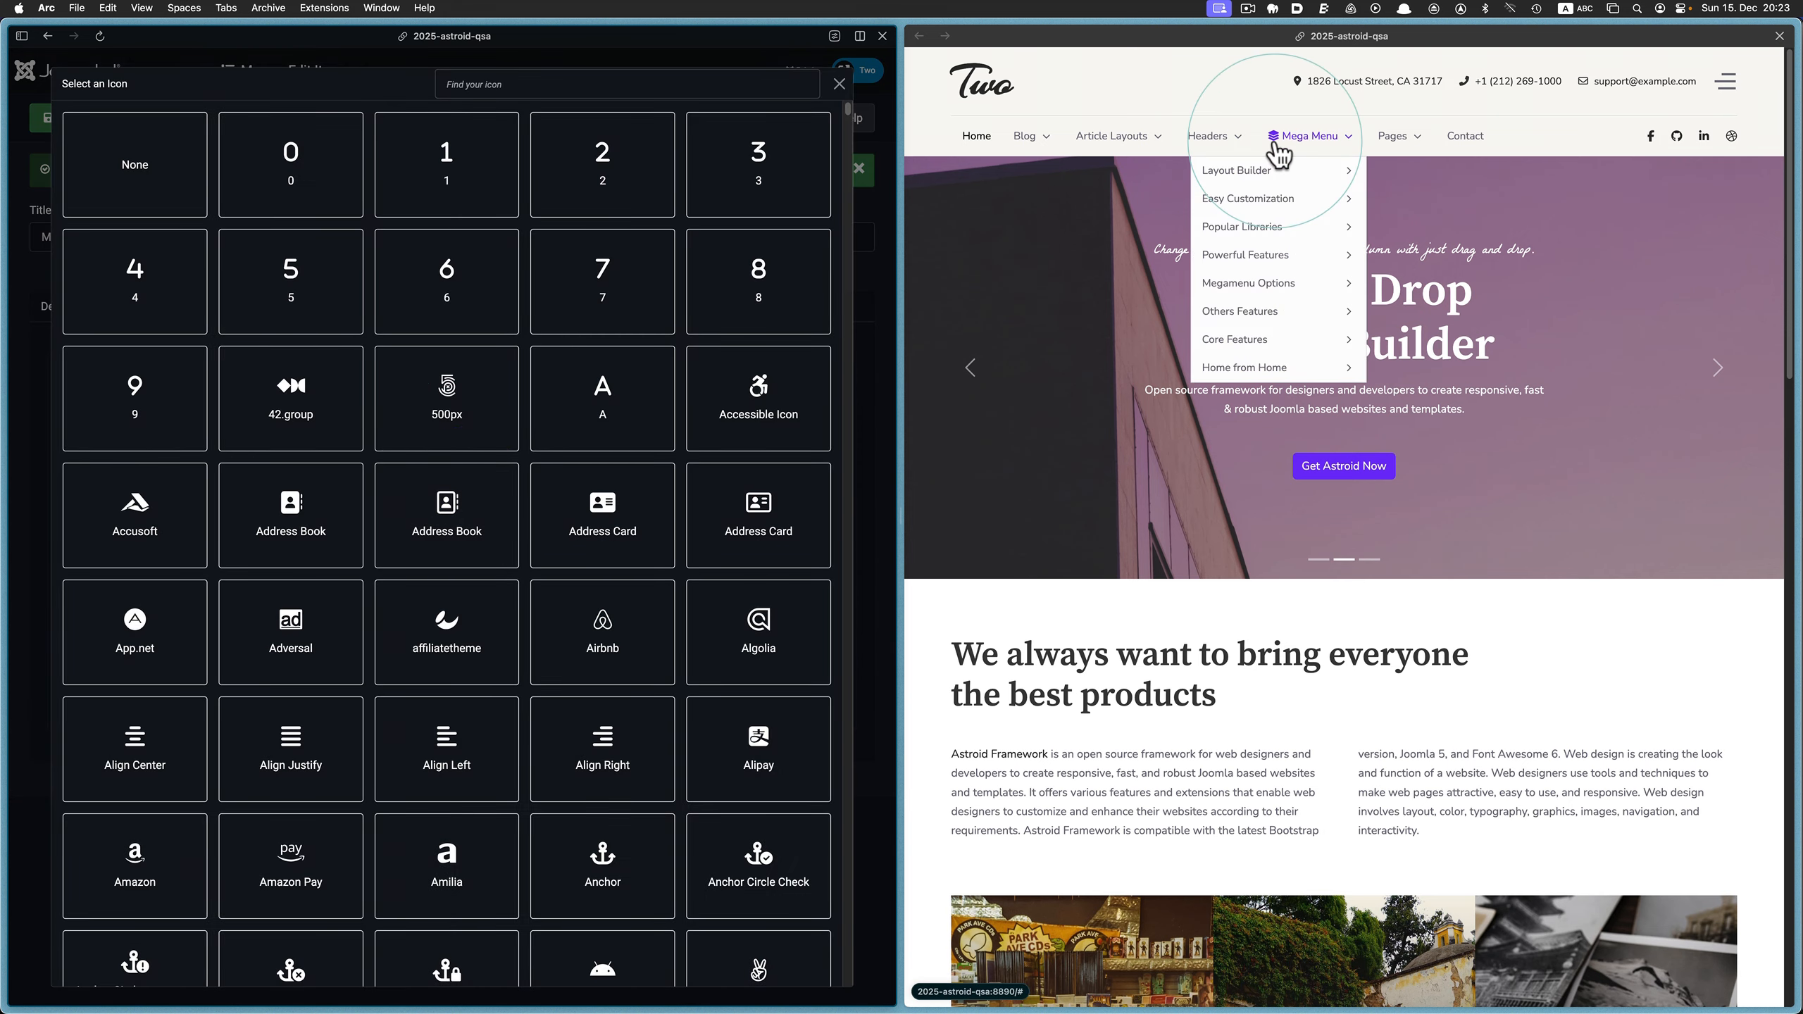
{"action": "left_click", "coordinate": [524, 88]}
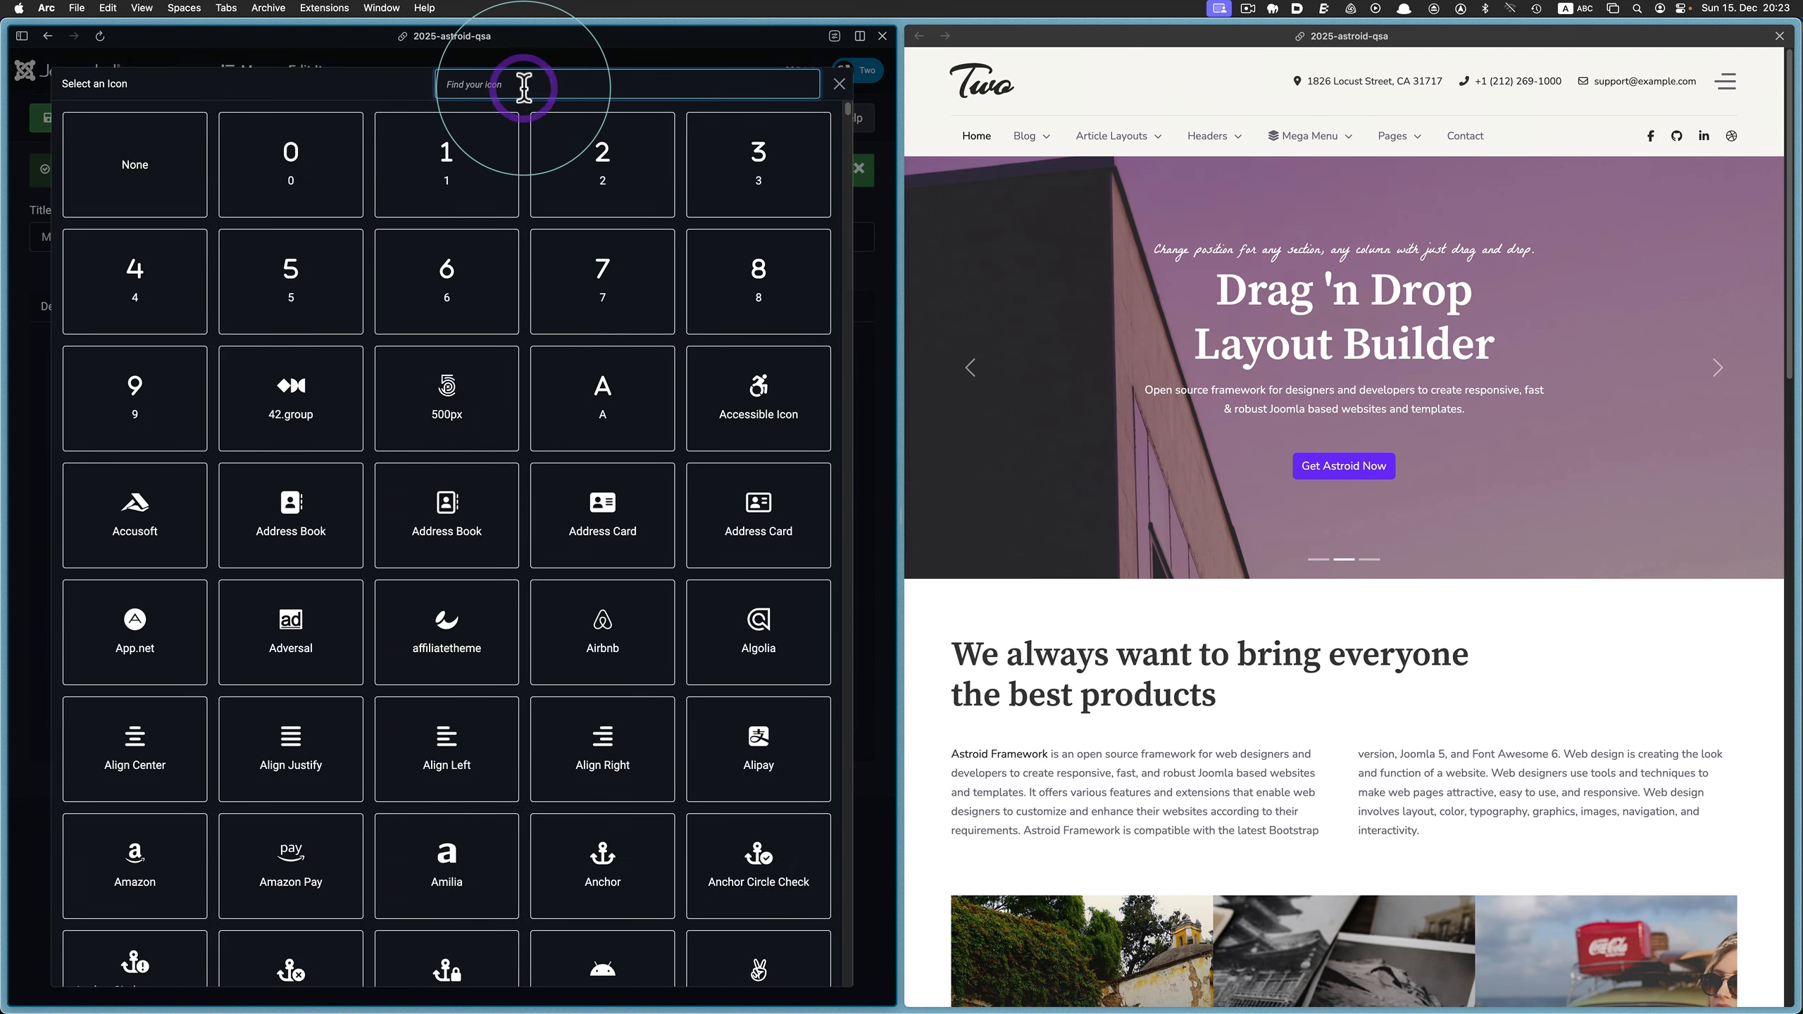
{"action": "type", "text": "paper"}
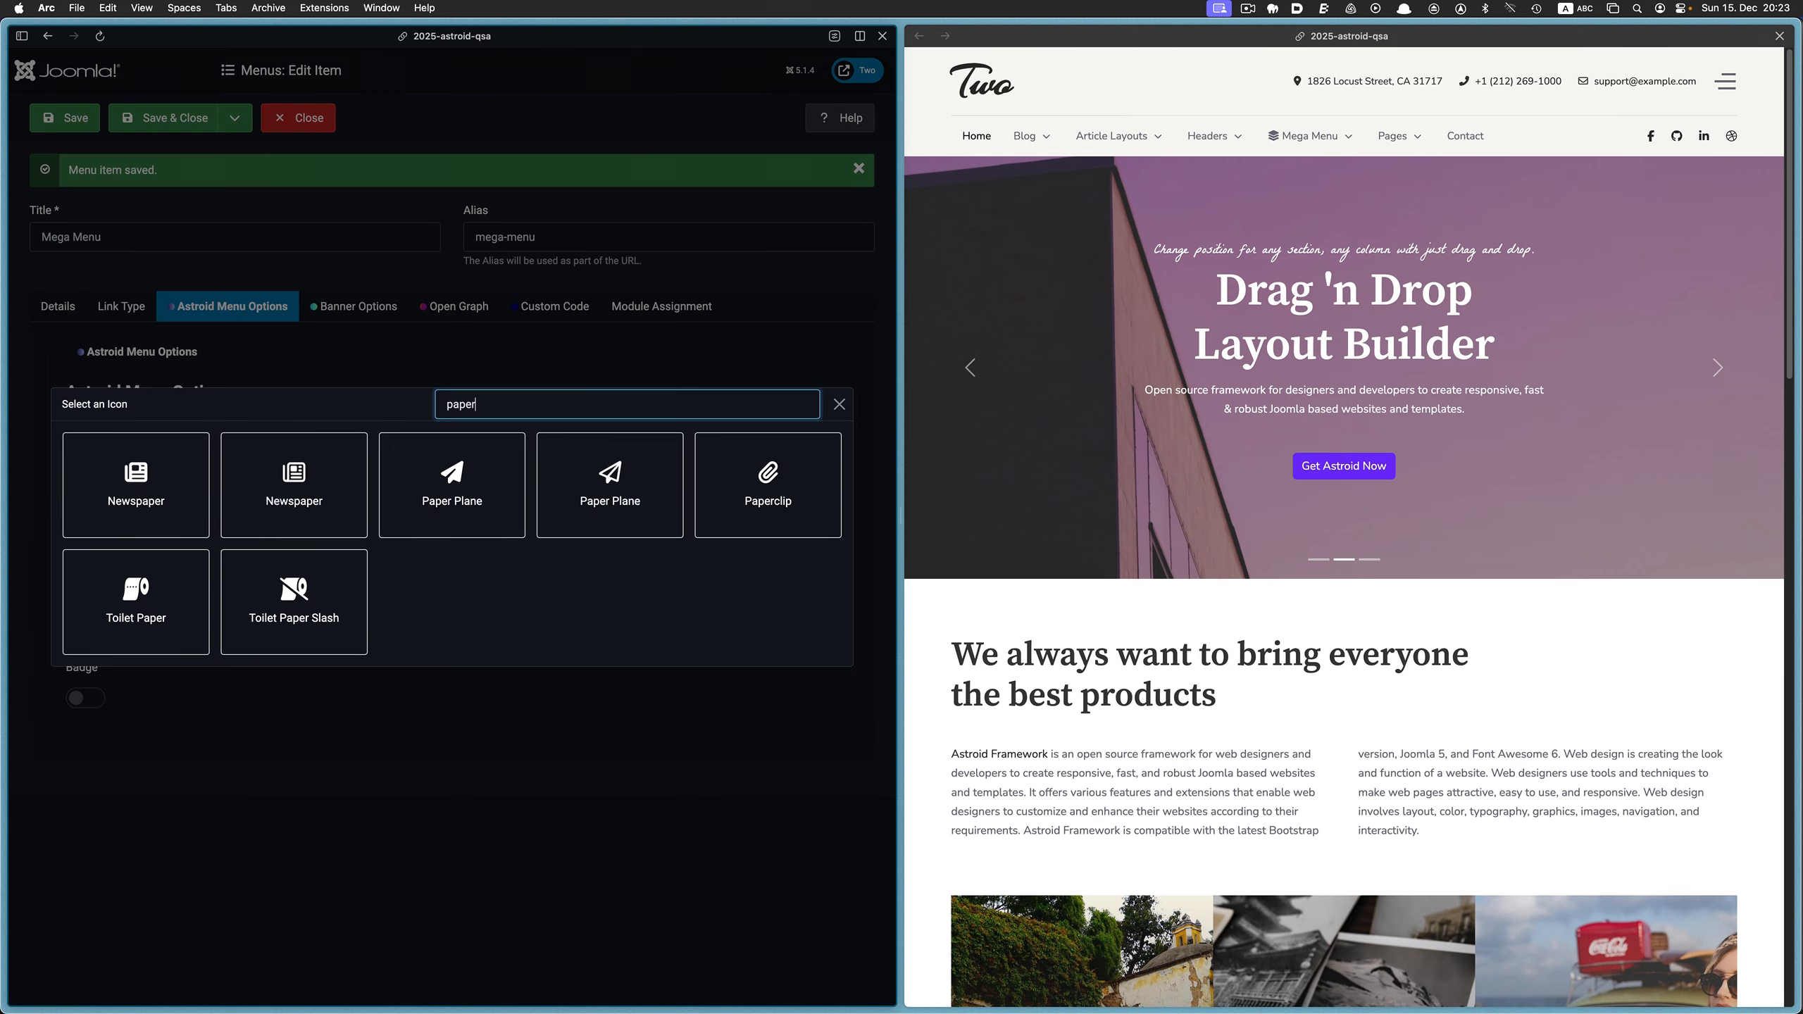
{"action": "left_click", "coordinate": [293, 590]}
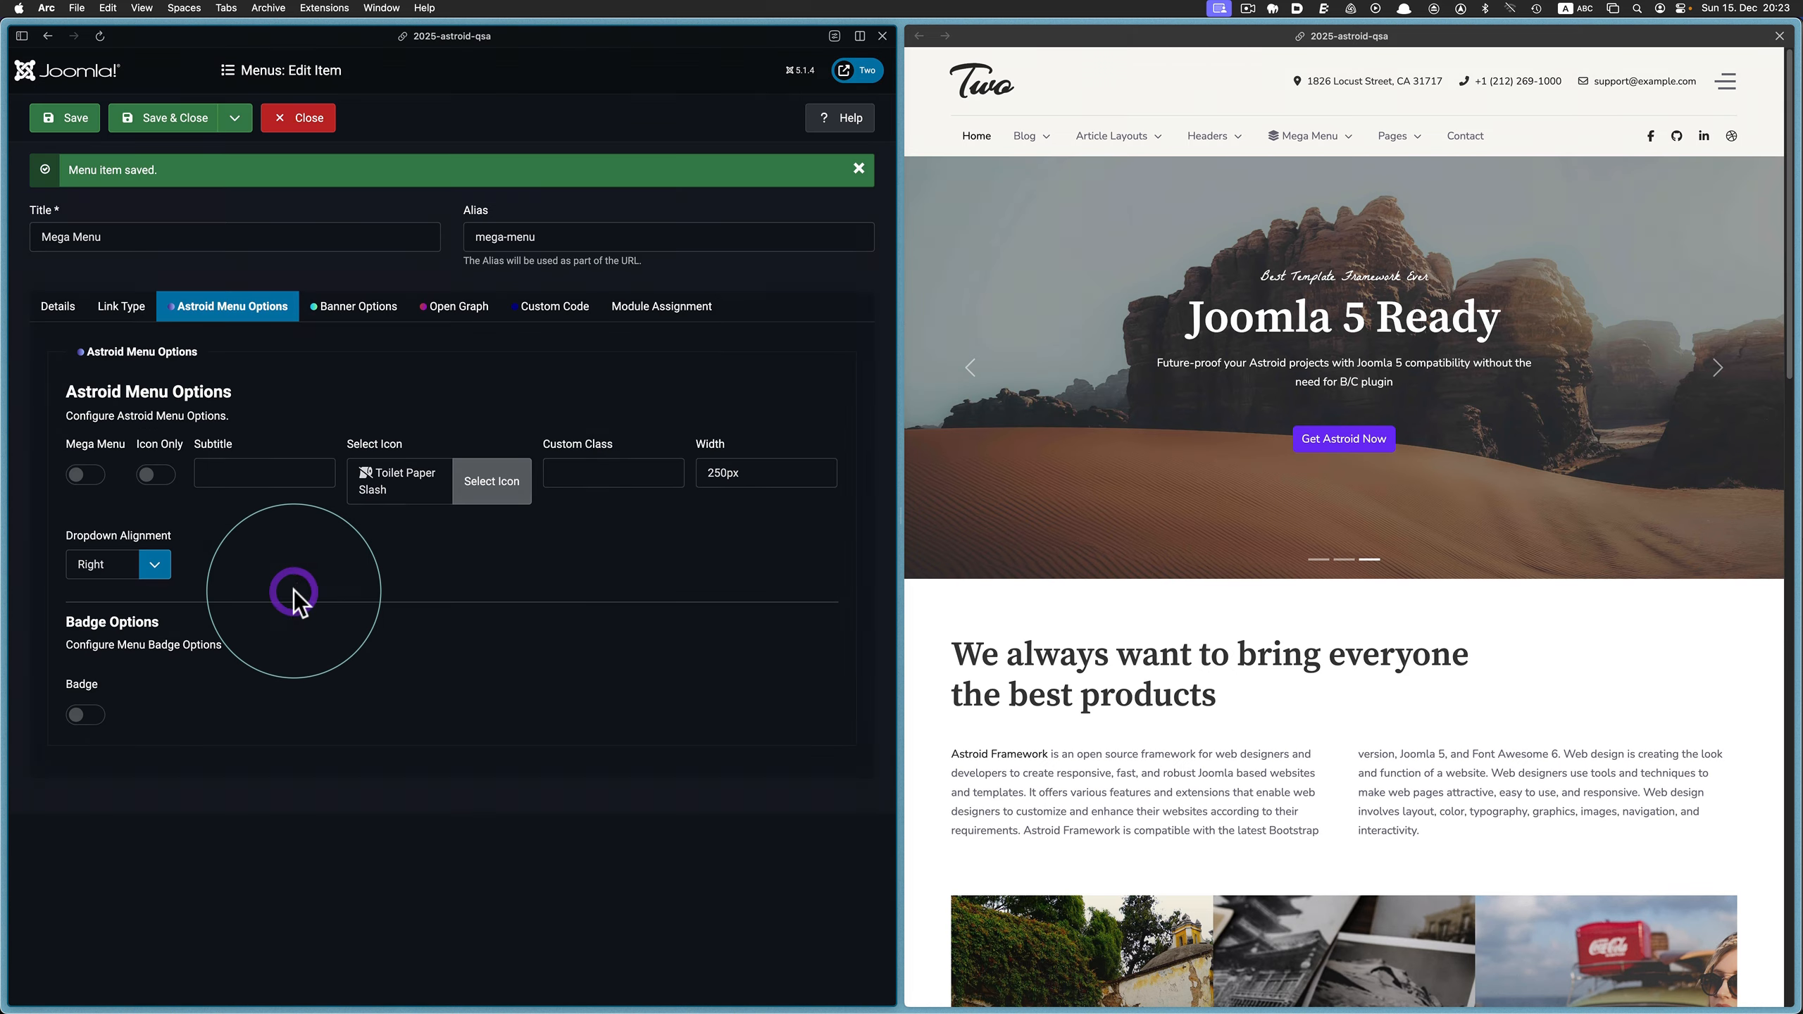
{"action": "left_click", "coordinate": [63, 117]}
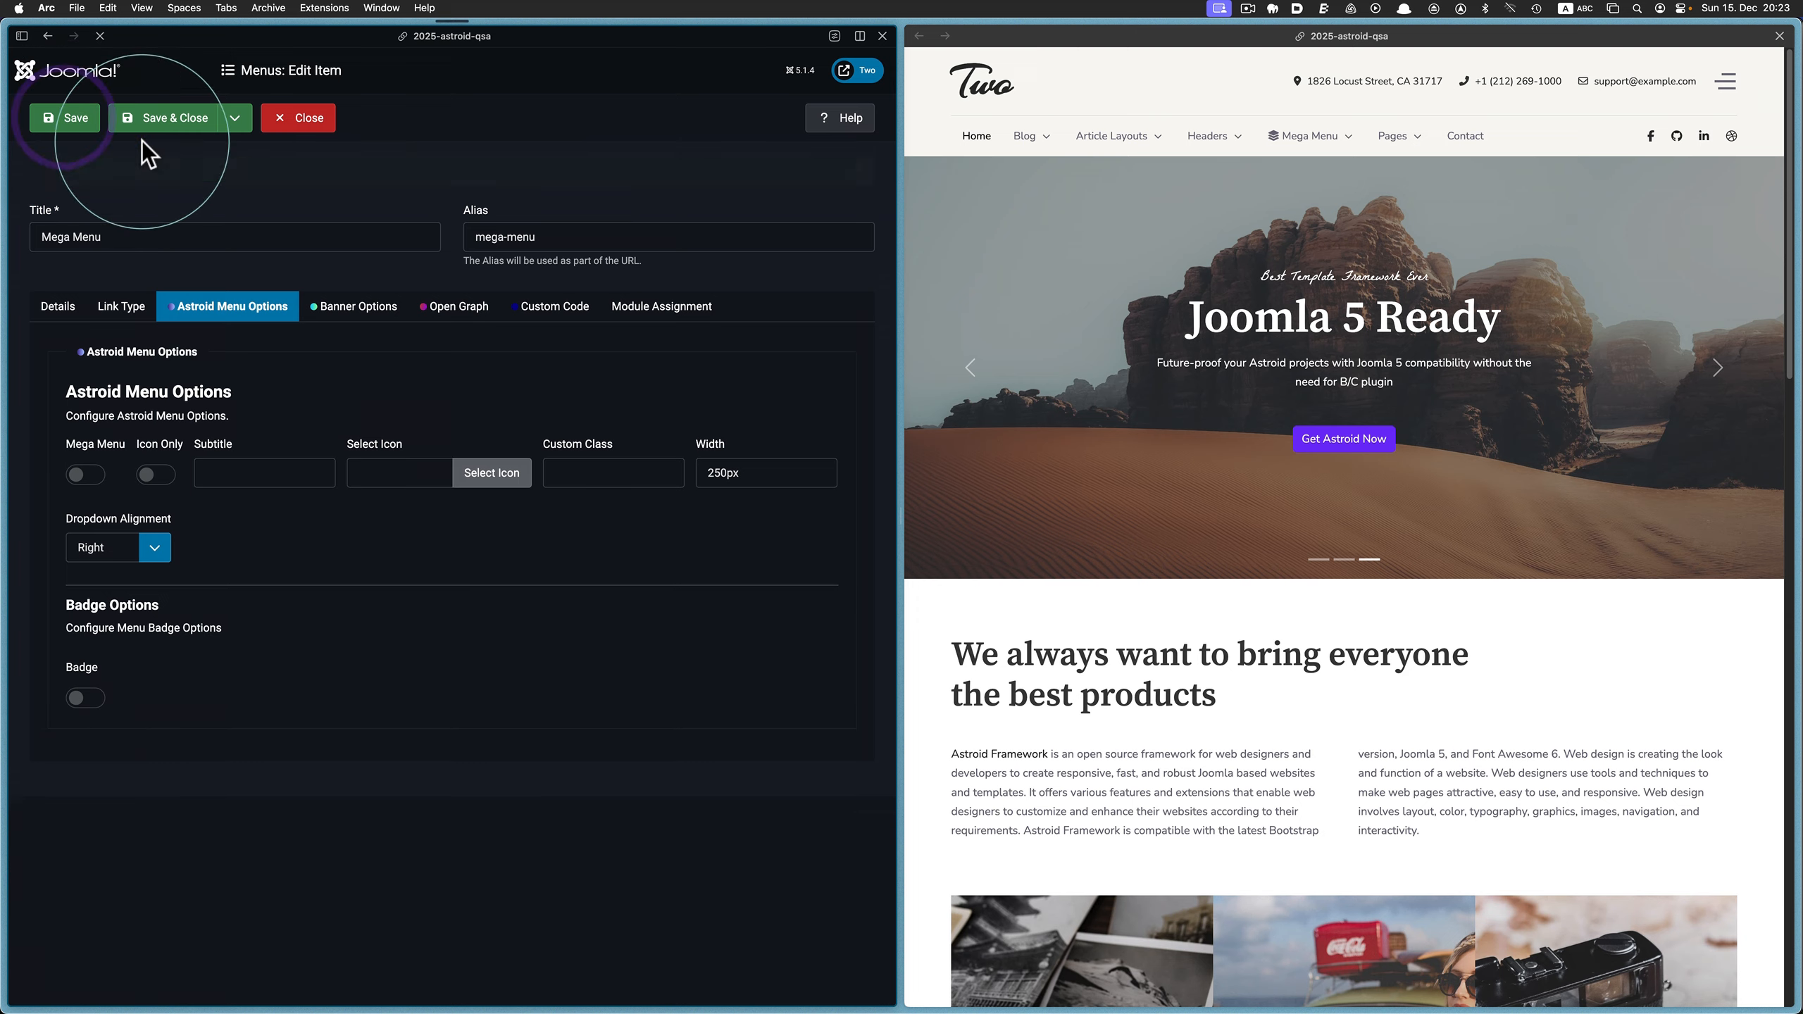
{"action": "left_click", "coordinate": [971, 33]}
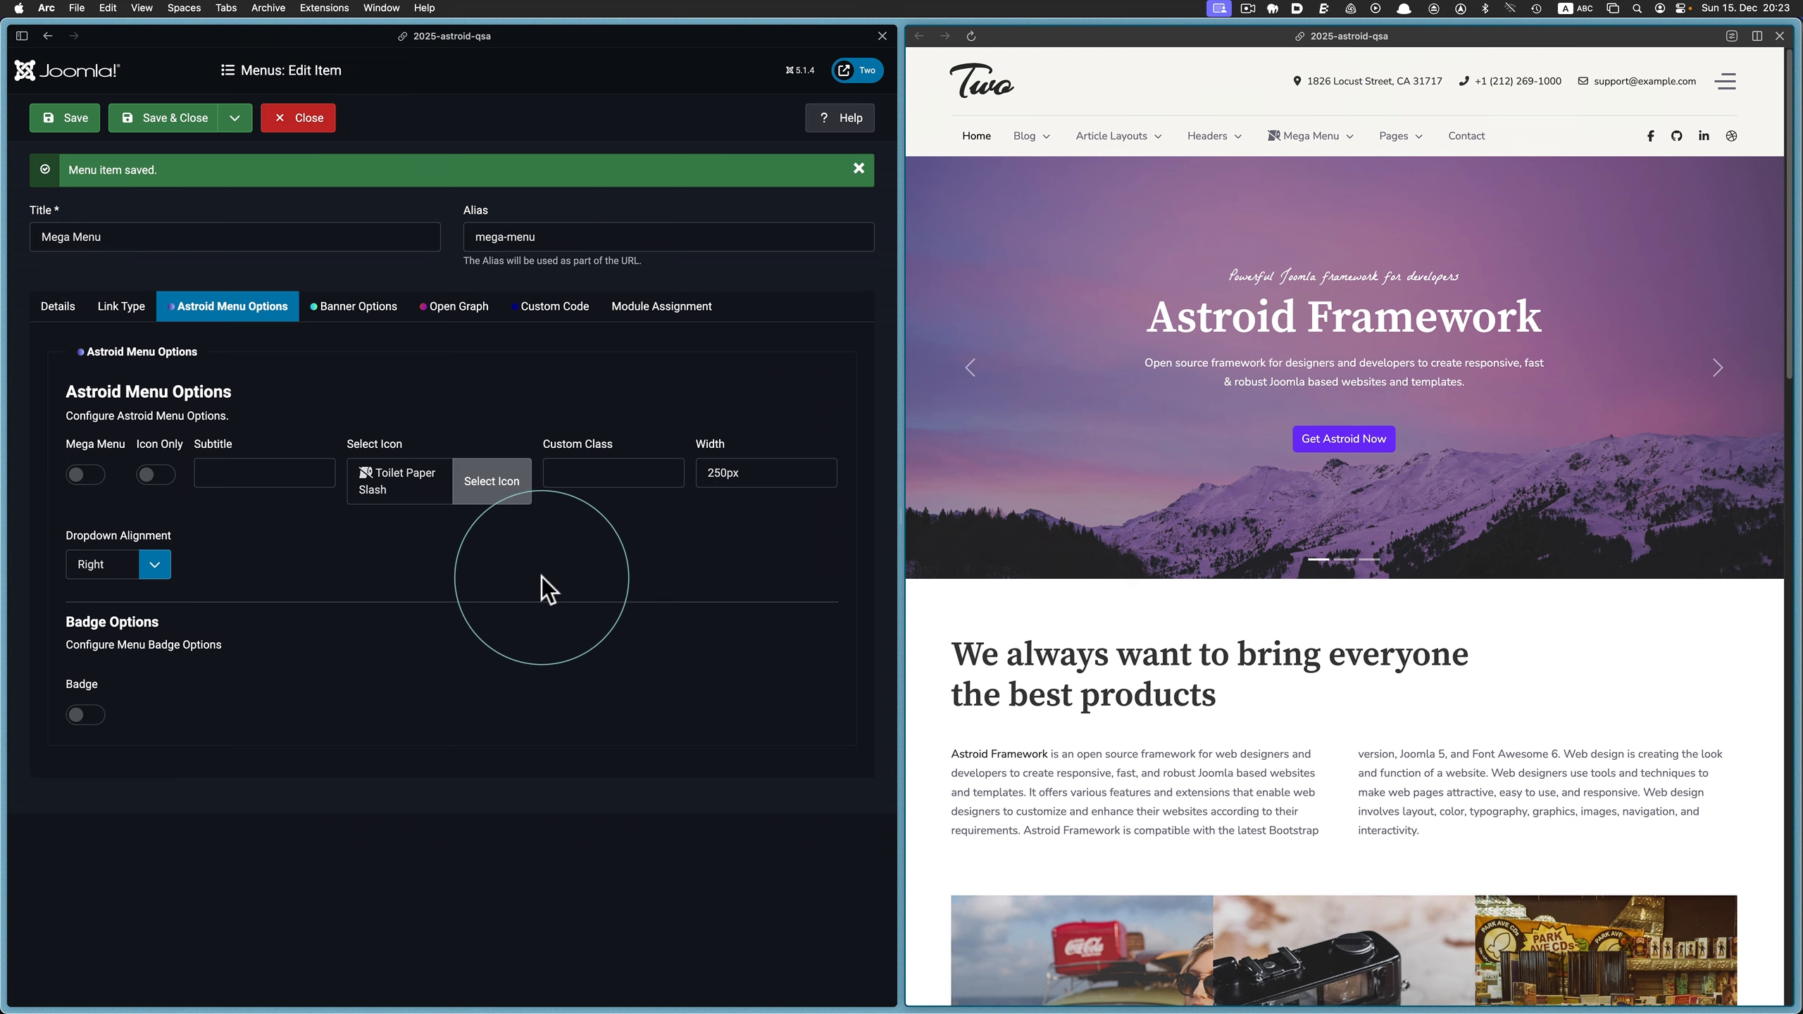
Search the icons for "layer" and set the menu item's icon to Layer Group
{"action": "left_click", "coordinate": [491, 501]}
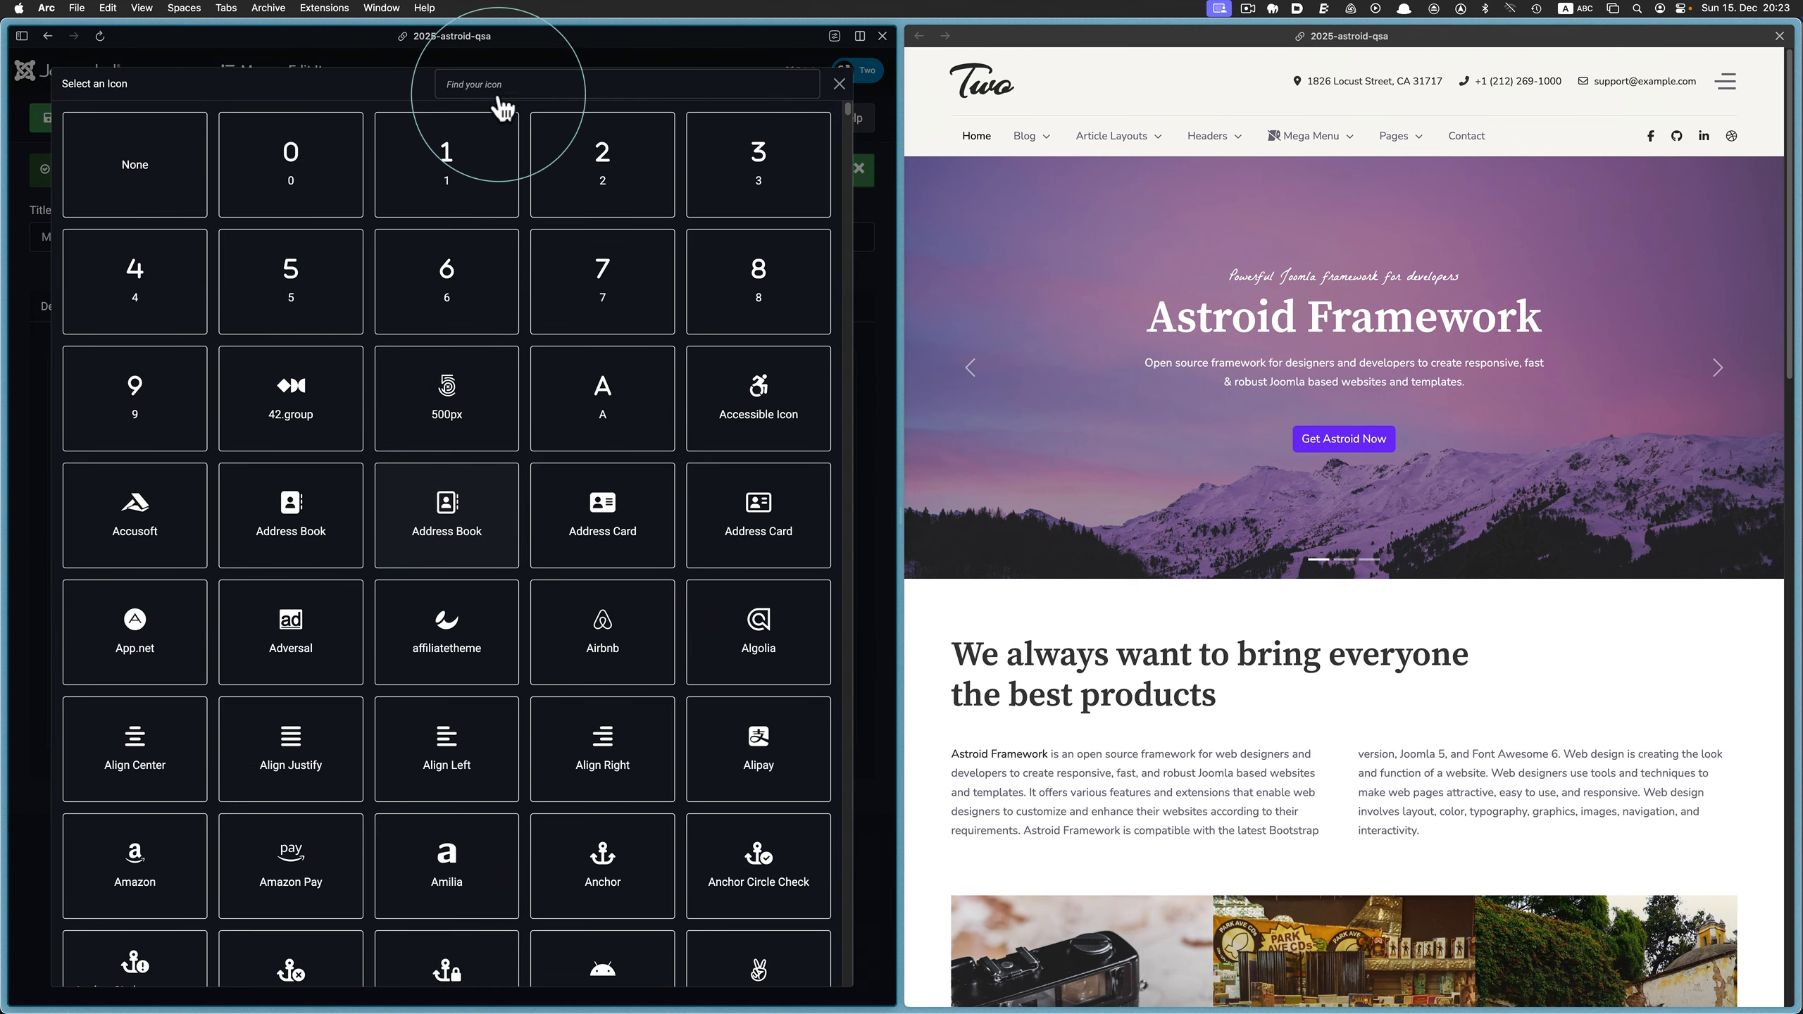
{"action": "left_click", "coordinate": [500, 83]}
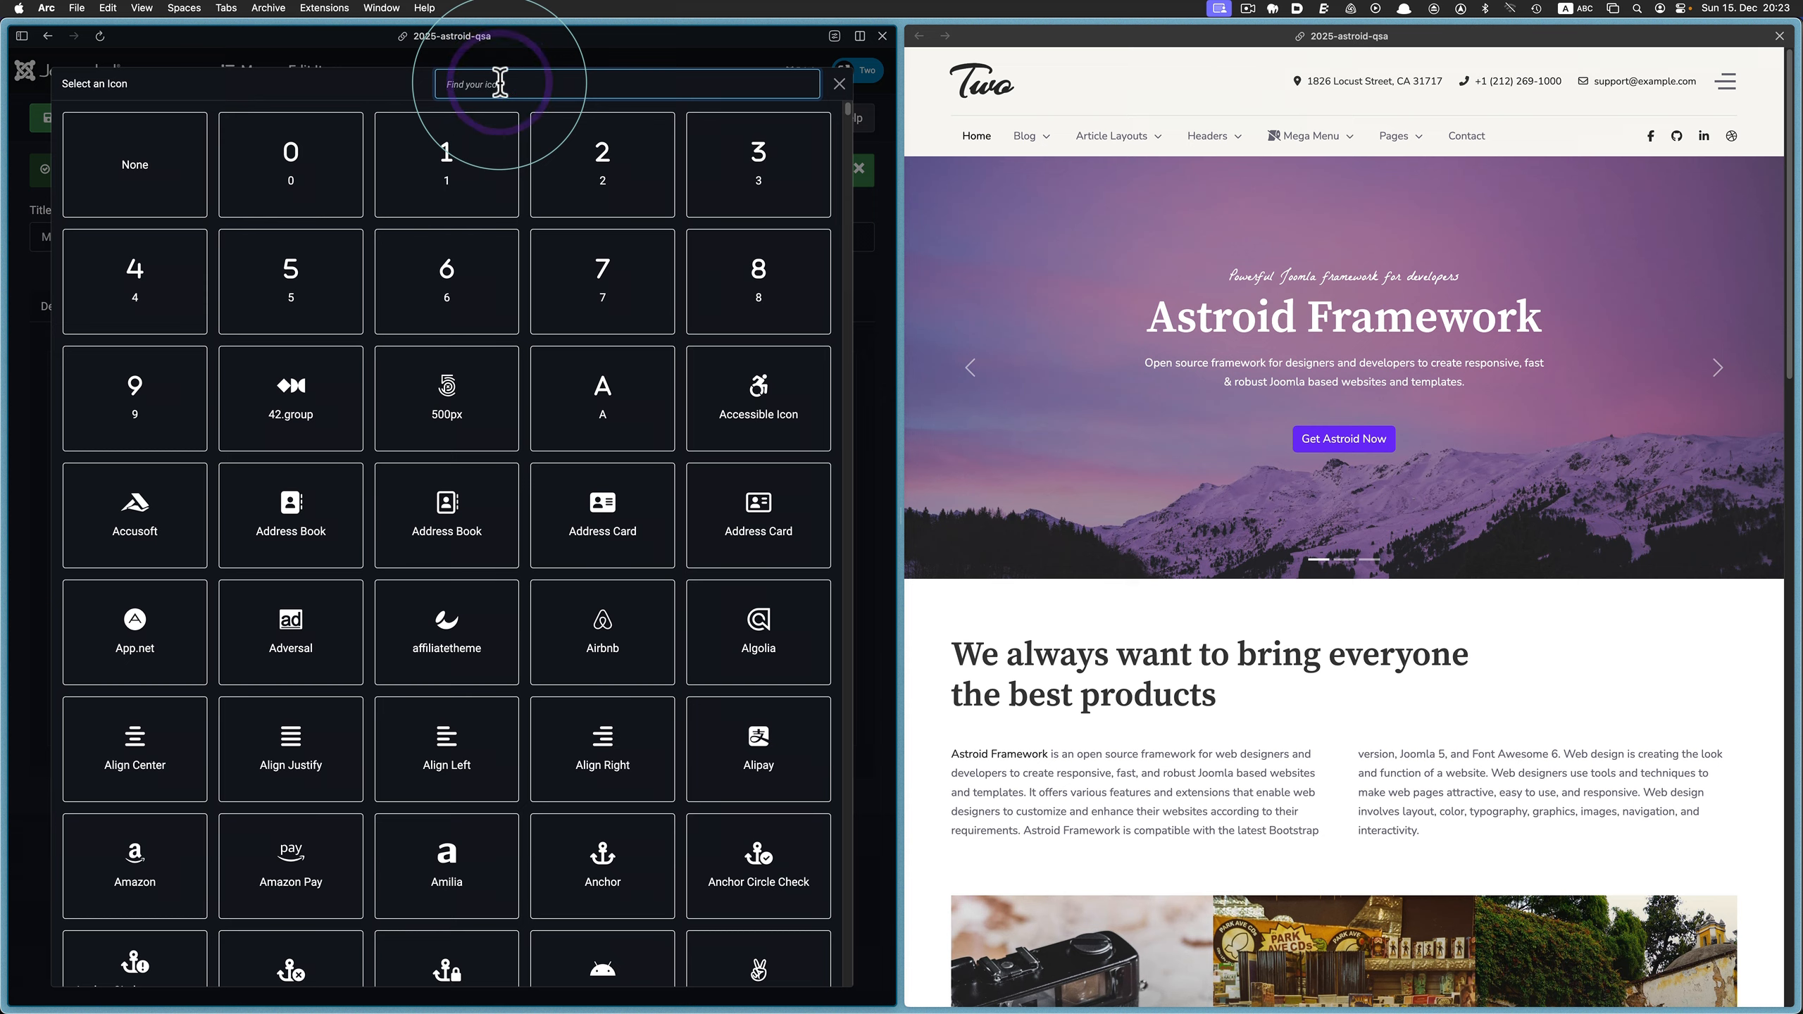
{"action": "type", "text": "l"}
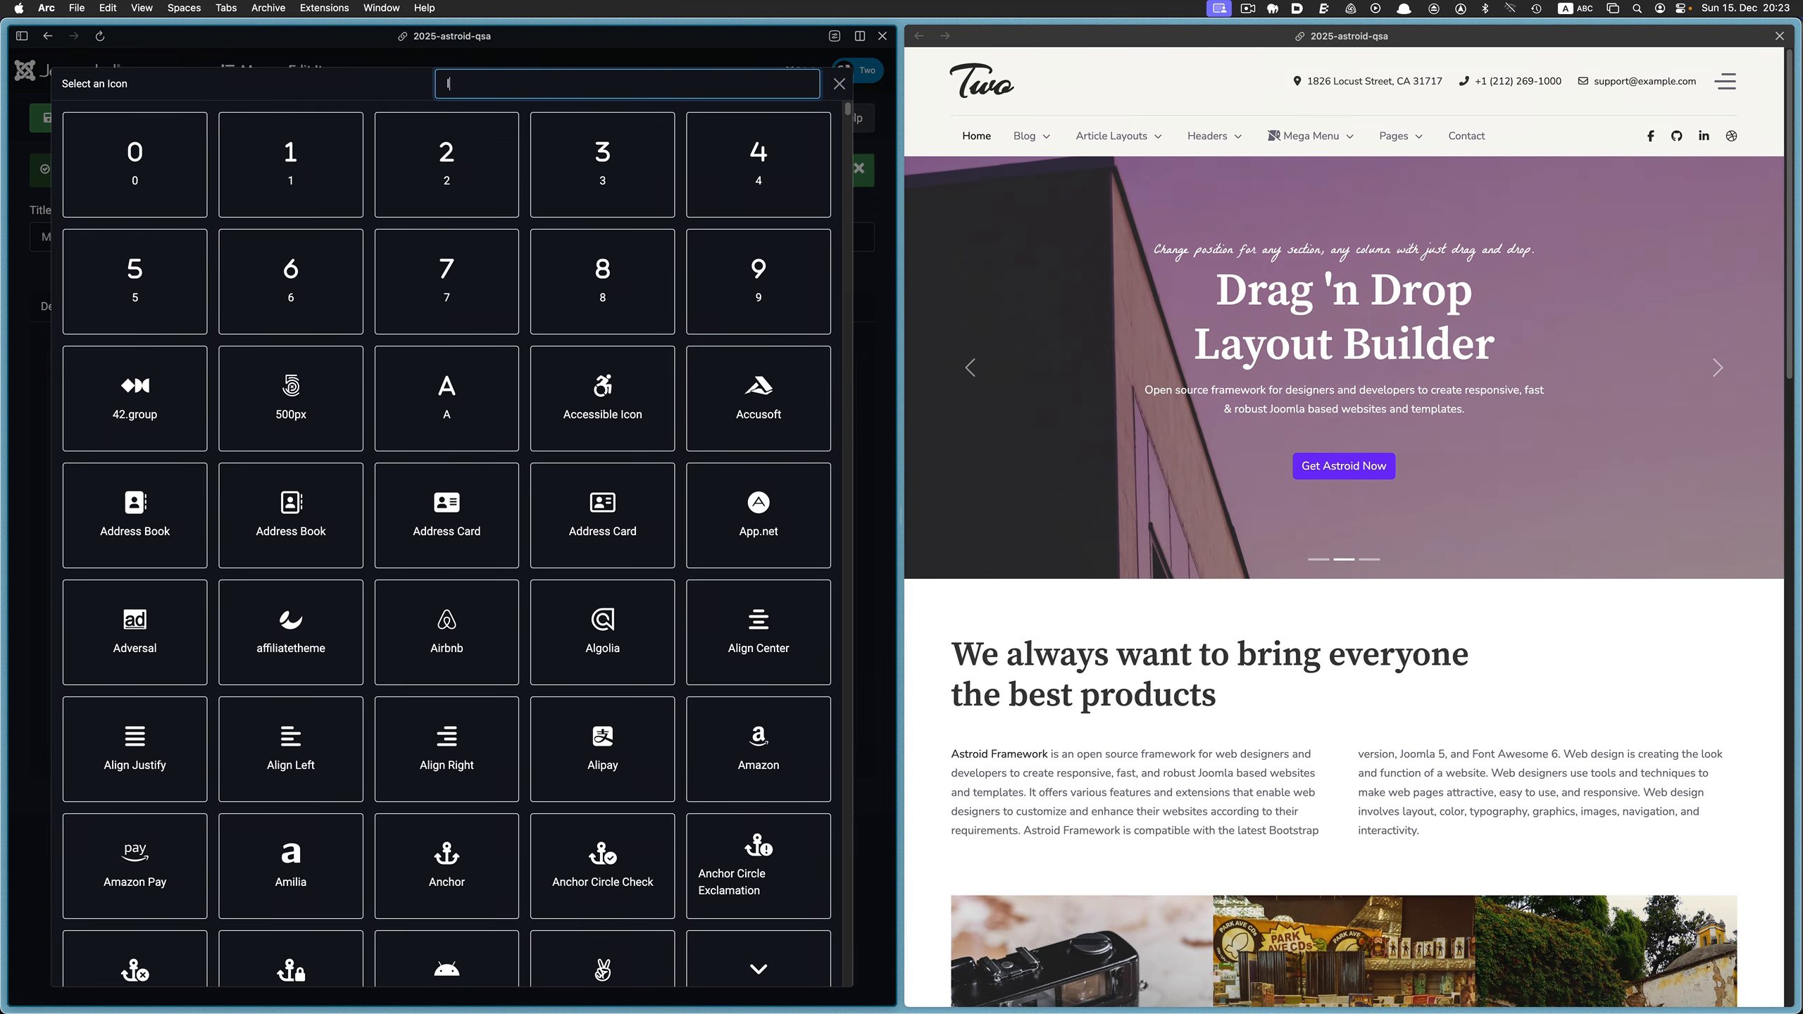
{"action": "type", "text": "ayer"}
{"action": "left_click", "coordinate": [177, 568]}
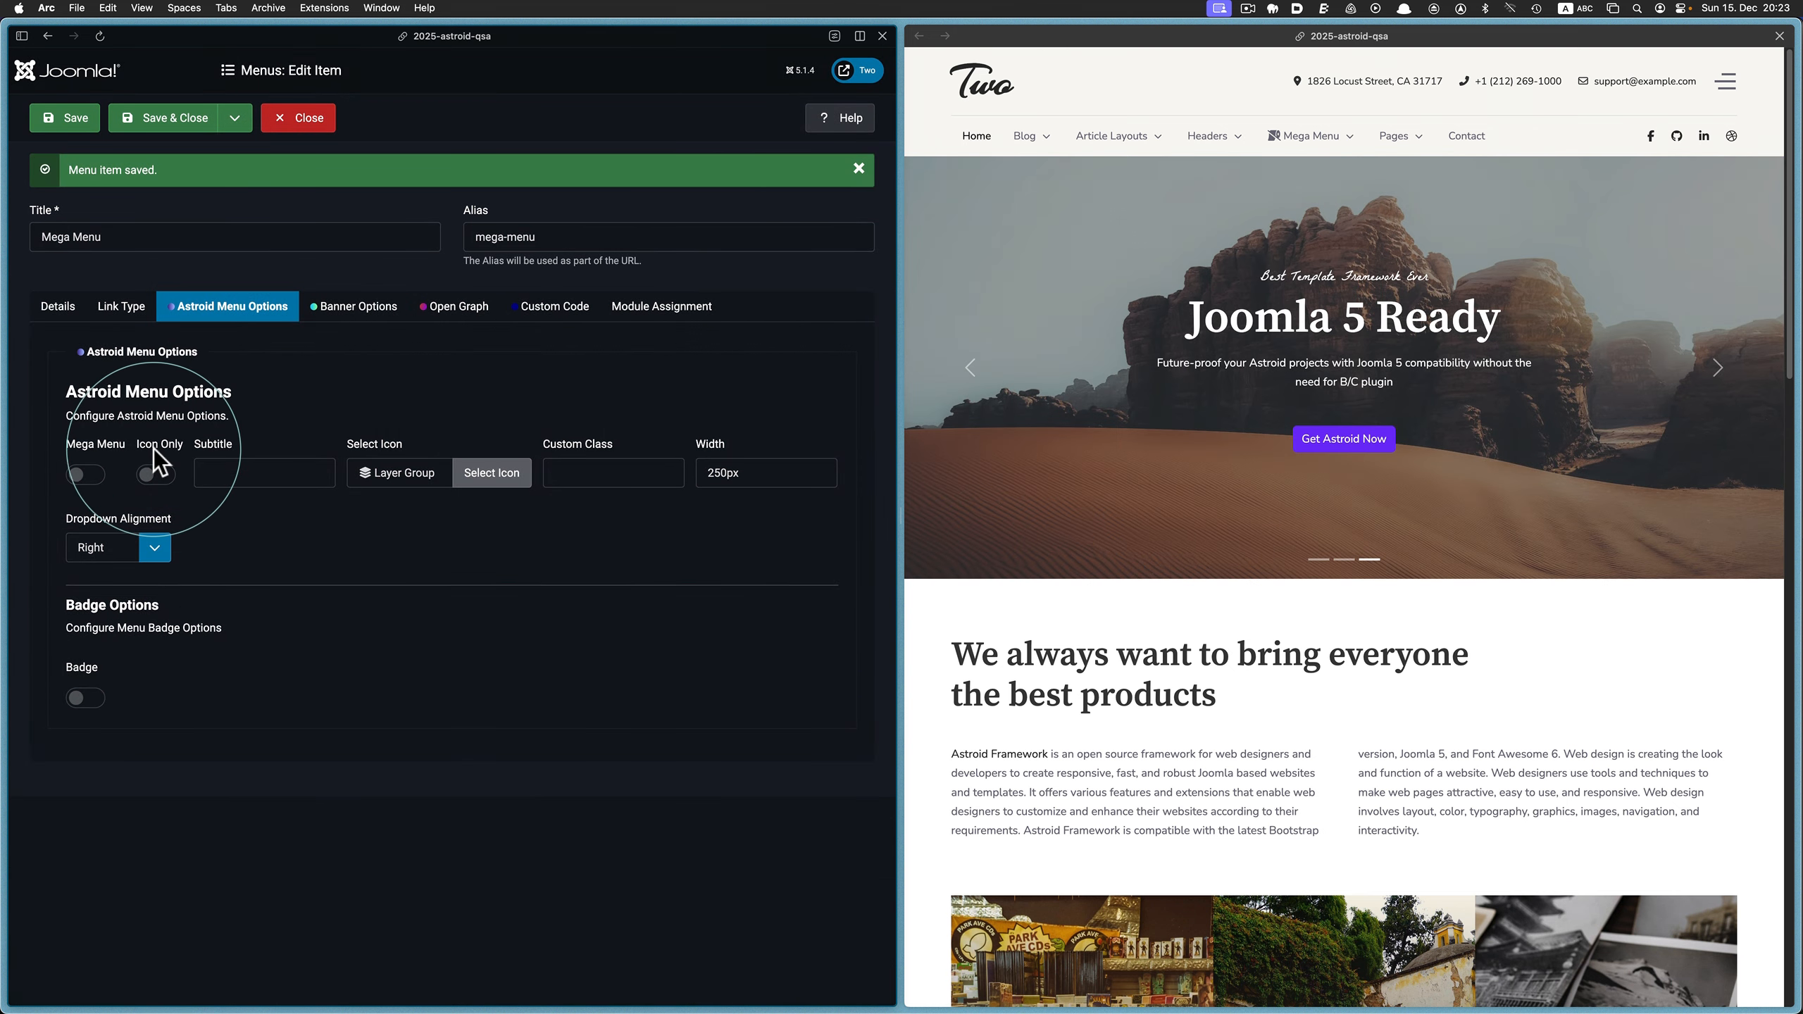
Enable Icon Only for the menu item, save it, and check the menu on the reloaded website
{"action": "left_click", "coordinate": [157, 474]}
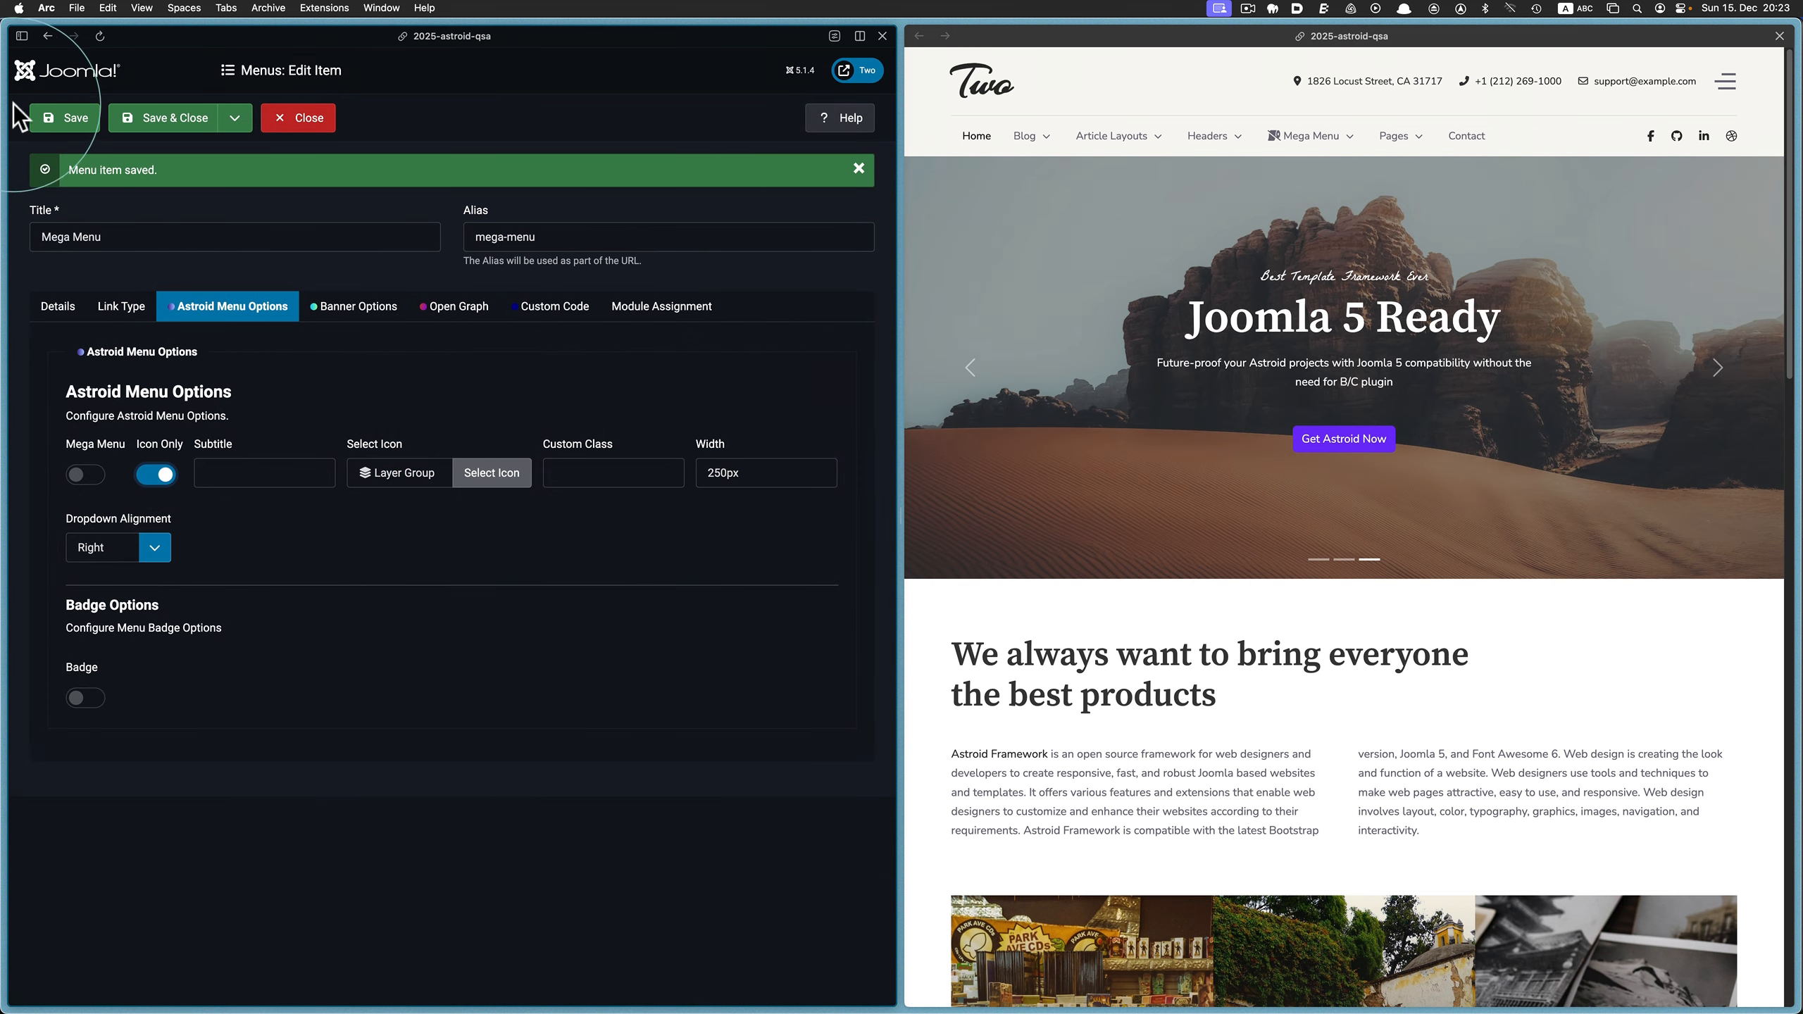
{"action": "left_click", "coordinate": [1144, 86]}
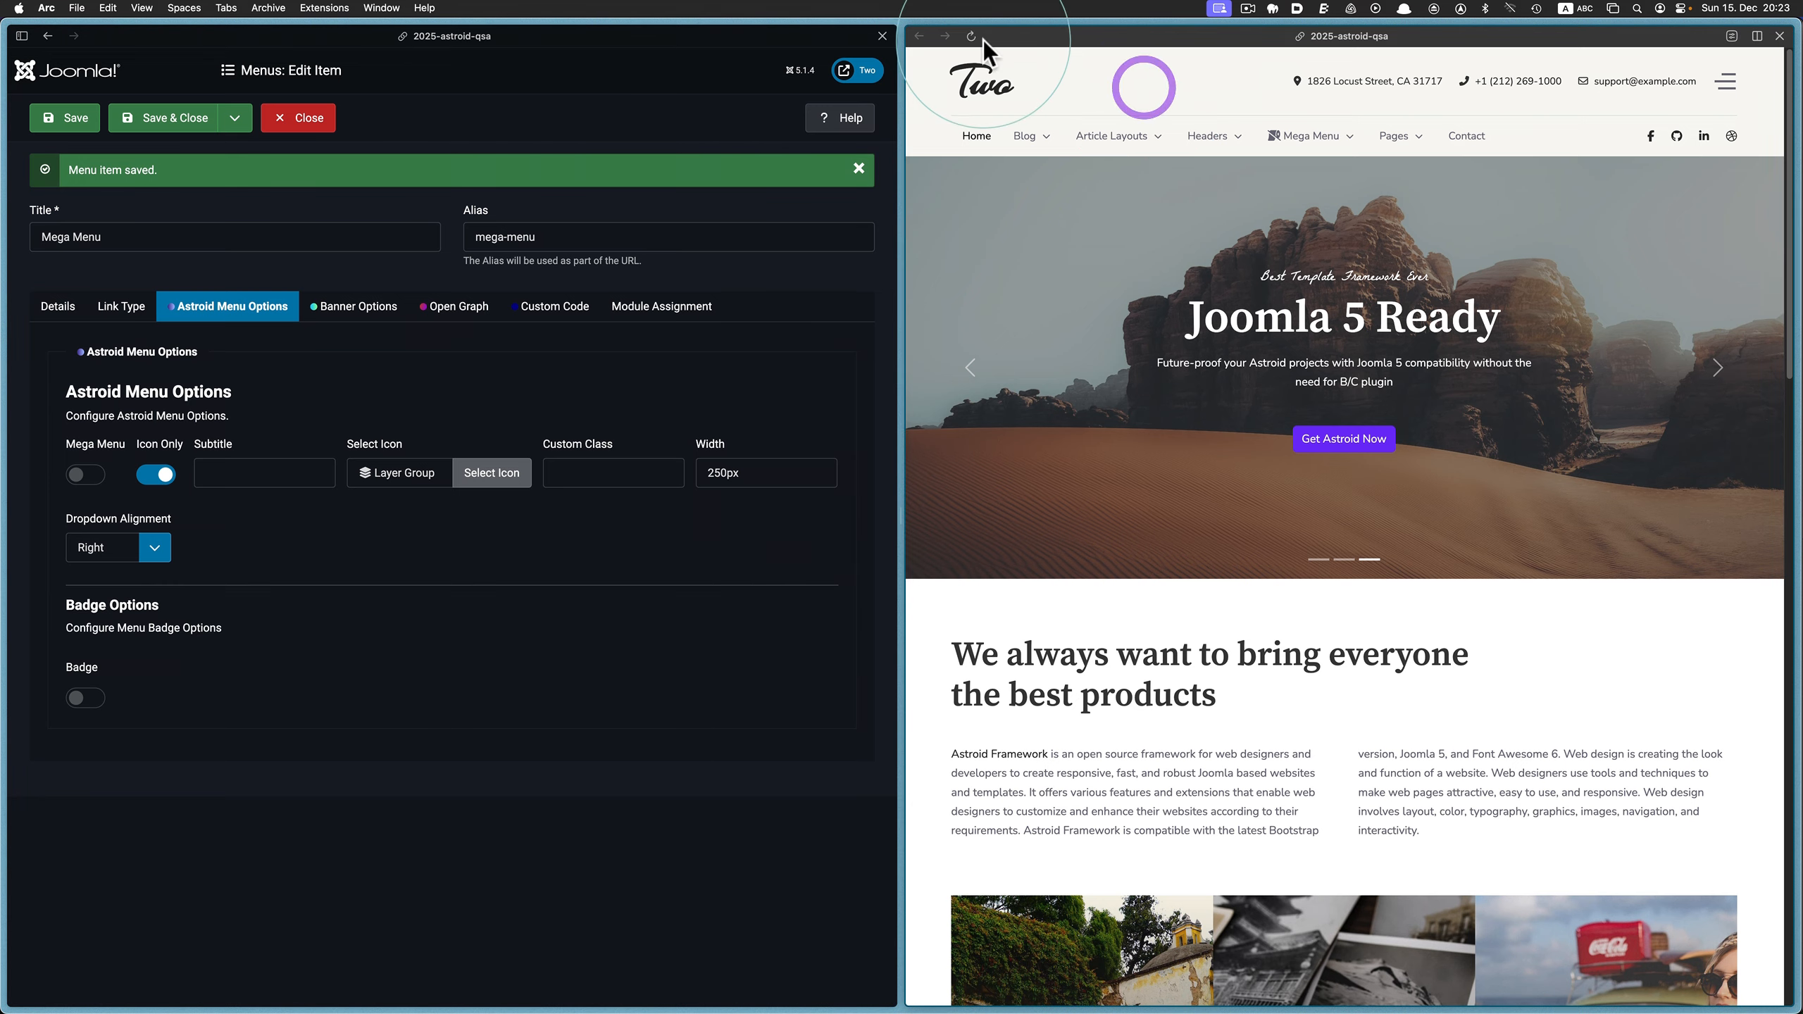
{"action": "left_click", "coordinate": [973, 36]}
{"action": "mouse_move", "coordinate": [1238, 146]}
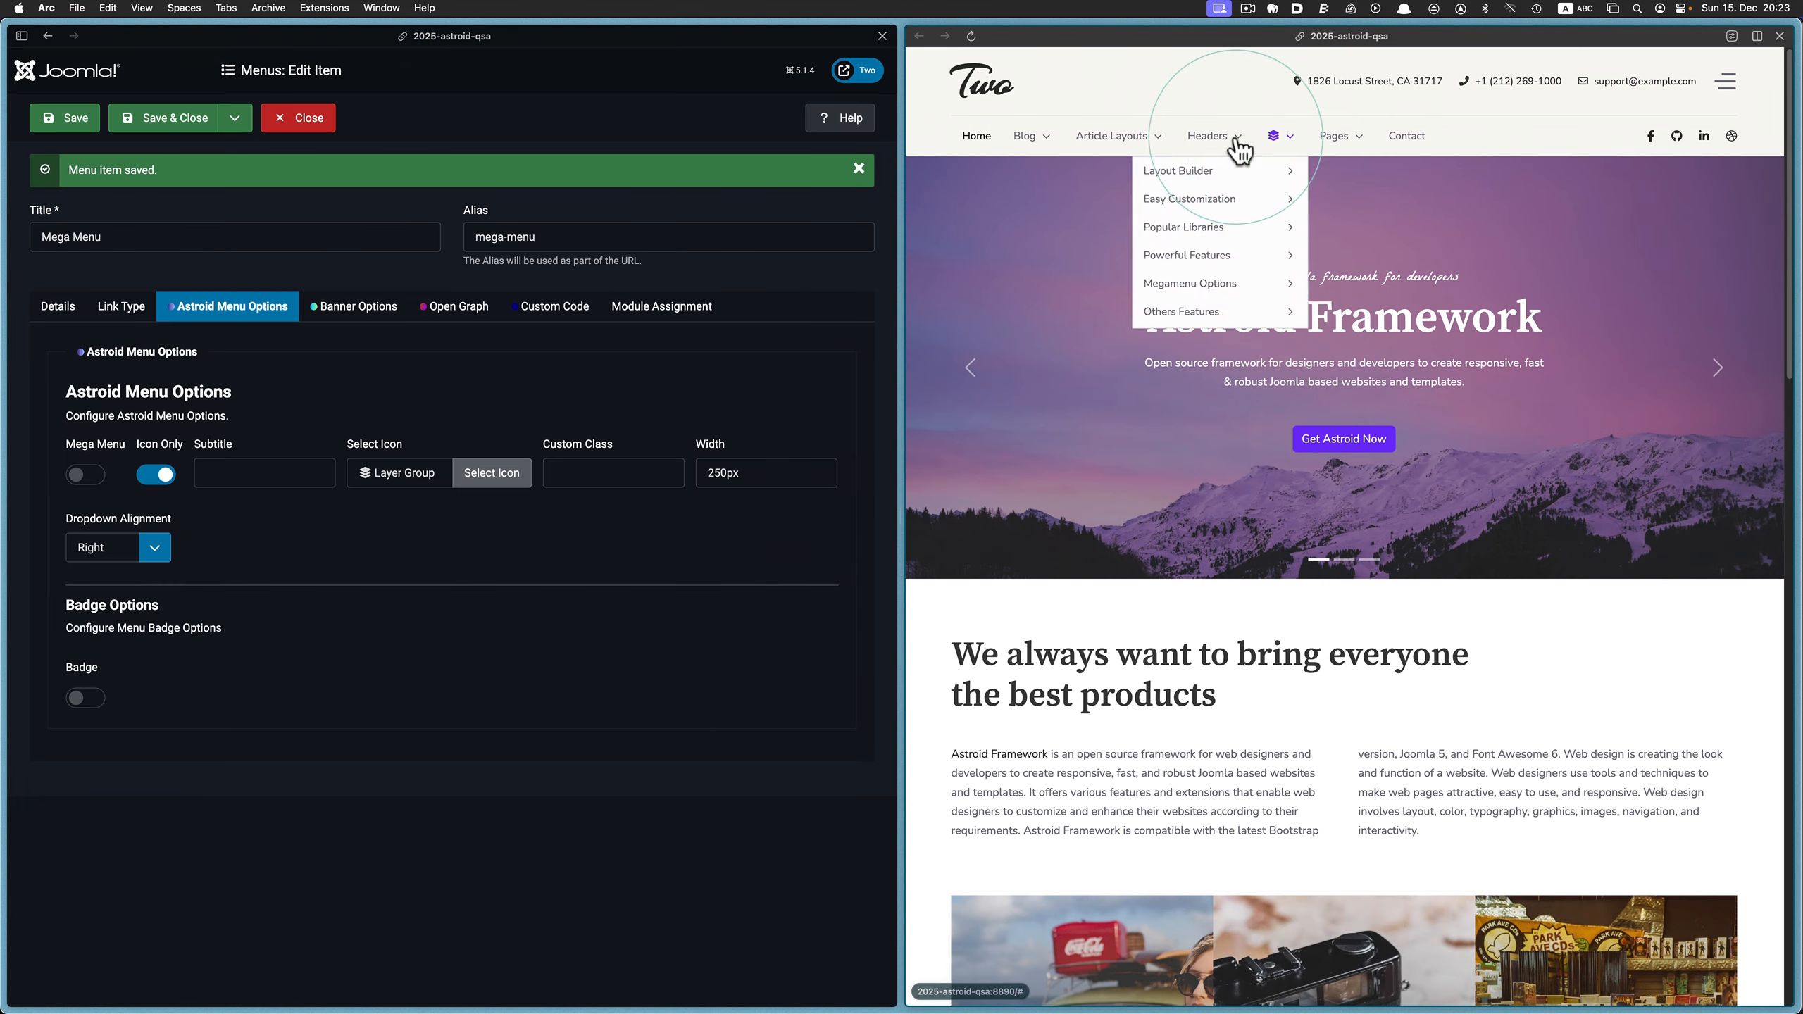
Disable Icon Only, enable a badge with the text "Amazing", save the menu item, and check it on the reloaded website
{"action": "left_click", "coordinate": [153, 476]}
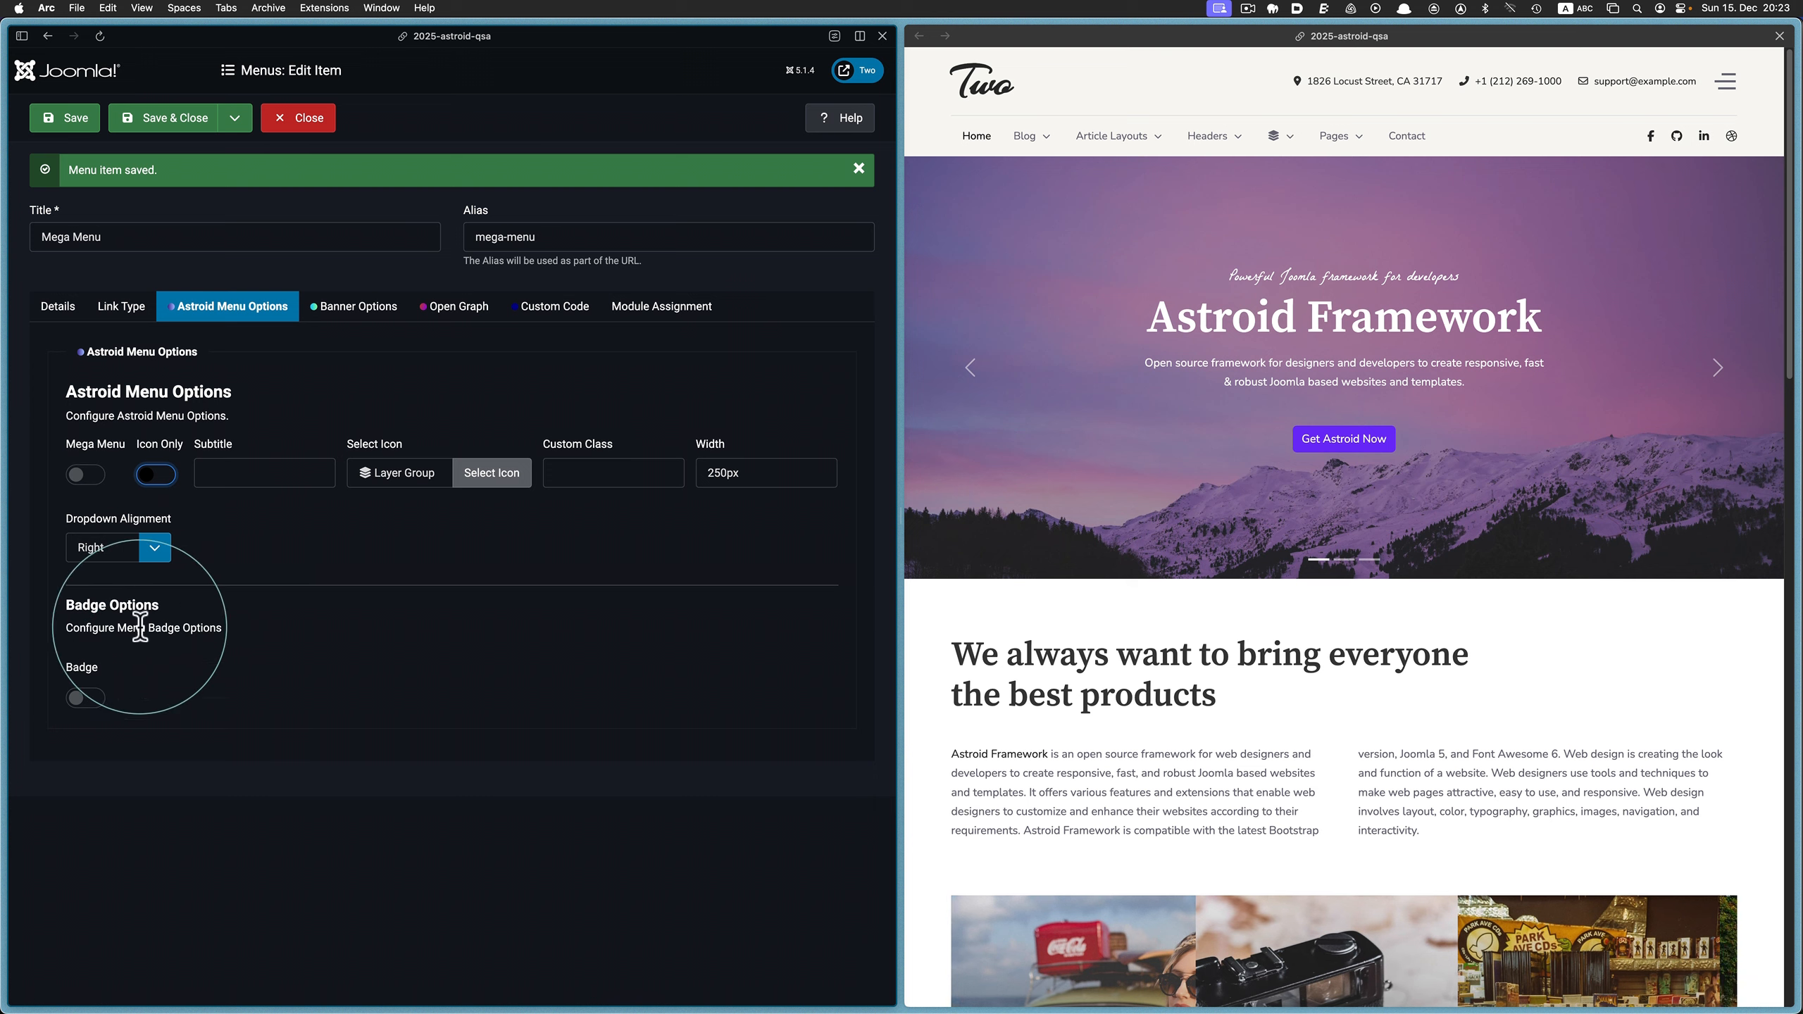
{"action": "left_click", "coordinate": [79, 698]}
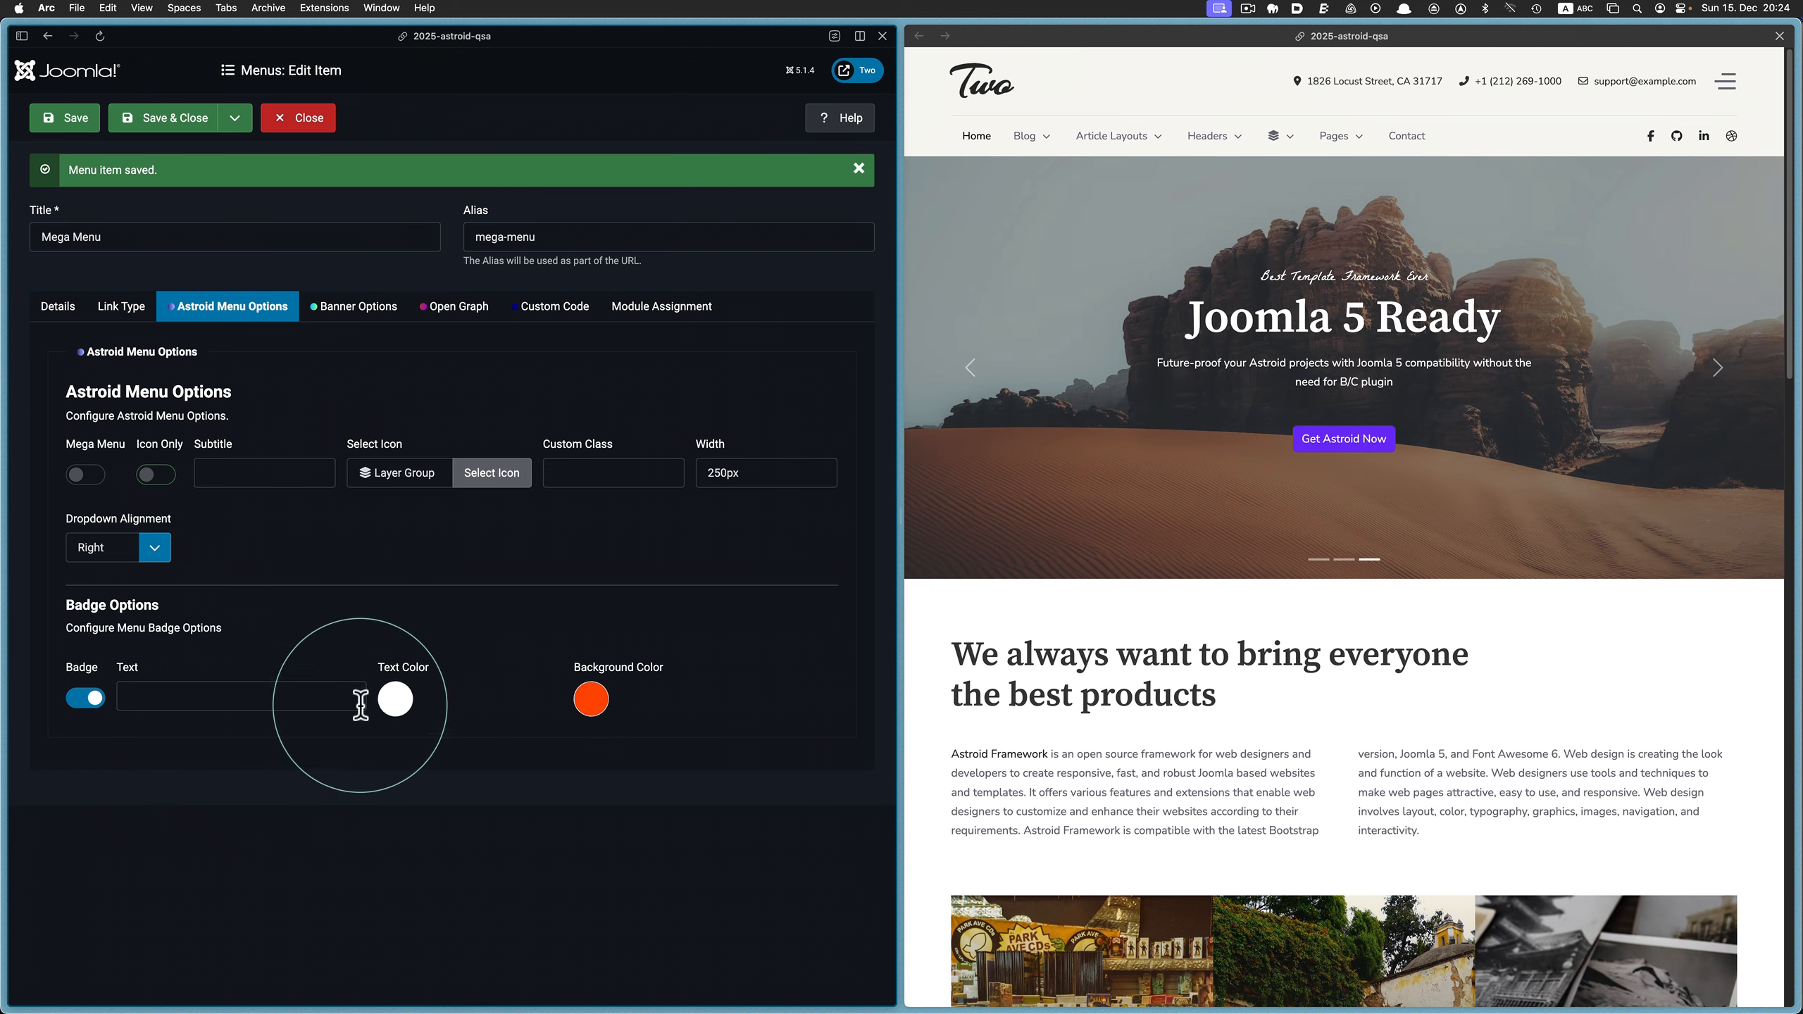
{"action": "left_click", "coordinate": [167, 697]}
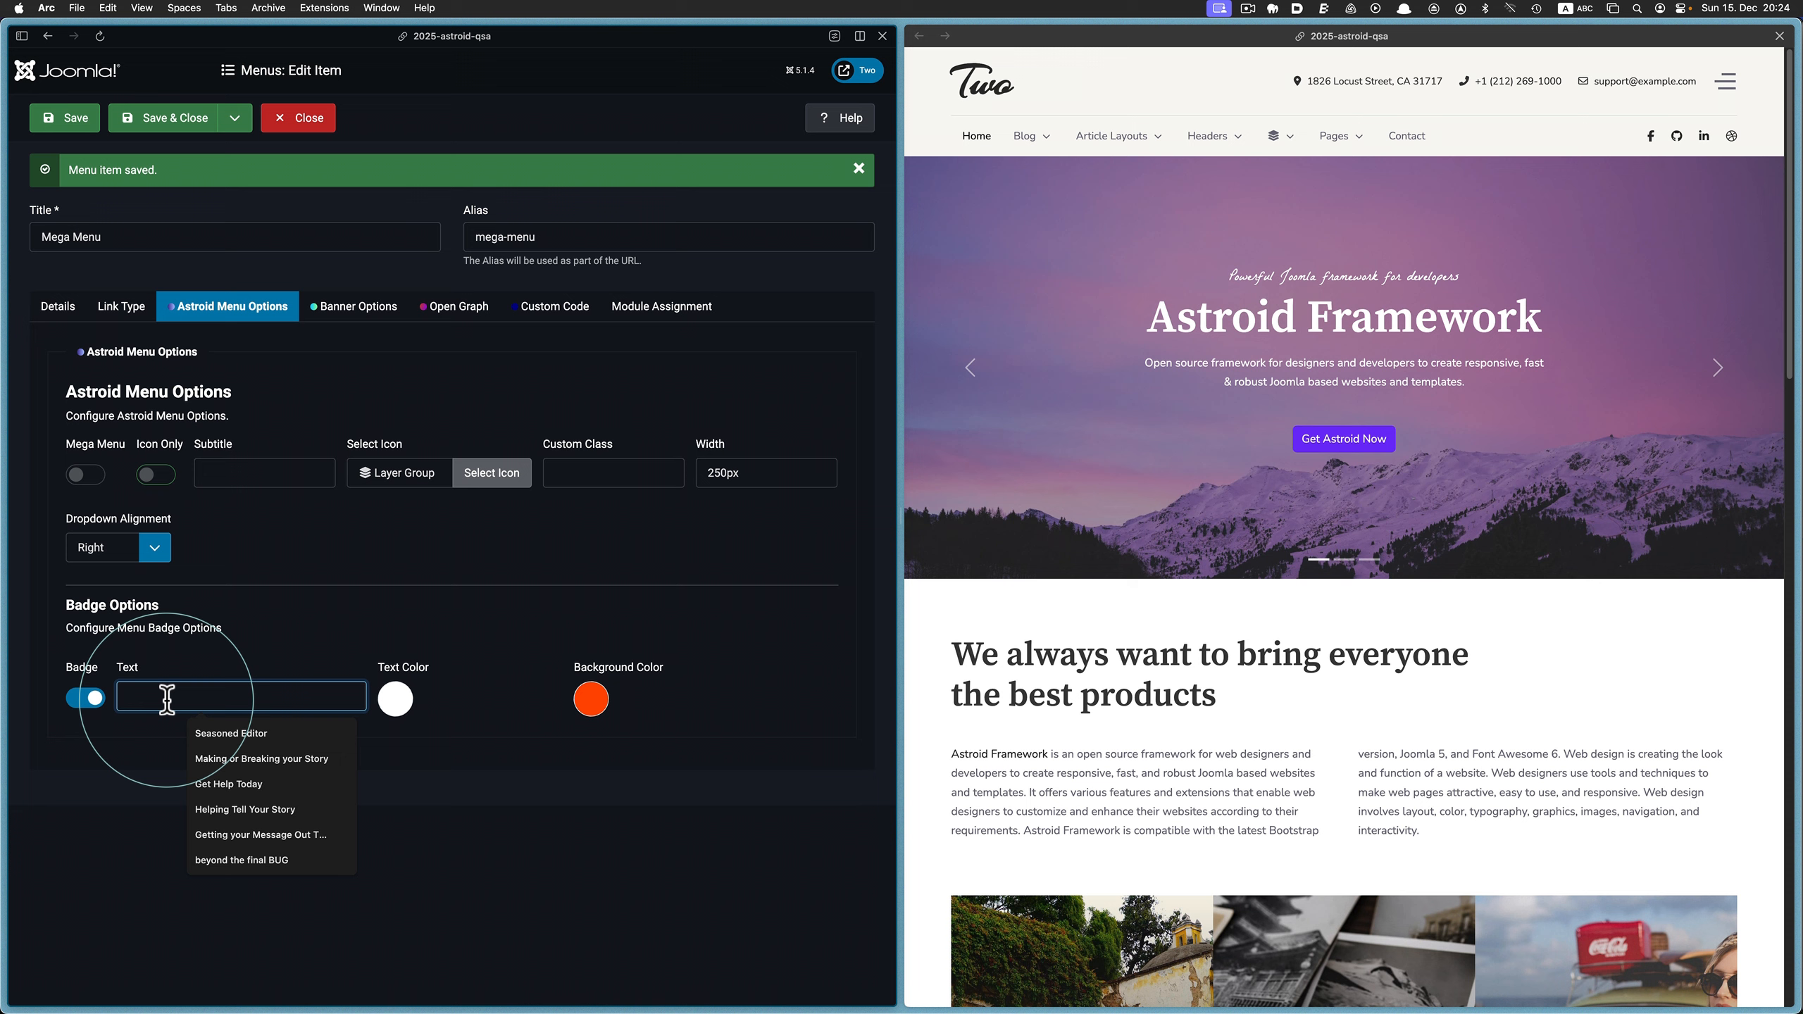
{"action": "type", "text": "Ama"}
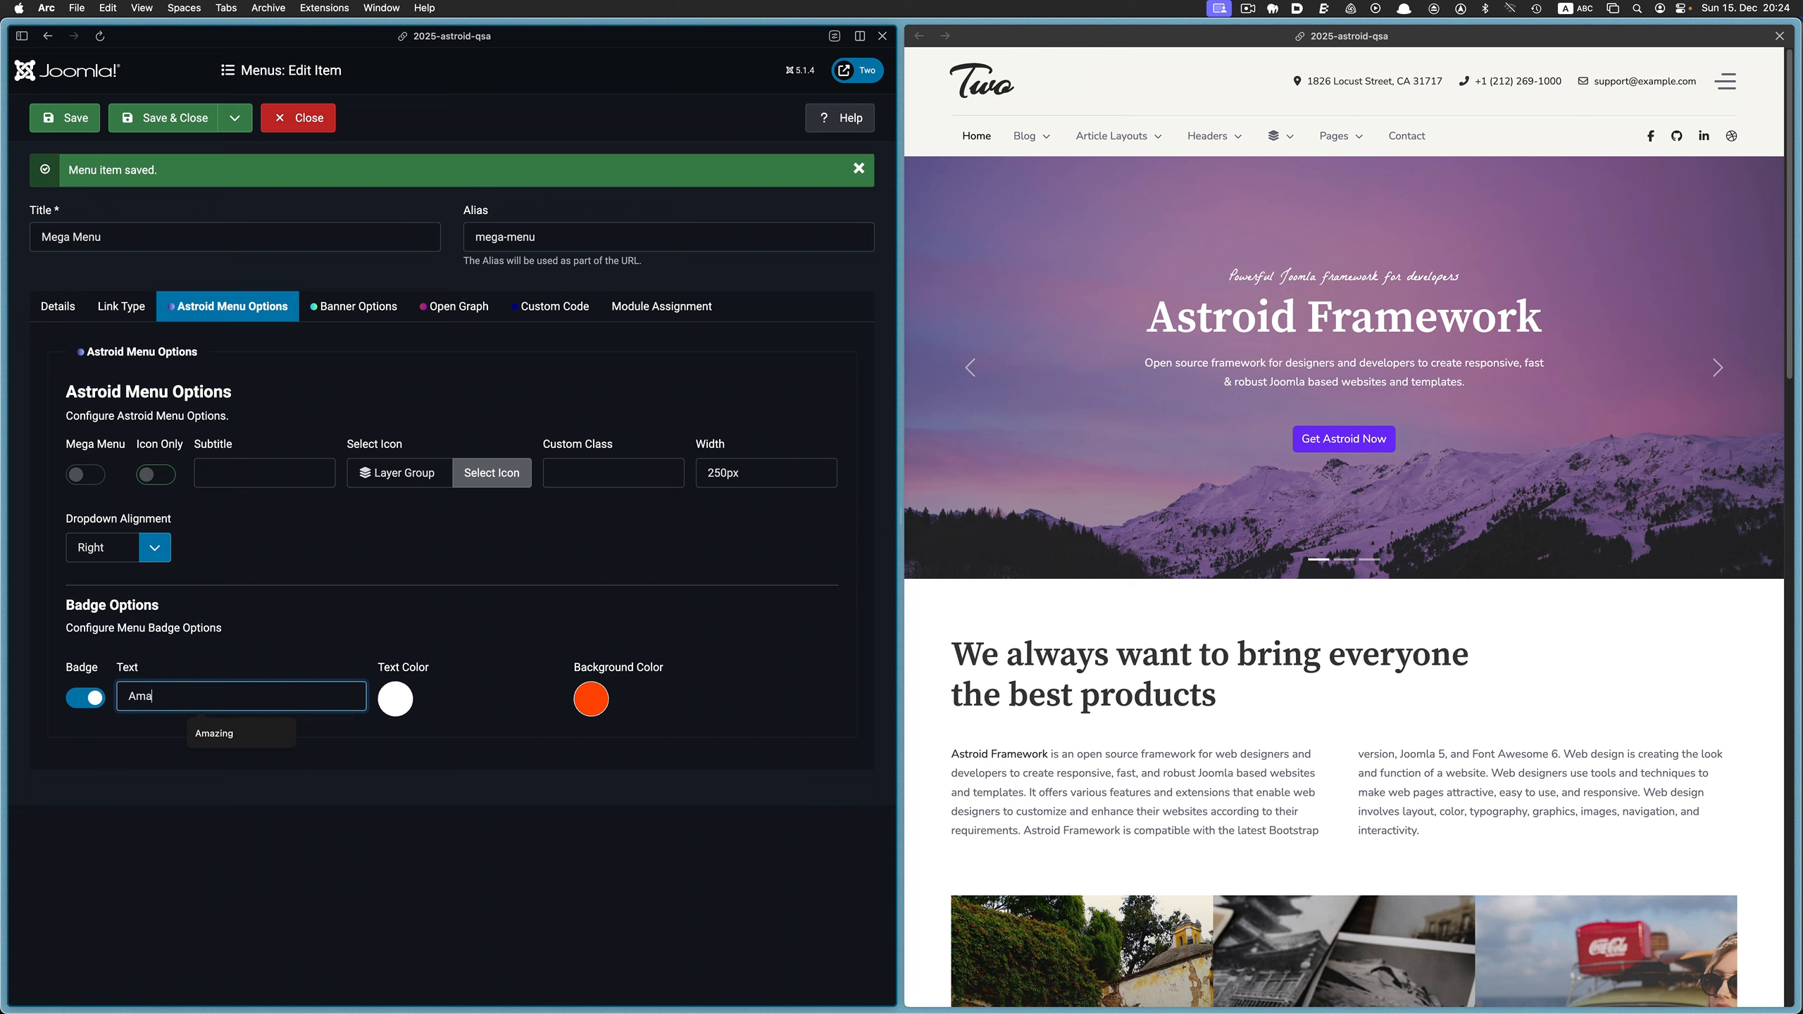
{"action": "type", "text": "zing"}
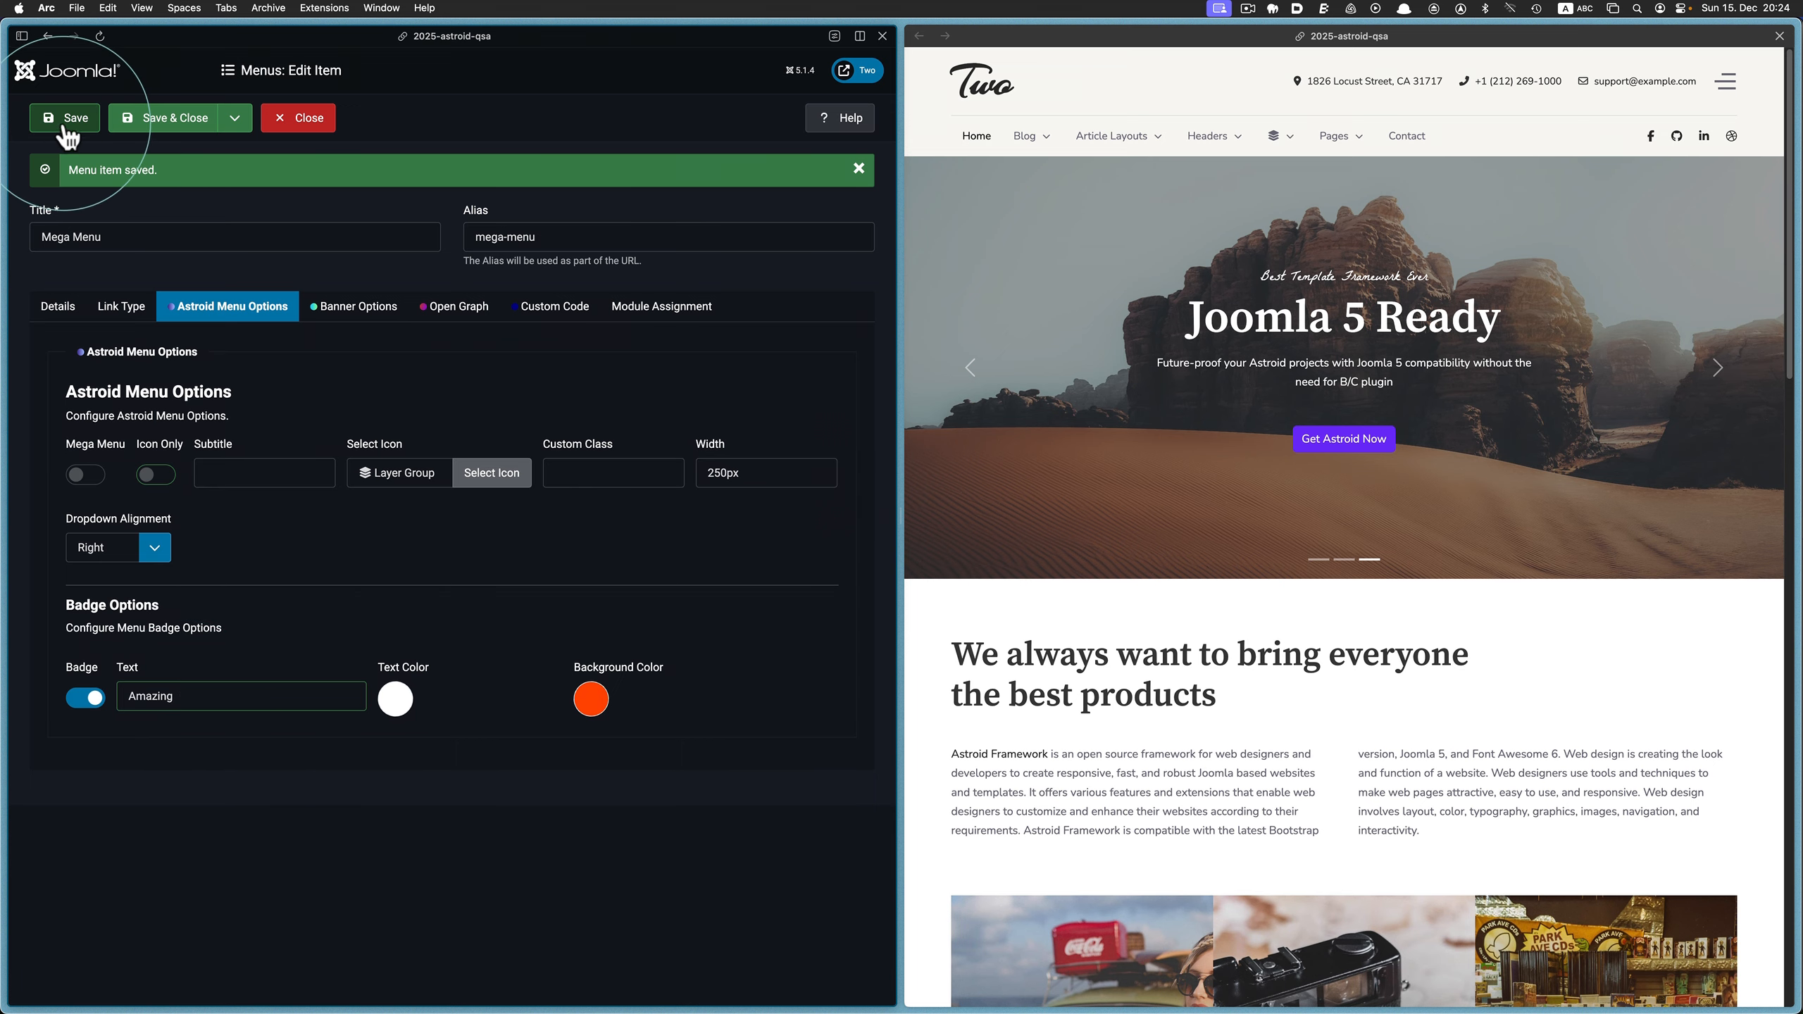
{"action": "left_click", "coordinate": [972, 35]}
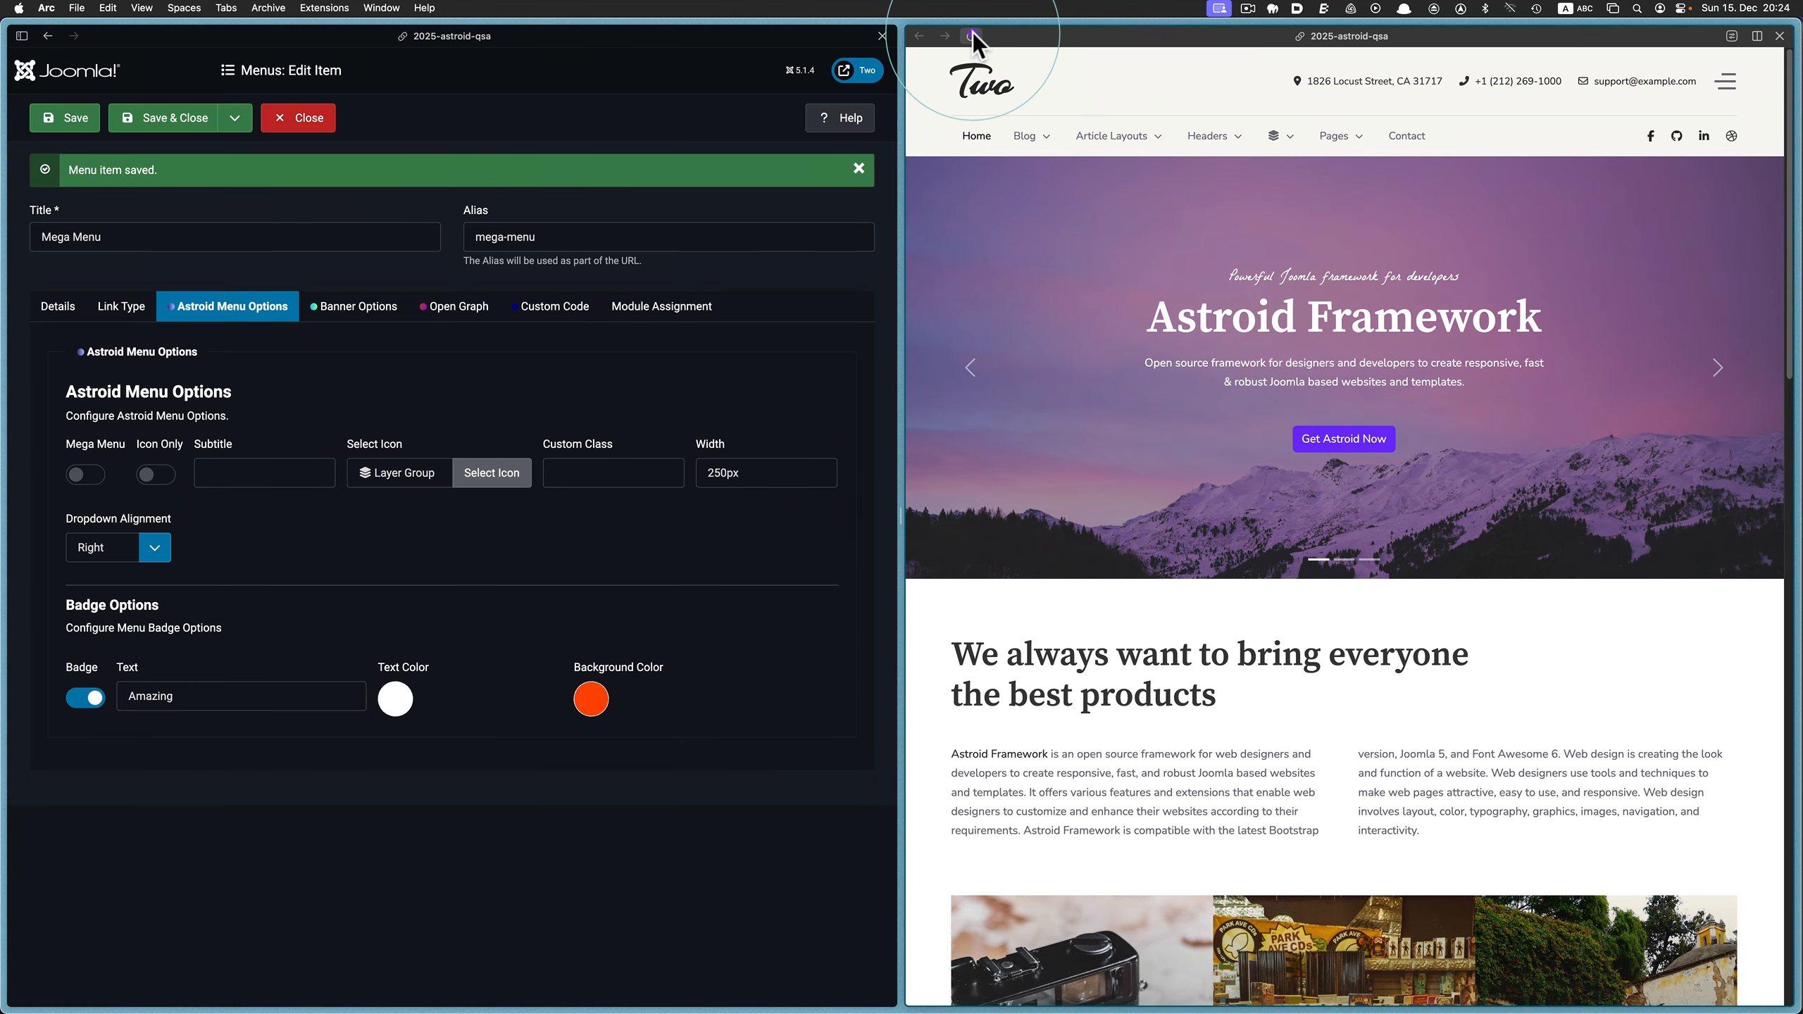
{"action": "mouse_move", "coordinate": [1299, 136]}
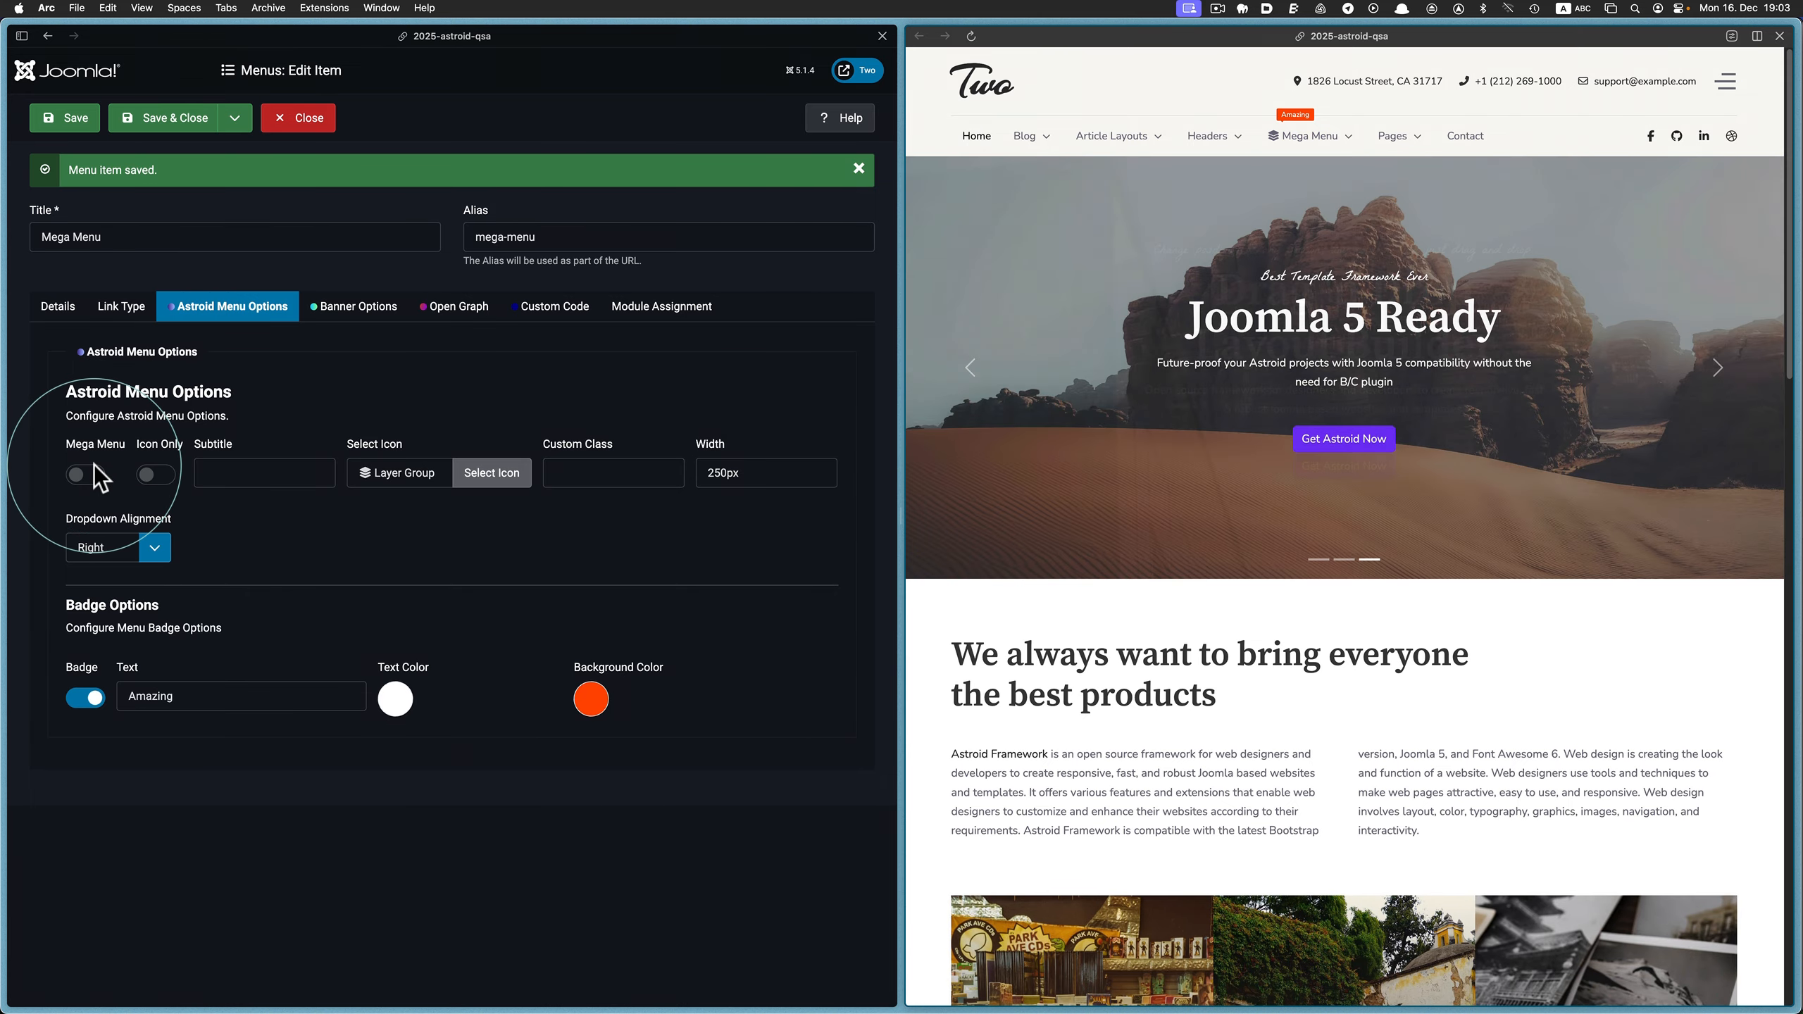
Enable Mega Menu for the menu item, save it, and view its dropdown on the reloaded website
{"action": "left_click", "coordinate": [93, 469]}
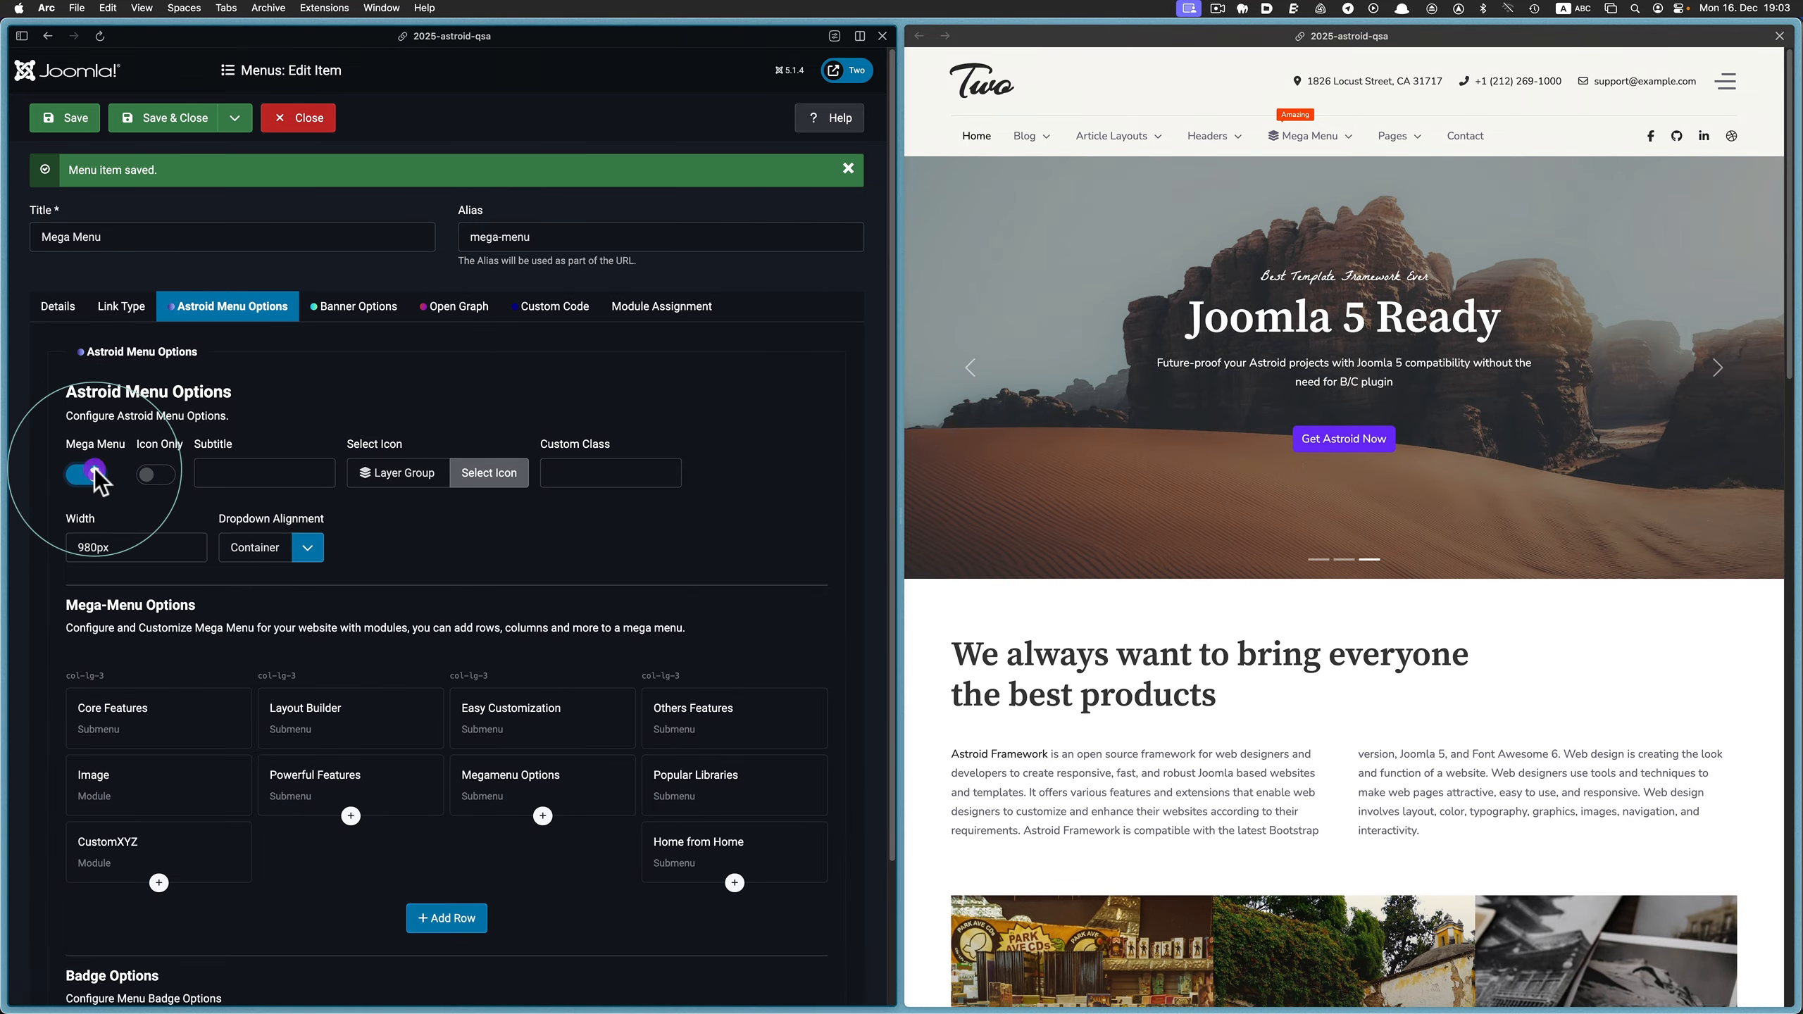
{"action": "left_click", "coordinate": [83, 116]}
{"action": "left_click", "coordinate": [1110, 69]}
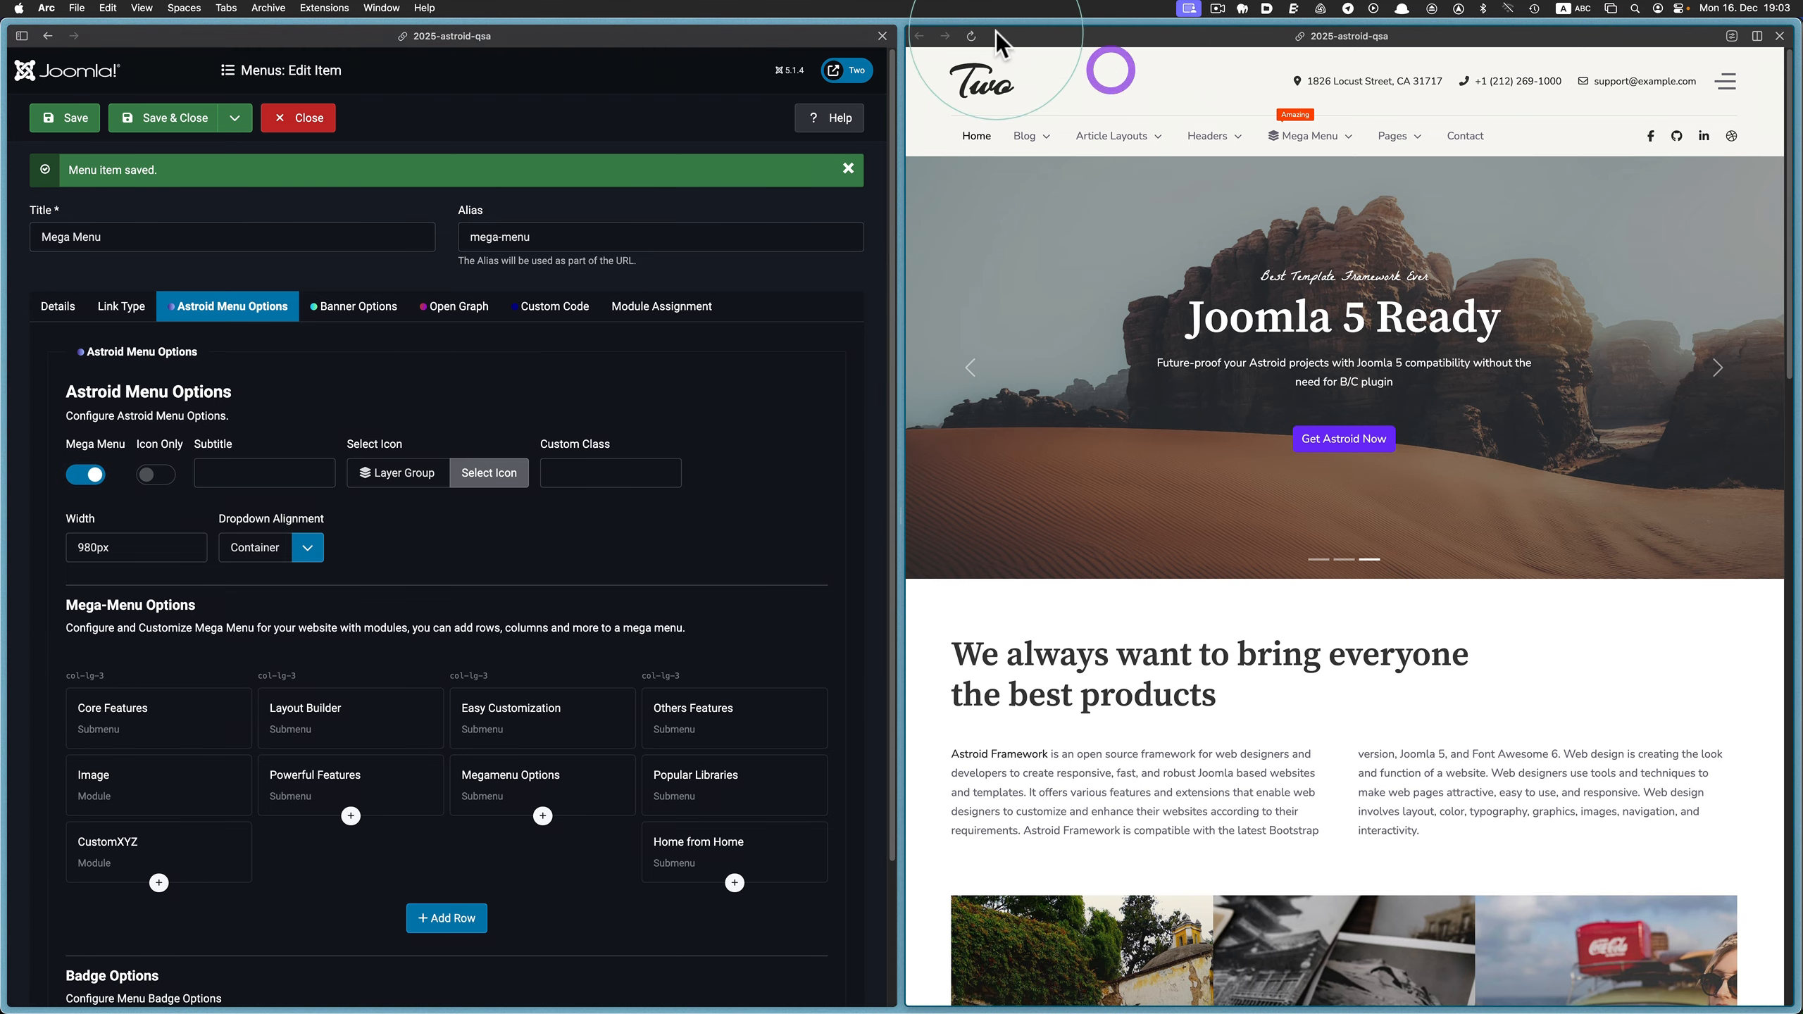
{"action": "left_click", "coordinate": [972, 36]}
{"action": "mouse_move", "coordinate": [1320, 149]}
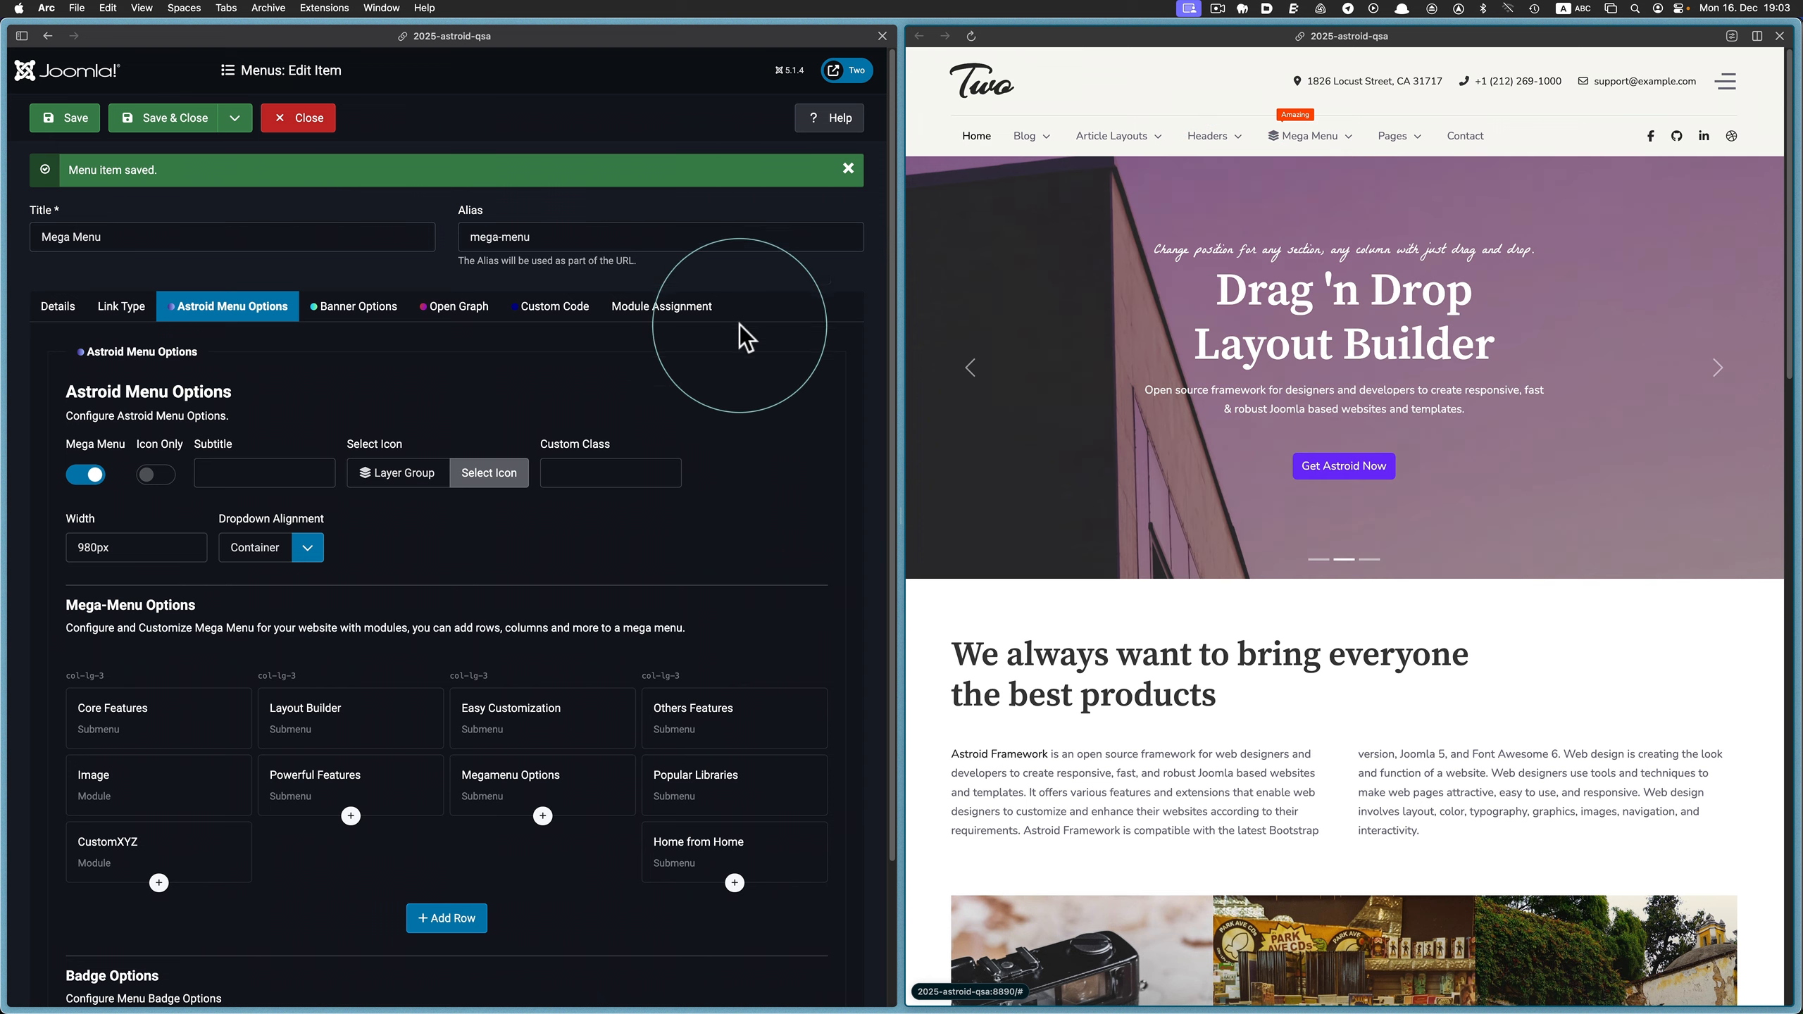
Close the menu item and filter the menu item list by the parent item Mega Menu
{"action": "left_click", "coordinate": [327, 135]}
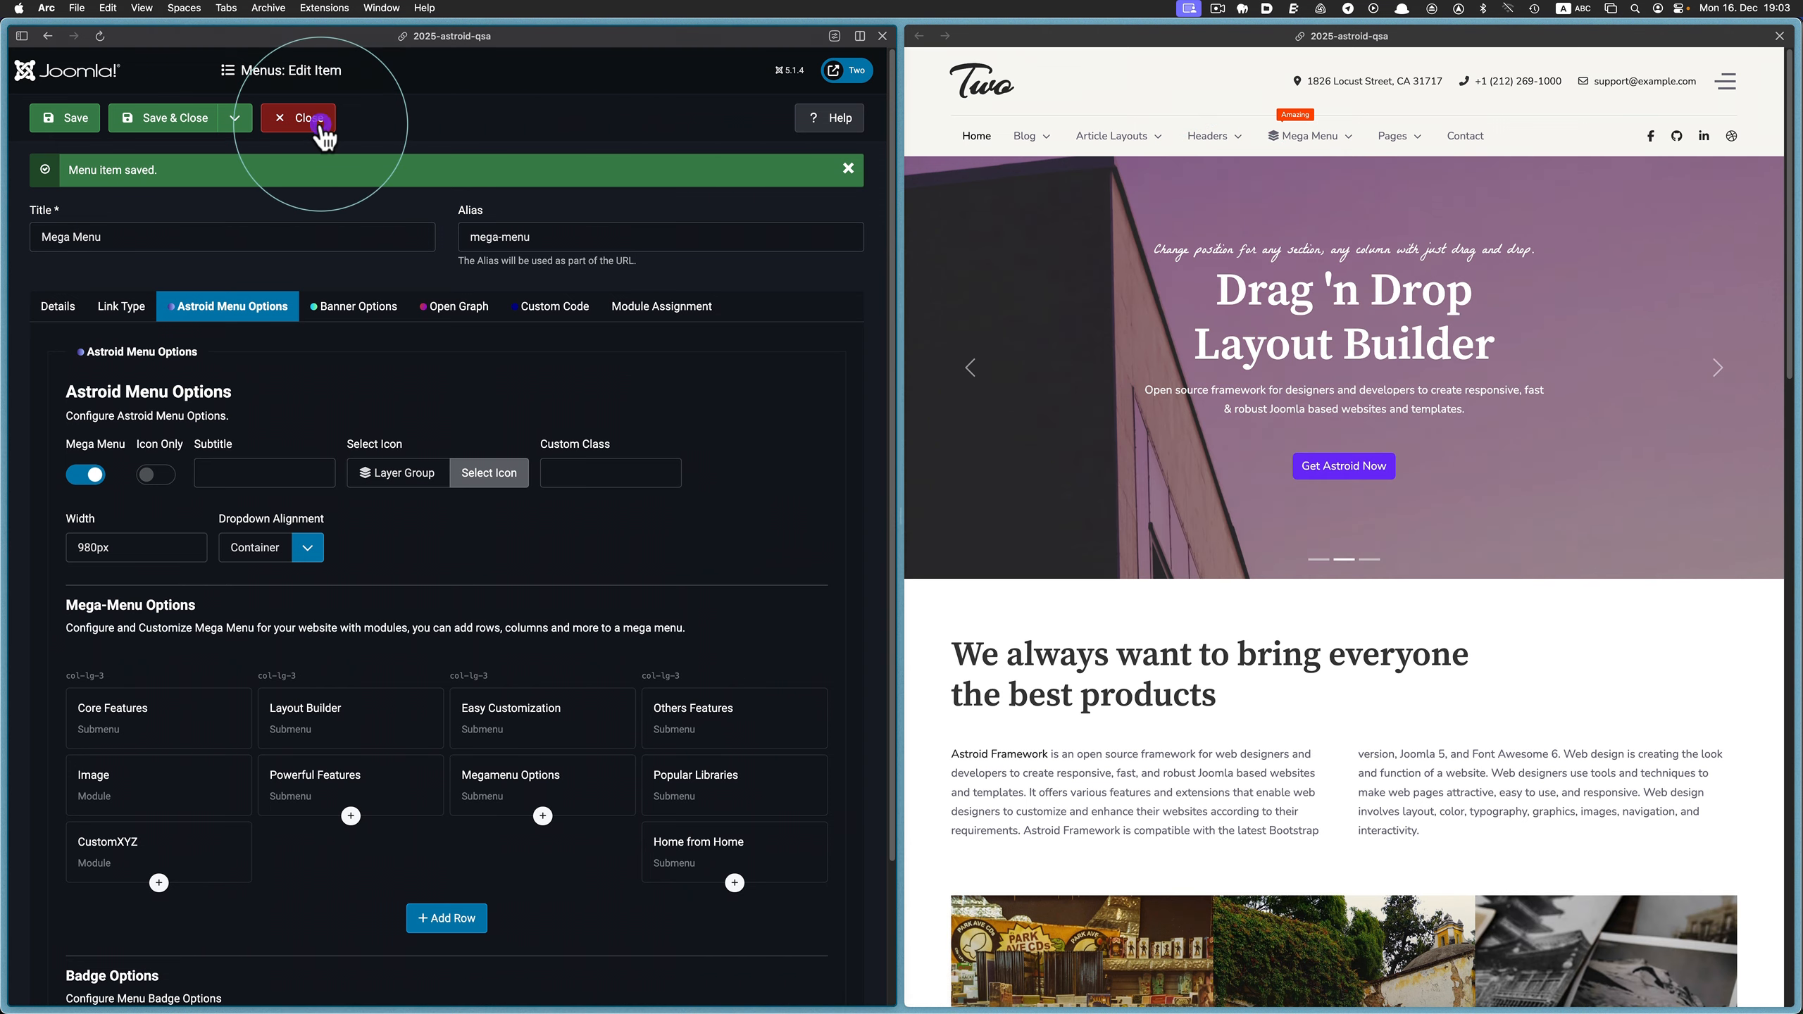
{"action": "left_click", "coordinate": [611, 210]}
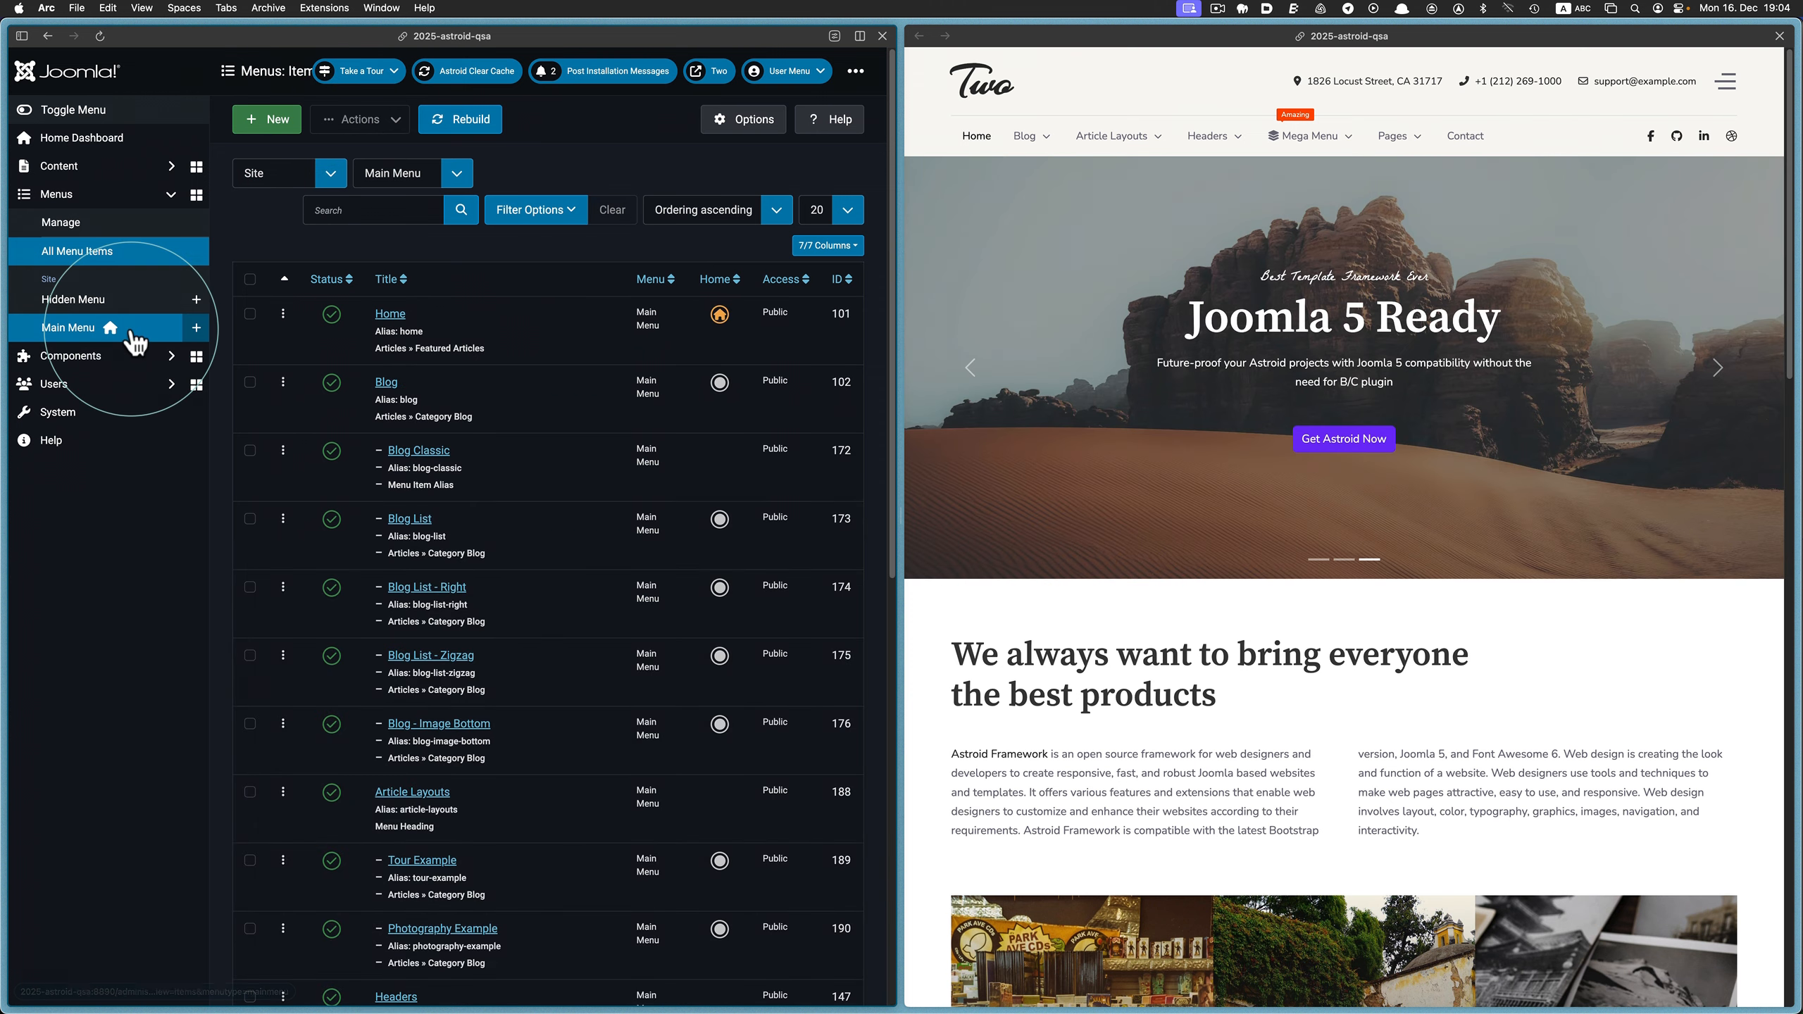
{"action": "left_click", "coordinate": [538, 221]}
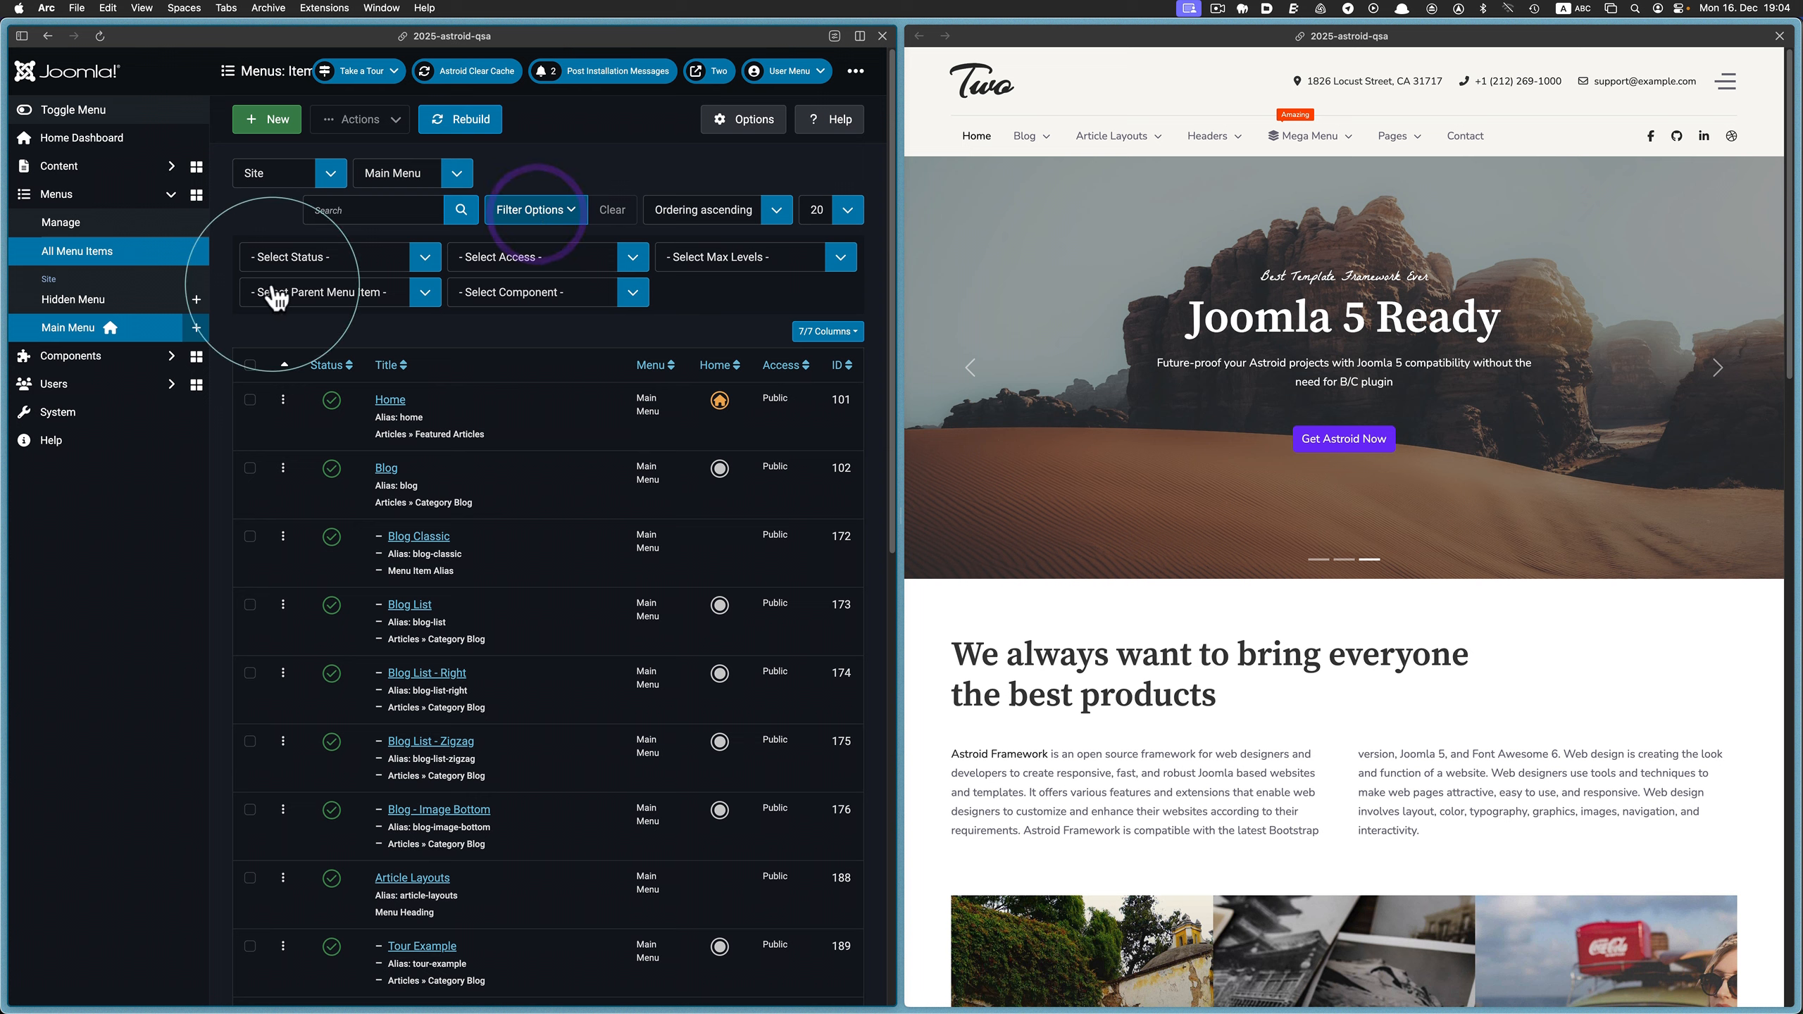
{"action": "left_click", "coordinate": [423, 292]}
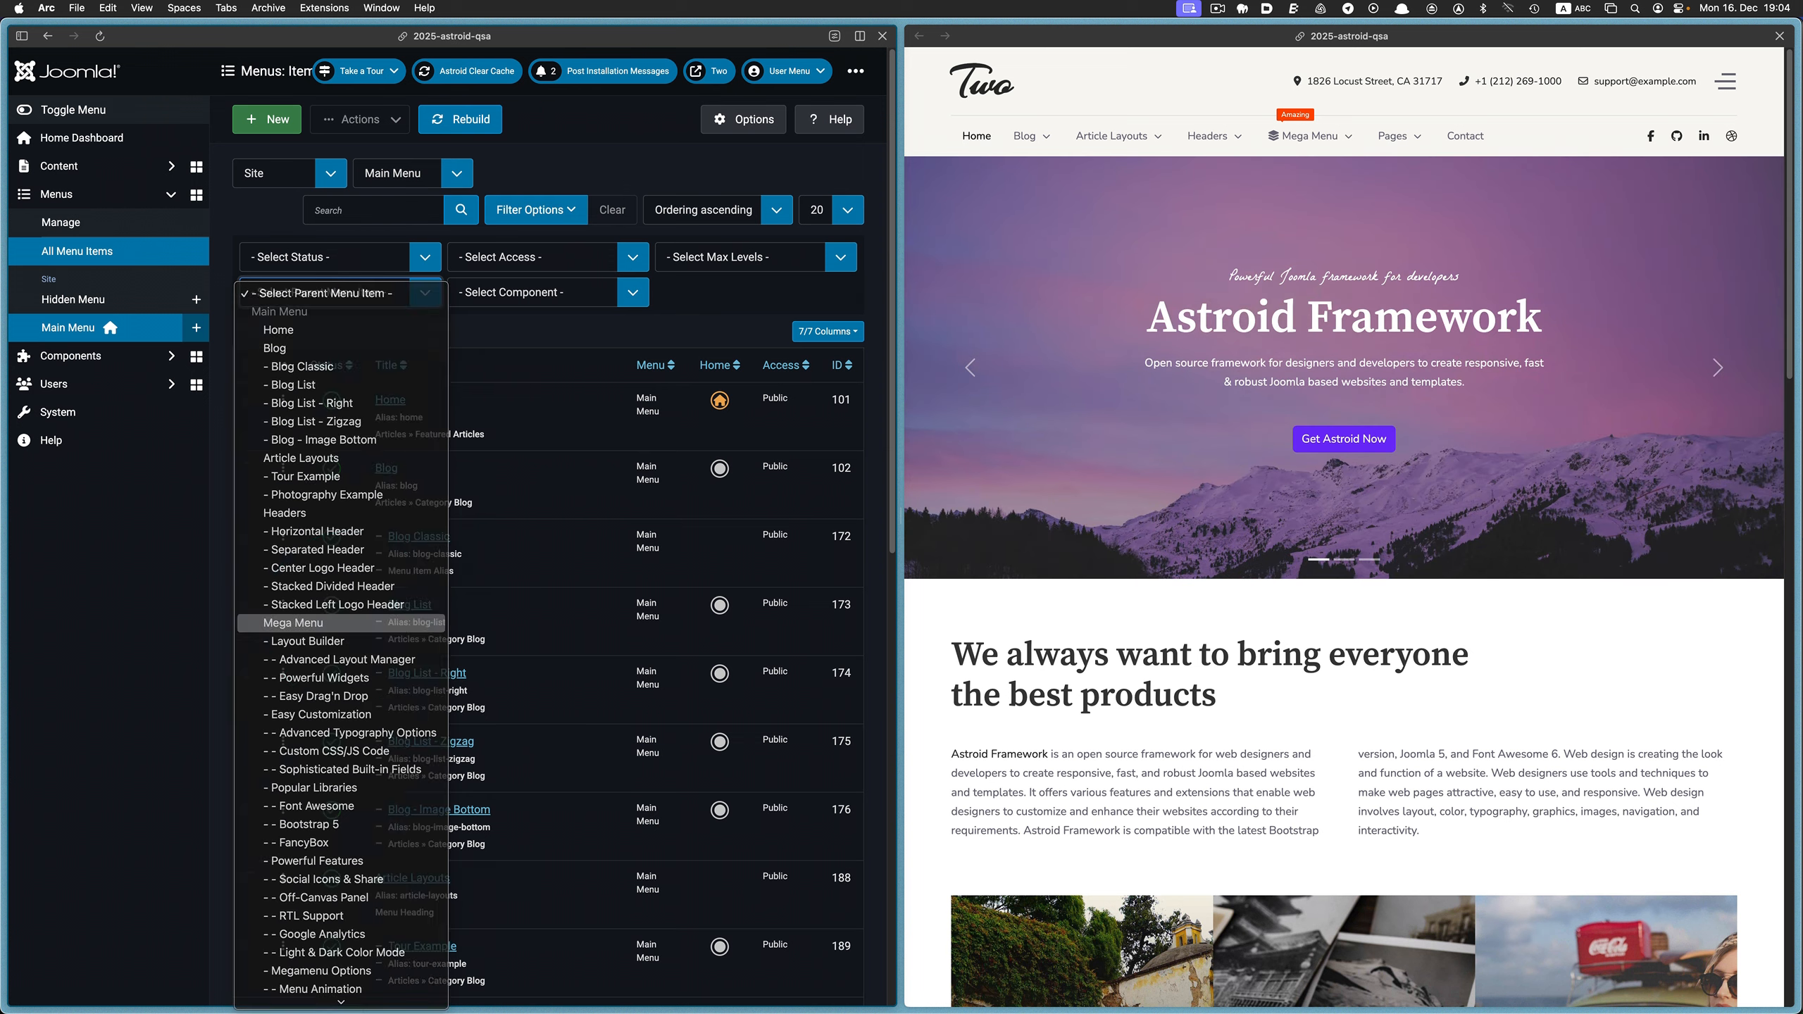
{"action": "left_click", "coordinate": [350, 623]}
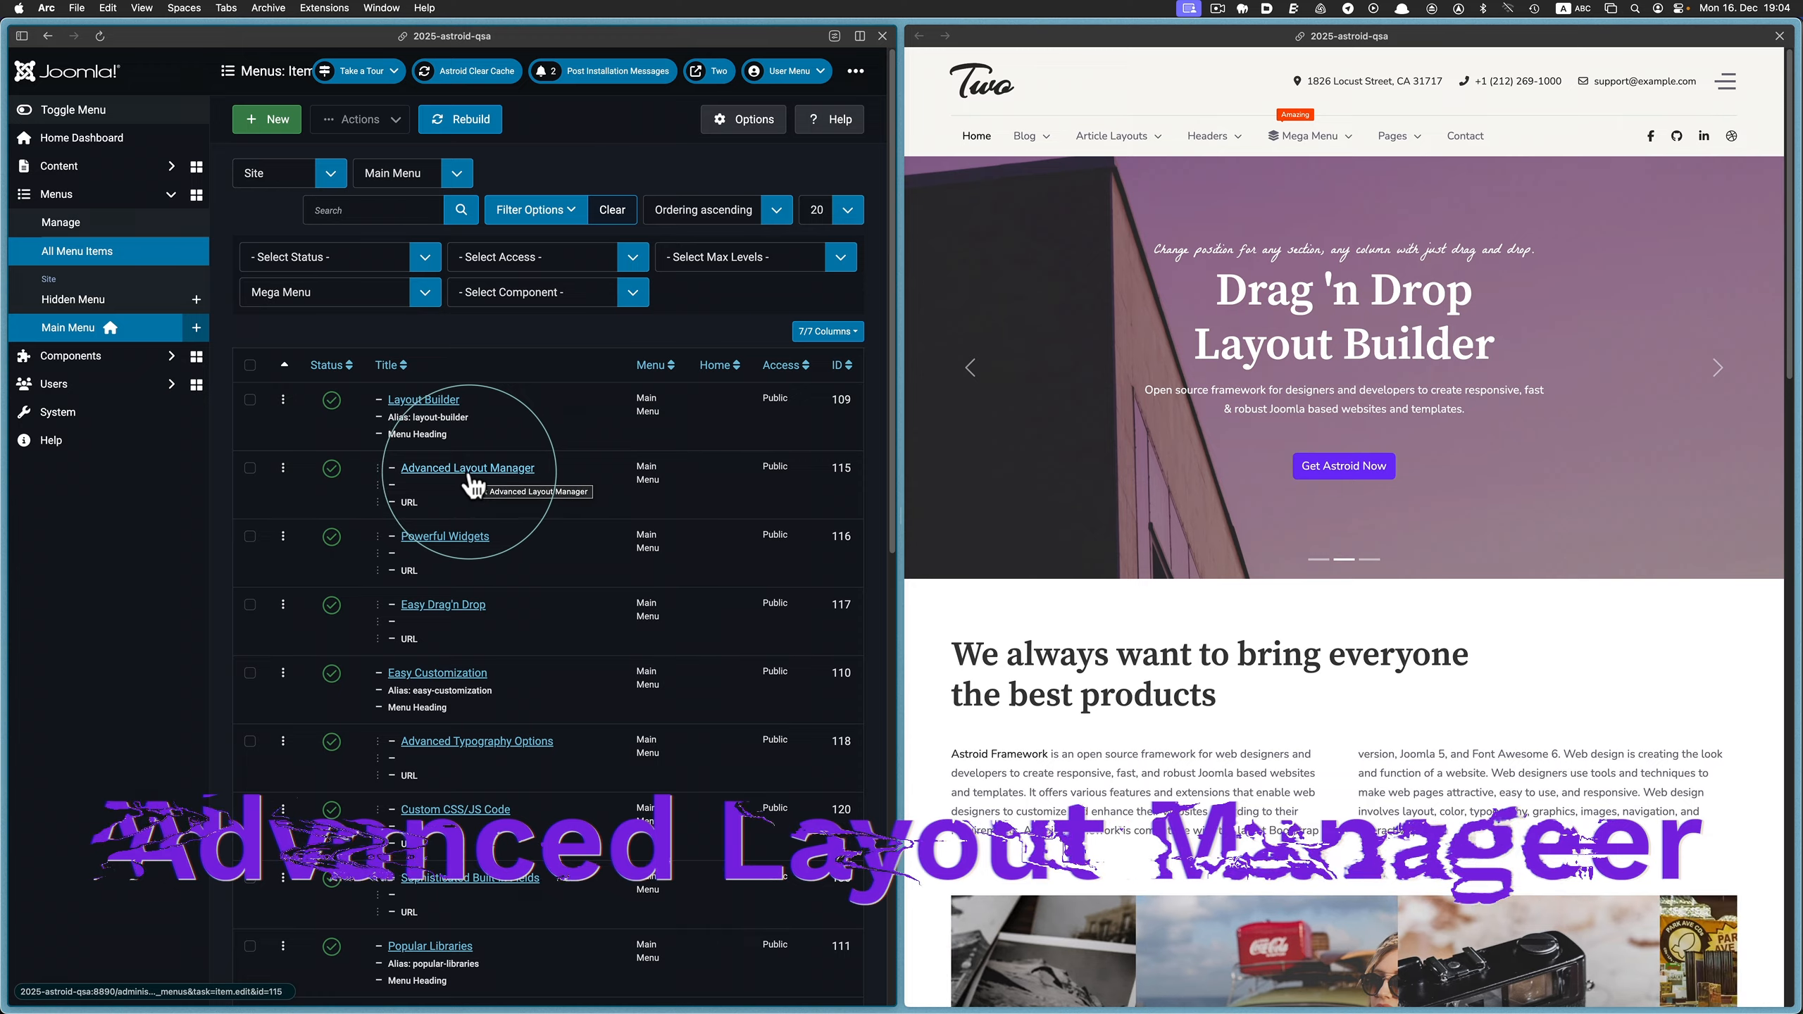
Open the Advanced Layout Manager item and set its icon to the outlined Clock, found by searching "clock"
{"action": "mouse_move", "coordinate": [1306, 137]}
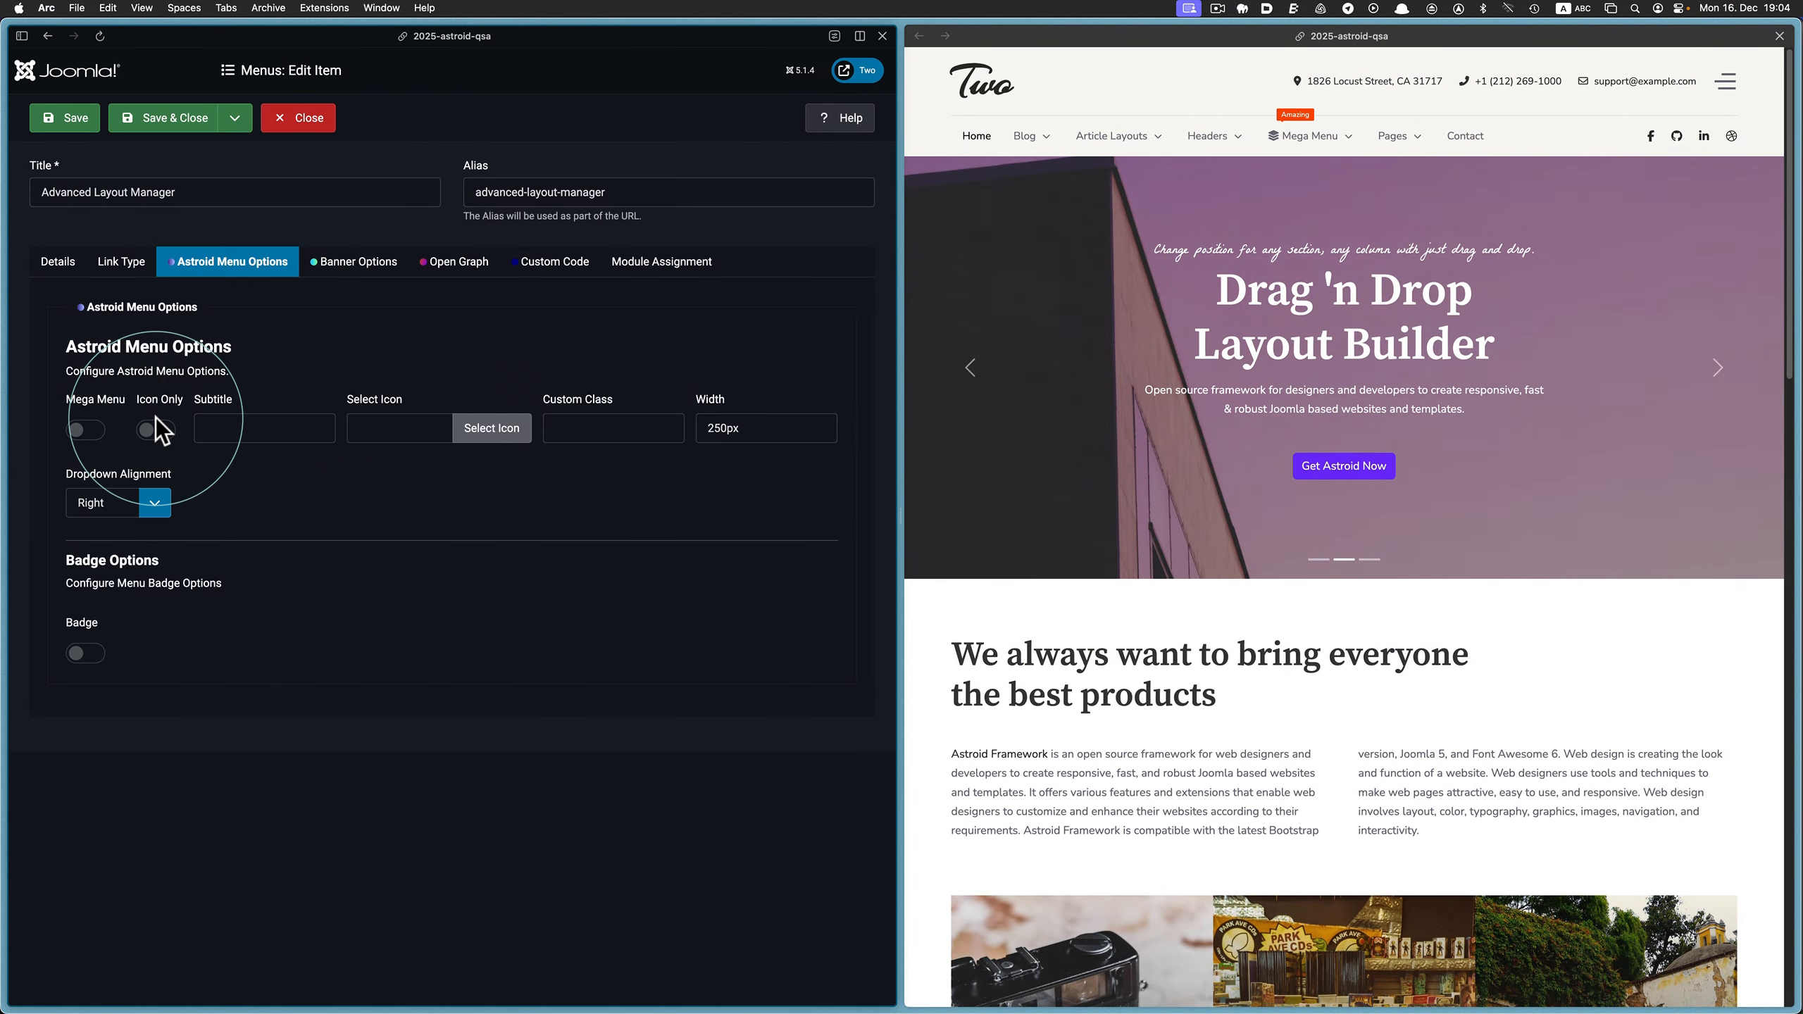
{"action": "left_click", "coordinate": [484, 428]}
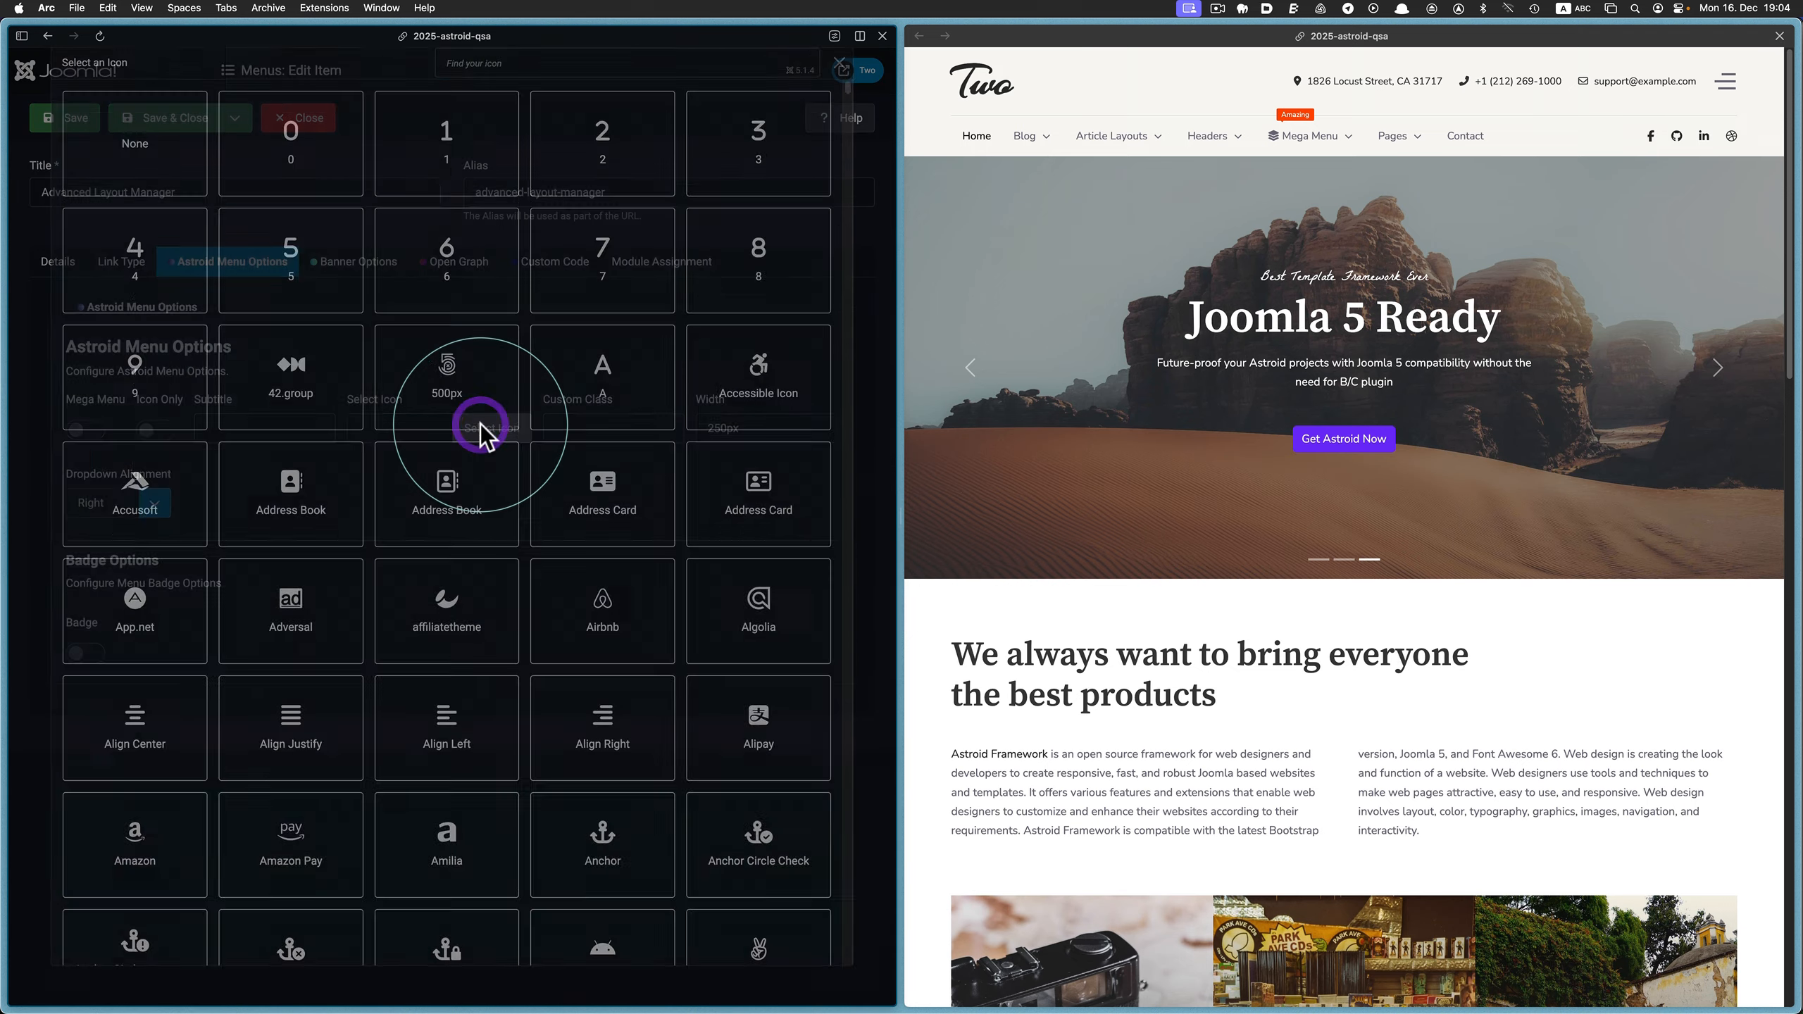
{"action": "left_click", "coordinate": [514, 81]}
{"action": "type", "text": "c"}
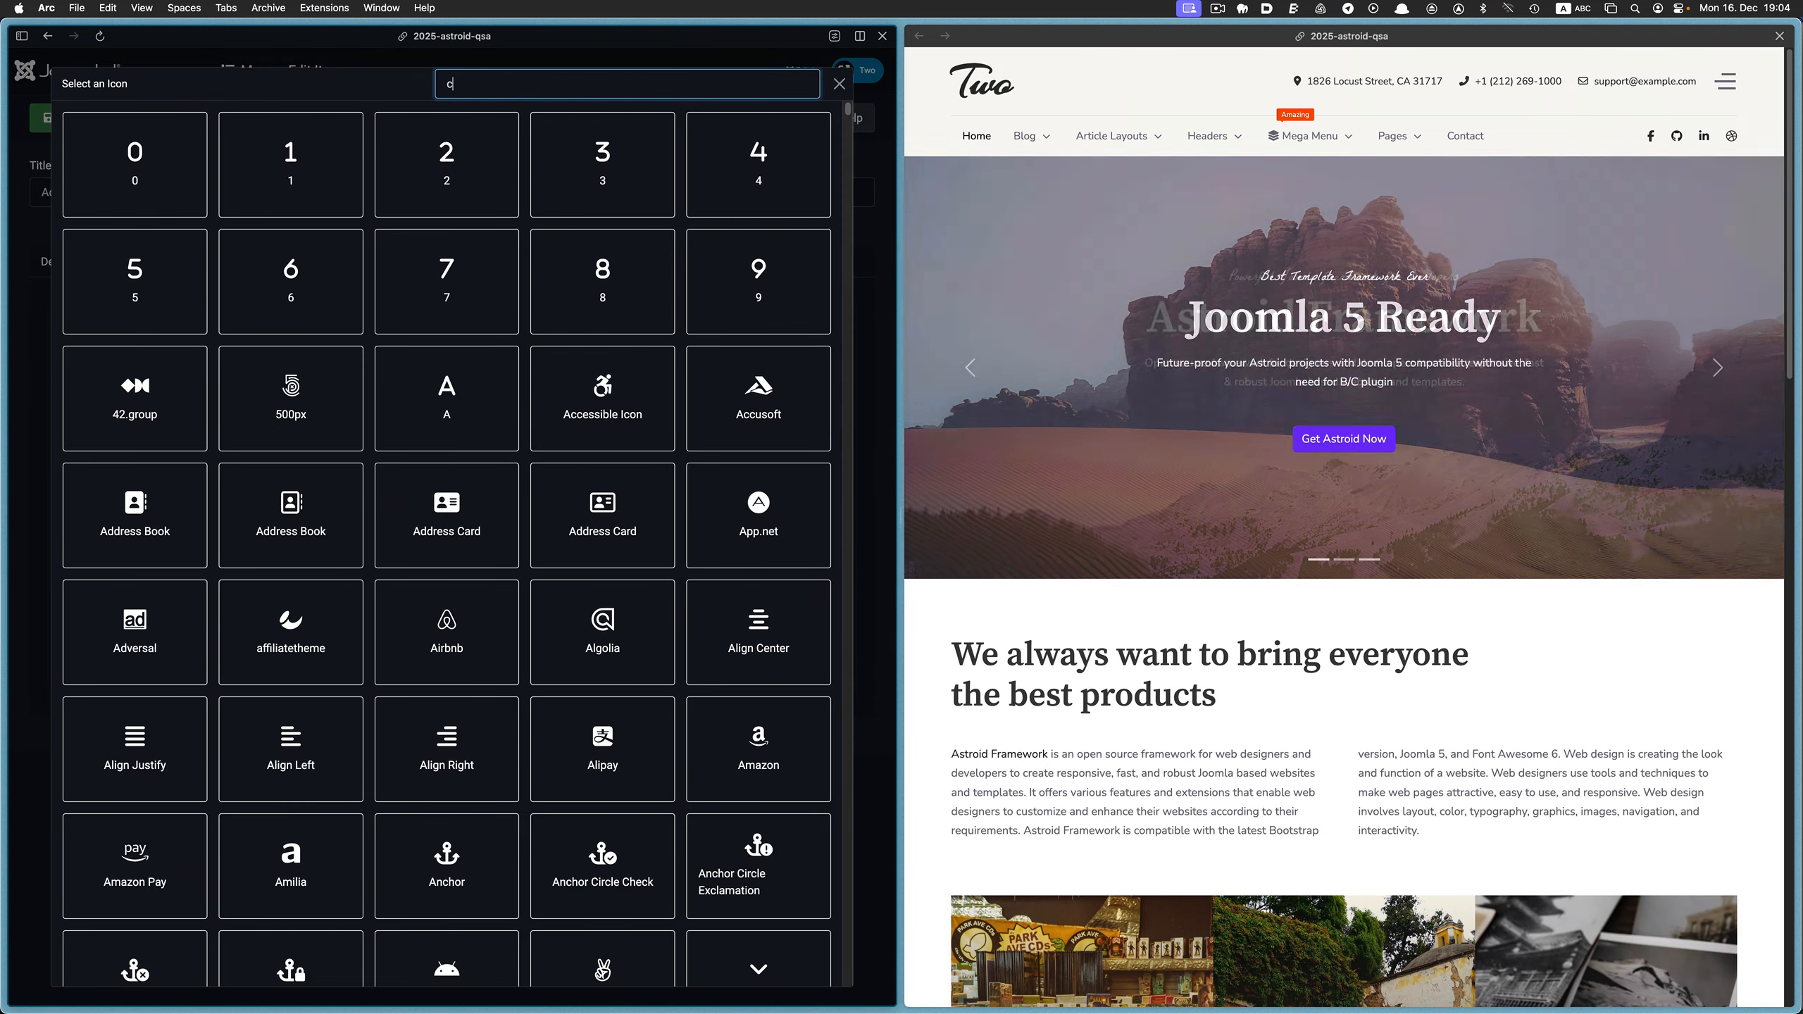
{"action": "type", "text": "lock"}
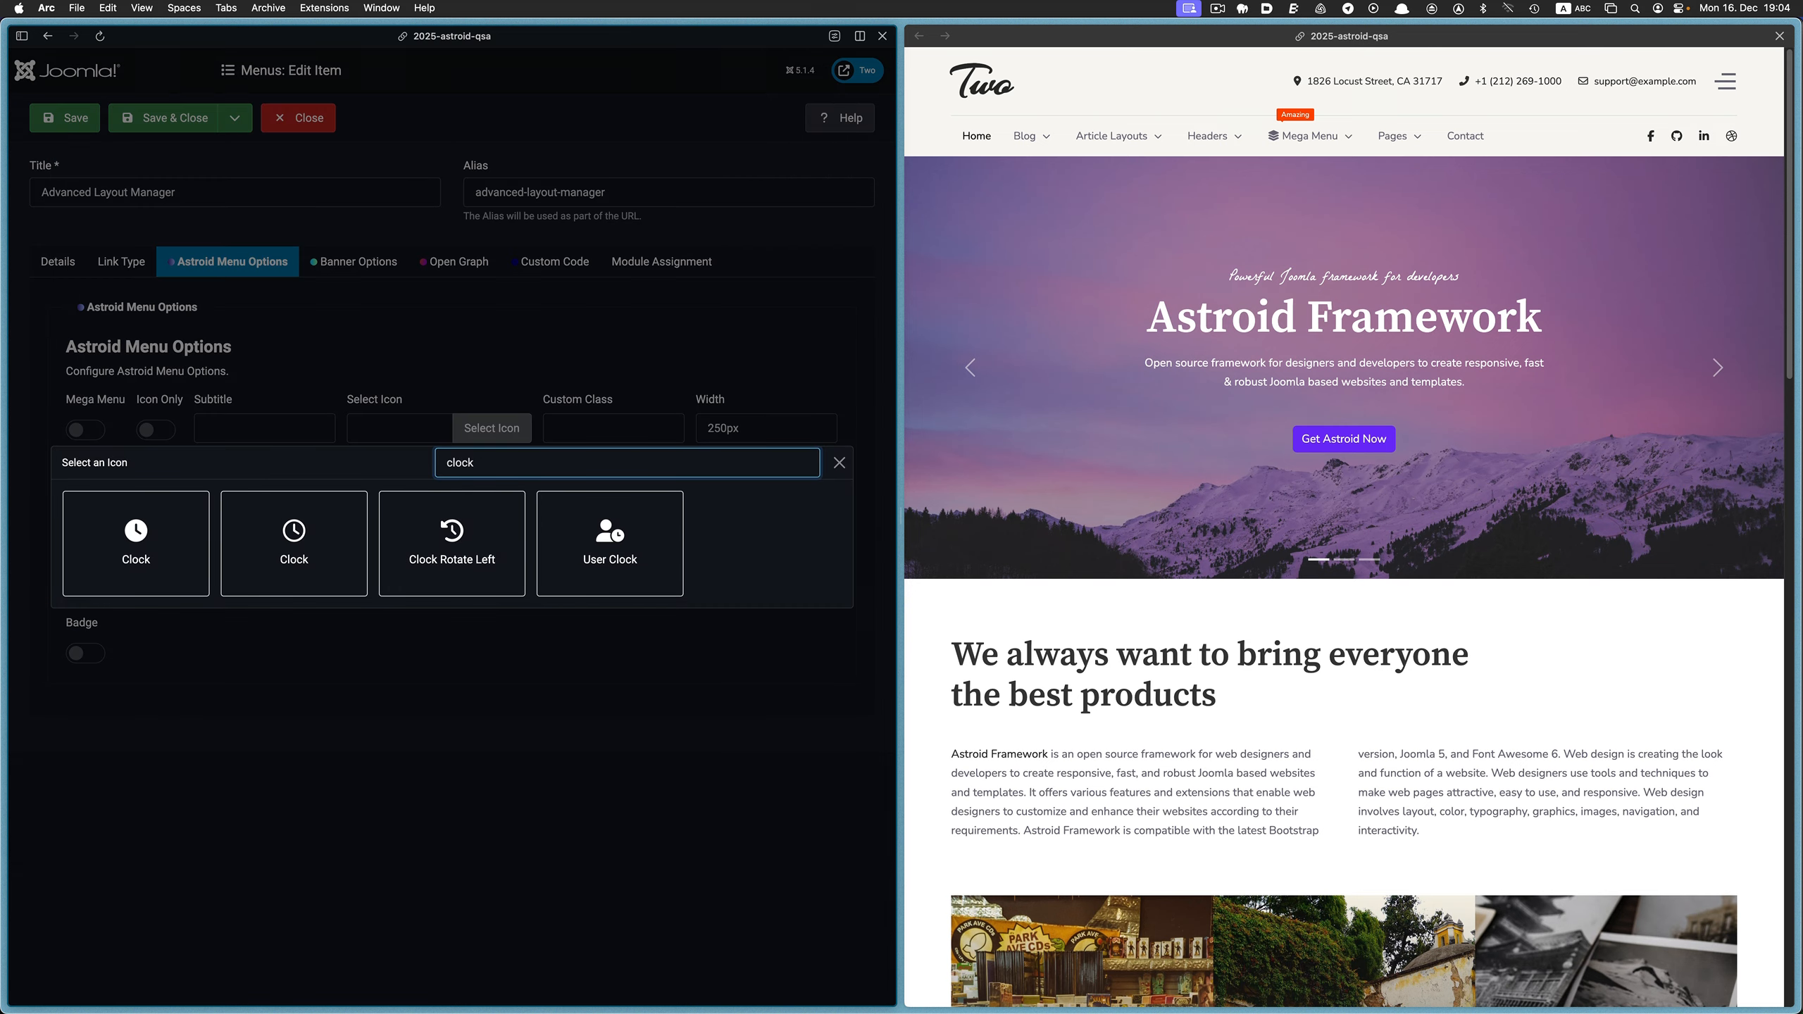
{"action": "left_click", "coordinate": [322, 558]}
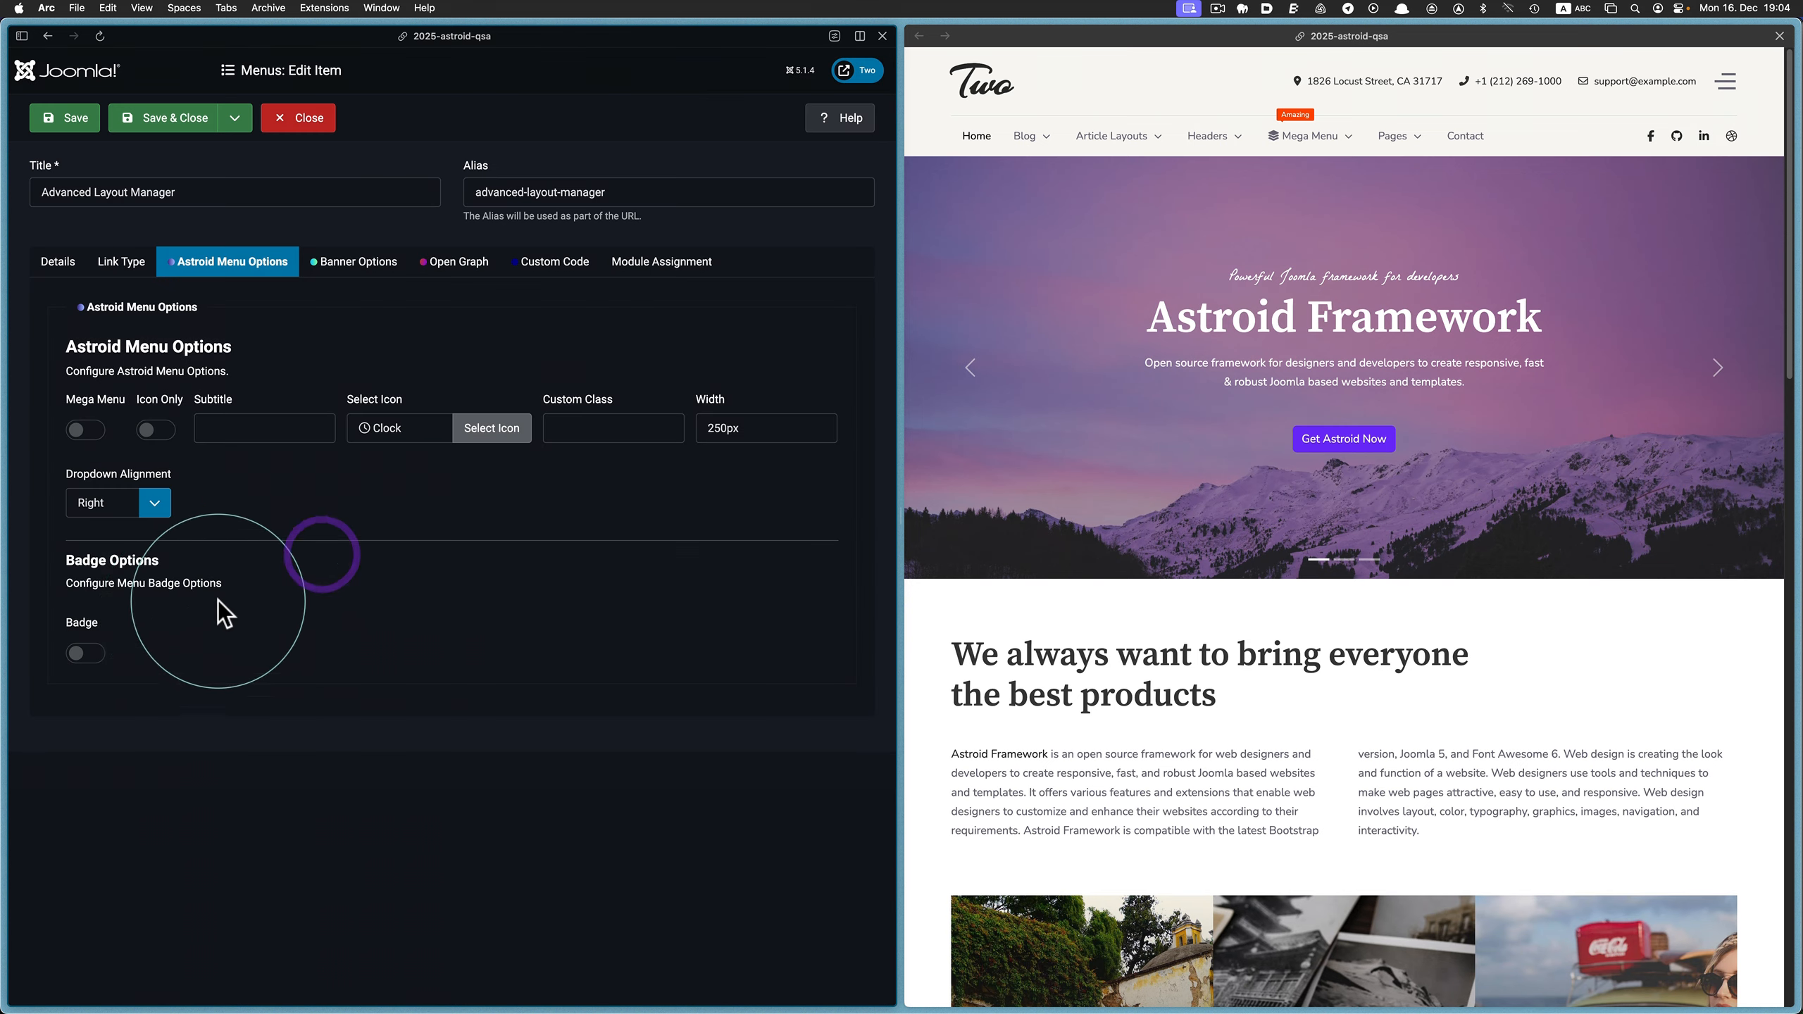
Enable the Advanced Layout Manager item's badge with the text "end in sight" and the teal background color #1BC7B1
{"action": "left_click", "coordinate": [87, 654]}
{"action": "left_click", "coordinate": [163, 651]}
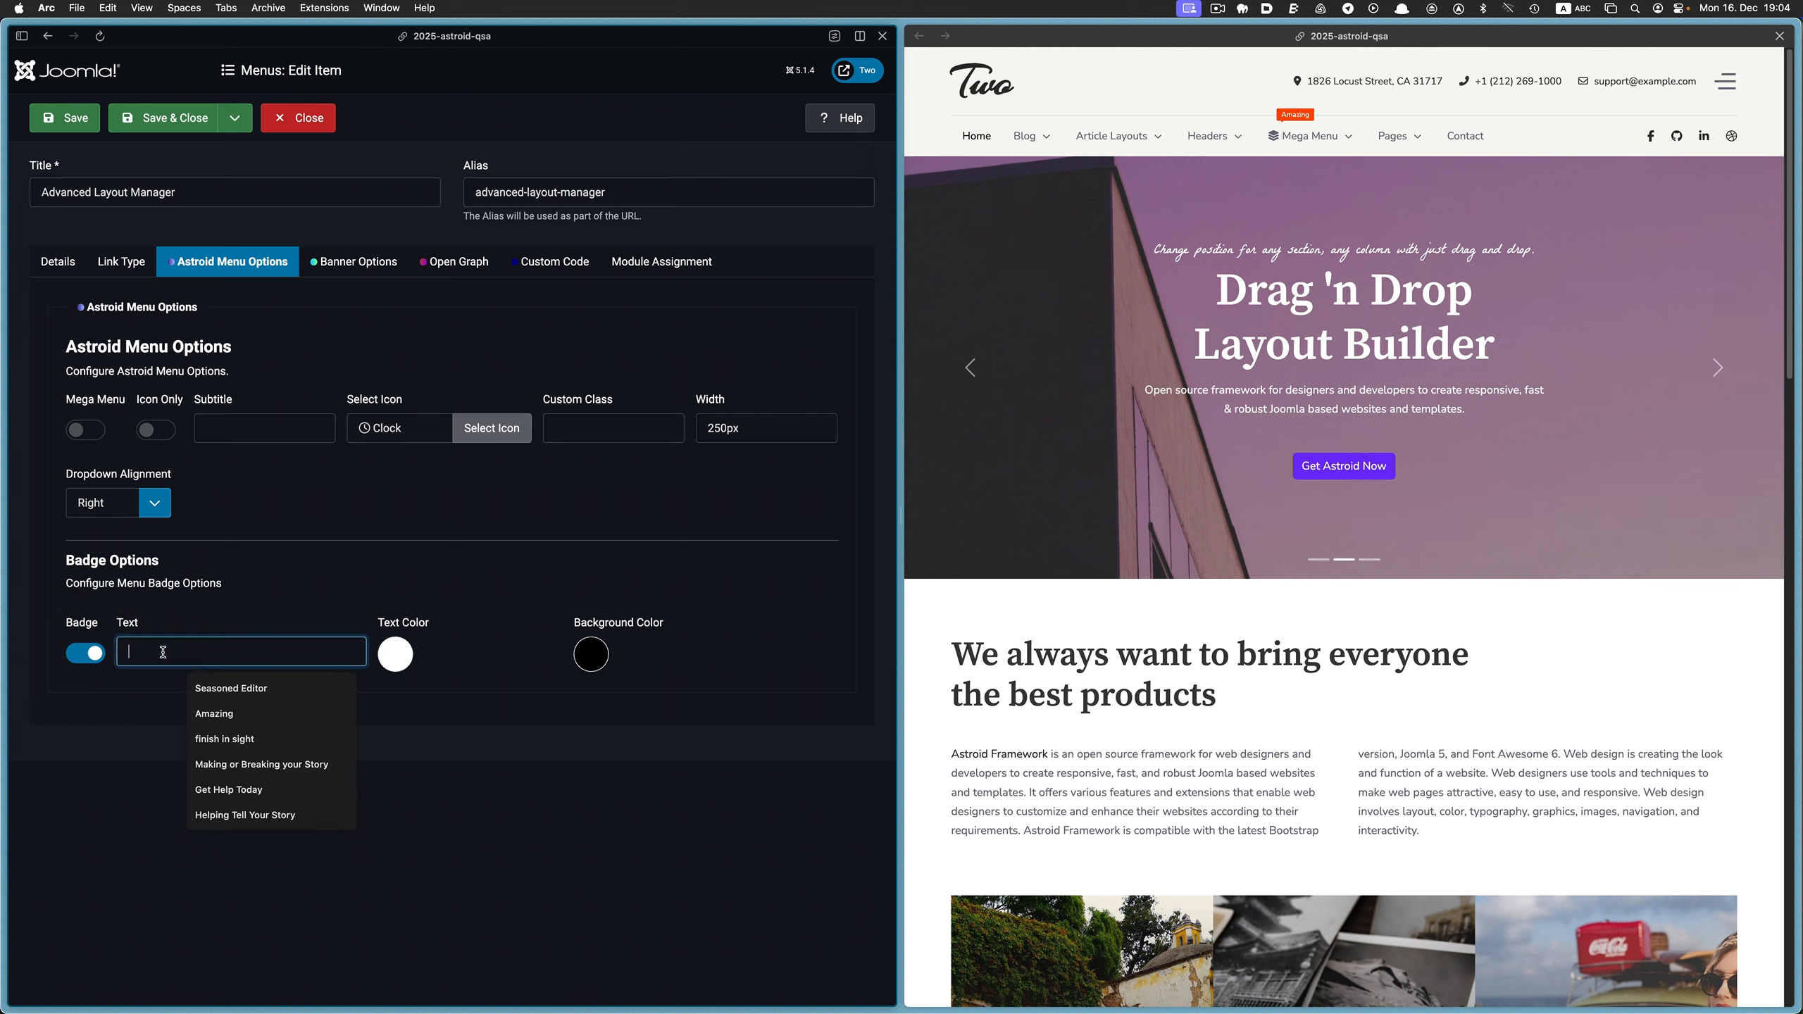
{"action": "type", "text": "end"}
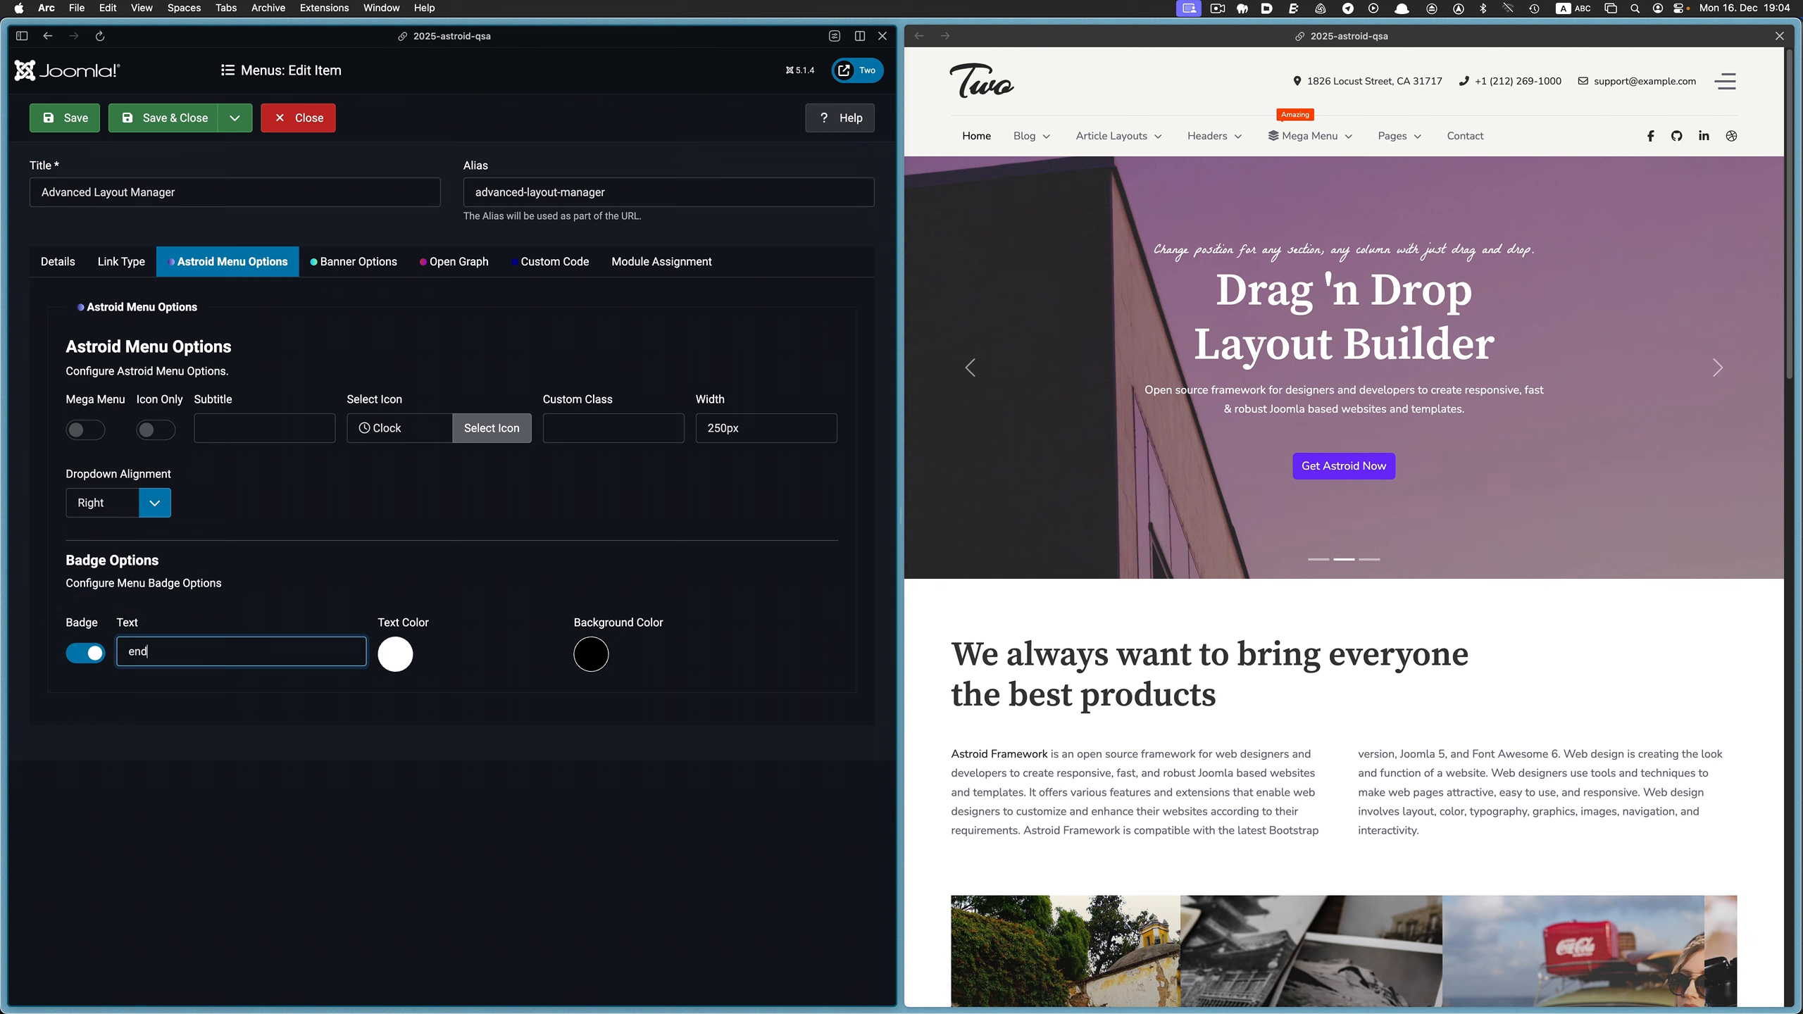
{"action": "type", "text": " in sight"}
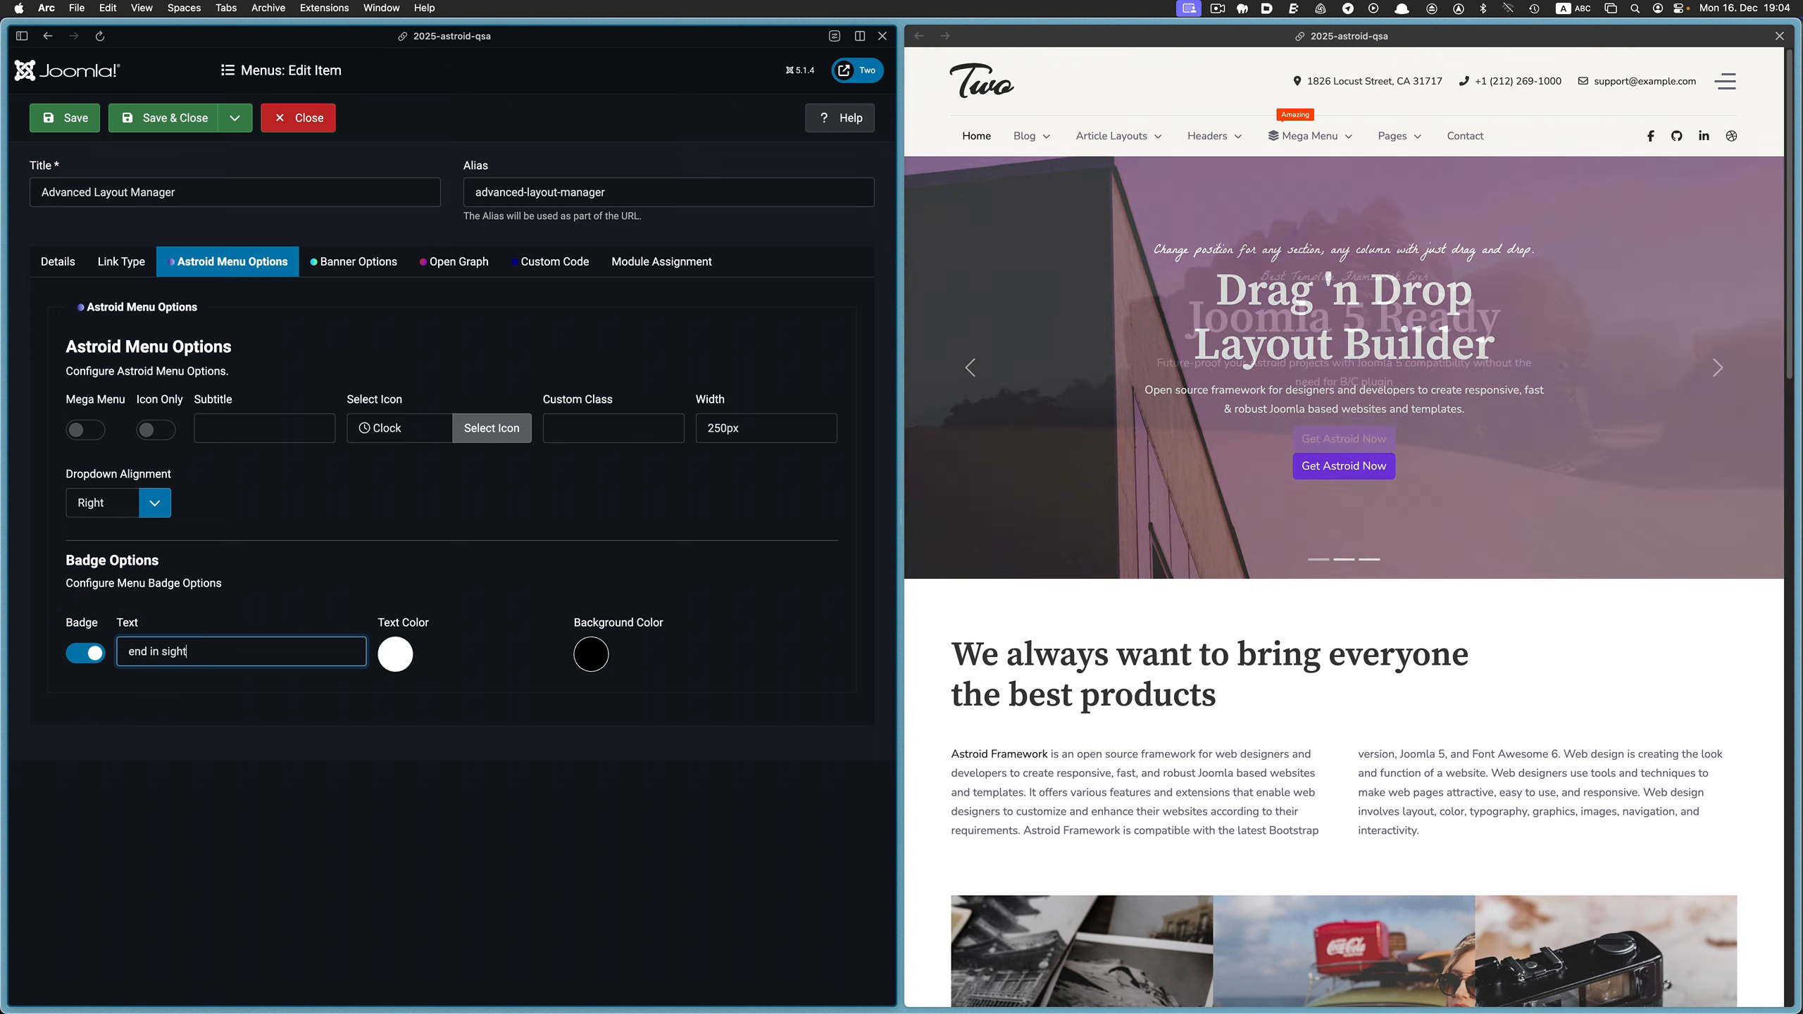
{"action": "left_click", "coordinate": [591, 654]}
{"action": "left_click", "coordinate": [698, 880]}
{"action": "left_click", "coordinate": [715, 879]}
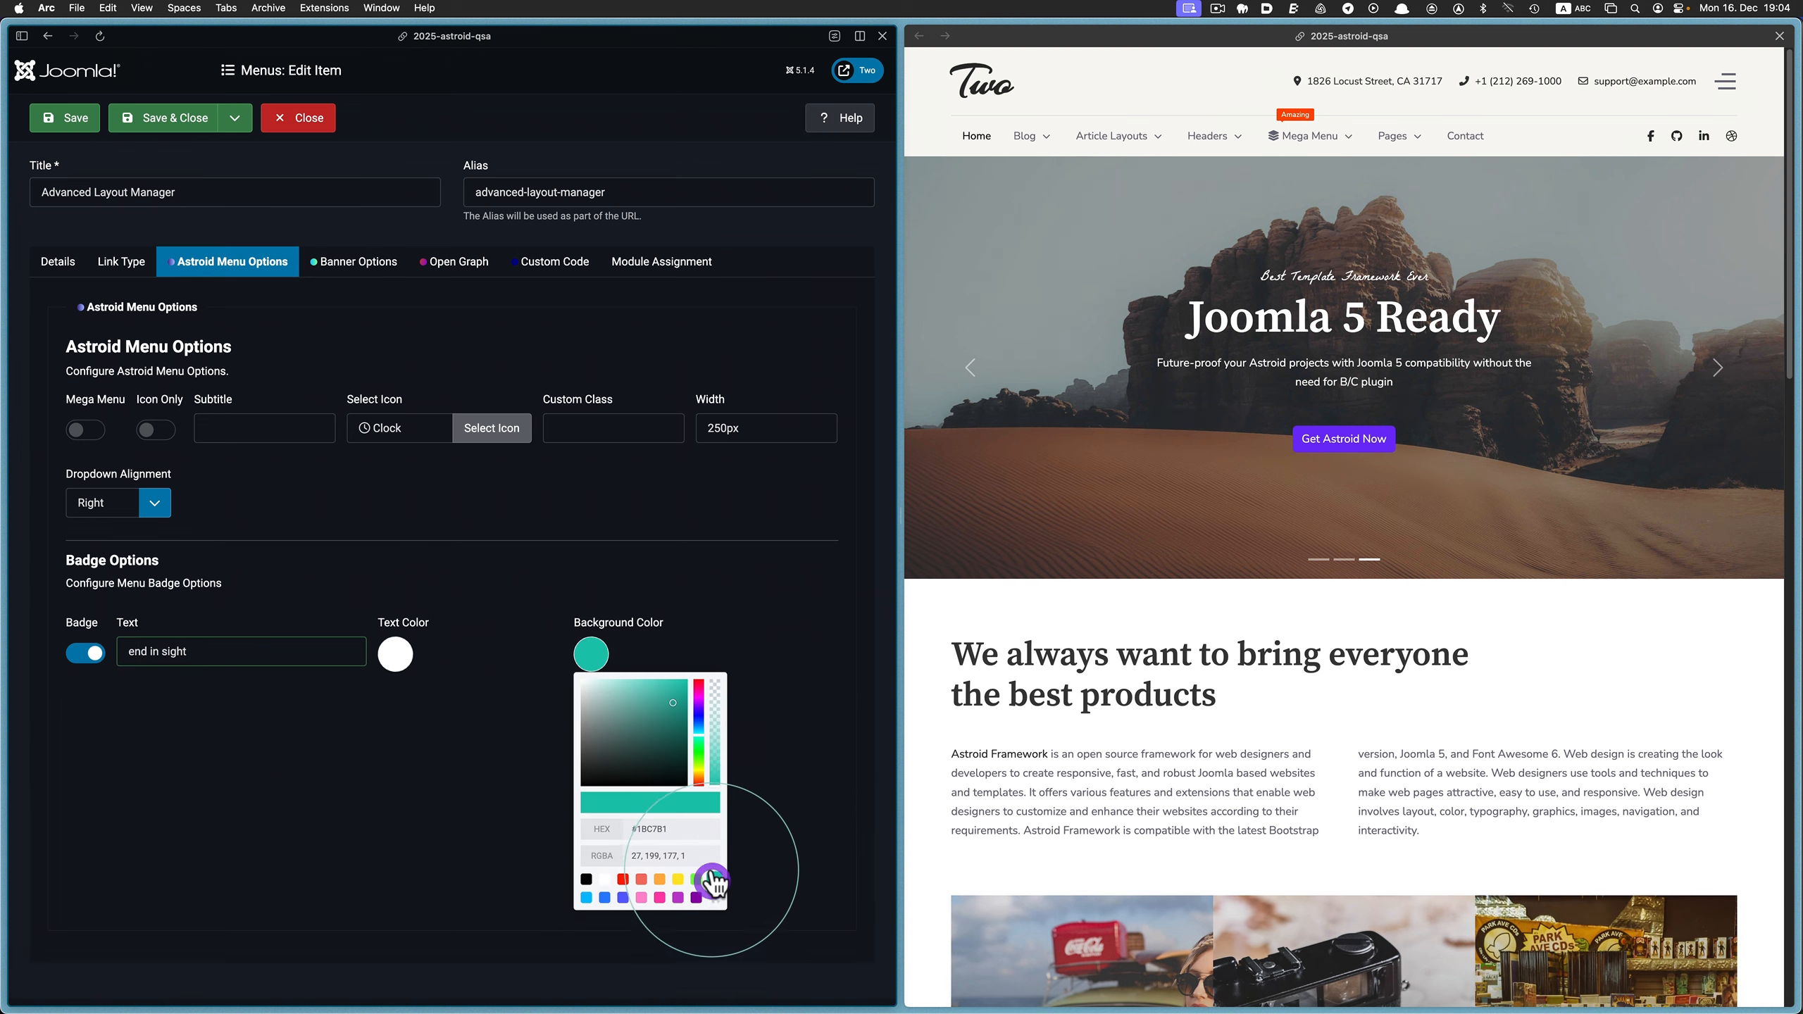
Save the Advanced Layout Manager item and check the Mega Menu dropdown on the reloaded website
{"action": "left_click", "coordinate": [65, 118]}
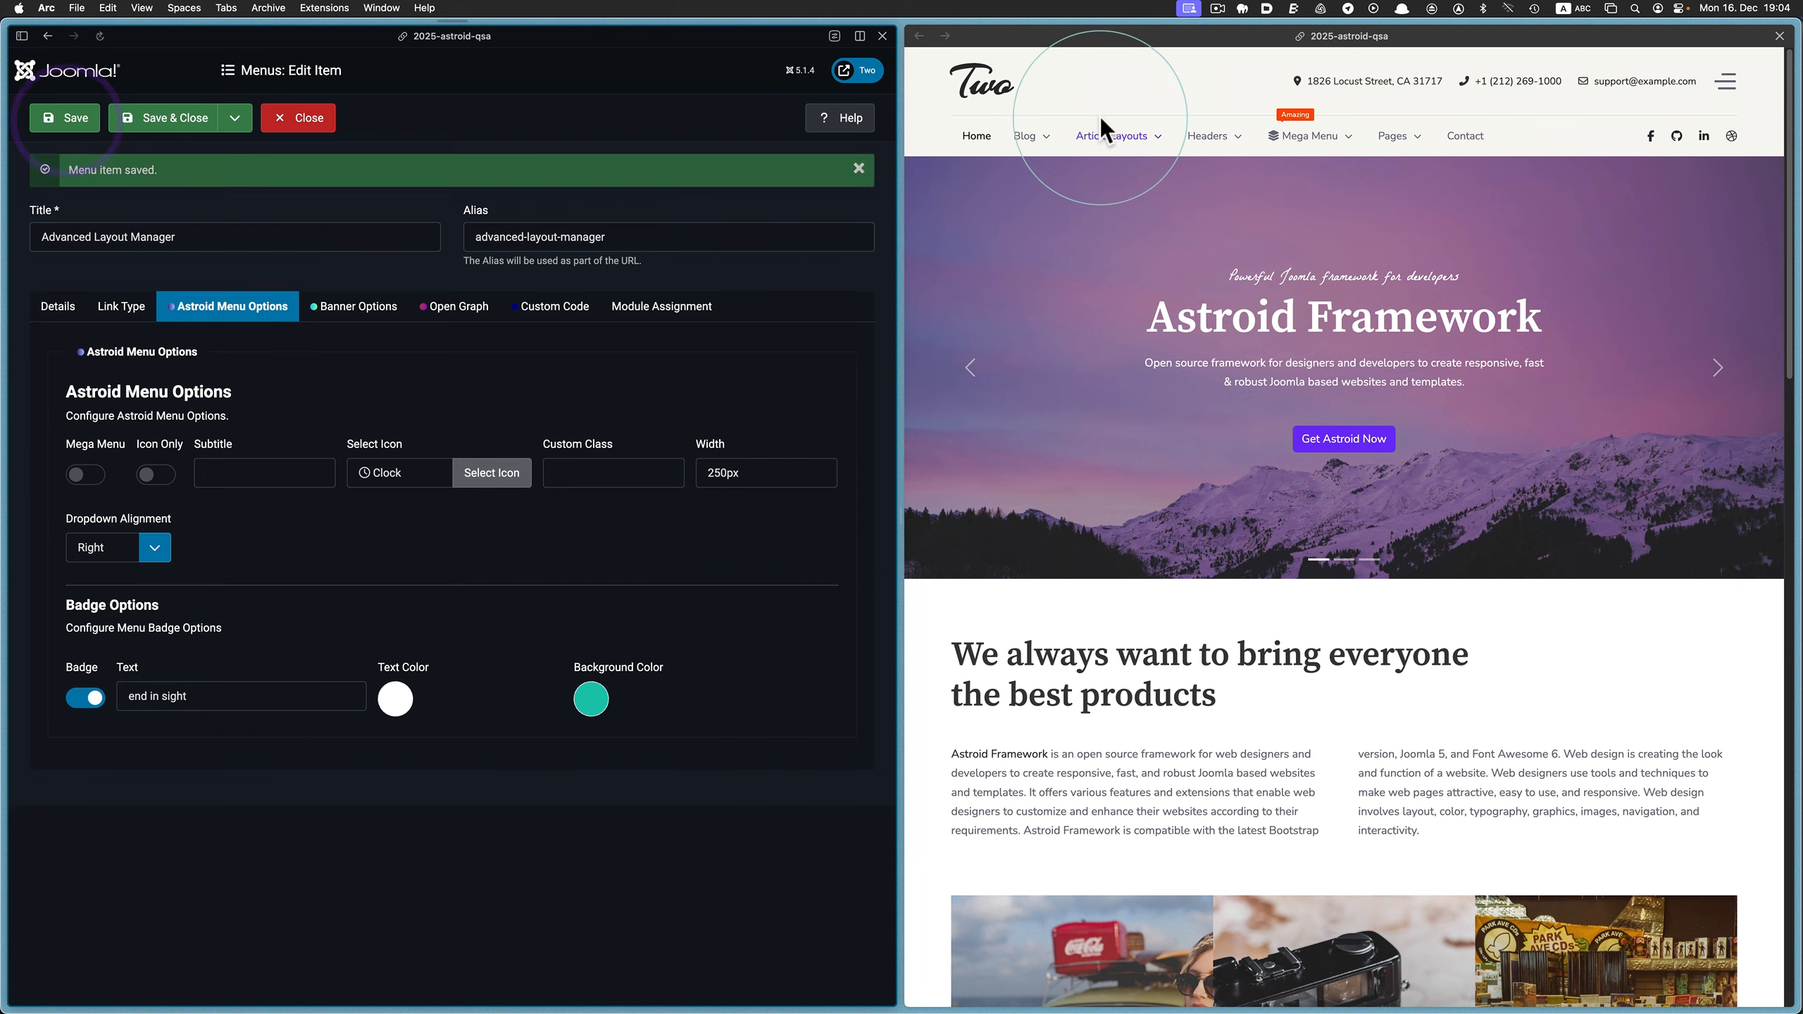
{"action": "left_click", "coordinate": [972, 36]}
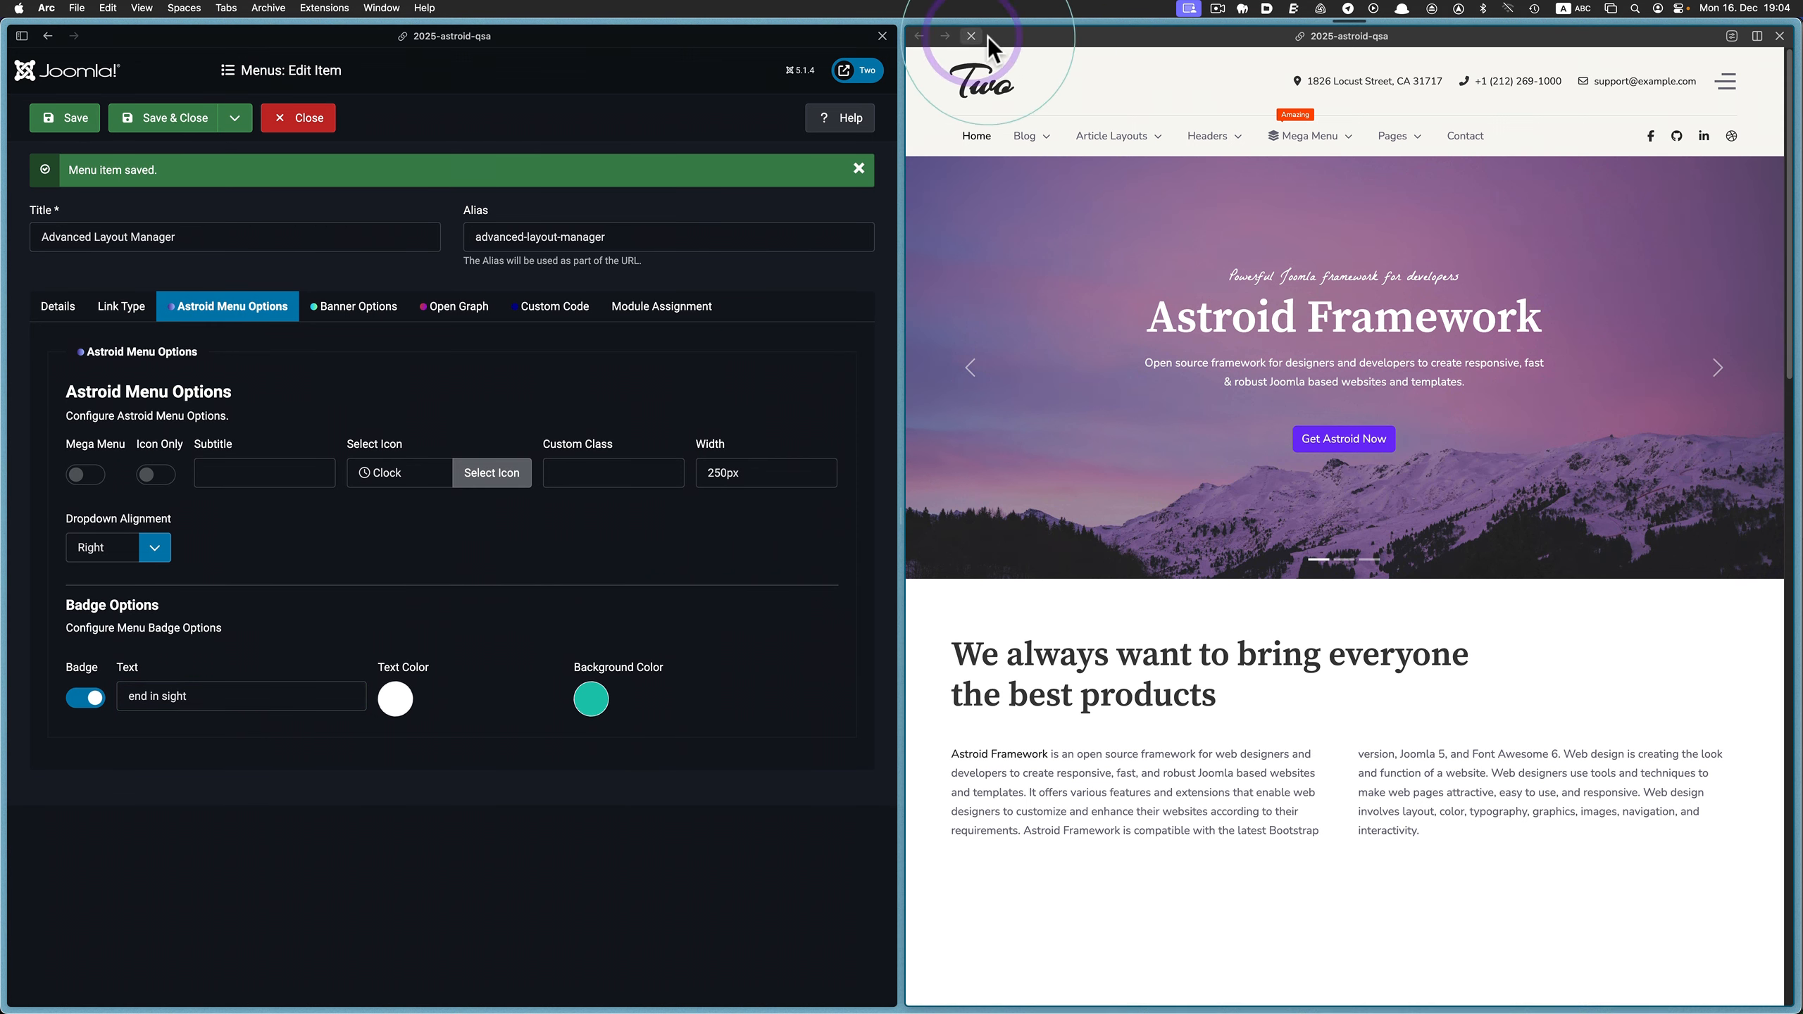
{"action": "left_click", "coordinate": [1310, 140]}
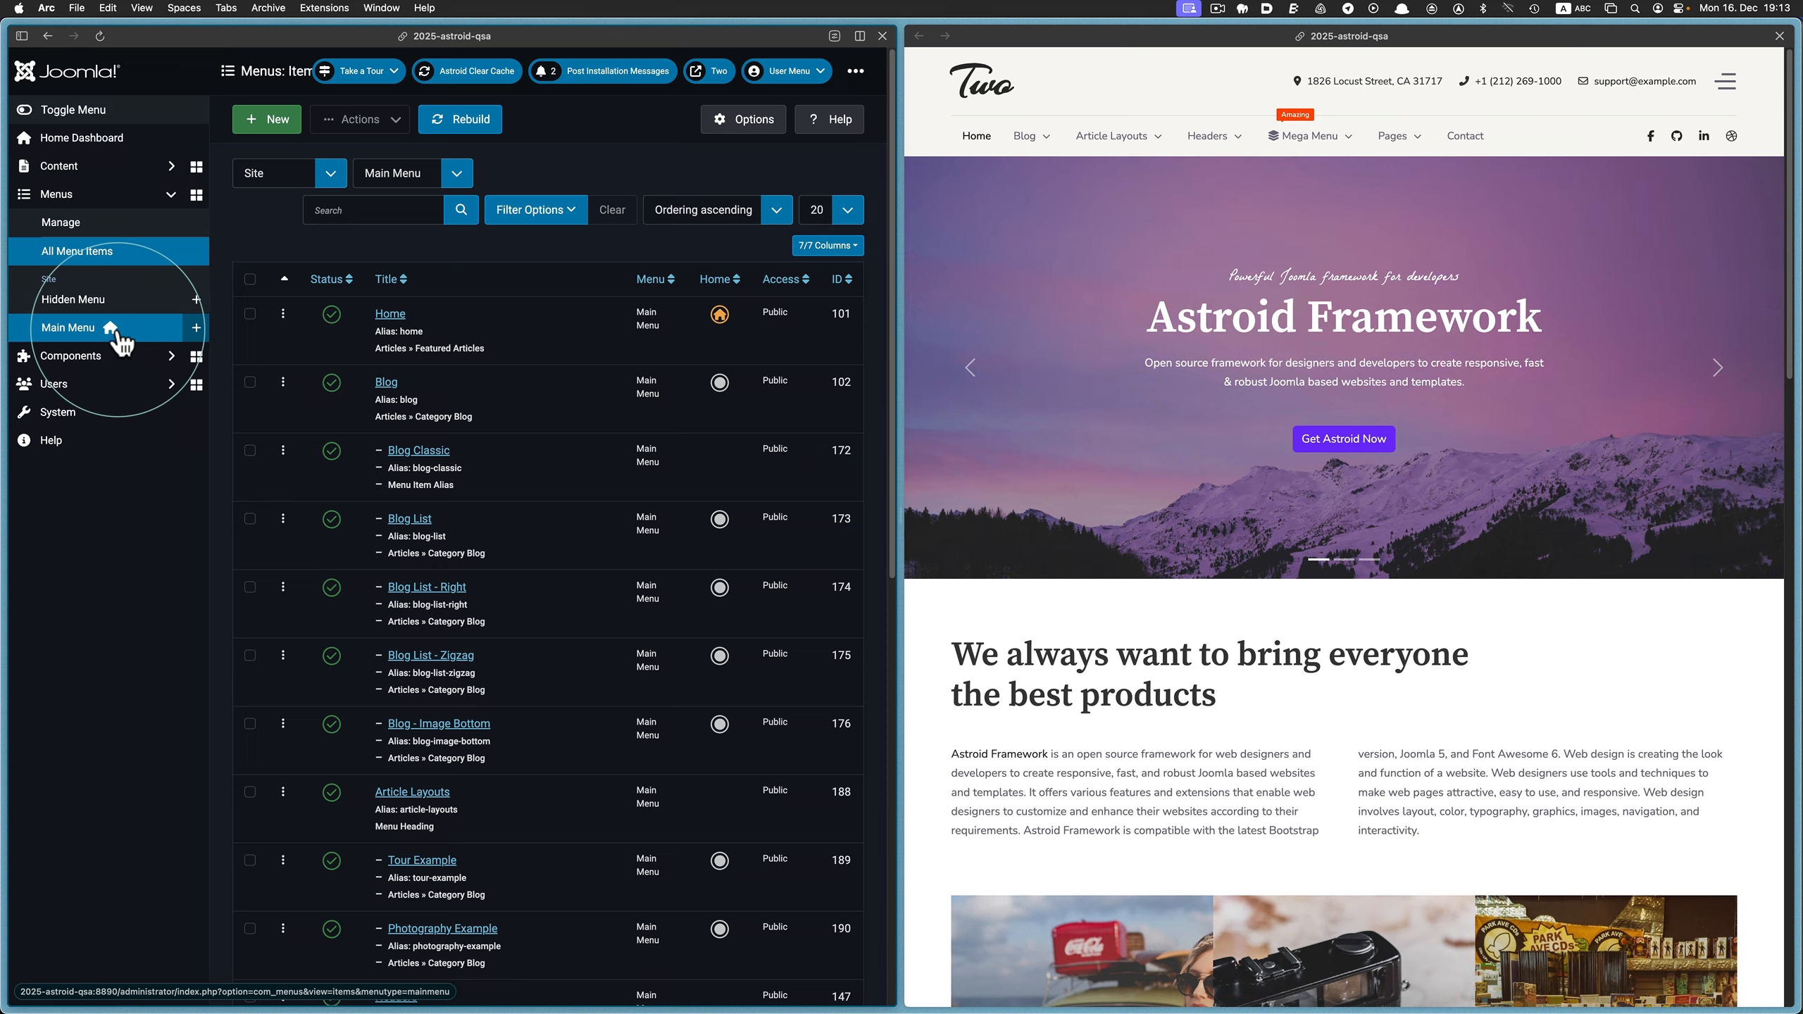
Search the menu items for "mega" and open the Astroid menu options of the Mega Menu item
{"action": "left_click", "coordinate": [341, 210]}
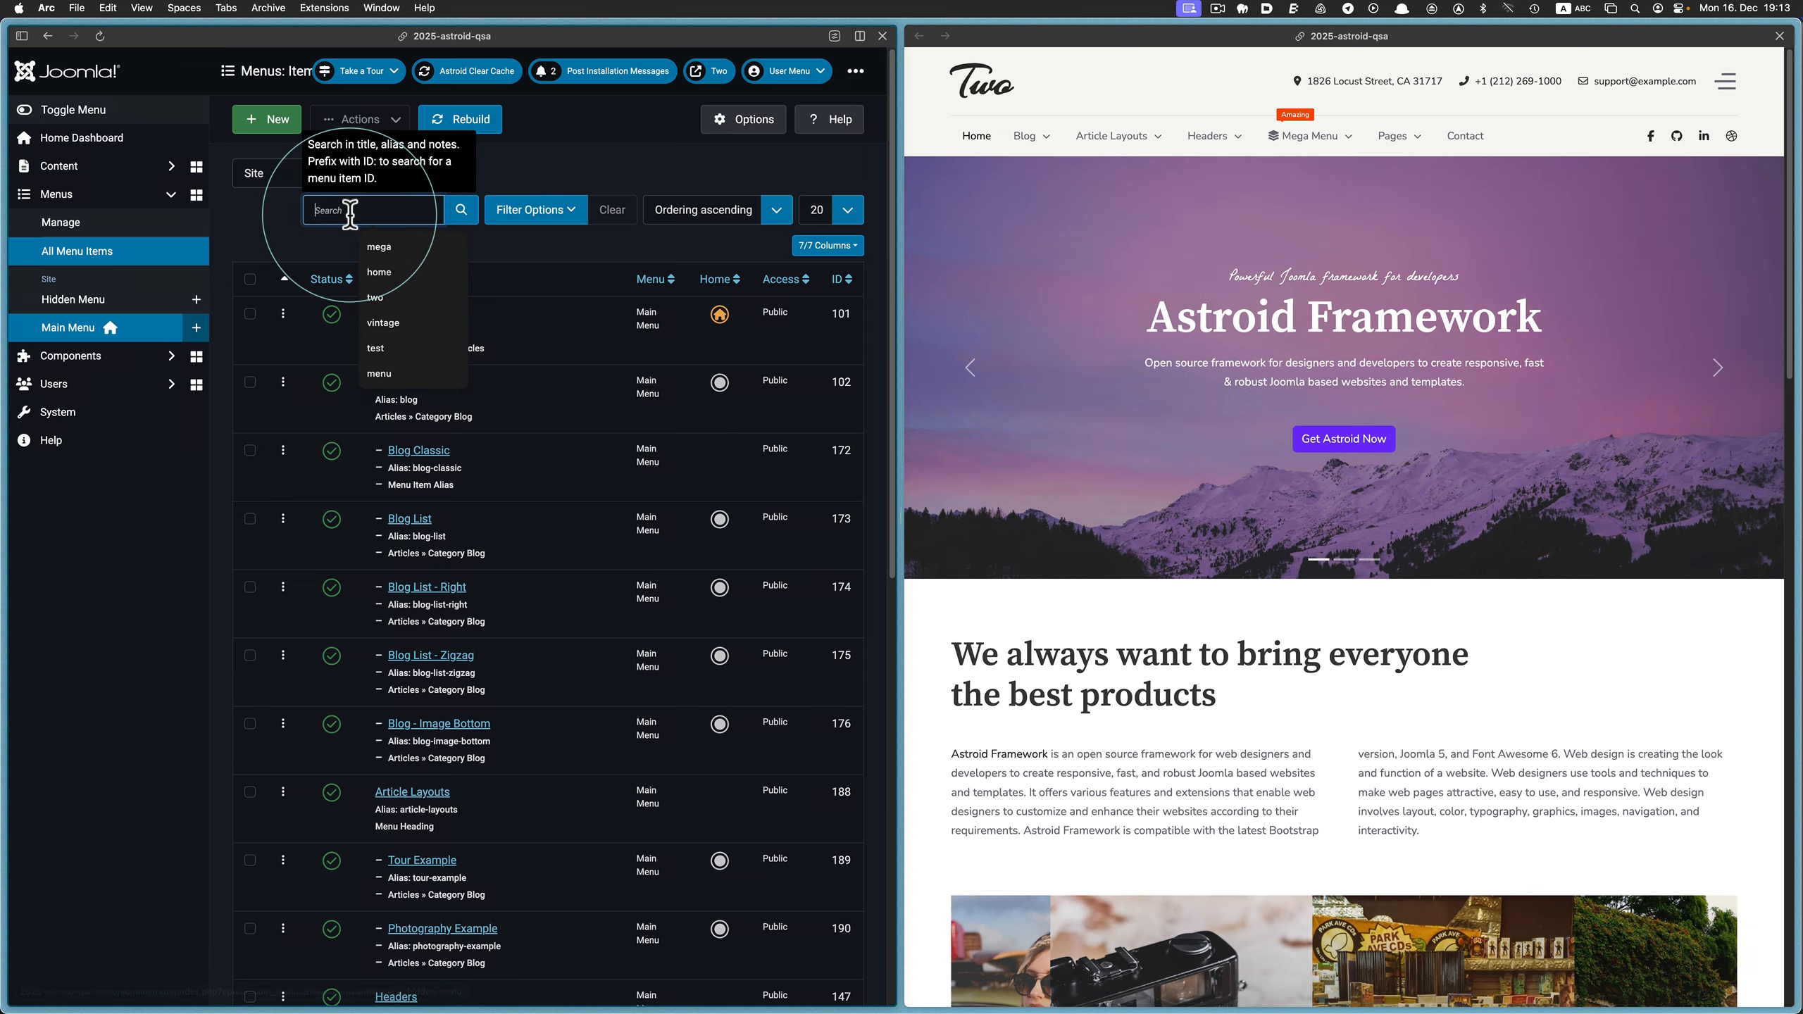
{"action": "left_click", "coordinate": [414, 249]}
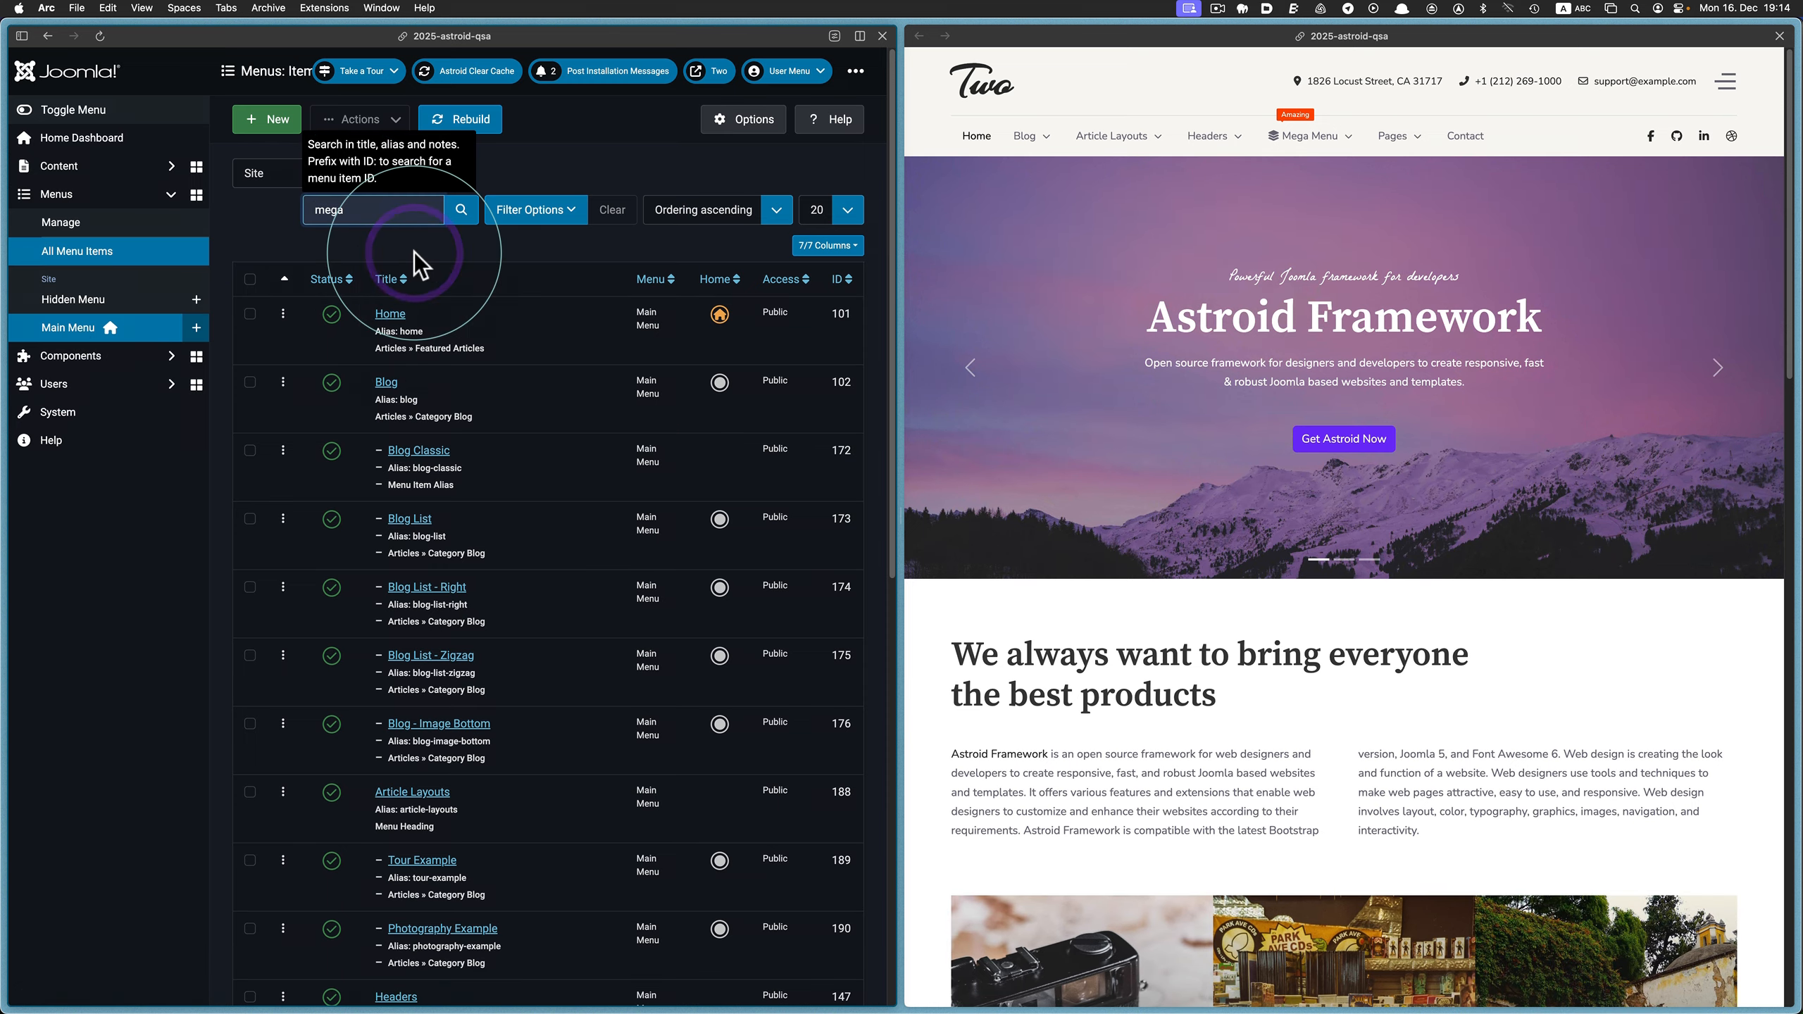
{"action": "left_click", "coordinate": [462, 212]}
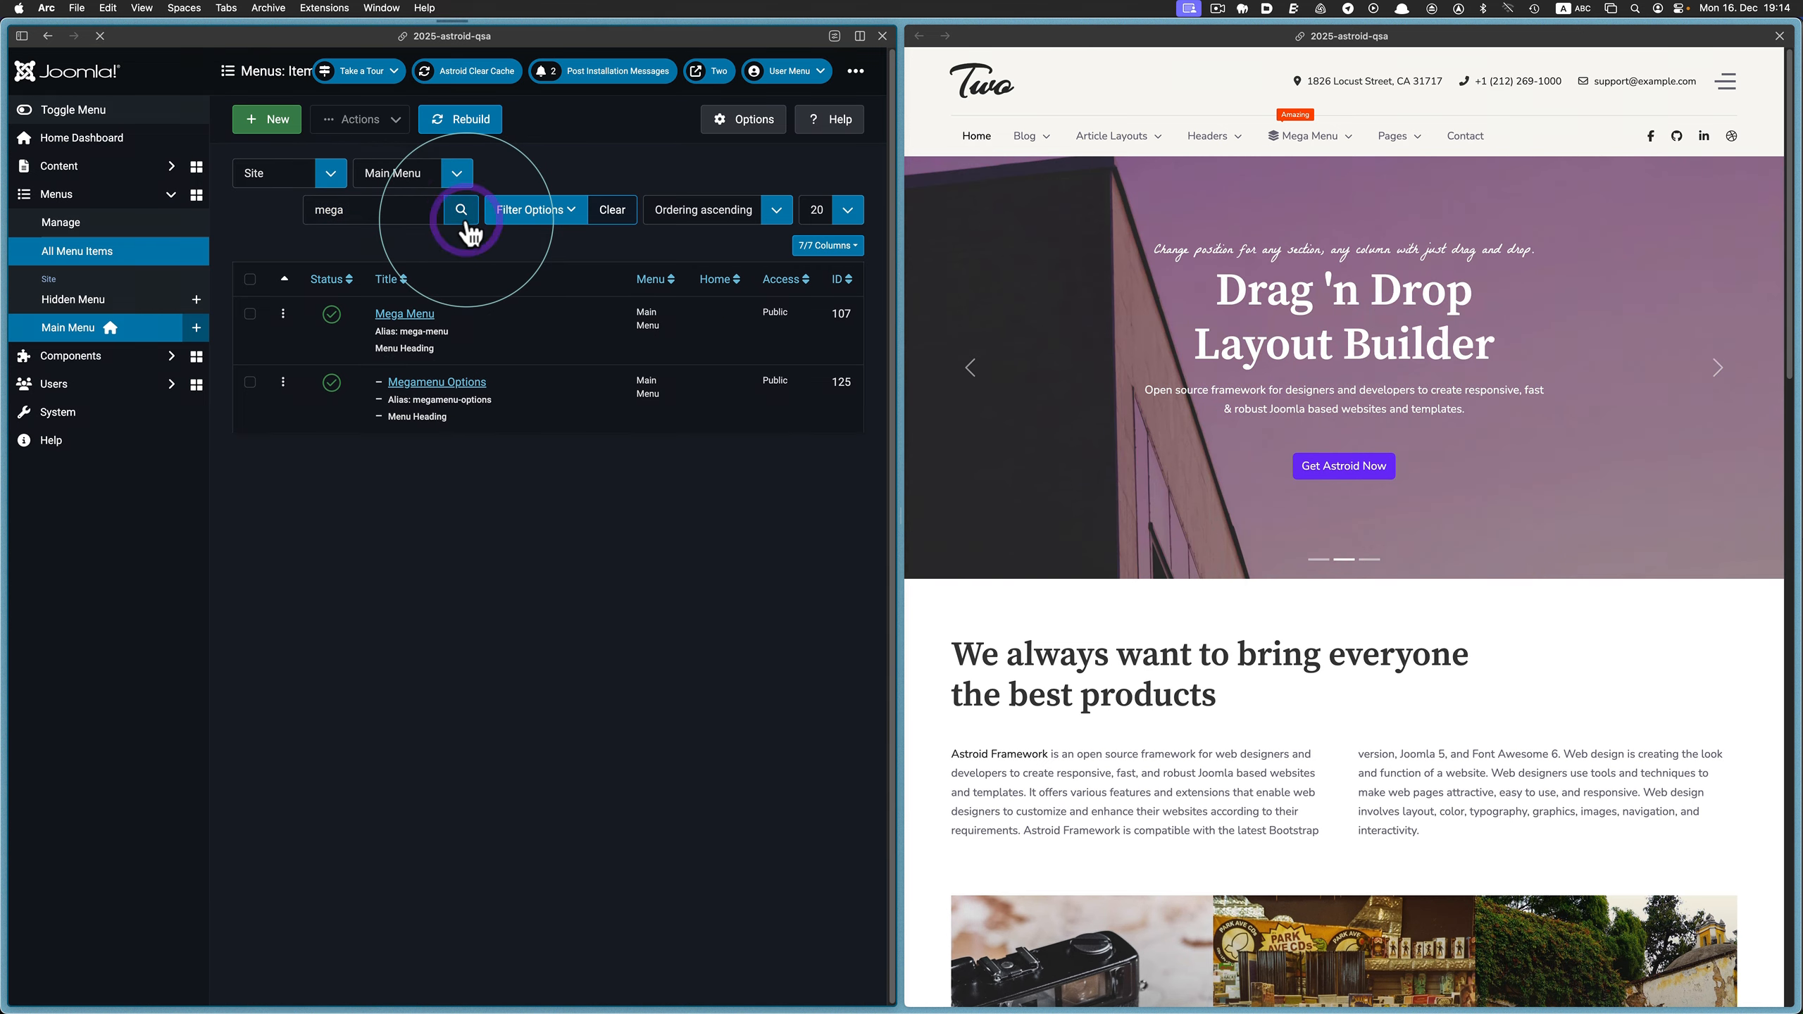
{"action": "left_click", "coordinate": [387, 316]}
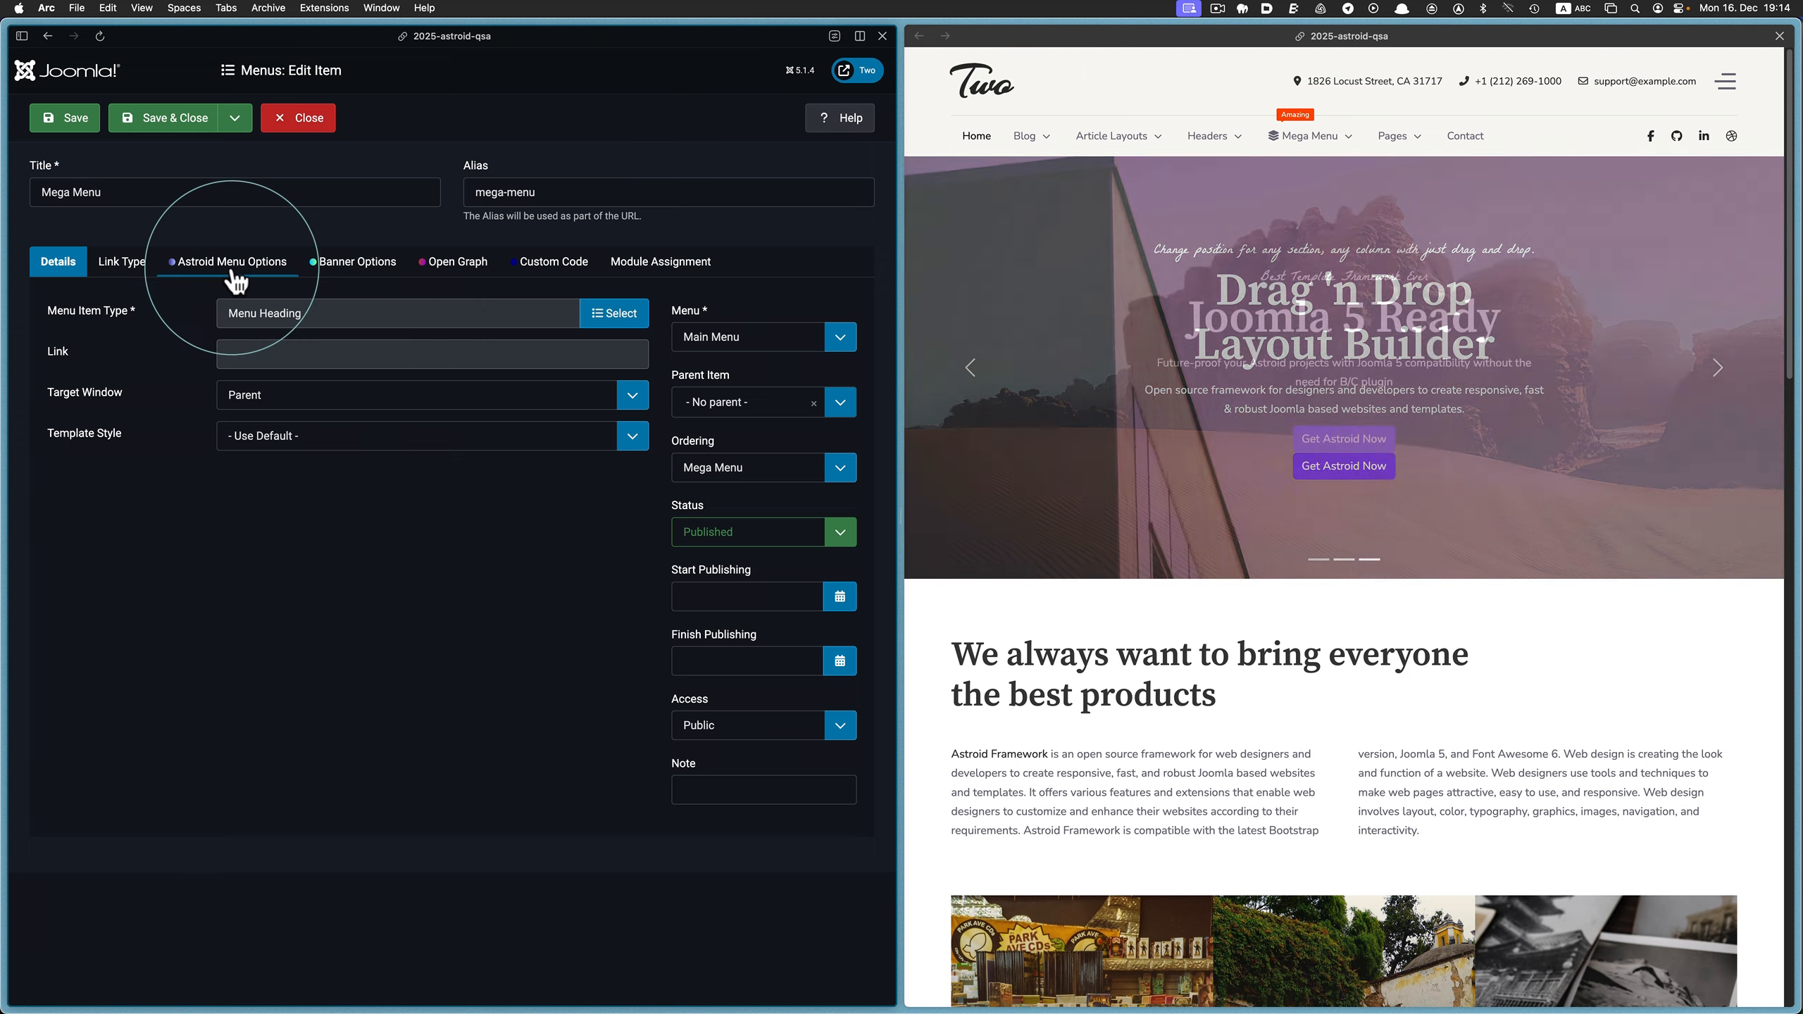
{"action": "left_click", "coordinate": [231, 268]}
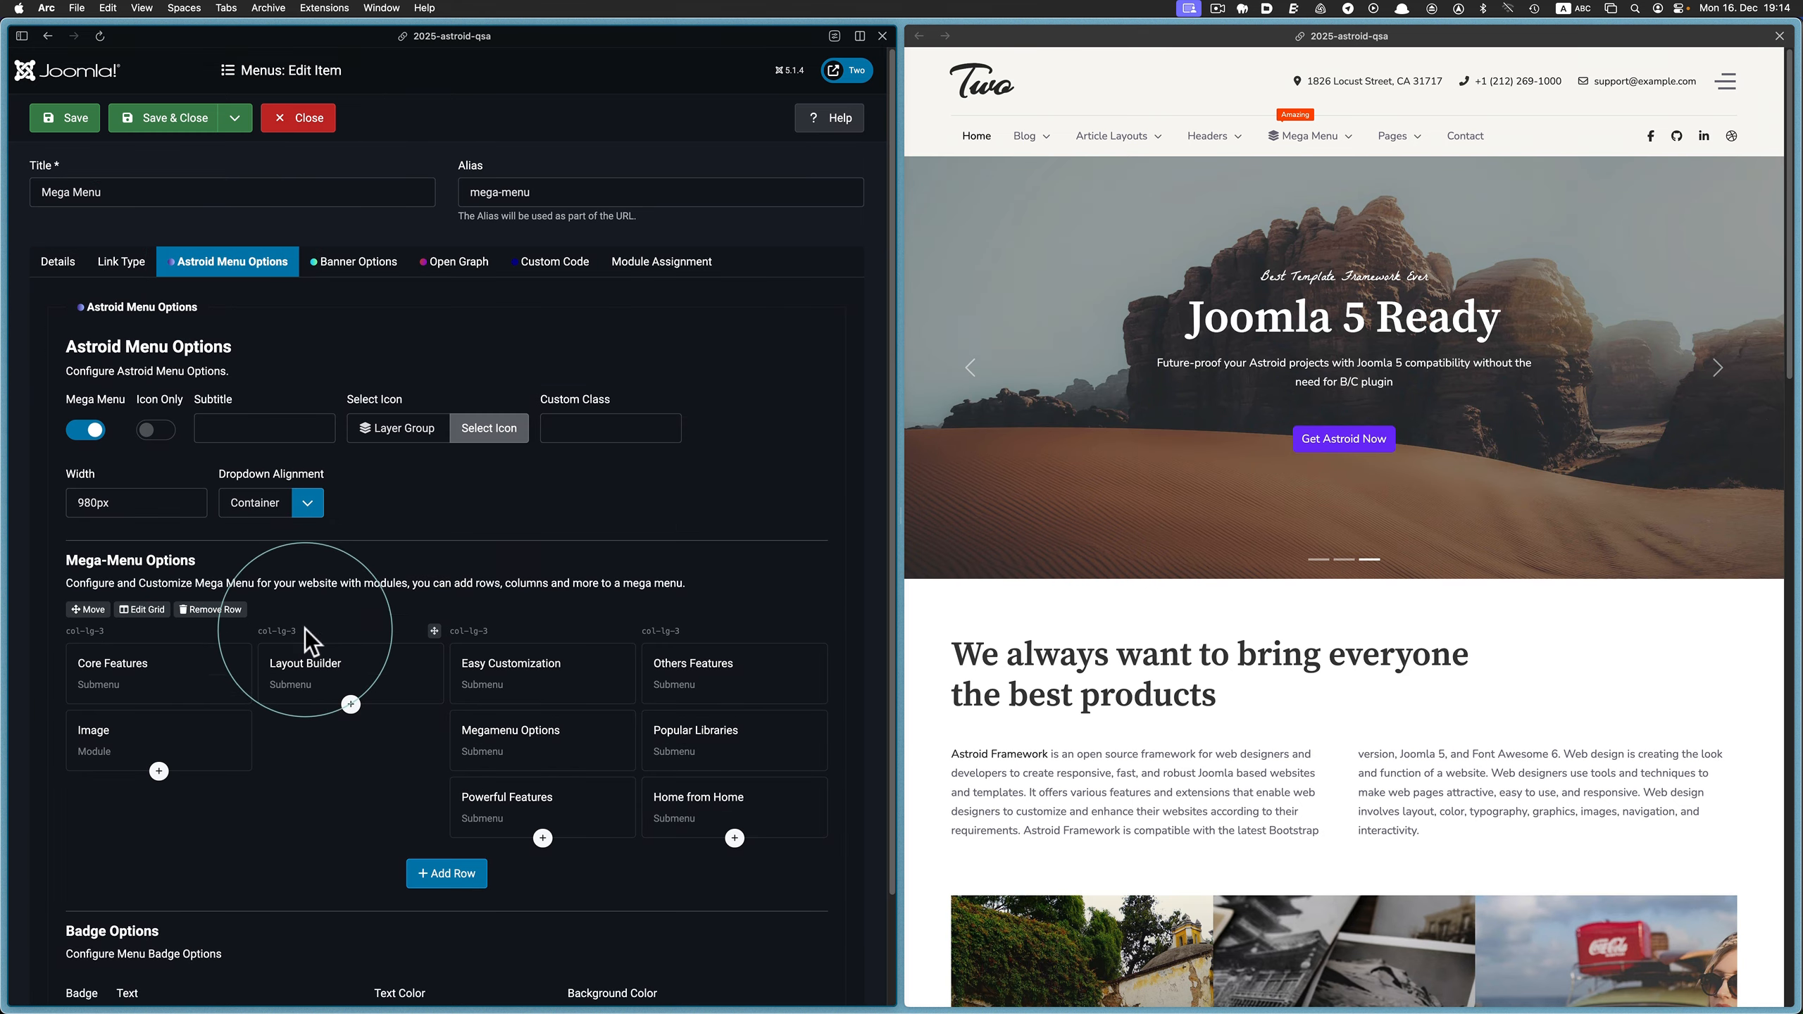
Move the Powerful Features submenu below Layout Builder in the second column, save the item, and reload the website
{"action": "left_click_drag", "start_coordinate": [487, 795], "coordinate": [298, 723]}
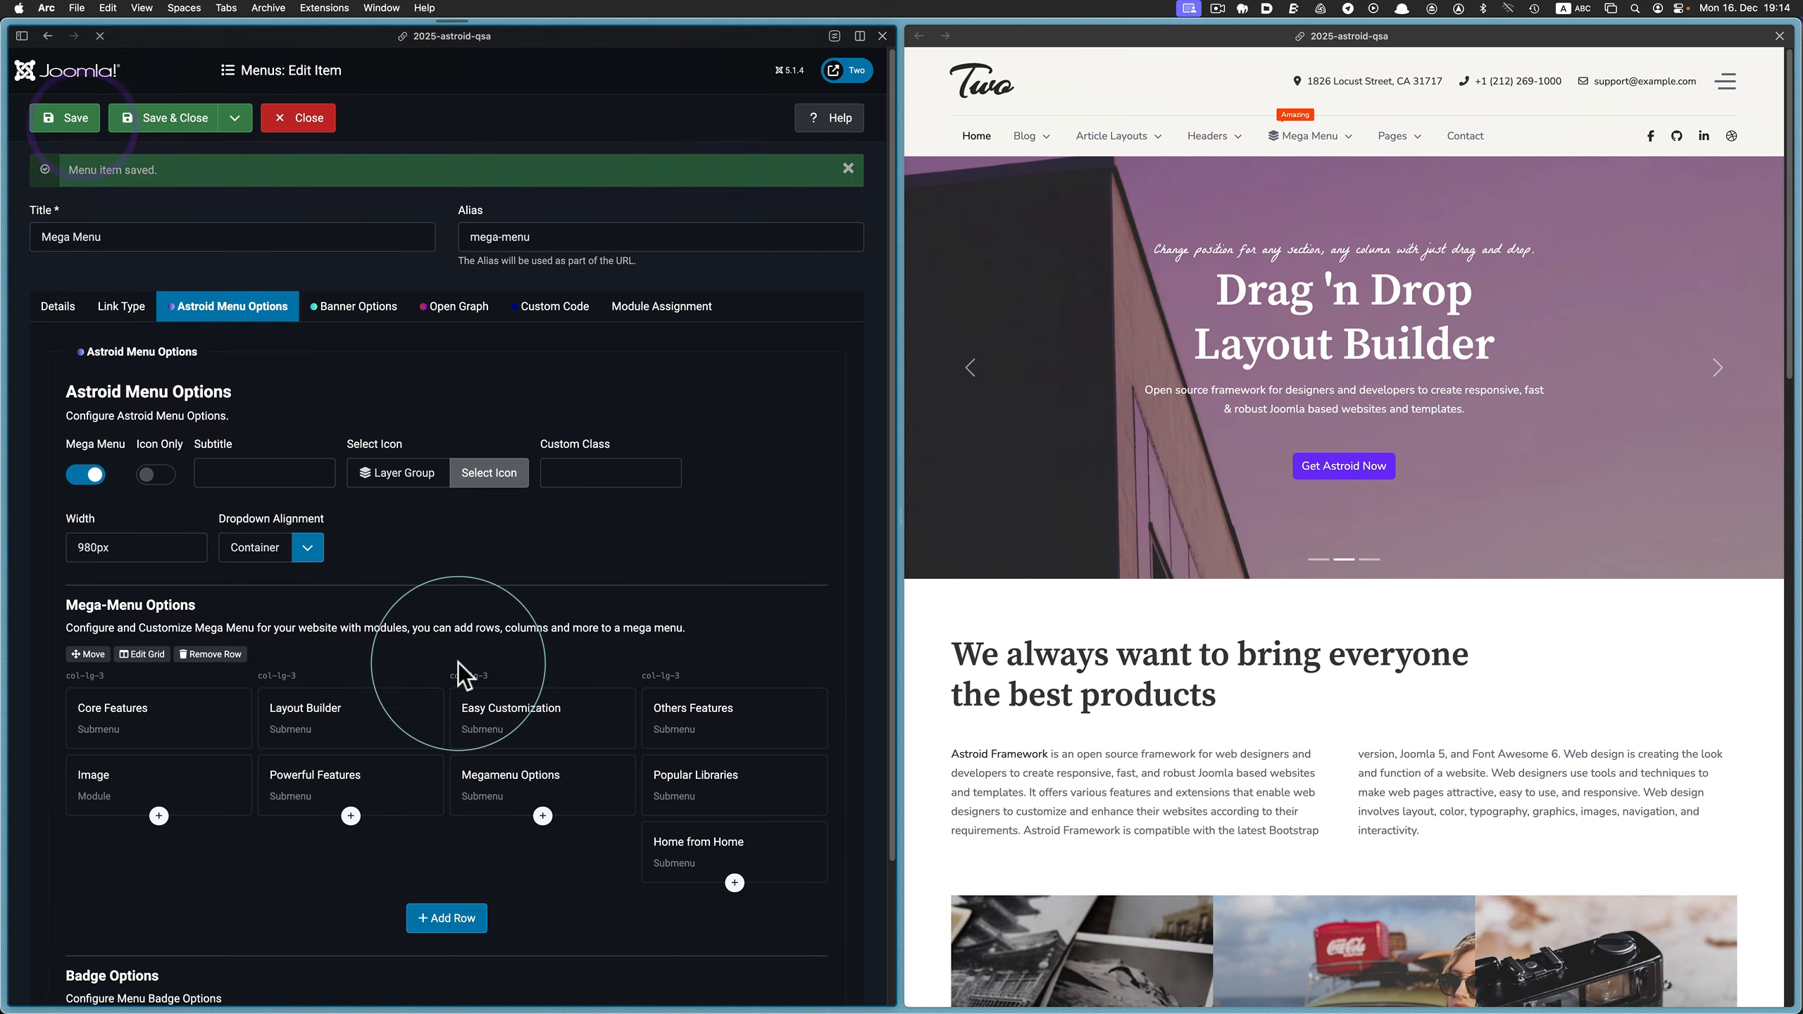
{"action": "mouse_move", "coordinate": [1306, 135]}
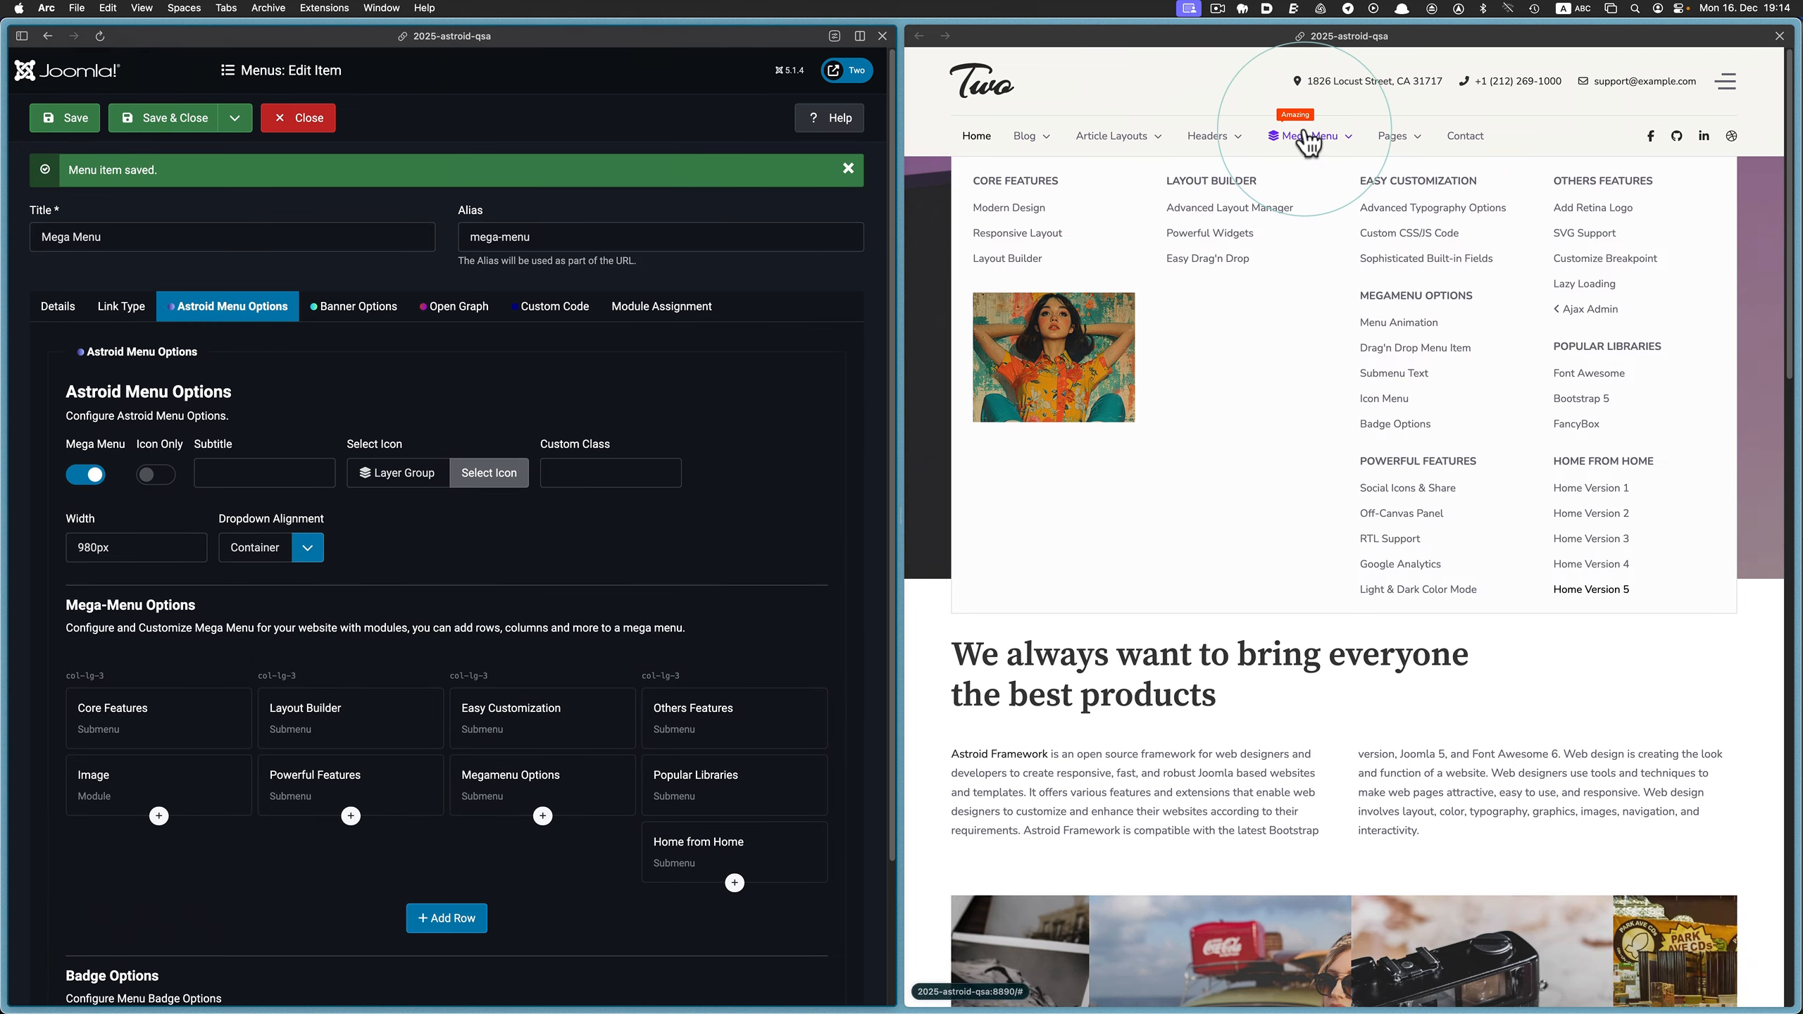
{"action": "left_click", "coordinate": [971, 36]}
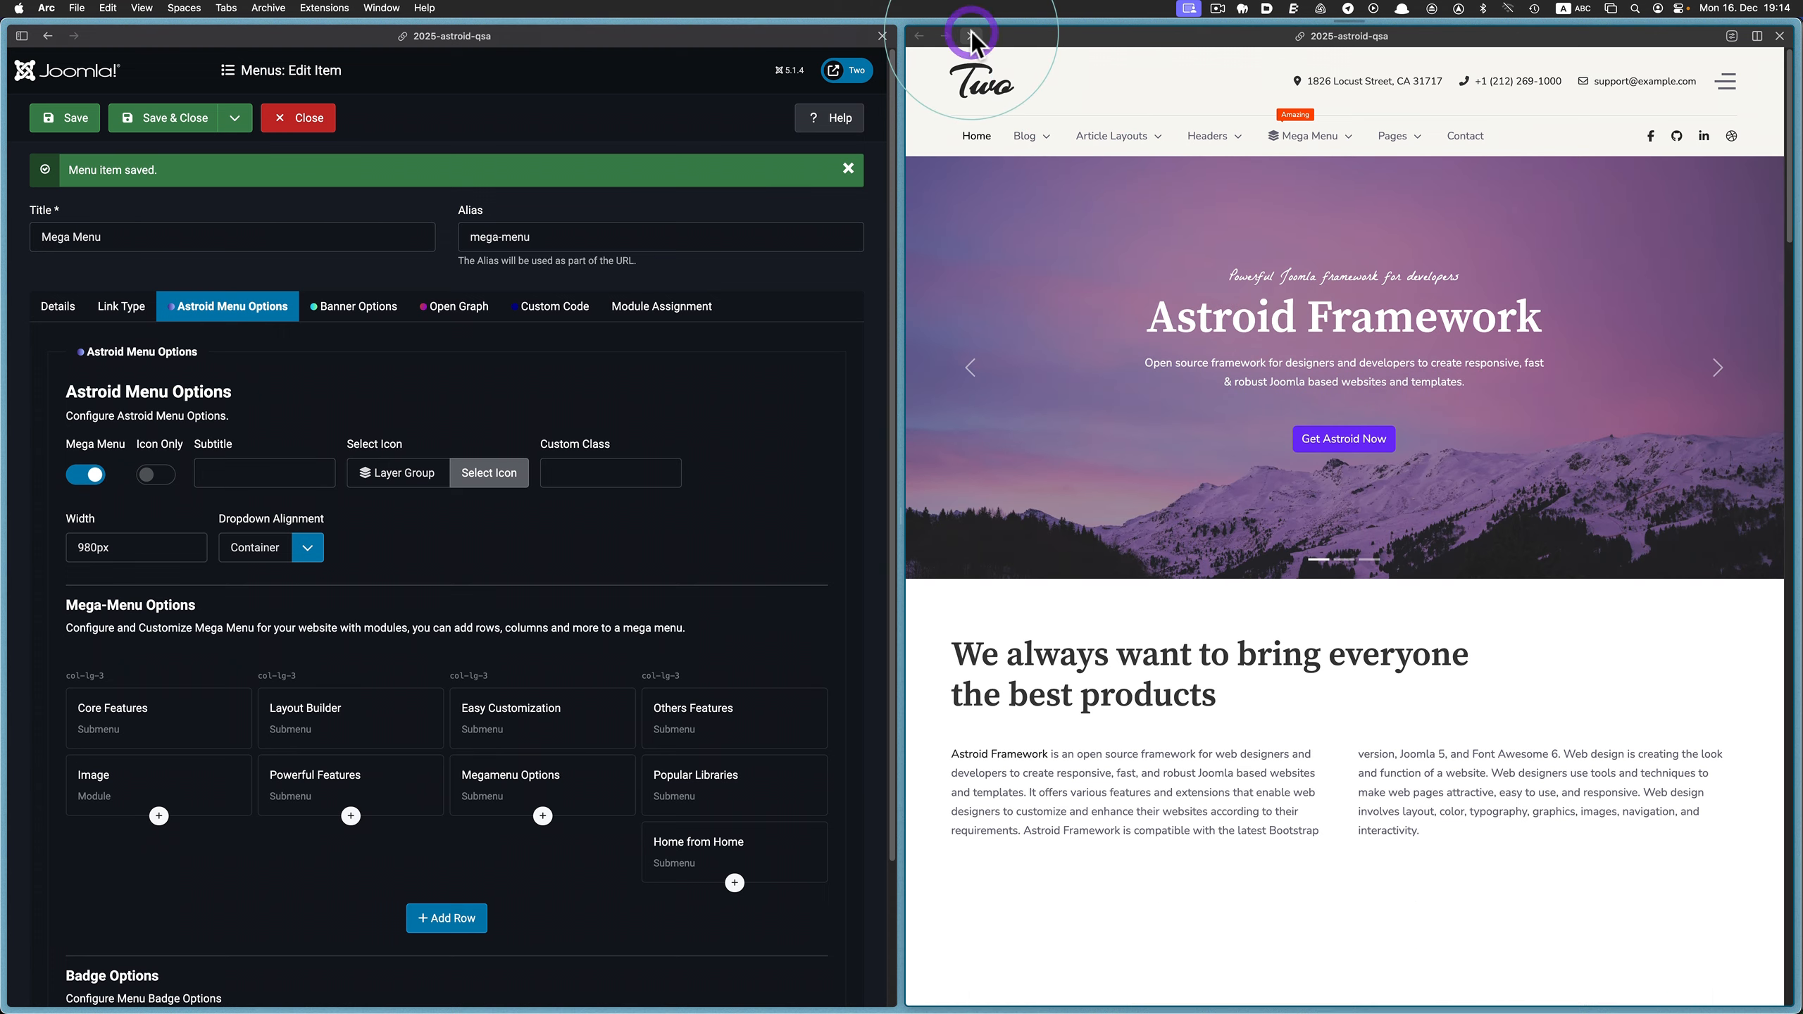
Move the Image module above Core Features in the first column, save the item, and check the Mega Menu dropdown on the reloaded website
{"action": "mouse_move", "coordinate": [1288, 139]}
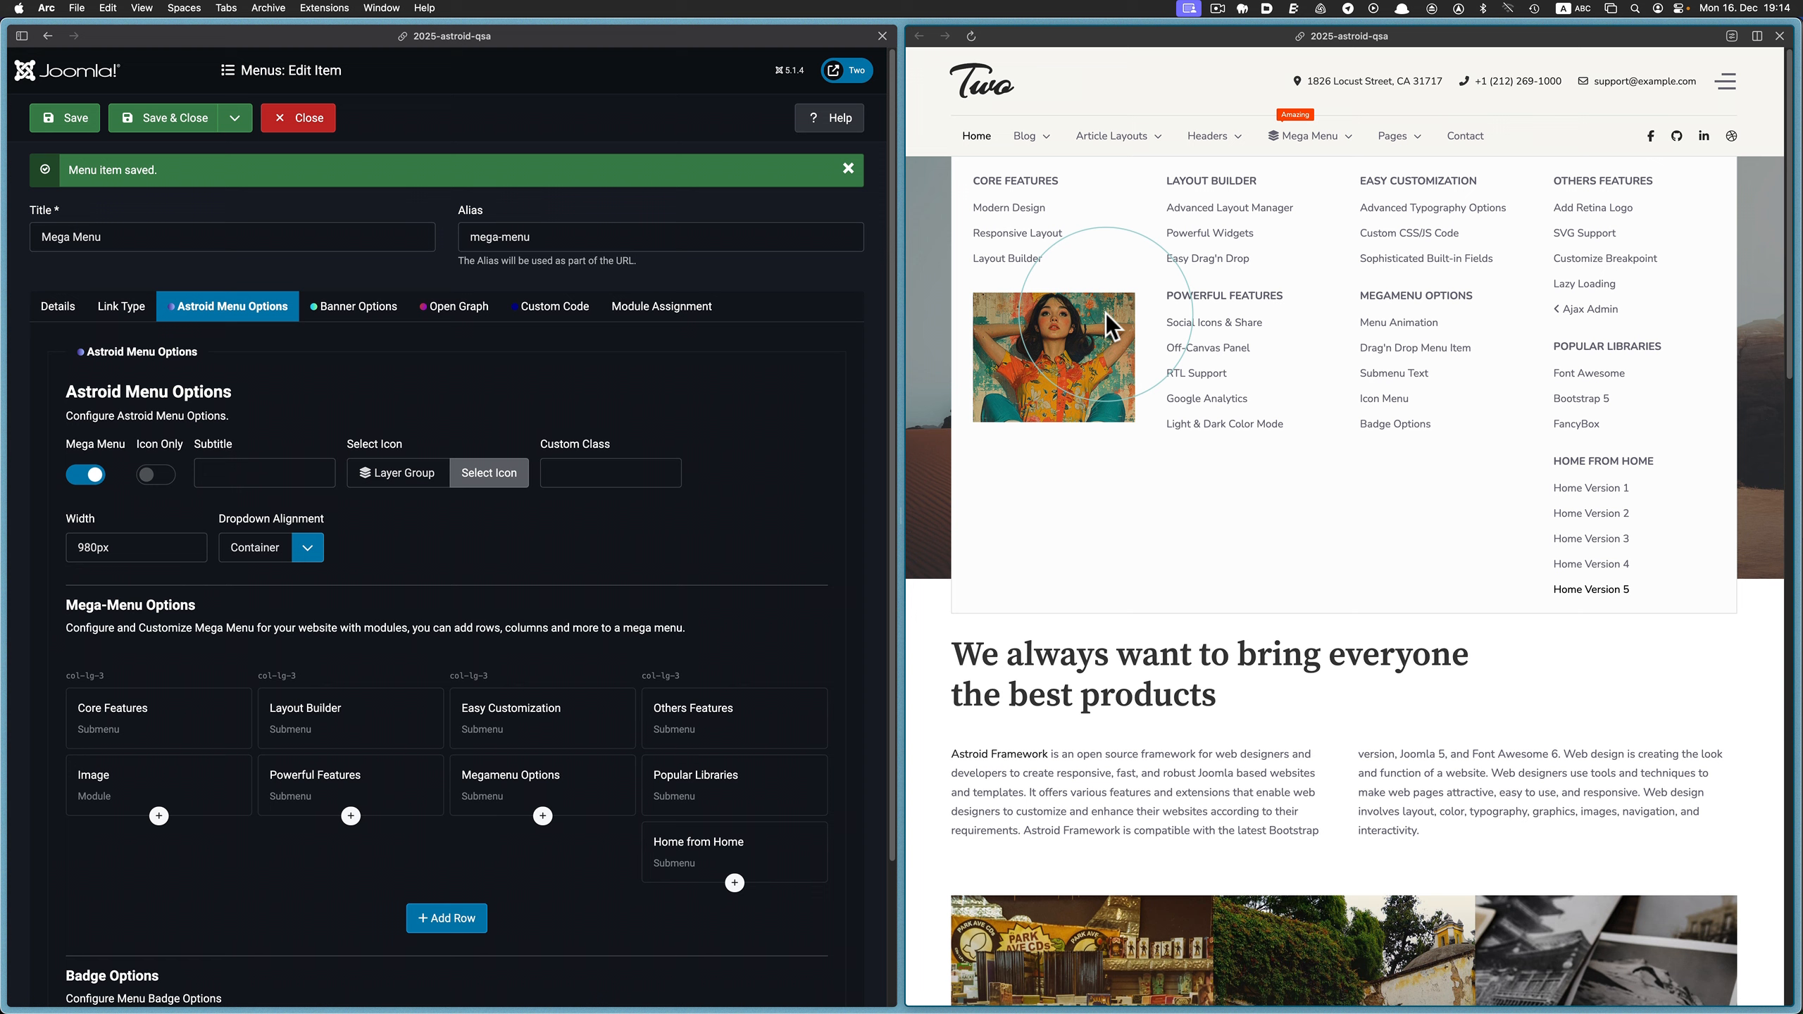
{"action": "mouse_move", "coordinate": [213, 759]}
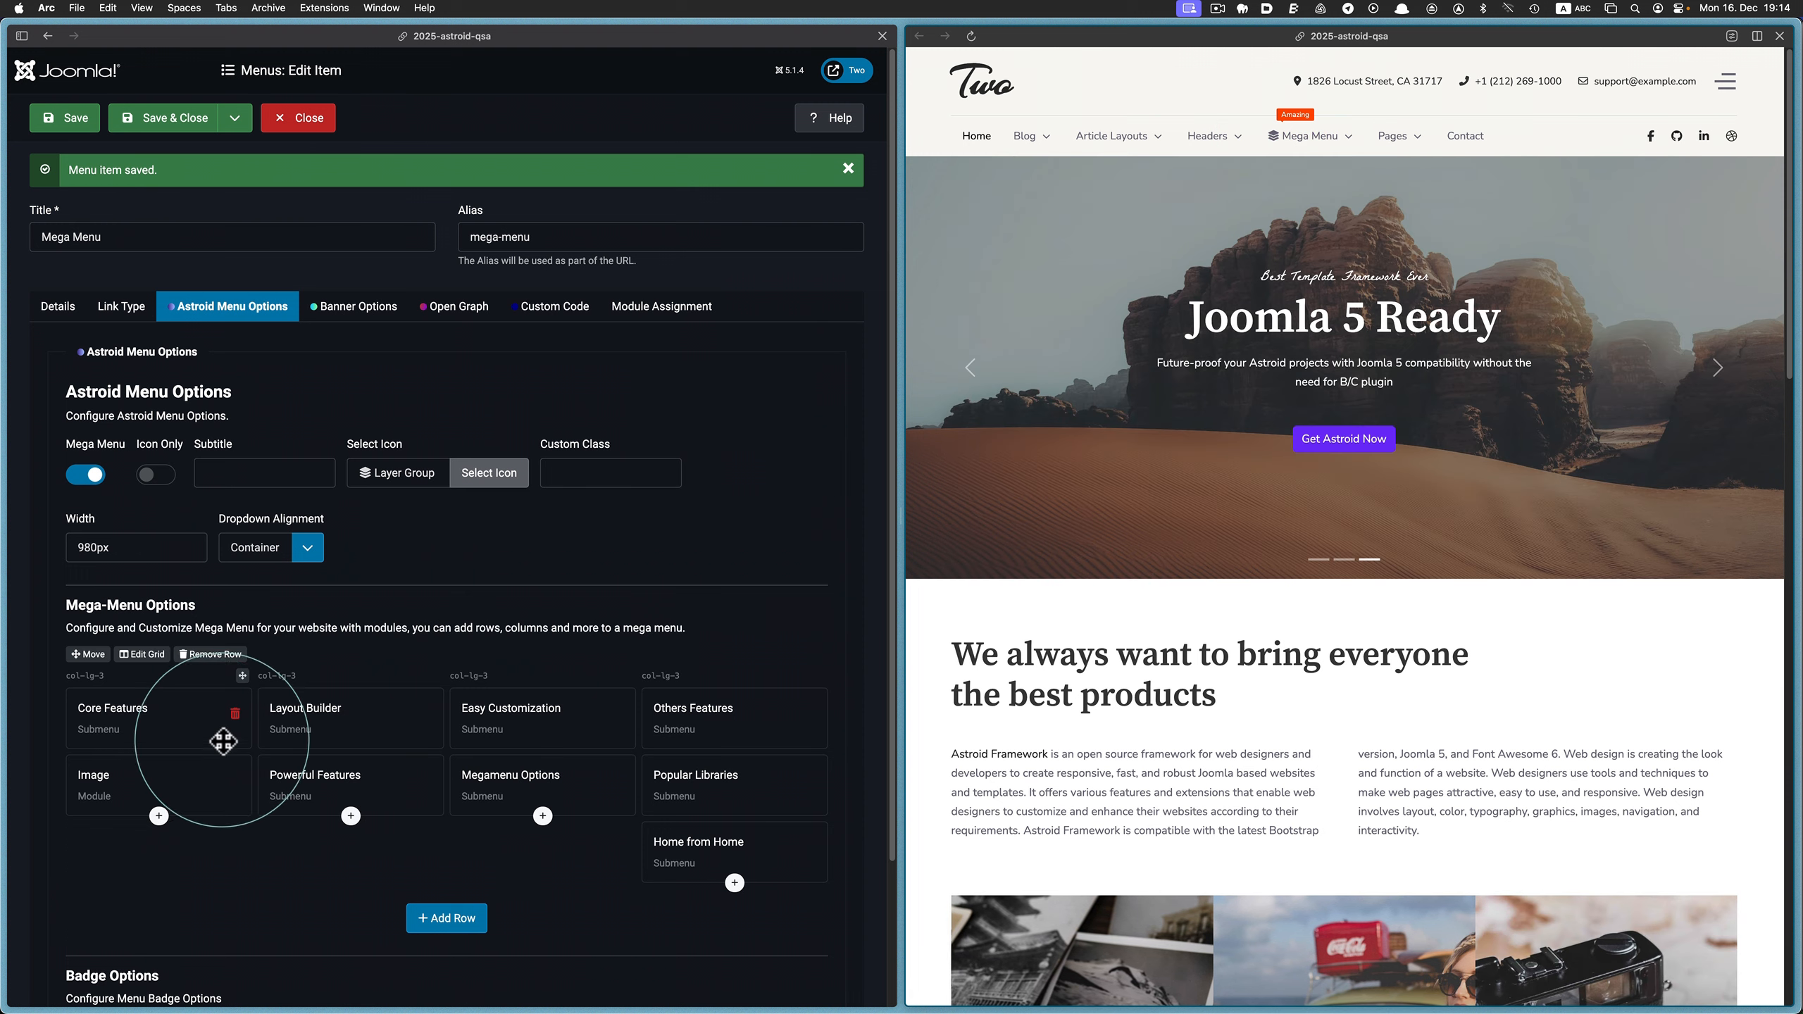
{"action": "left_click_drag", "start_coordinate": [181, 776], "coordinate": [210, 744]}
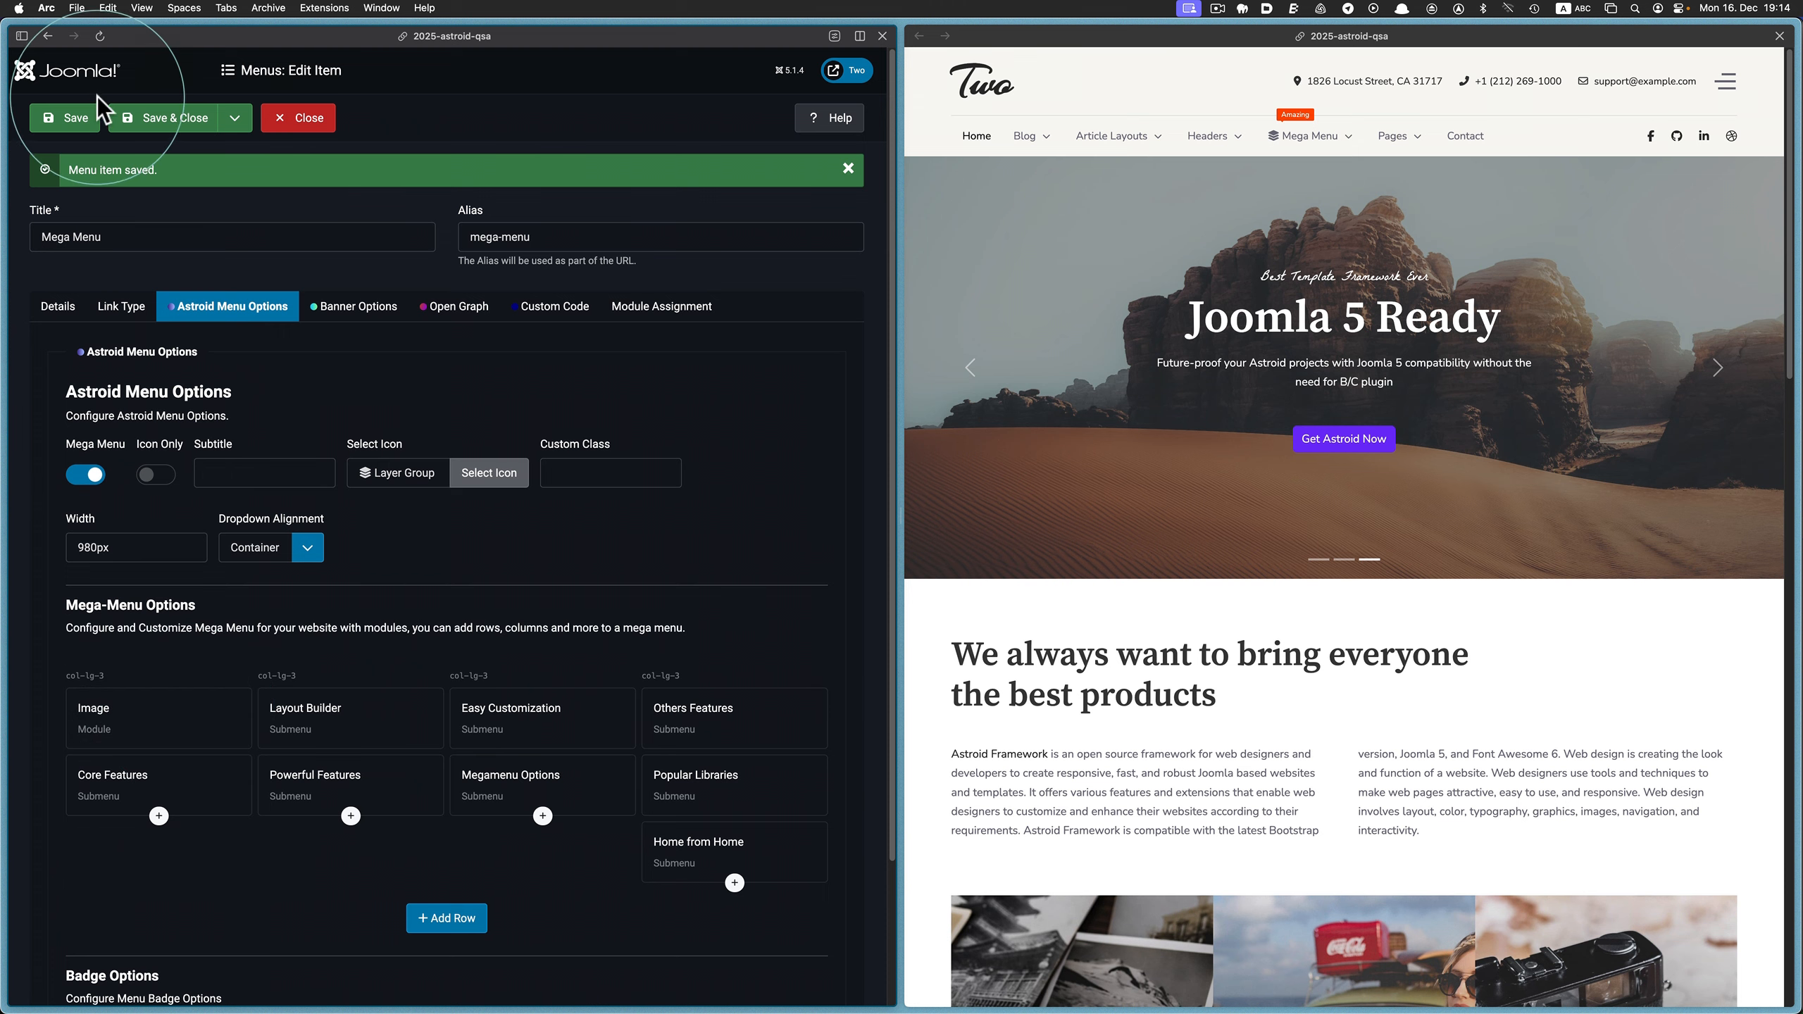
{"action": "left_click", "coordinate": [72, 117]}
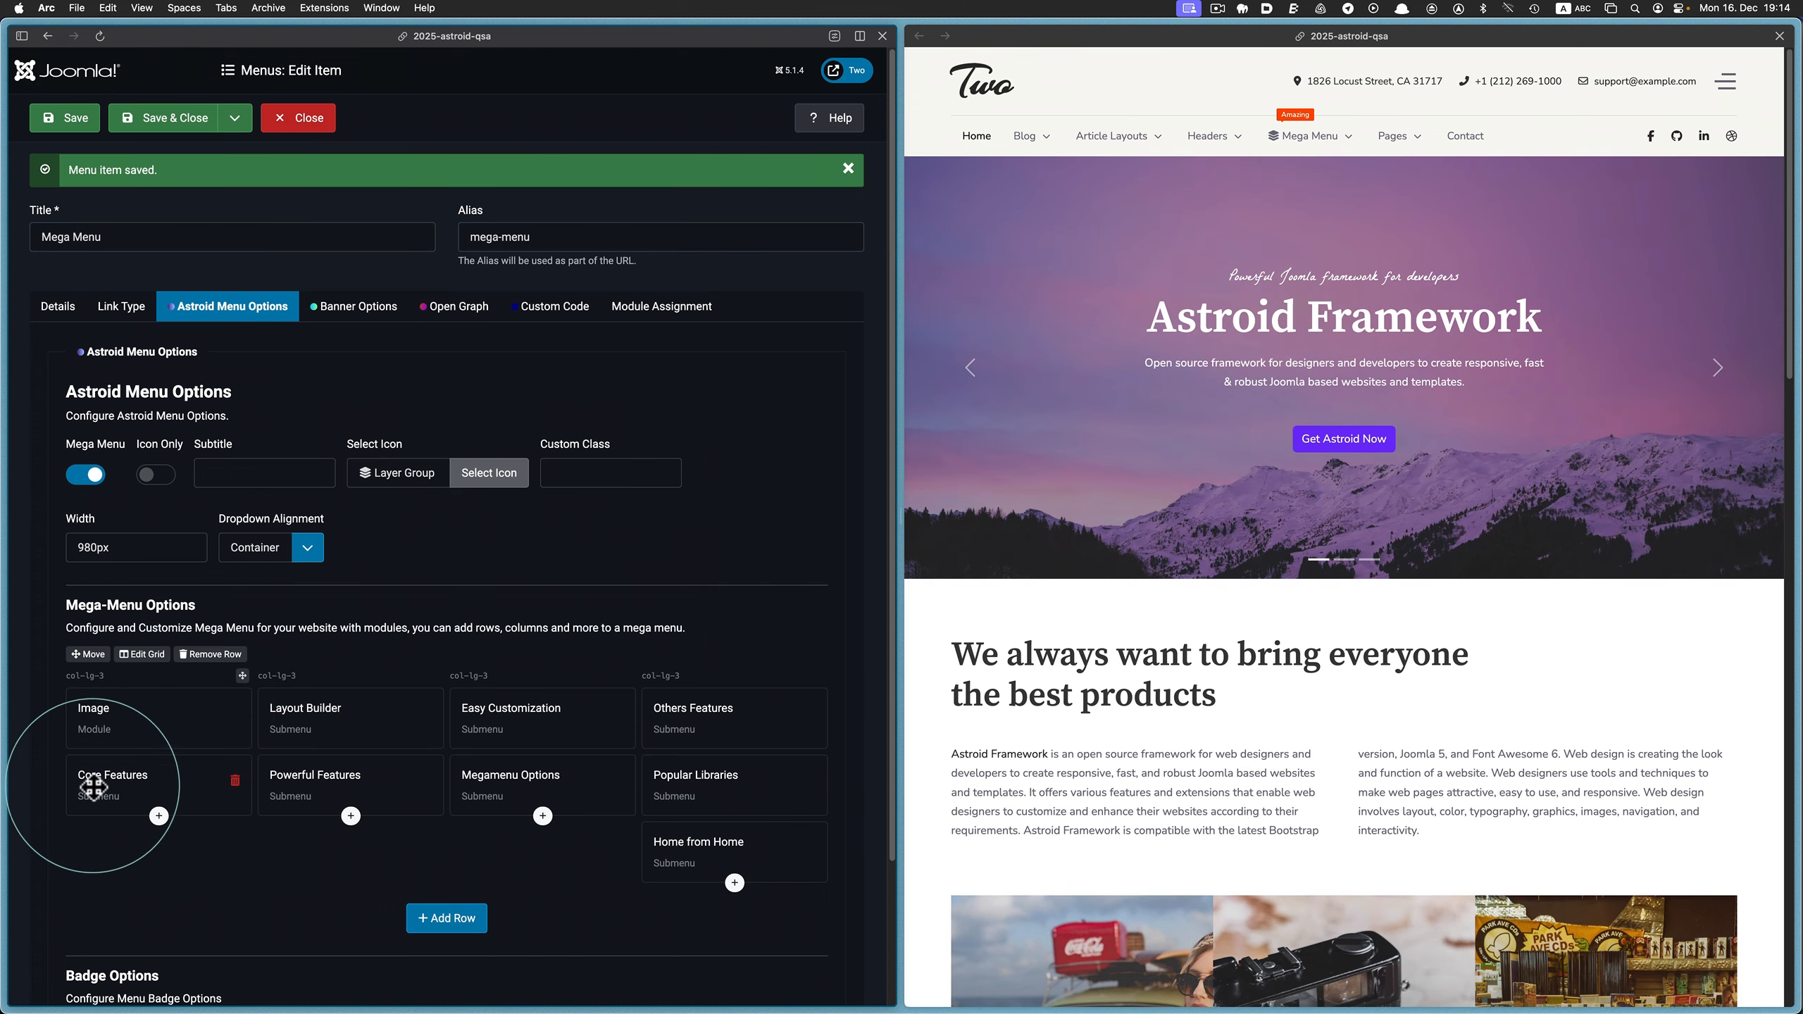
{"action": "left_click", "coordinate": [1119, 80]}
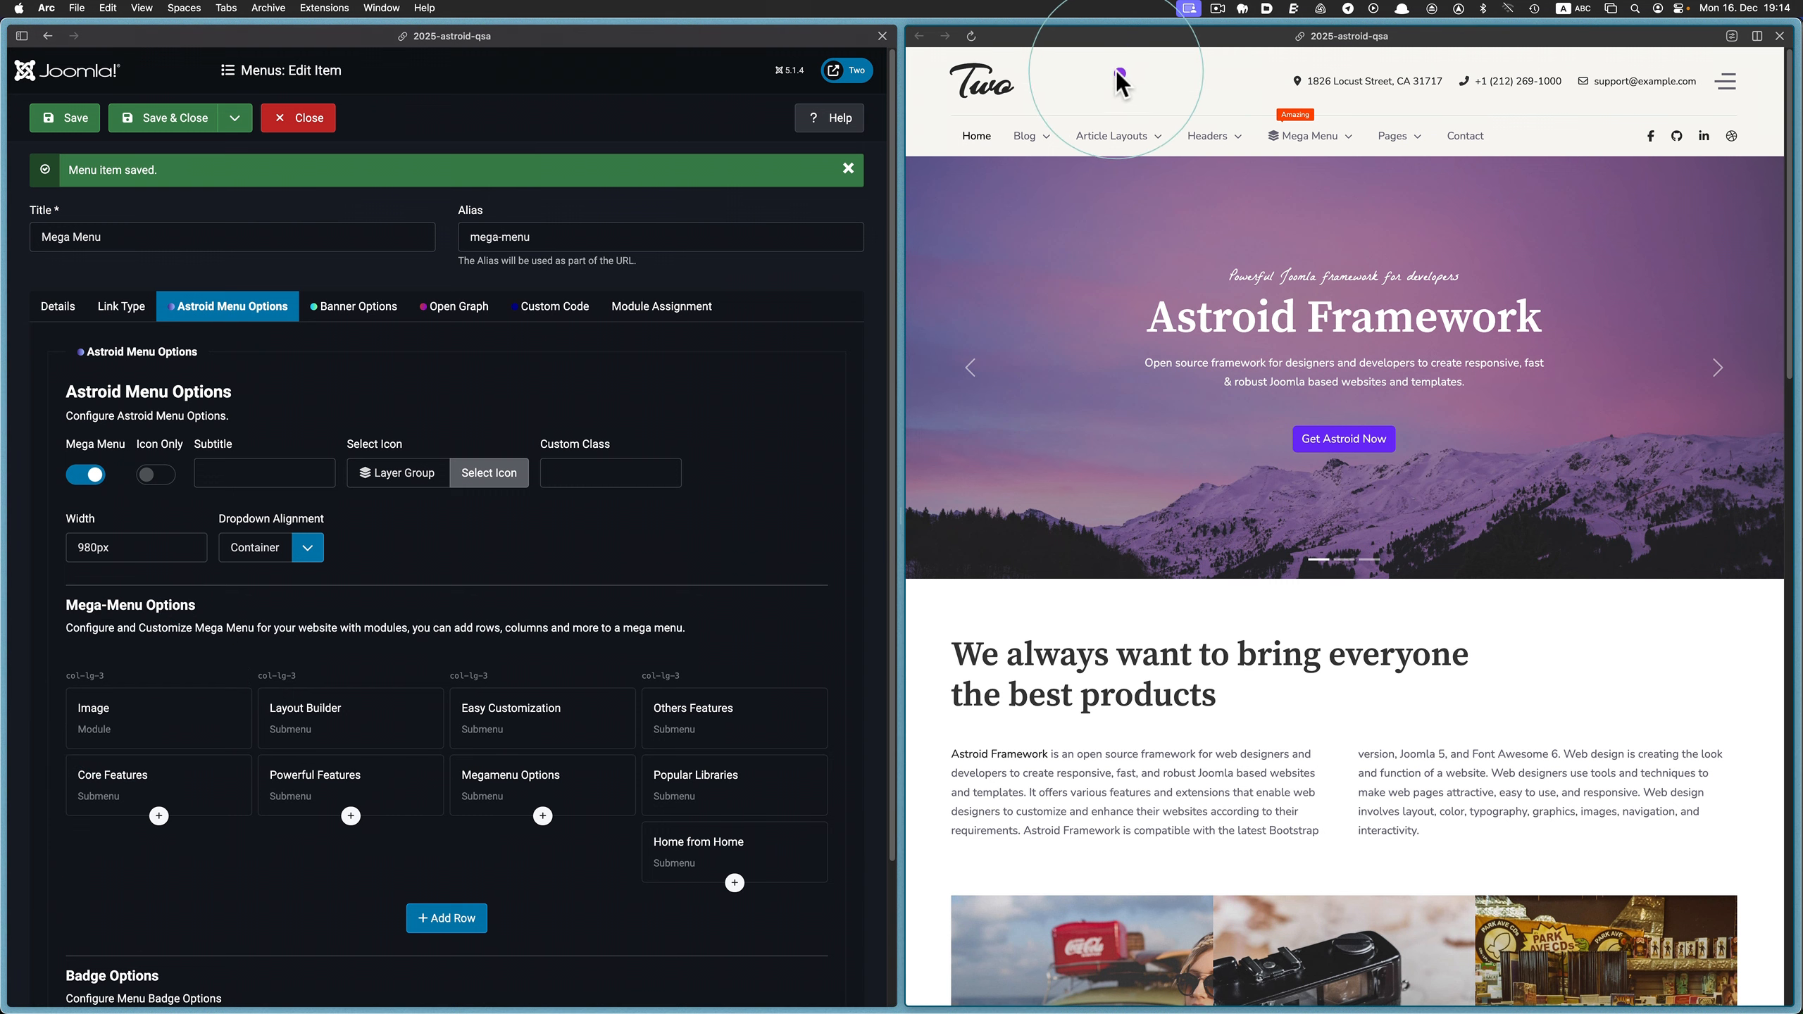
{"action": "left_click", "coordinate": [971, 35]}
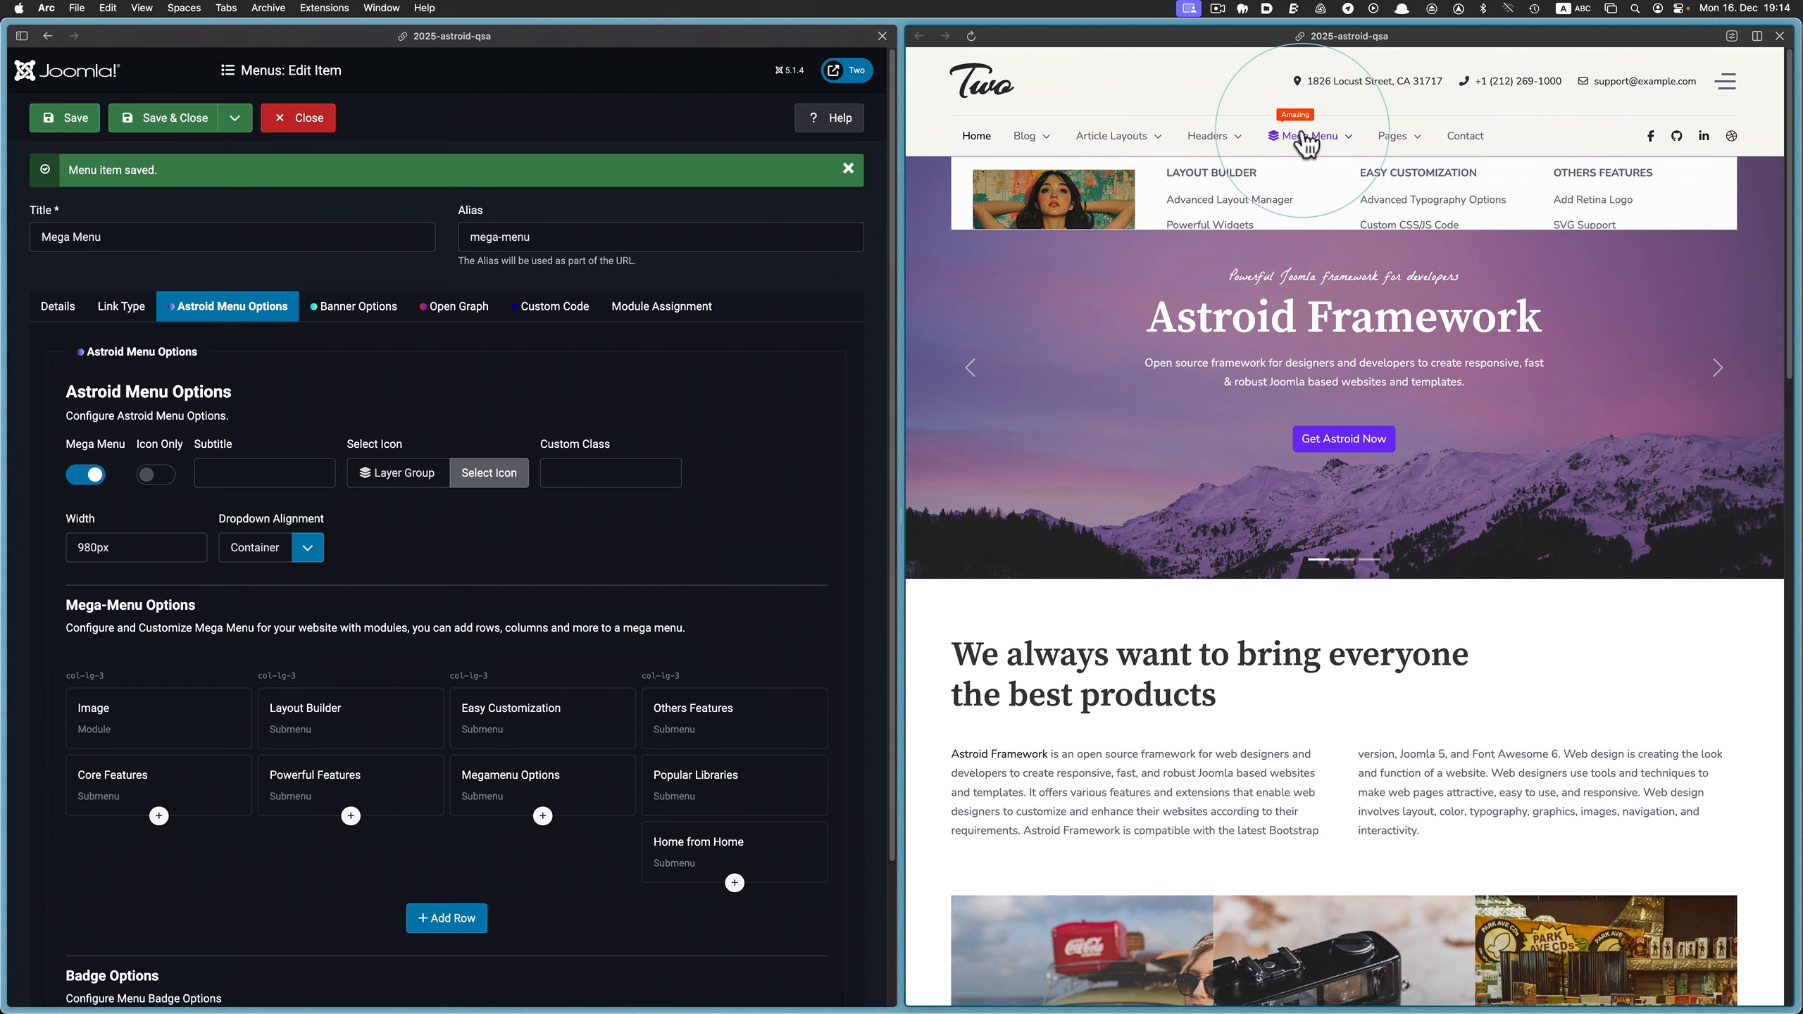
{"action": "mouse_move", "coordinate": [1306, 138]}
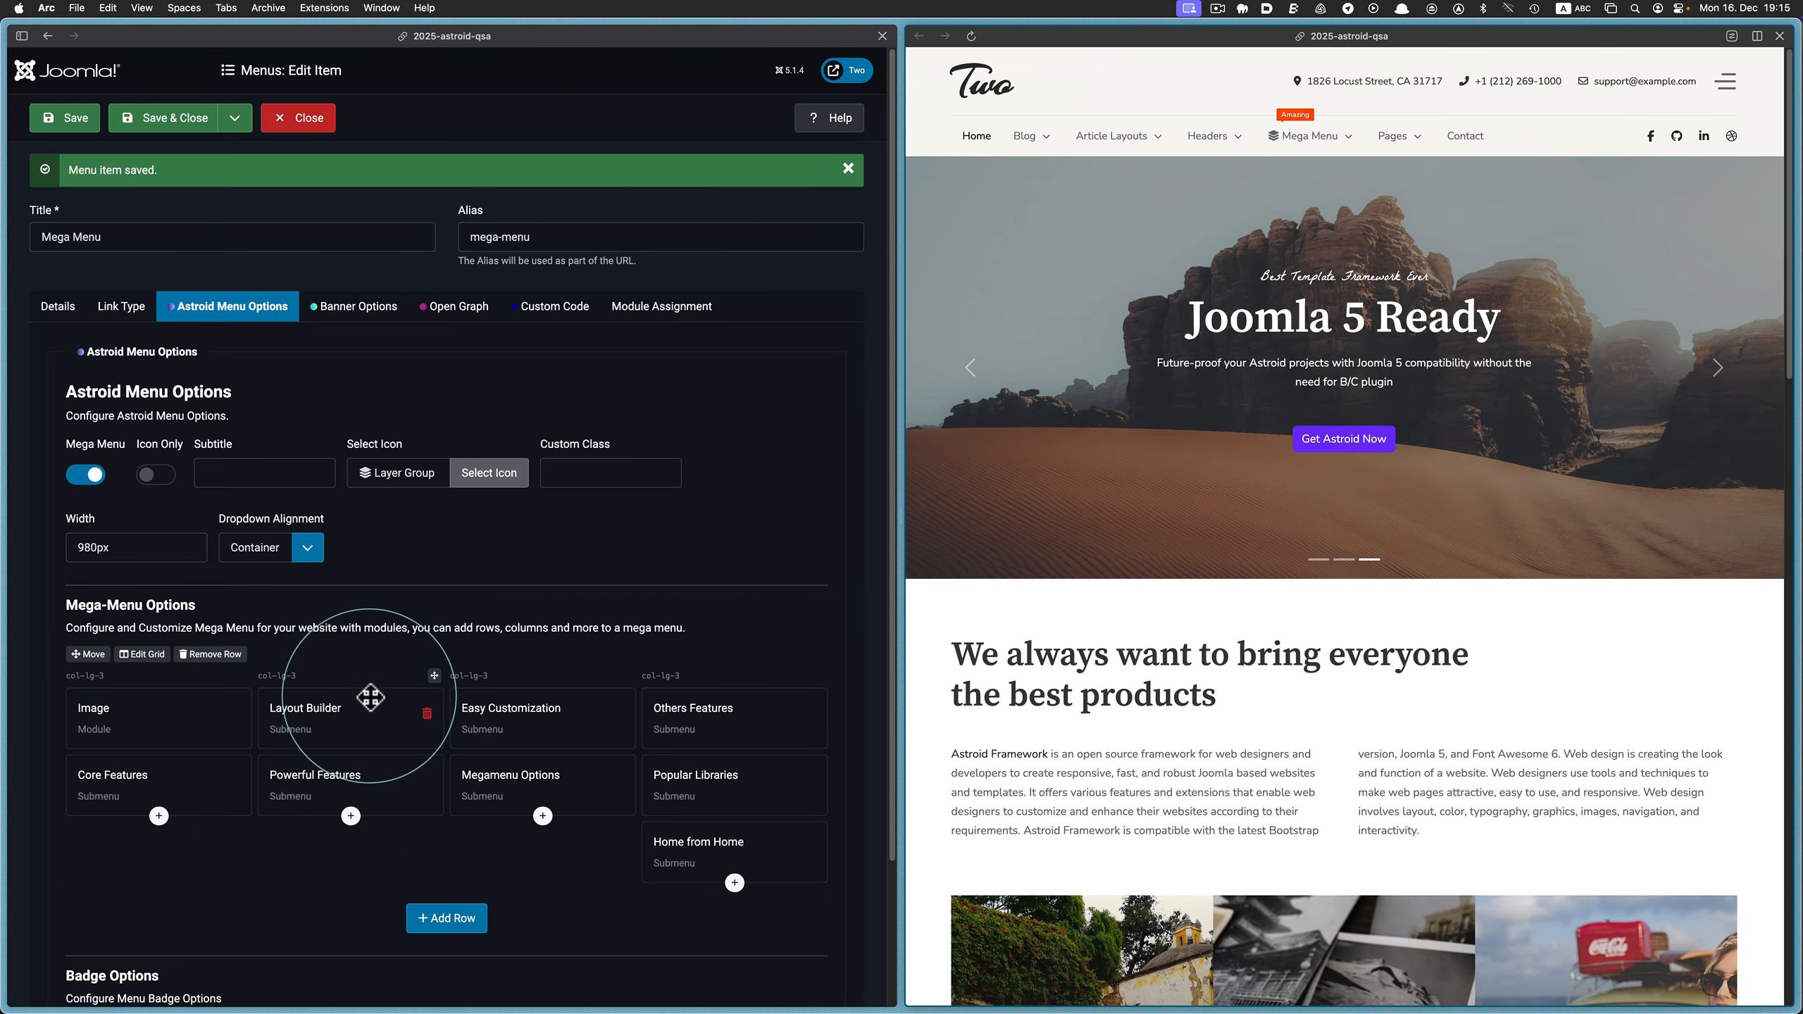
Move the Powerful Features submenu below Megamenu Options in the third column, save the item, and check the dropdown on the reloaded website
{"action": "left_click_drag", "start_coordinate": [376, 774], "coordinate": [541, 752]}
{"action": "left_click_drag", "start_coordinate": [544, 818], "coordinate": [543, 856]}
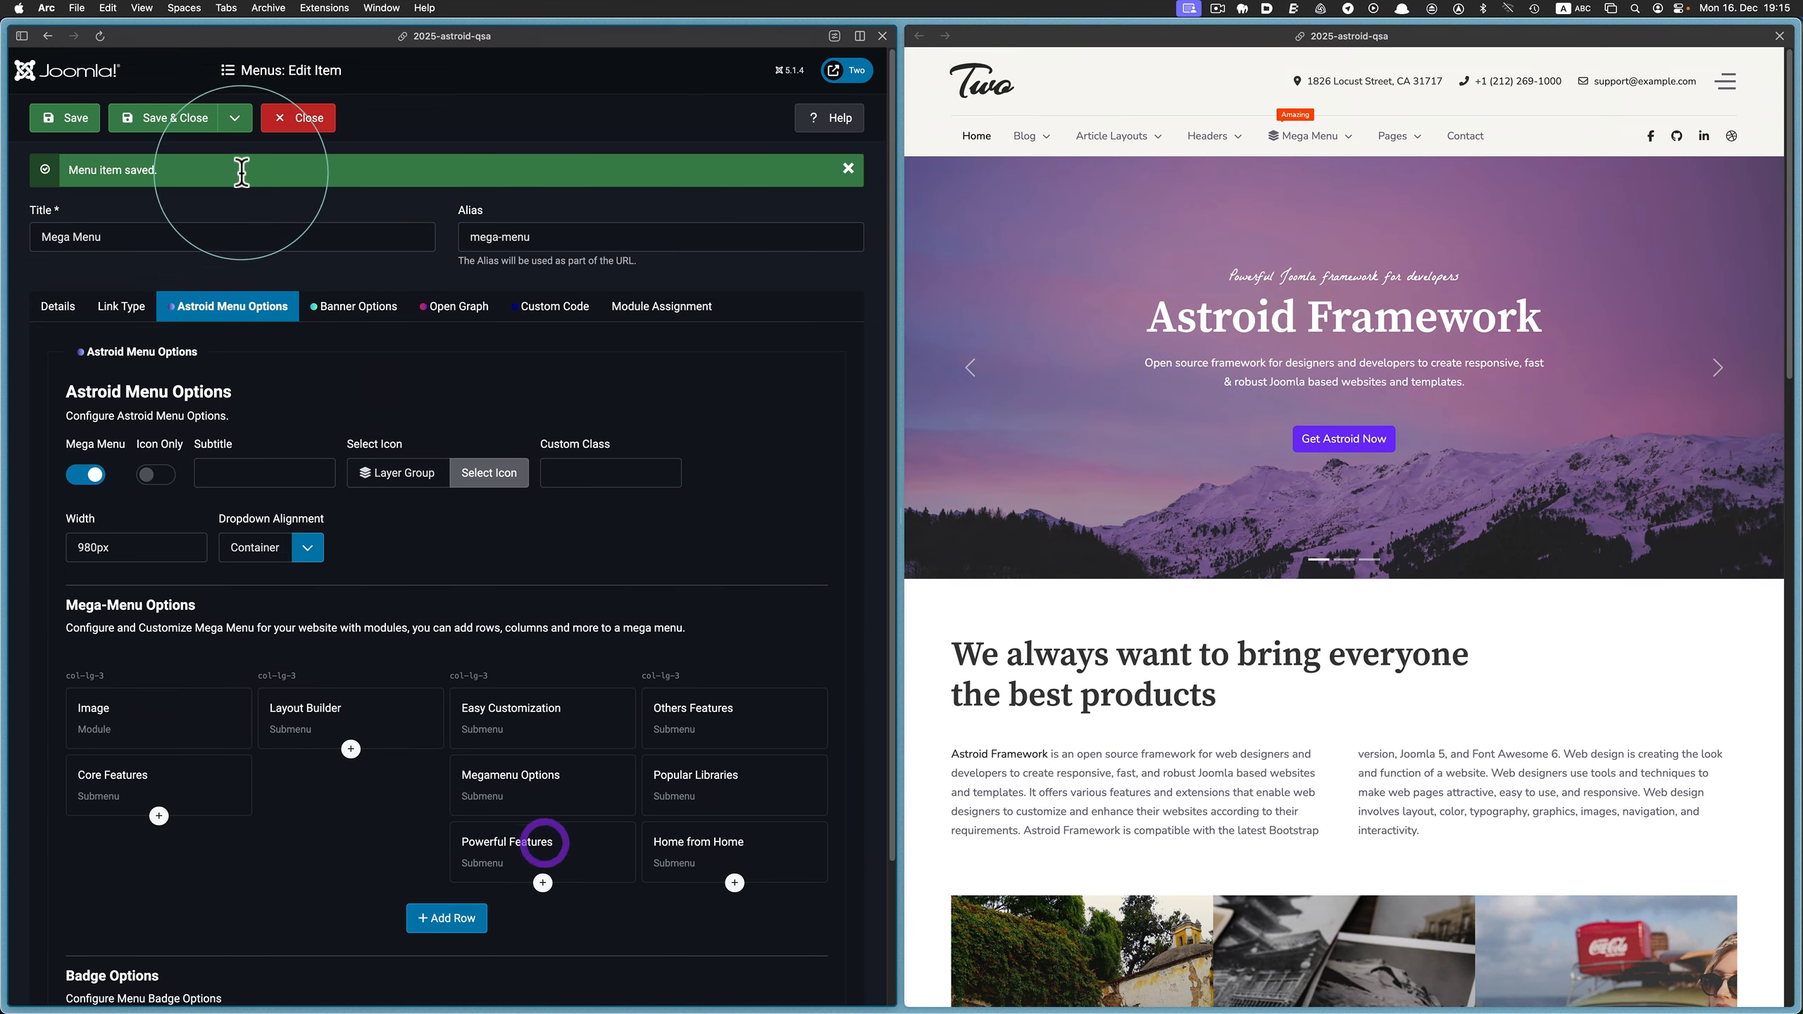
{"action": "left_click", "coordinate": [74, 119]}
{"action": "left_click", "coordinate": [1151, 69]}
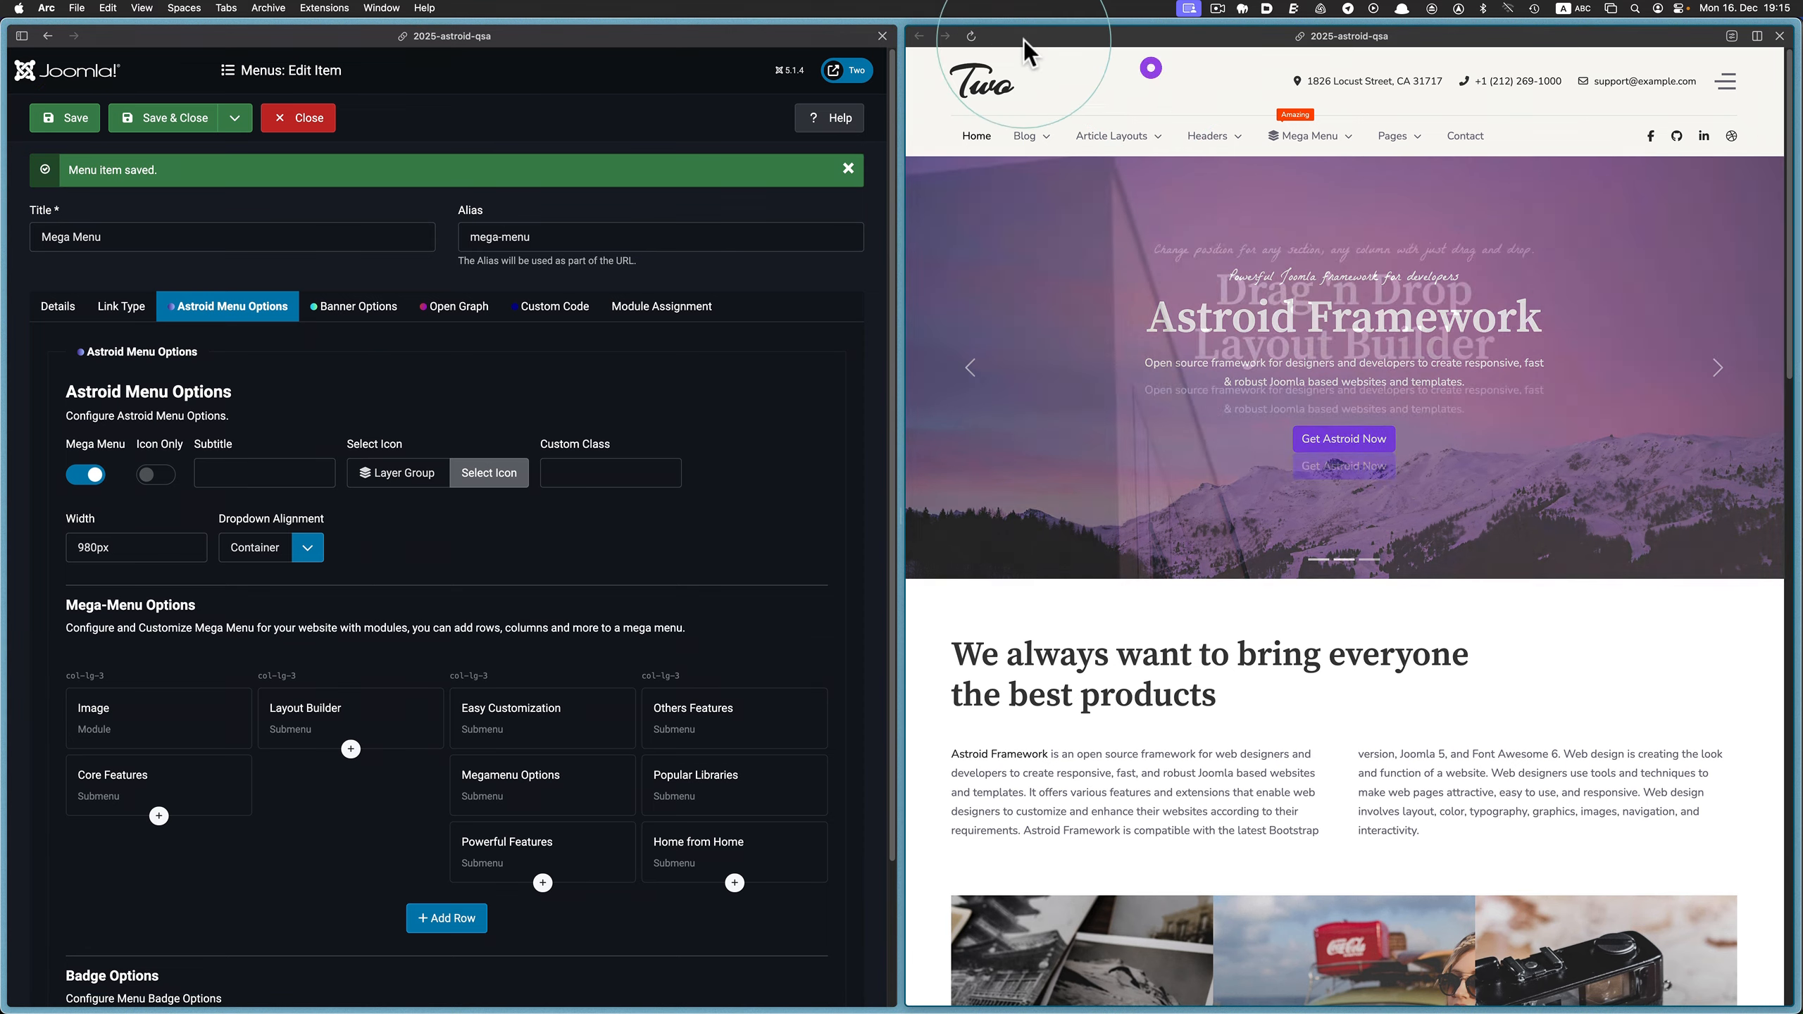
{"action": "left_click", "coordinate": [974, 37]}
{"action": "left_click", "coordinate": [1328, 142]}
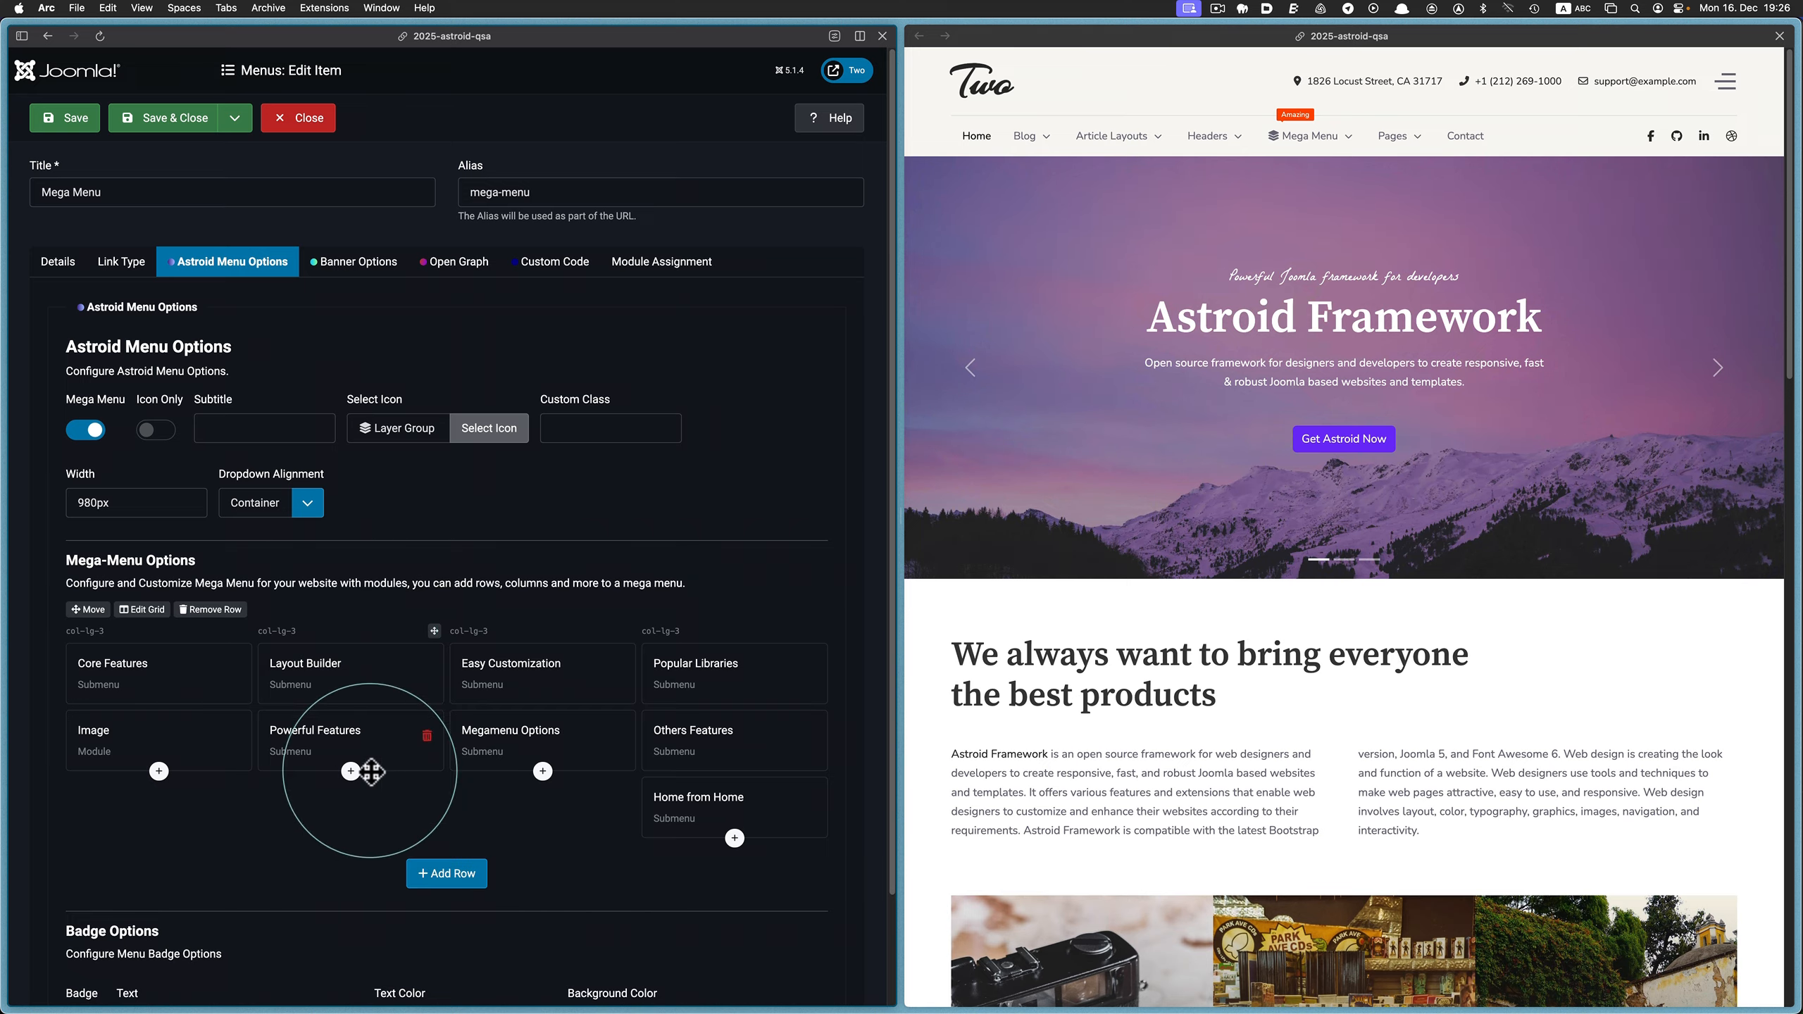
Add a new mega menu row with the six-column 2-2-2-2-2-2 grid layout
{"action": "left_click", "coordinate": [446, 875]}
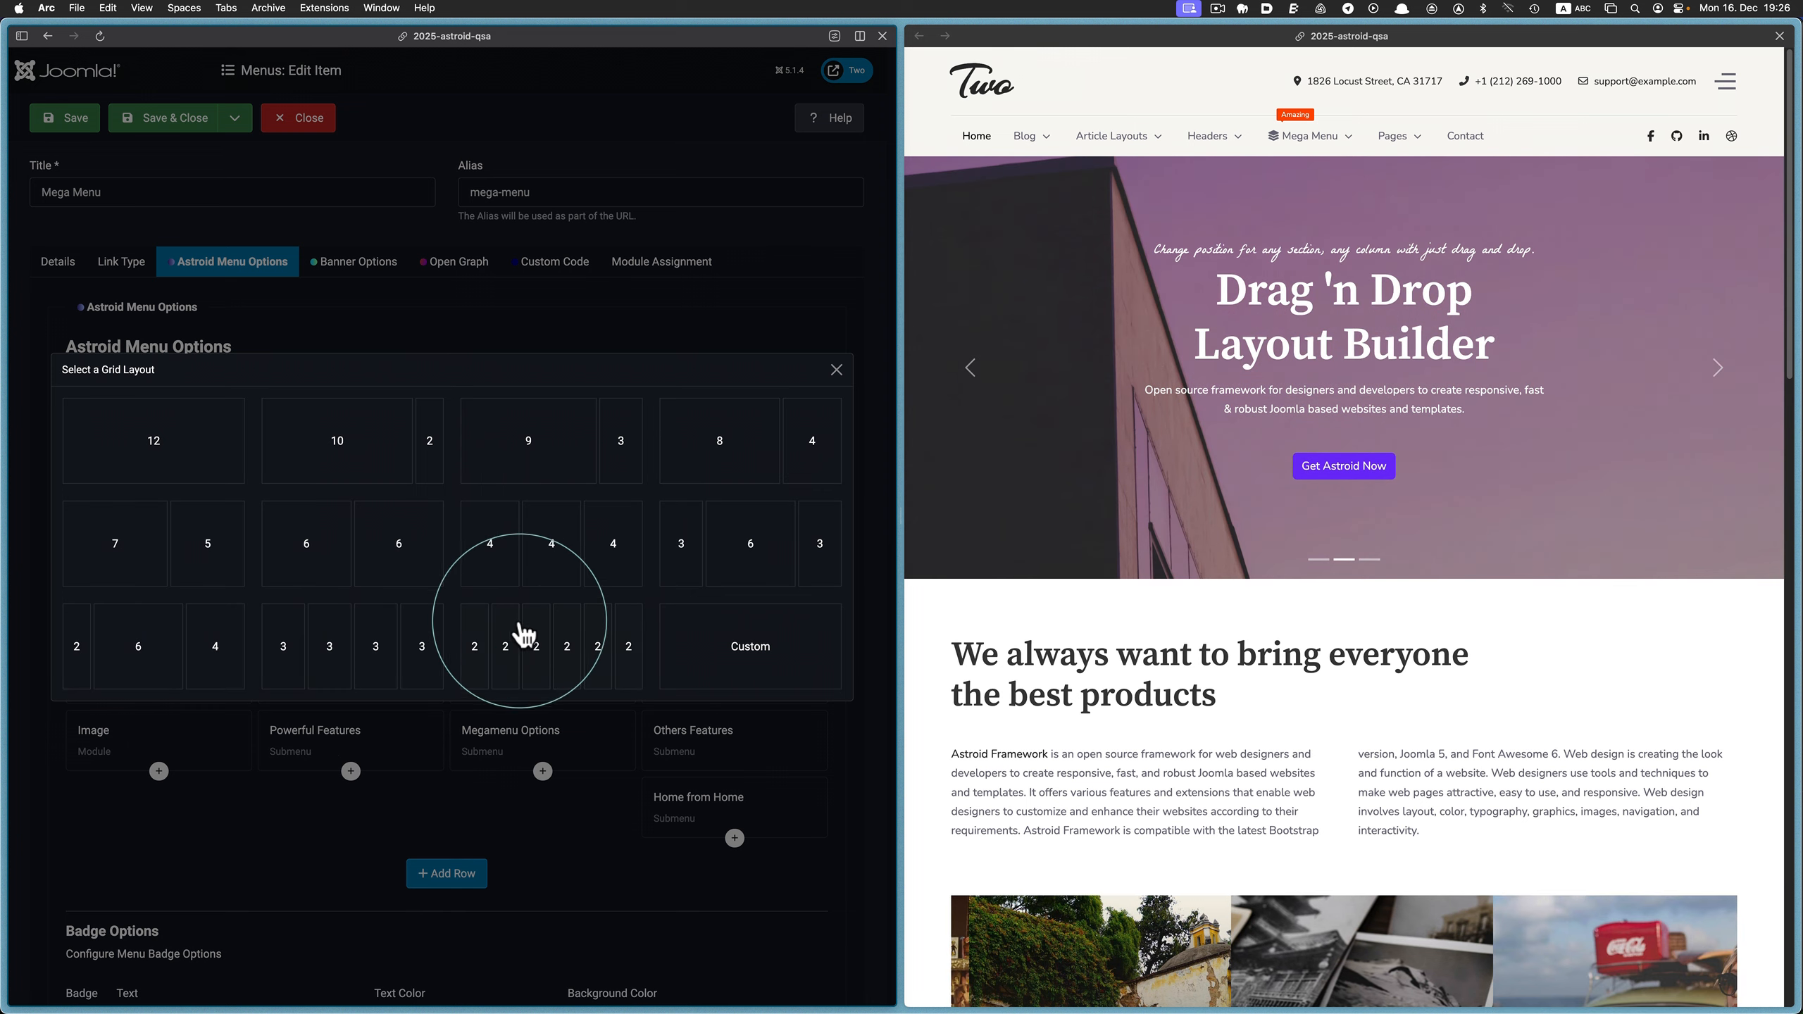
{"action": "left_click", "coordinate": [562, 652]}
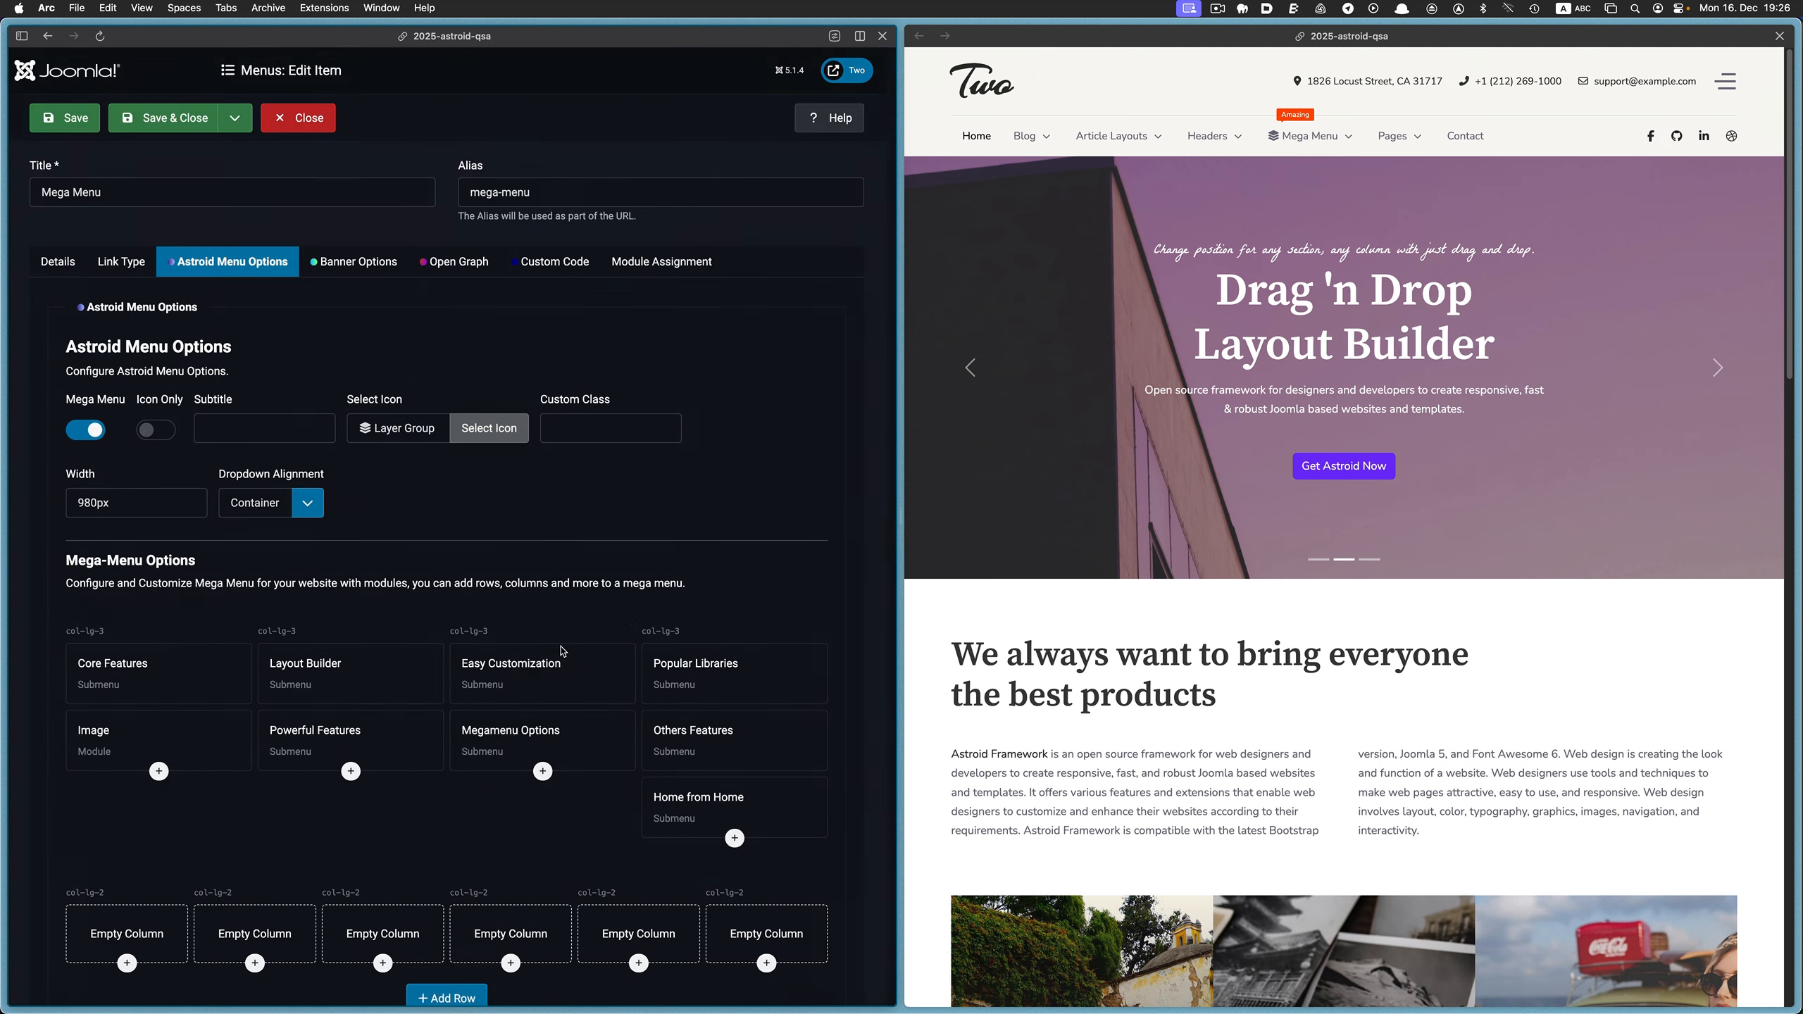
{"action": "scroll", "coordinate": [470, 749], "scroll_direction": "down", "scroll_amount": 3}
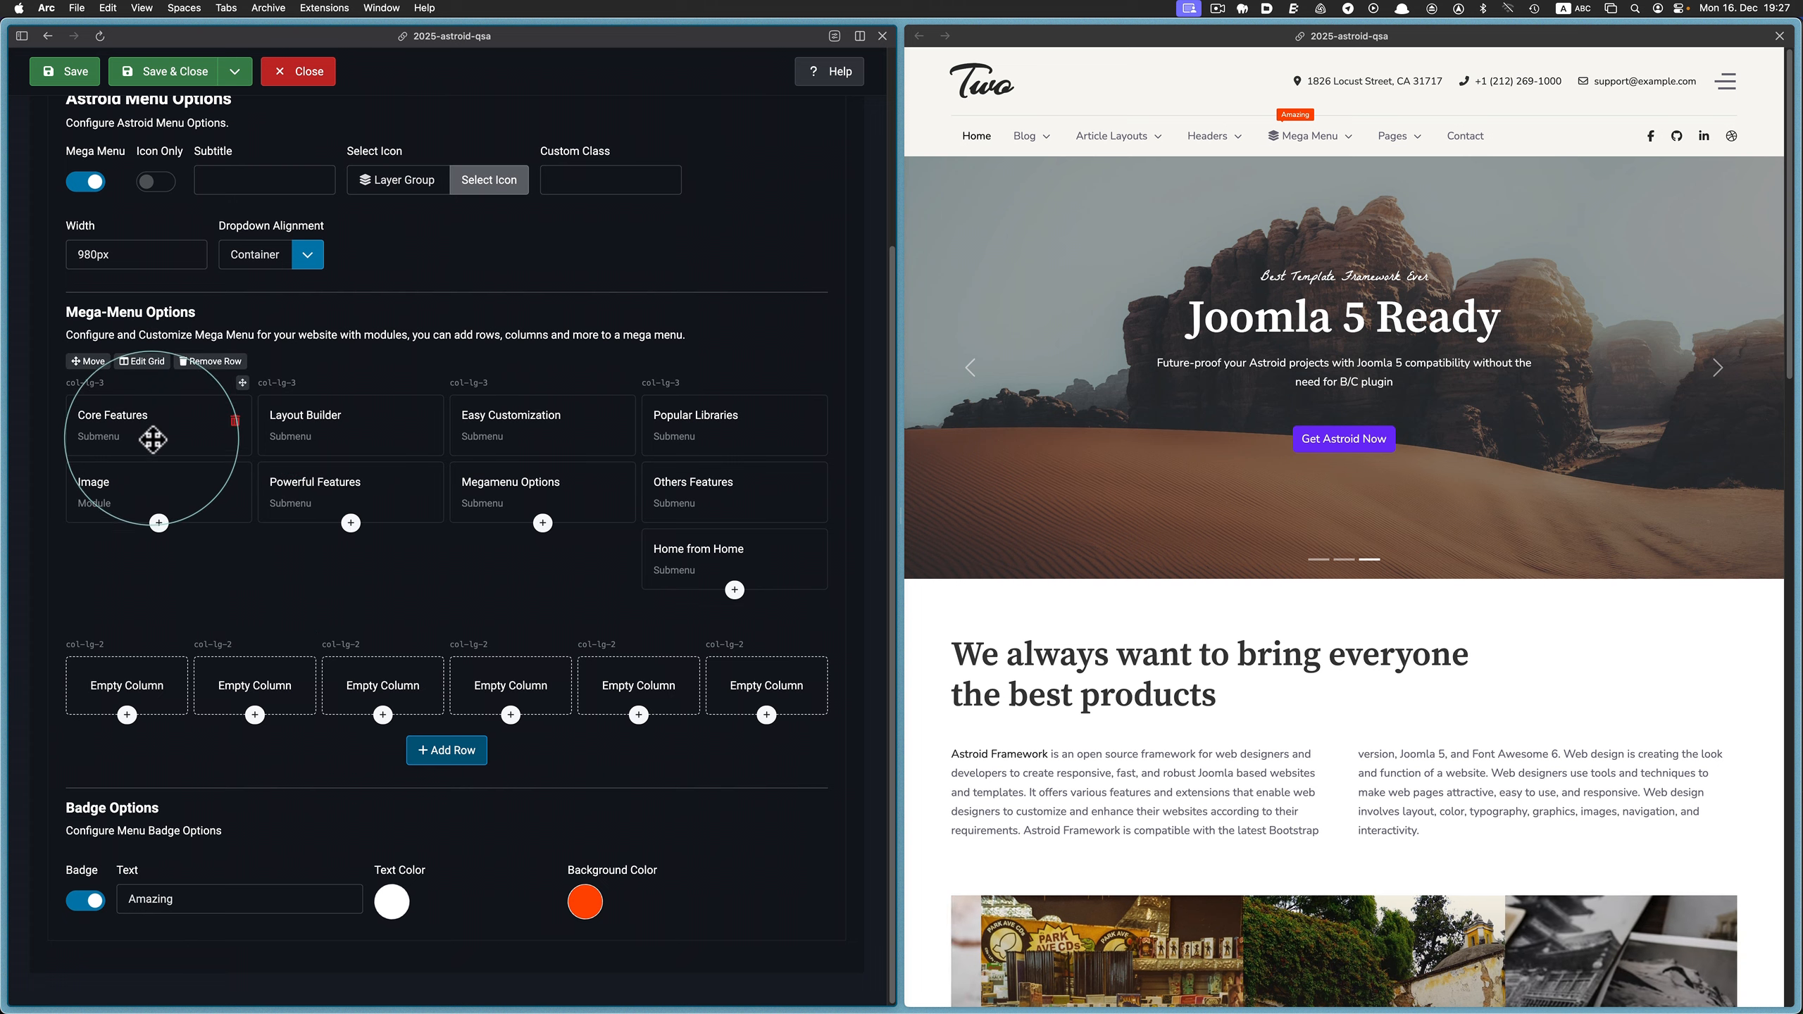
Move each upper column's elements into the matching column of the six-column row, placing the Home from Home submenu alone in the fifth column
{"action": "left_click_drag", "start_coordinate": [151, 431], "coordinate": [134, 685]}
{"action": "left_click_drag", "start_coordinate": [145, 414], "coordinate": [123, 724]}
{"action": "left_click_drag", "start_coordinate": [283, 441], "coordinate": [254, 673]}
{"action": "left_click_drag", "start_coordinate": [334, 417], "coordinate": [252, 667]}
{"action": "left_click_drag", "start_coordinate": [474, 419], "coordinate": [376, 703]}
{"action": "left_click_drag", "start_coordinate": [682, 419], "coordinate": [503, 652]}
{"action": "left_click_drag", "start_coordinate": [642, 457], "coordinate": [490, 679]}
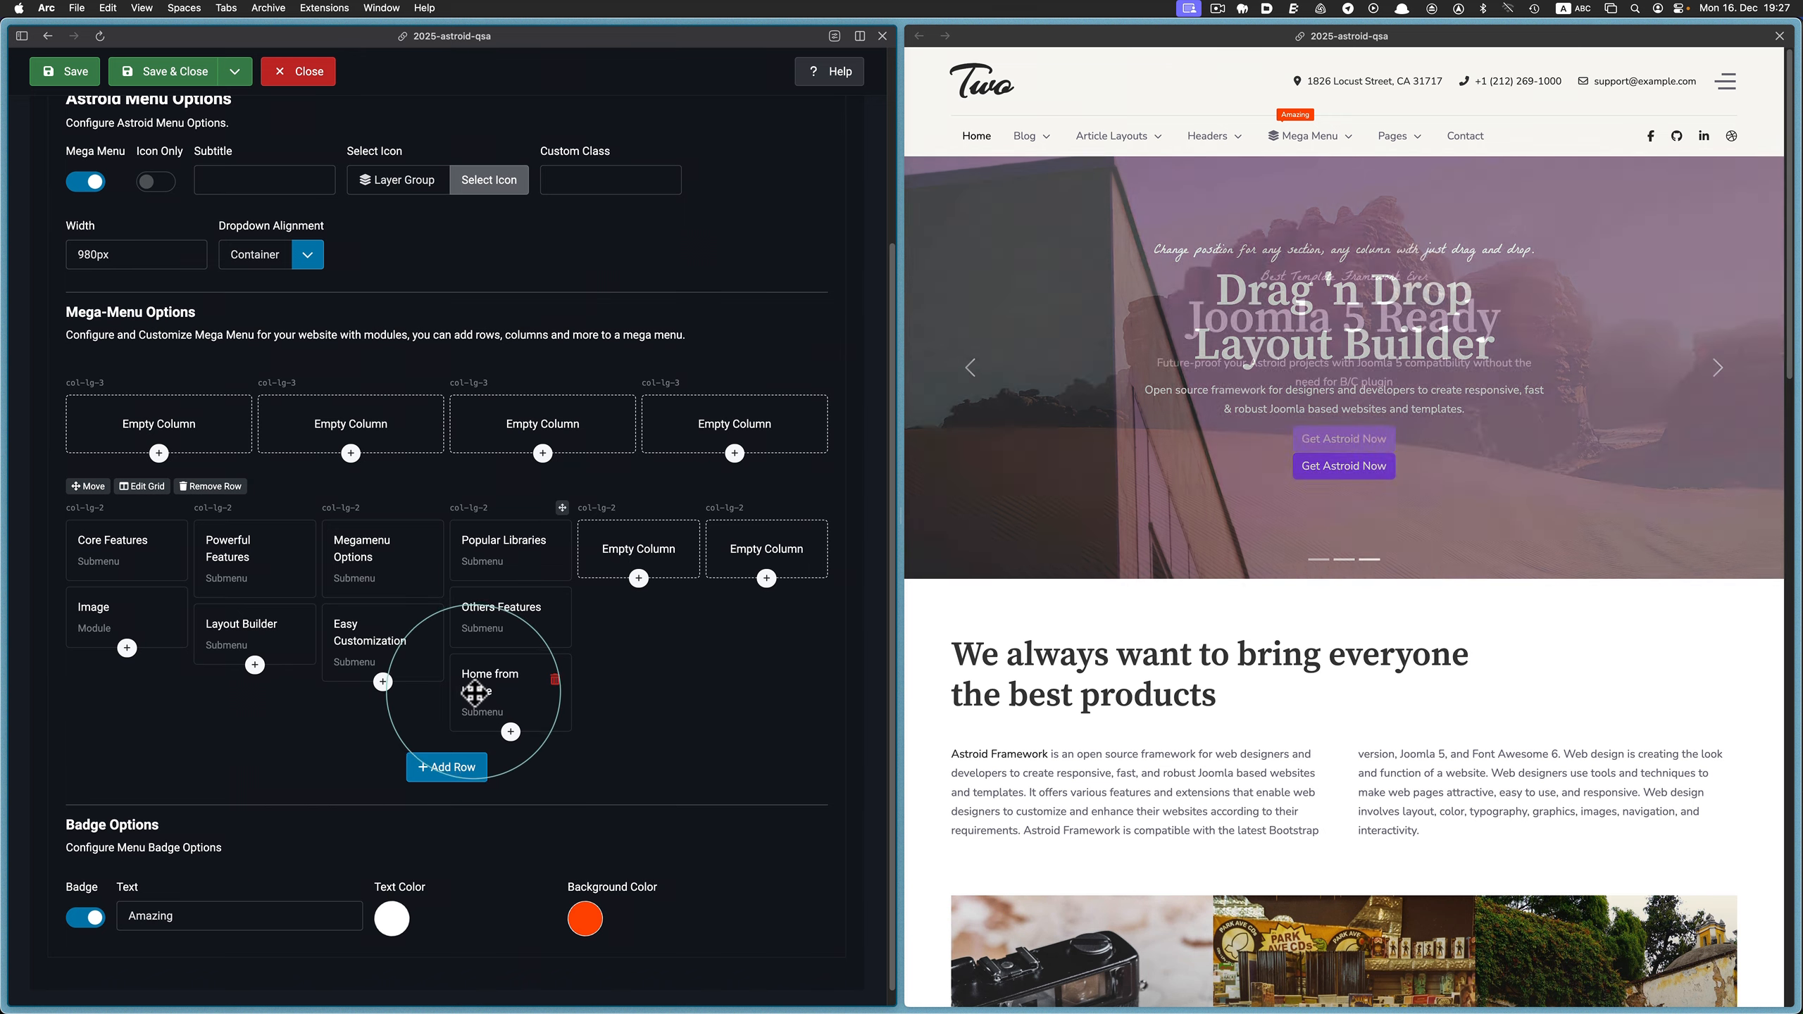
{"action": "left_click_drag", "start_coordinate": [507, 689], "coordinate": [637, 575]}
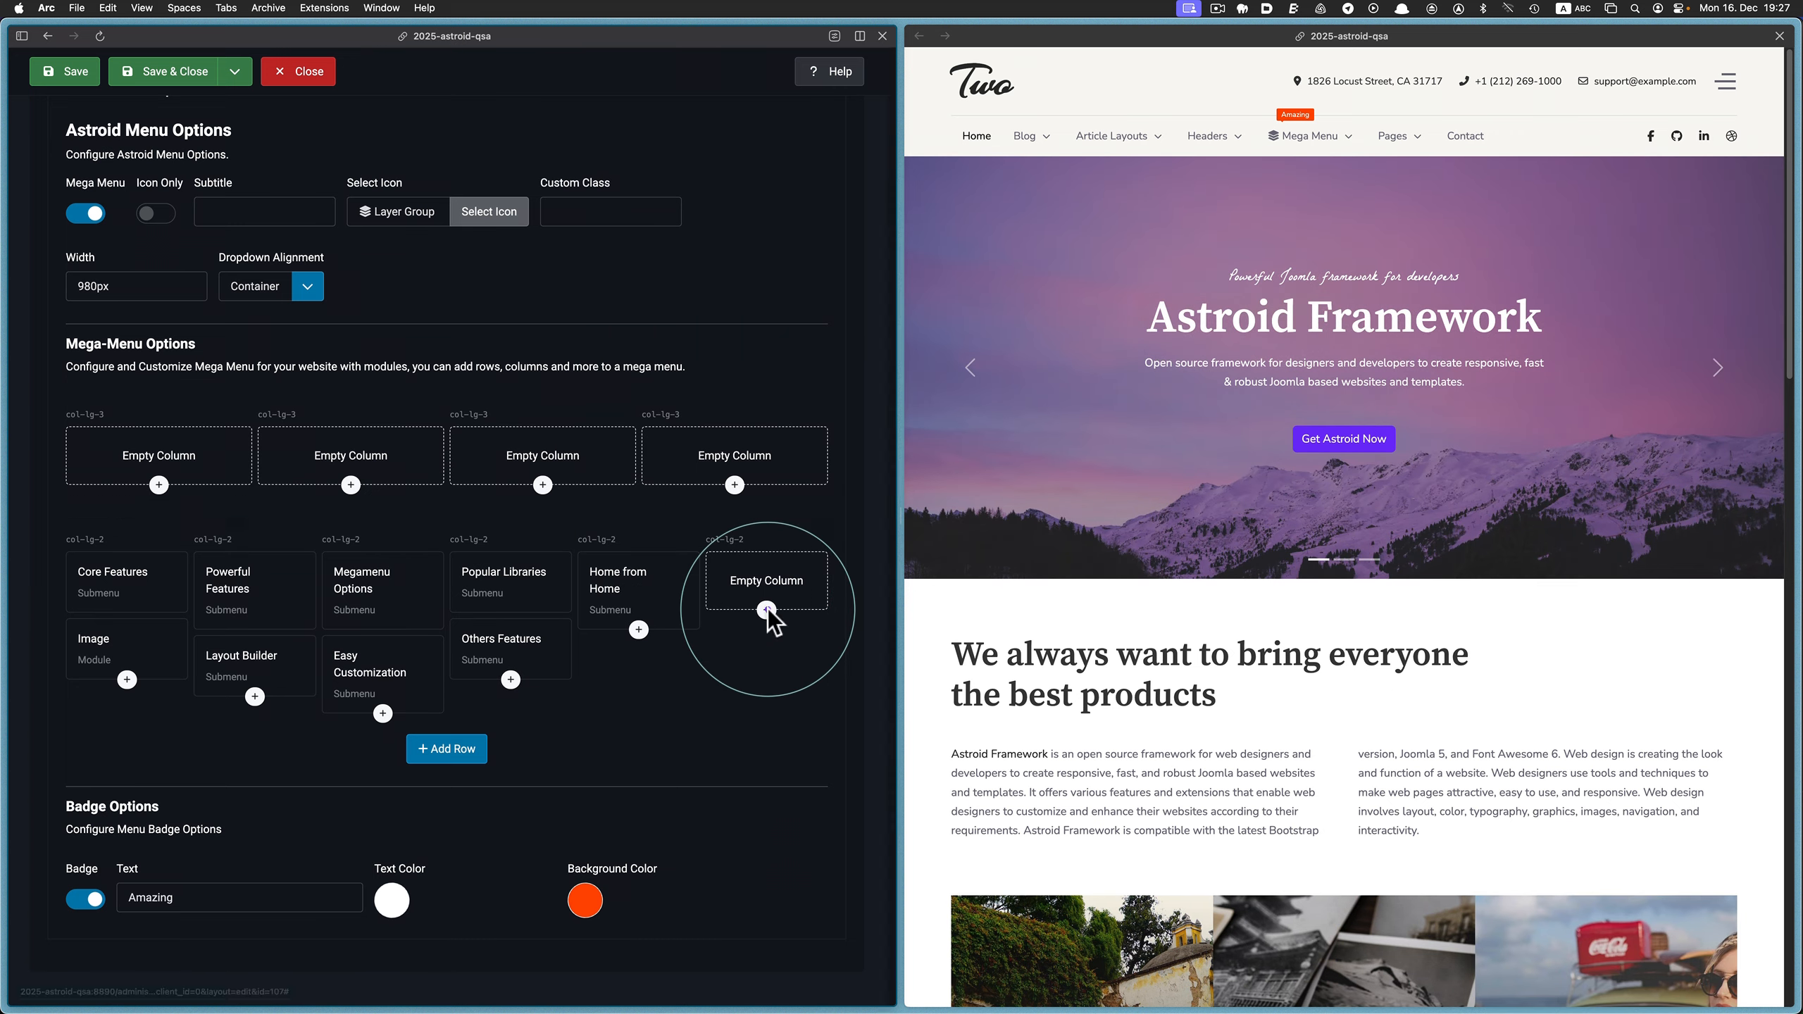
Add the Login Form module to the sixth column, save the item, and check the Mega Menu dropdown on the reloaded website
{"action": "left_click", "coordinate": [767, 609]}
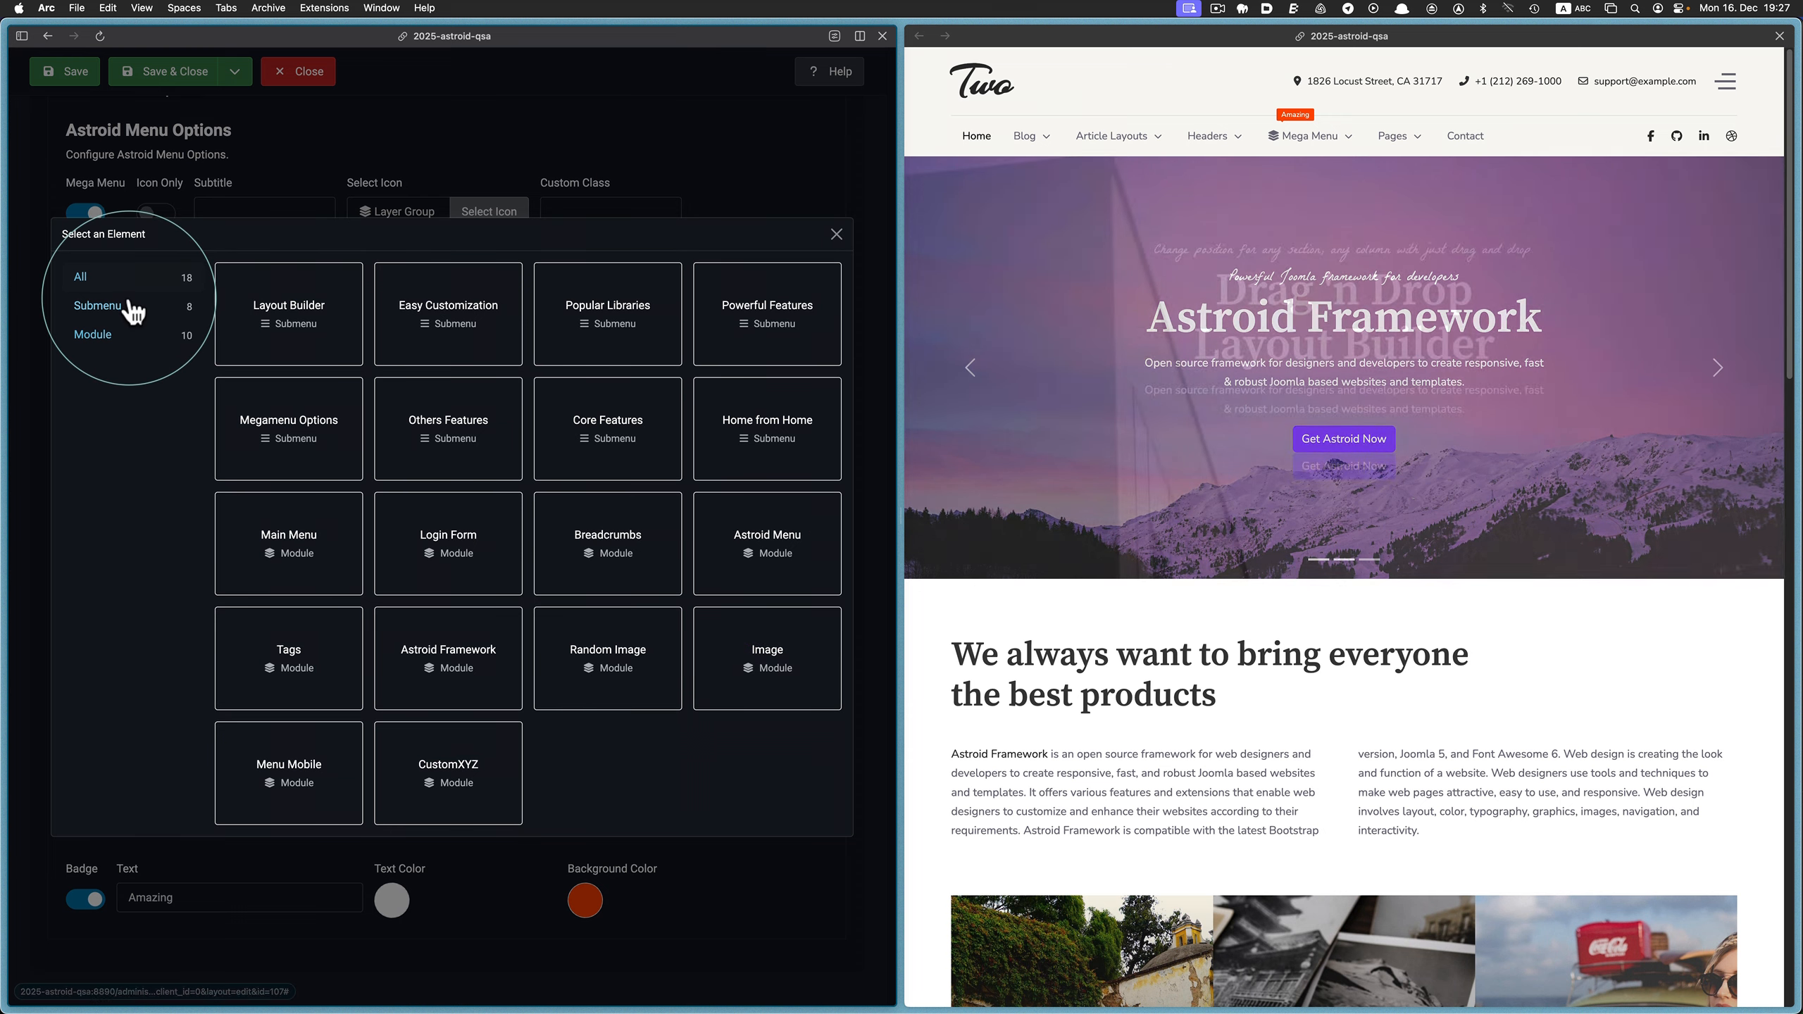
{"action": "left_click", "coordinate": [111, 334]}
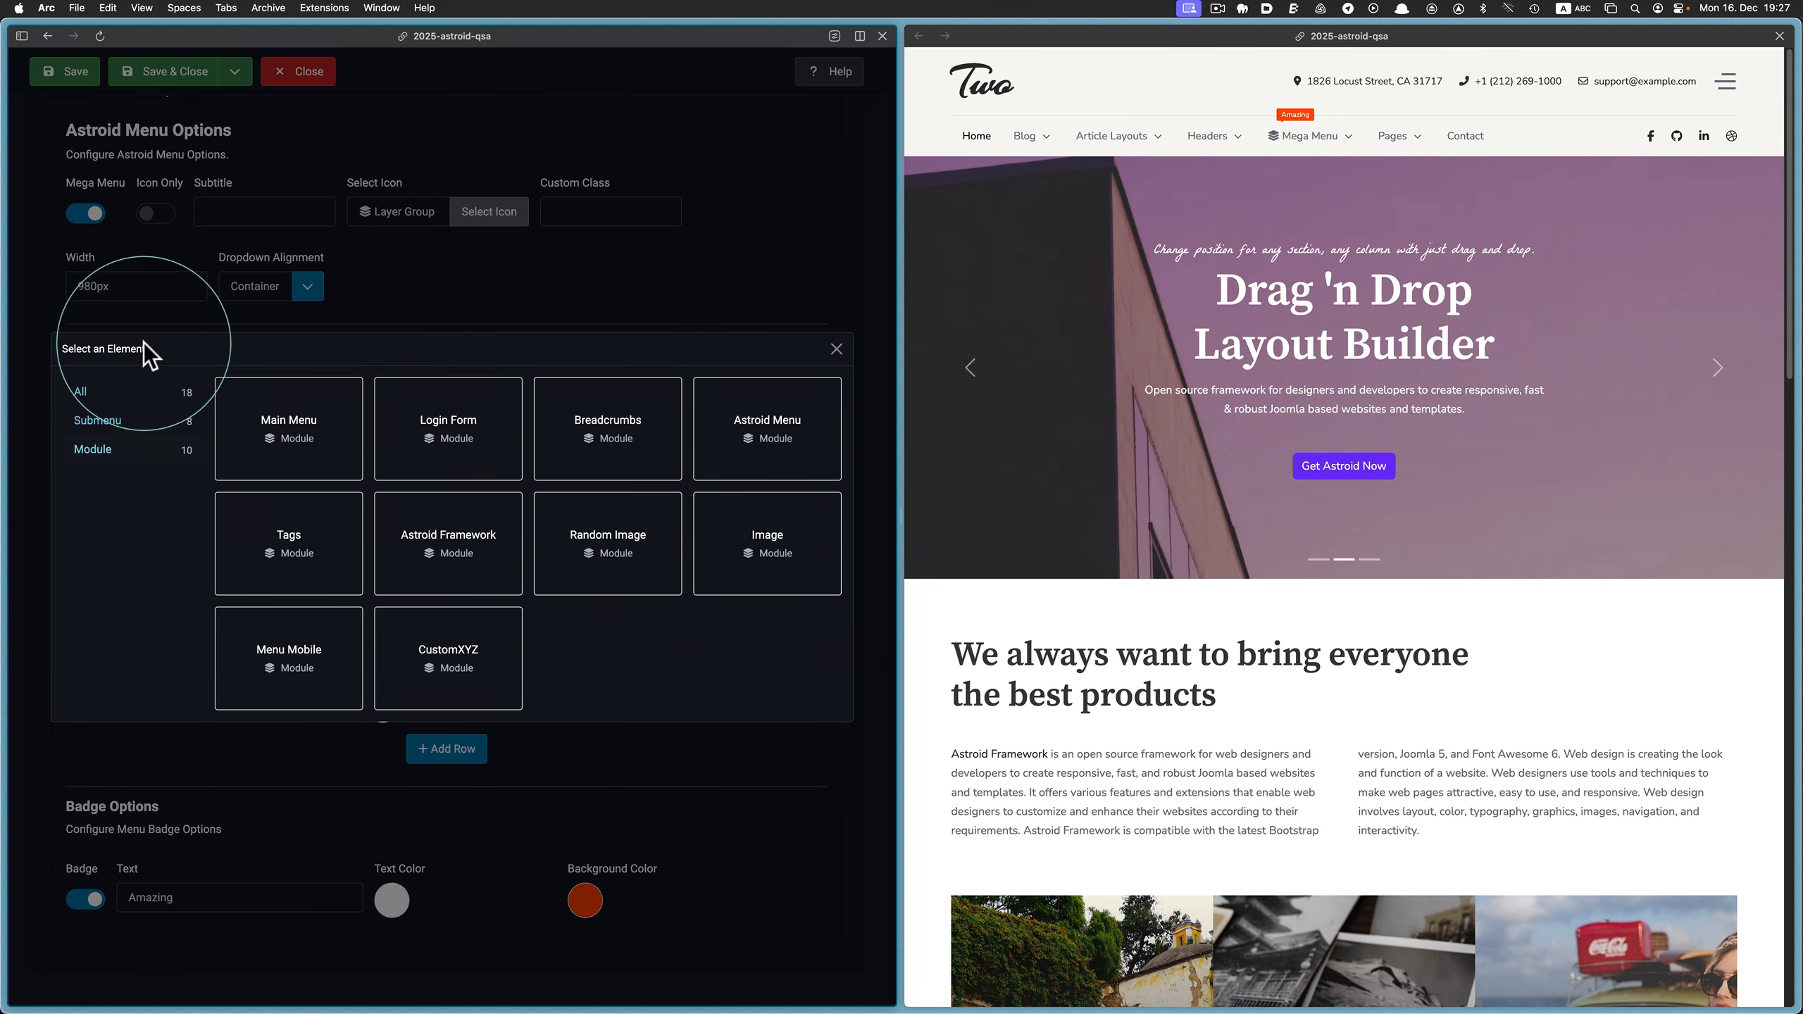
{"action": "left_click", "coordinate": [442, 420]}
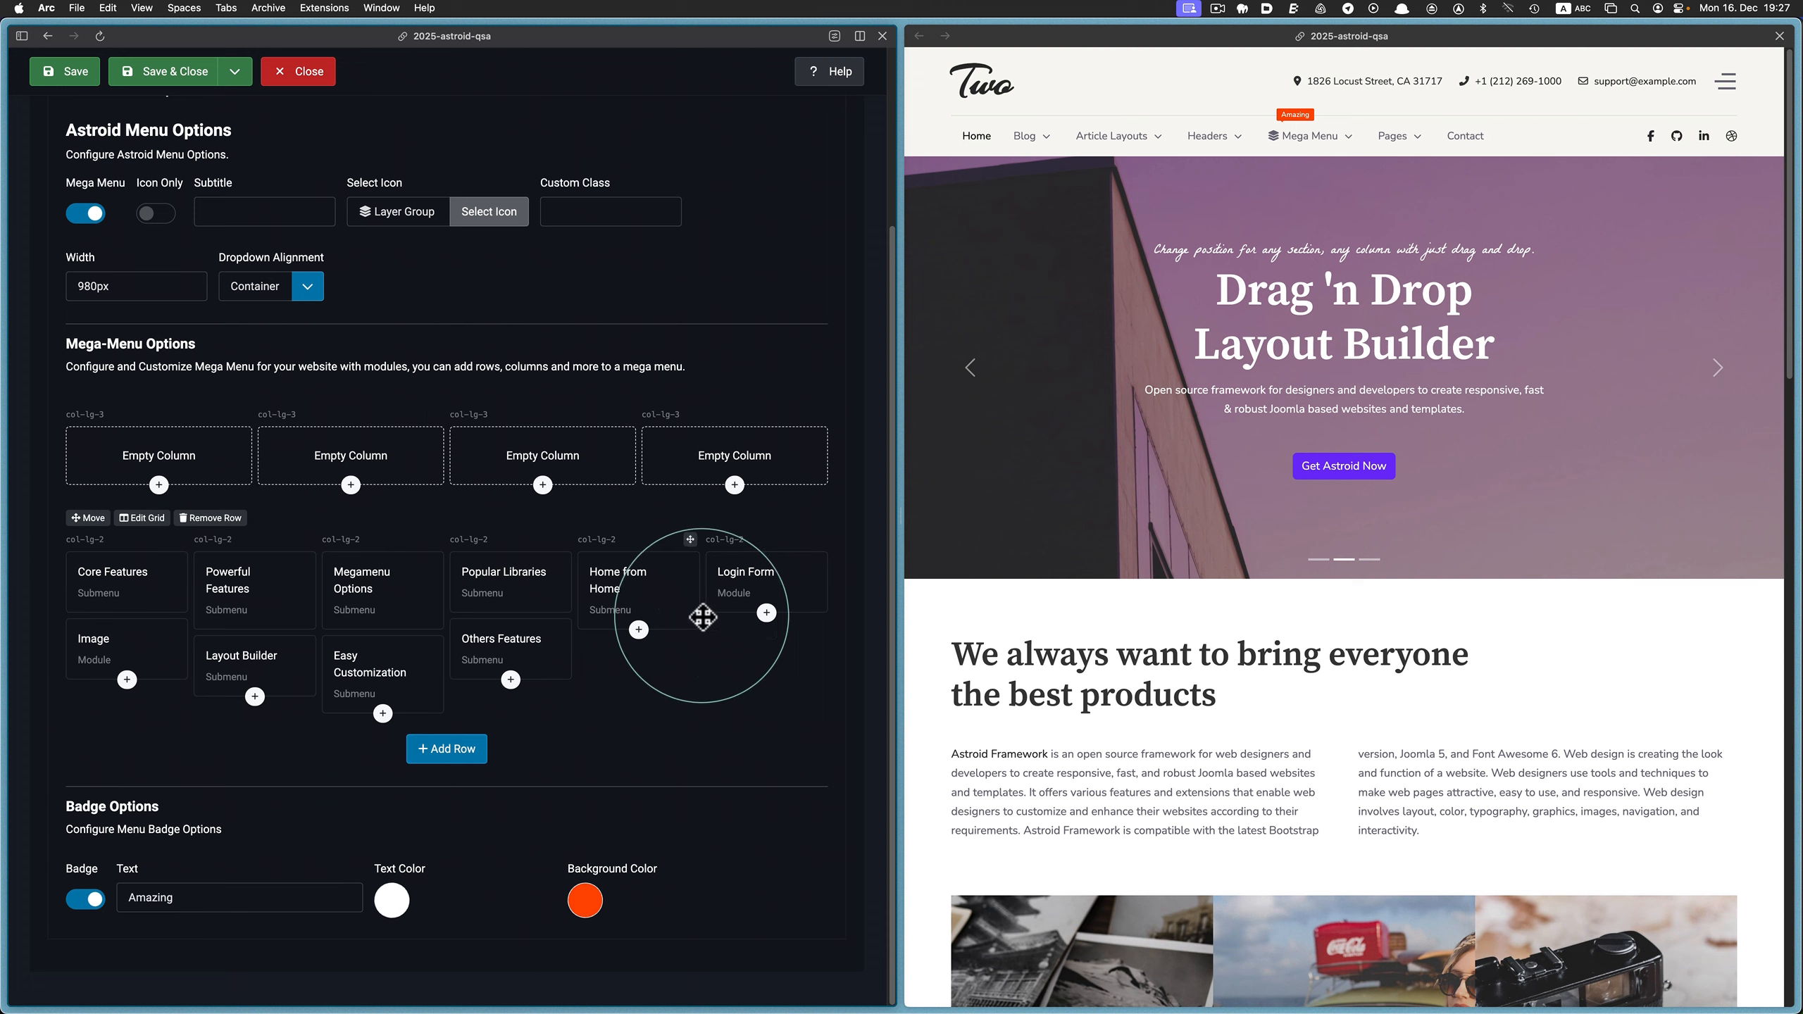
{"action": "left_click", "coordinate": [73, 77]}
{"action": "left_click", "coordinate": [969, 35]}
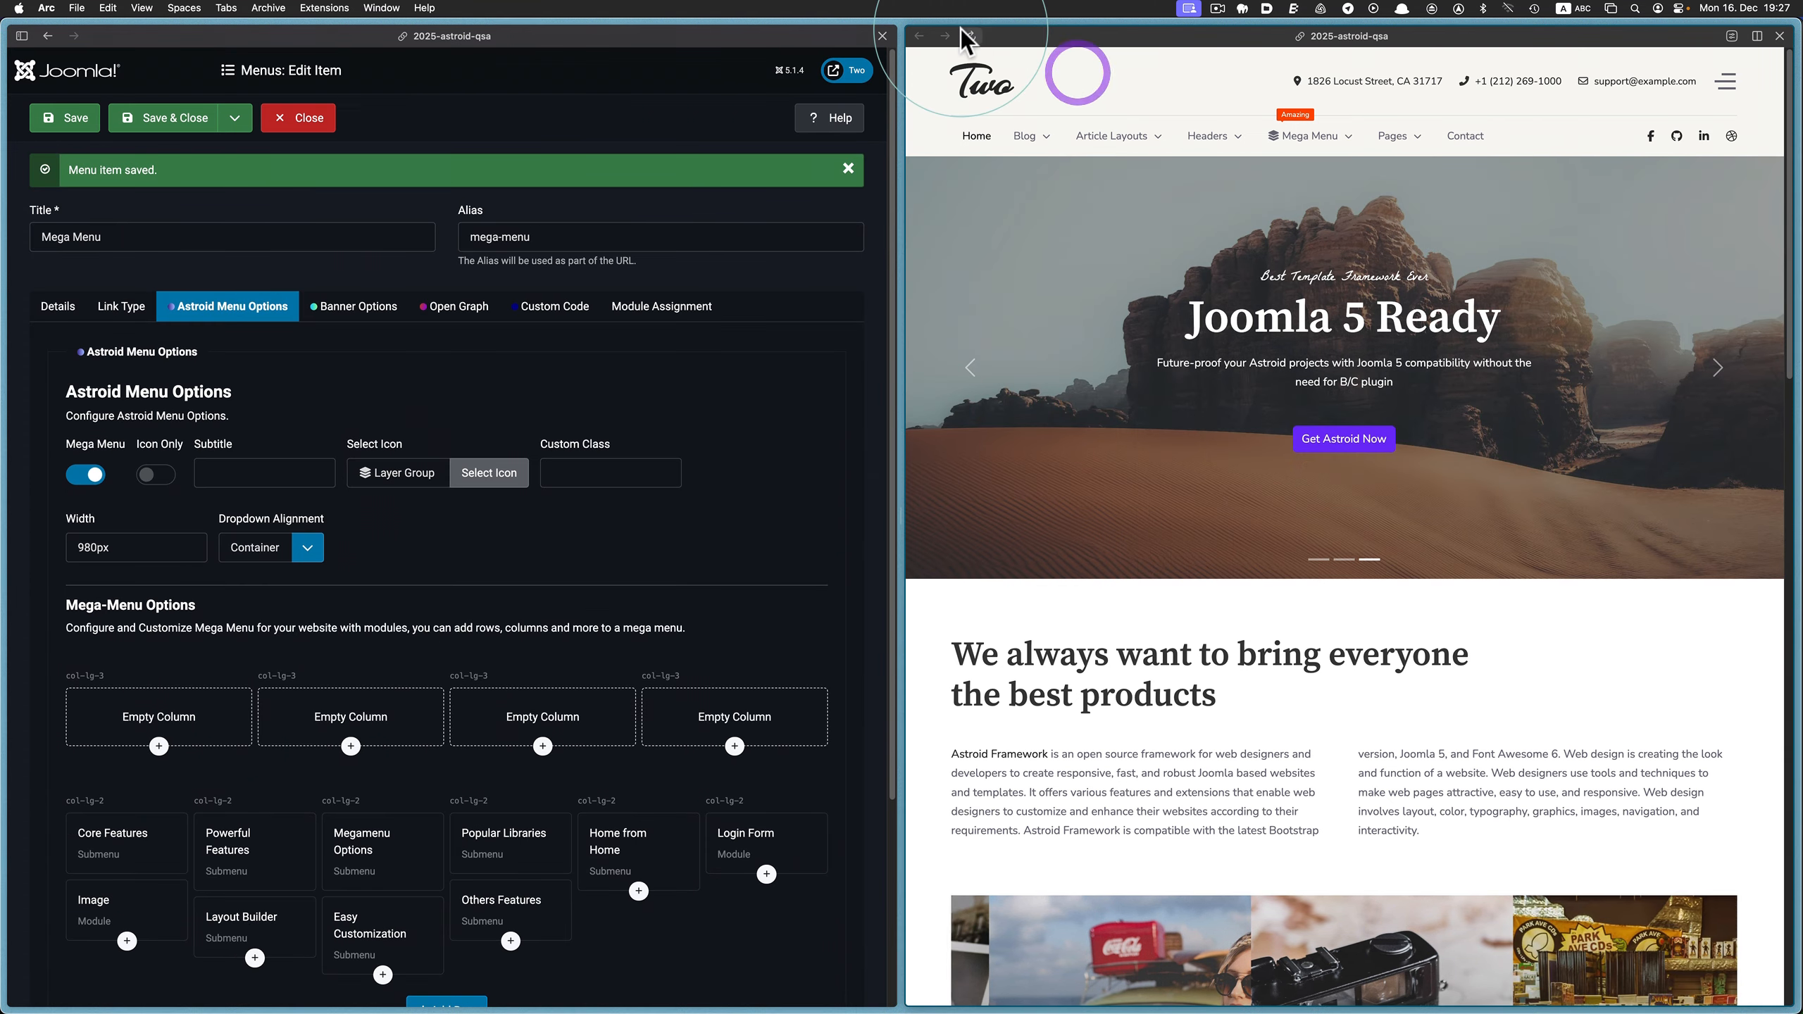
{"action": "left_click", "coordinate": [1286, 141]}
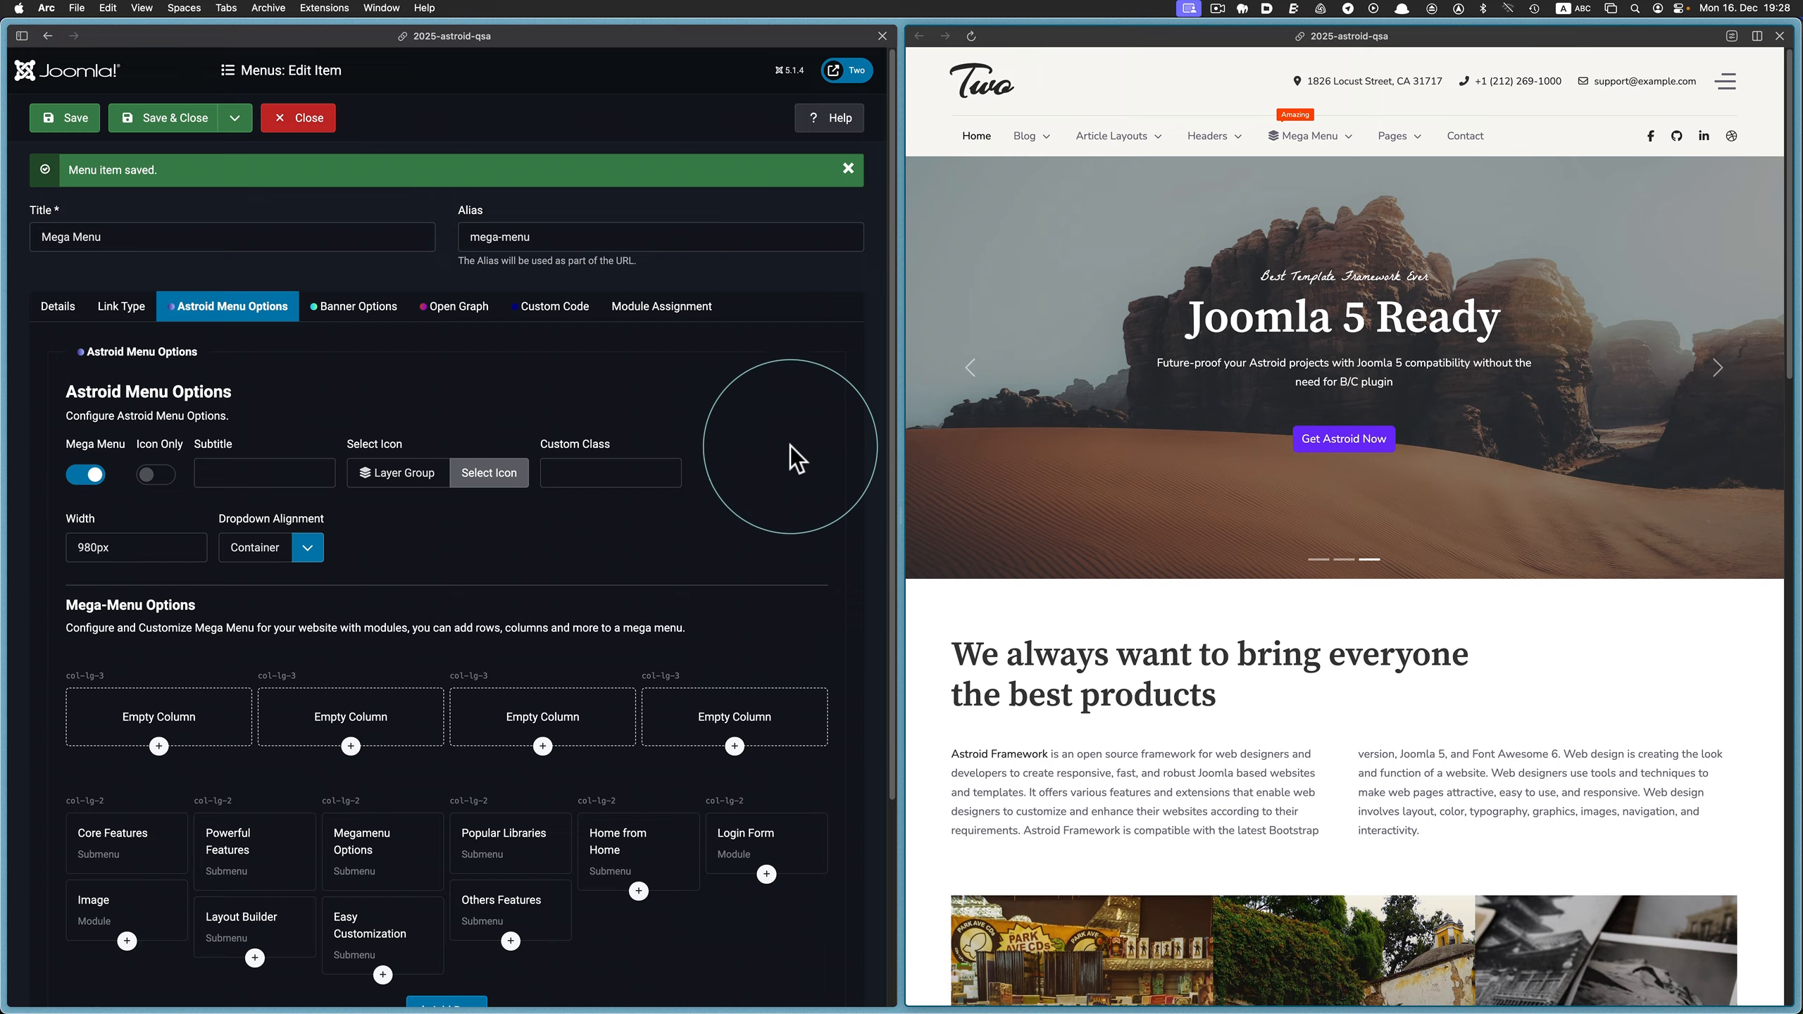
Move the element pairs from the six-column row's first four columns back into the upper row, with Powerful Features above Layout Builder
{"action": "scroll", "coordinate": [795, 458], "scroll_direction": "down", "scroll_amount": 4}
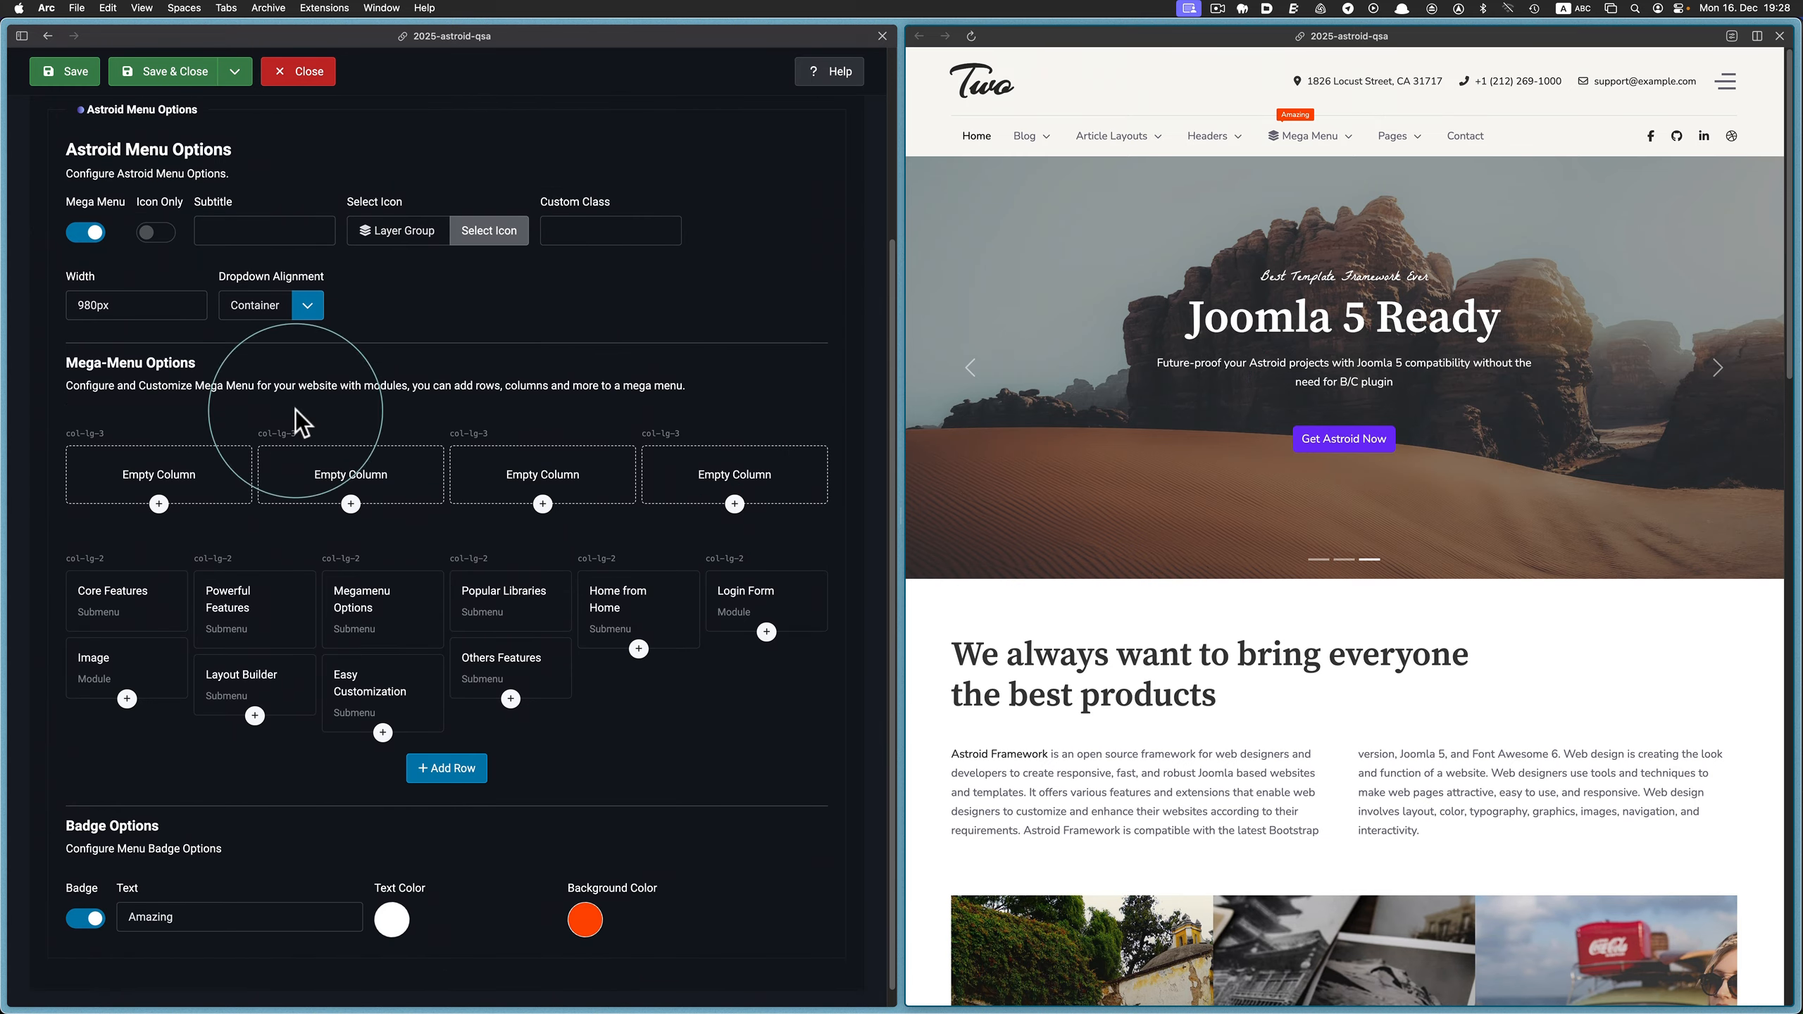
{"action": "left_click_drag", "start_coordinate": [141, 609], "coordinate": [138, 491]}
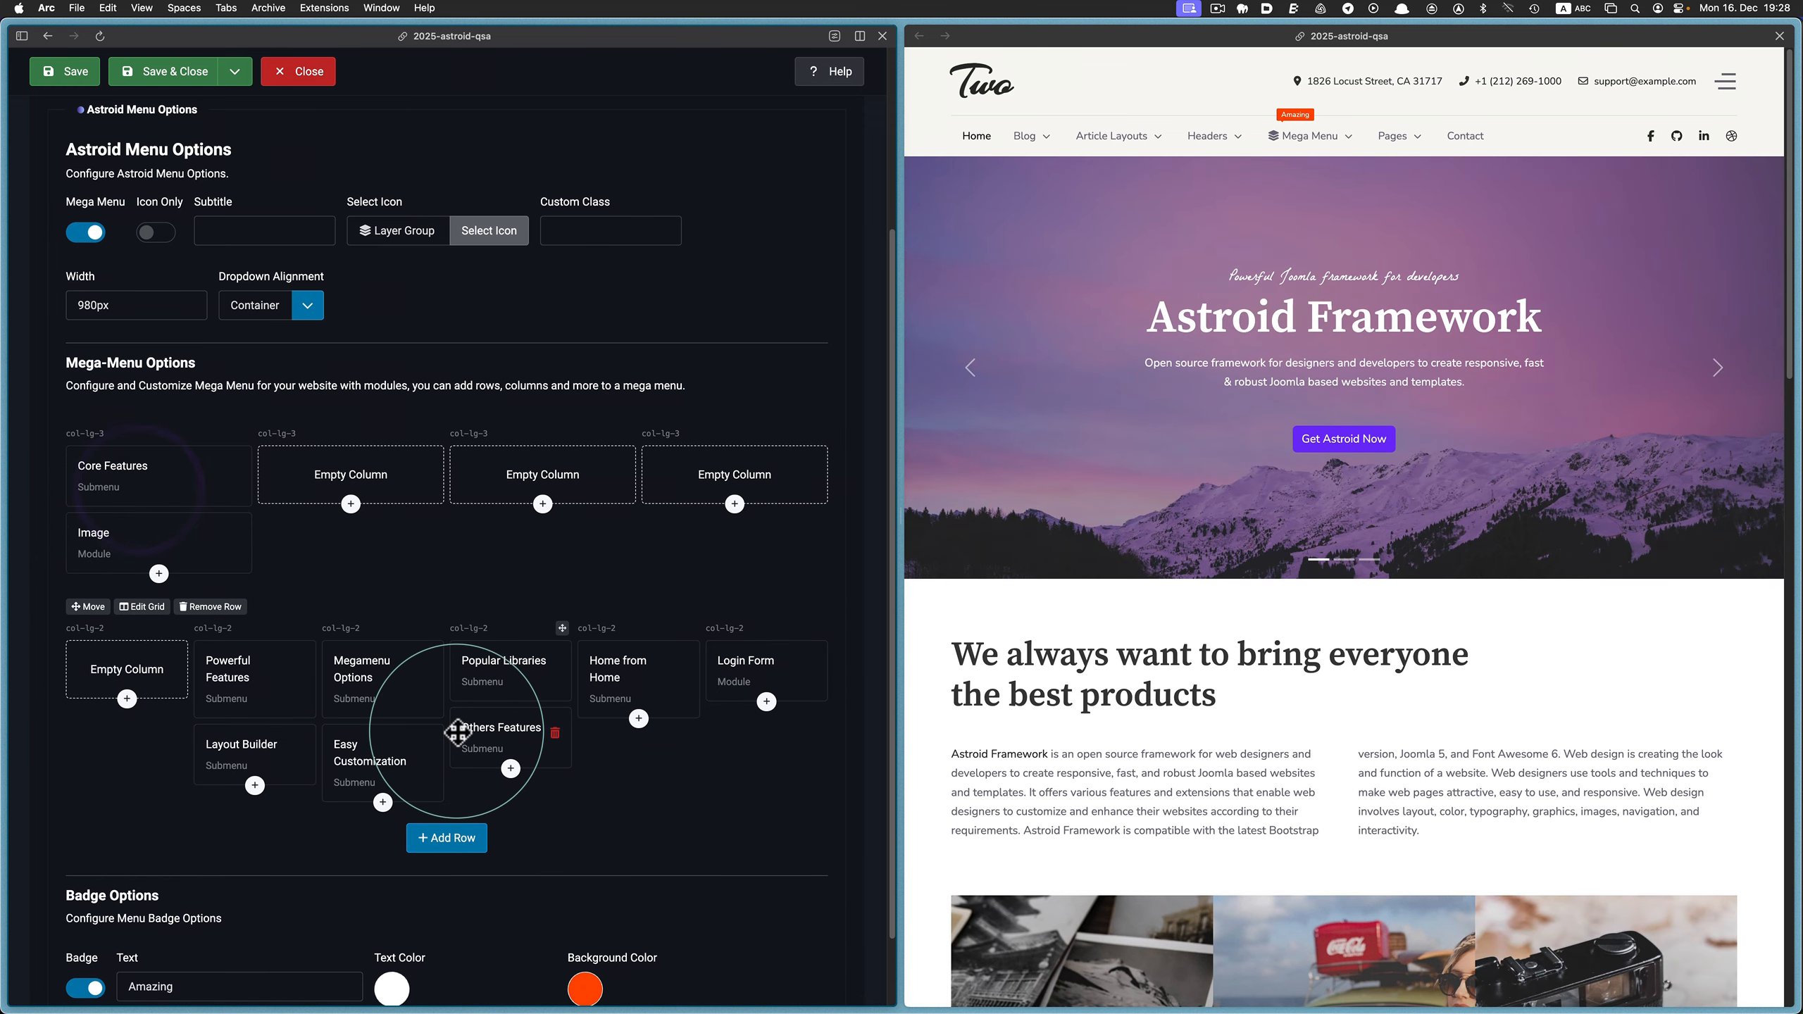
{"action": "left_click_drag", "start_coordinate": [272, 680], "coordinate": [322, 493]}
{"action": "left_click_drag", "start_coordinate": [221, 641], "coordinate": [303, 484]}
{"action": "left_click_drag", "start_coordinate": [353, 660], "coordinate": [526, 491]}
{"action": "left_click_drag", "start_coordinate": [396, 693], "coordinate": [543, 480]}
{"action": "left_click_drag", "start_coordinate": [497, 664], "coordinate": [704, 477]}
{"action": "left_click_drag", "start_coordinate": [495, 651], "coordinate": [711, 483]}
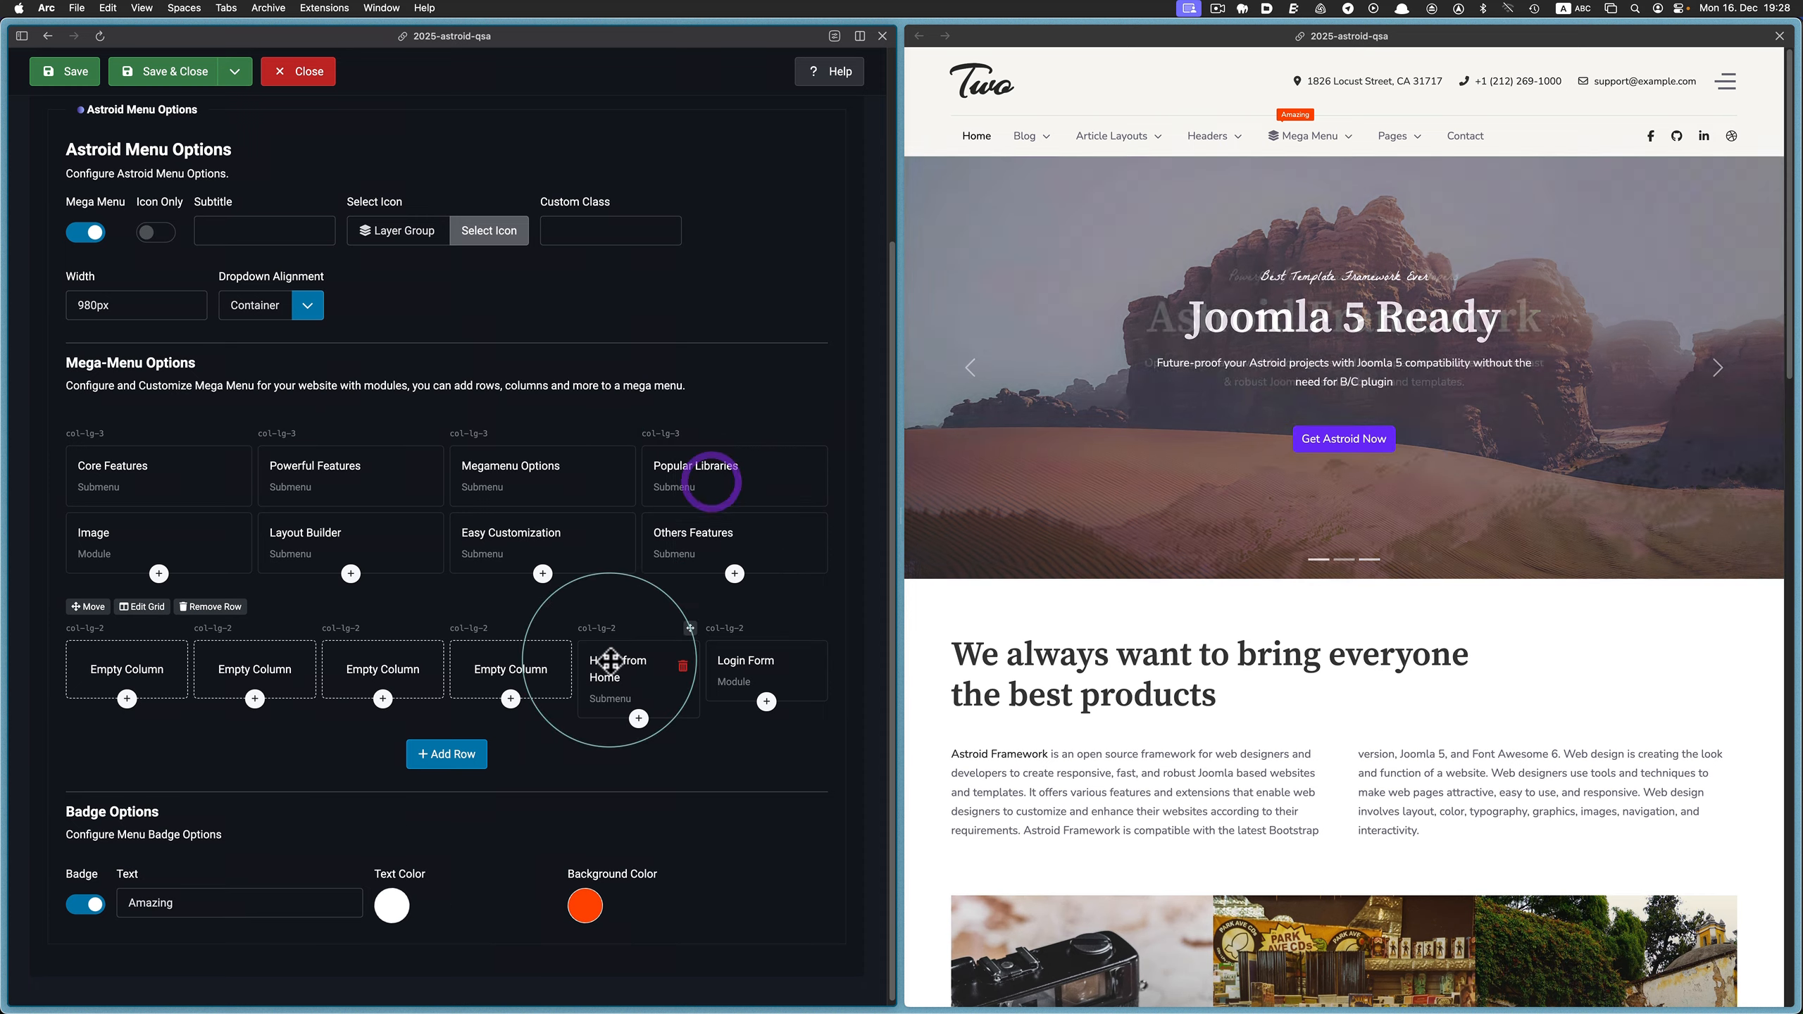
Delete the Home from Home submenu and the Login Form module, and remove the emptied six-column row
{"action": "left_click", "coordinate": [682, 667]}
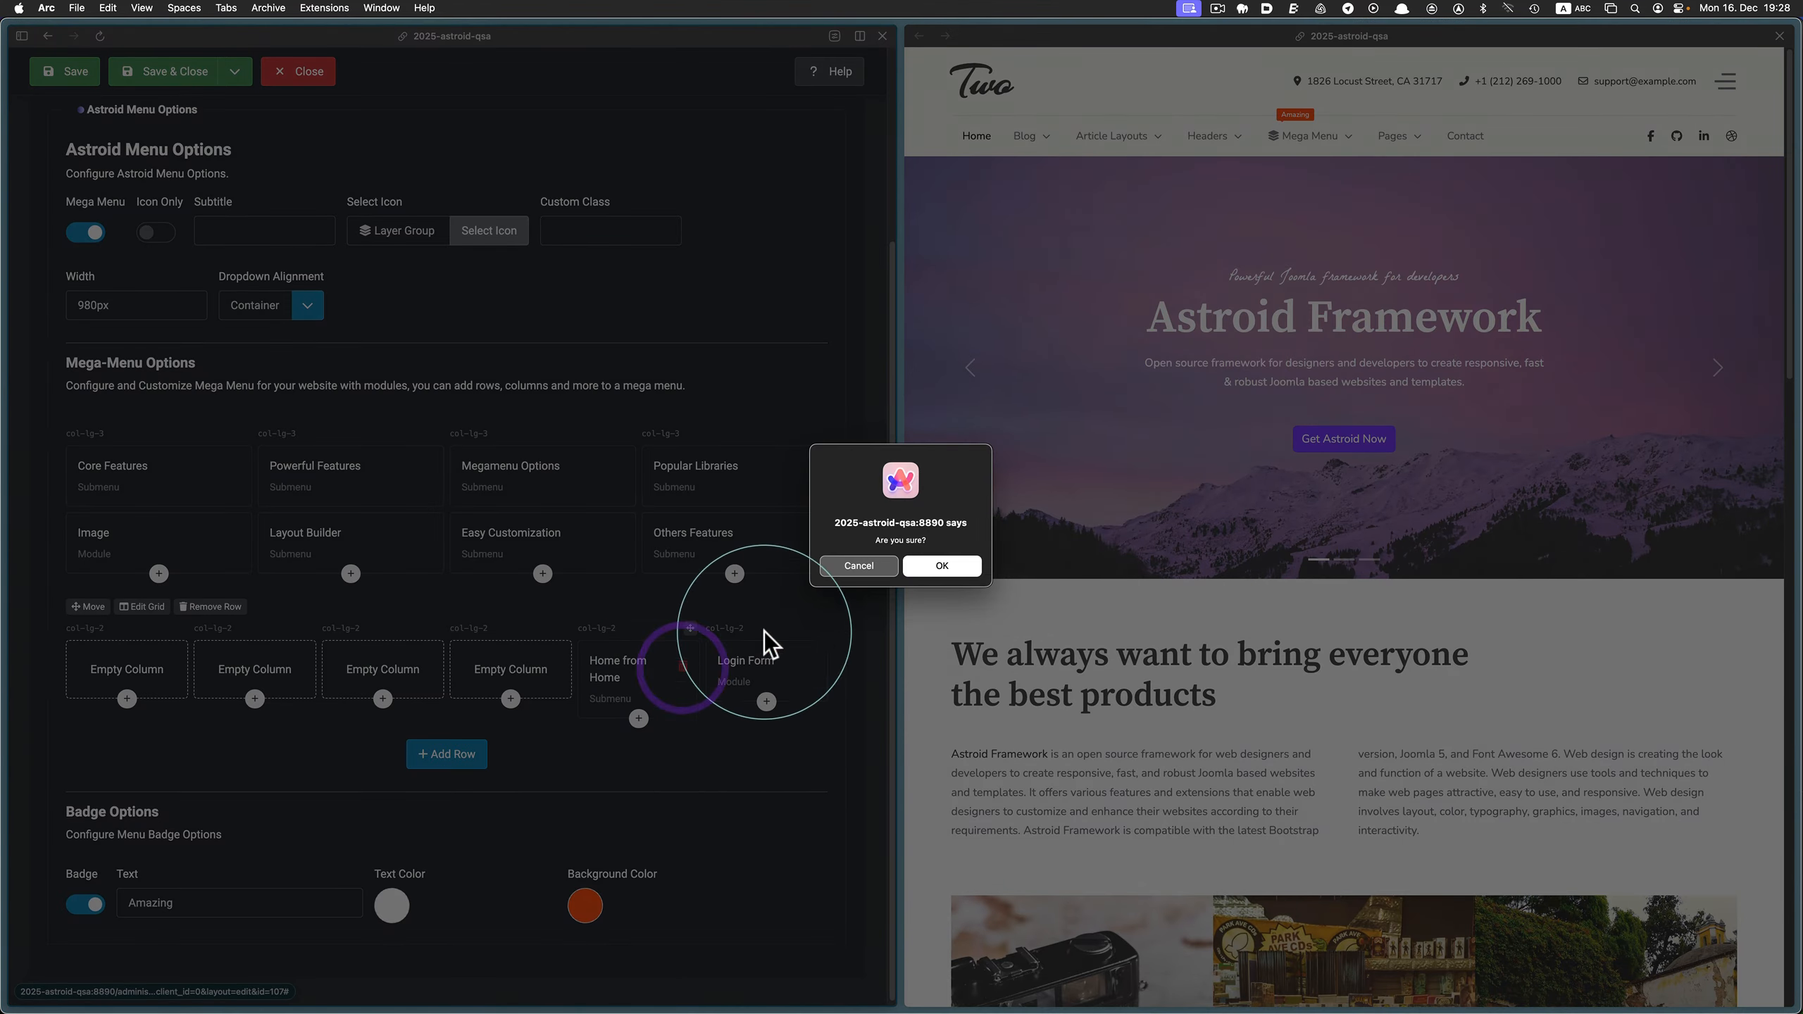
{"action": "left_click", "coordinate": [938, 566]}
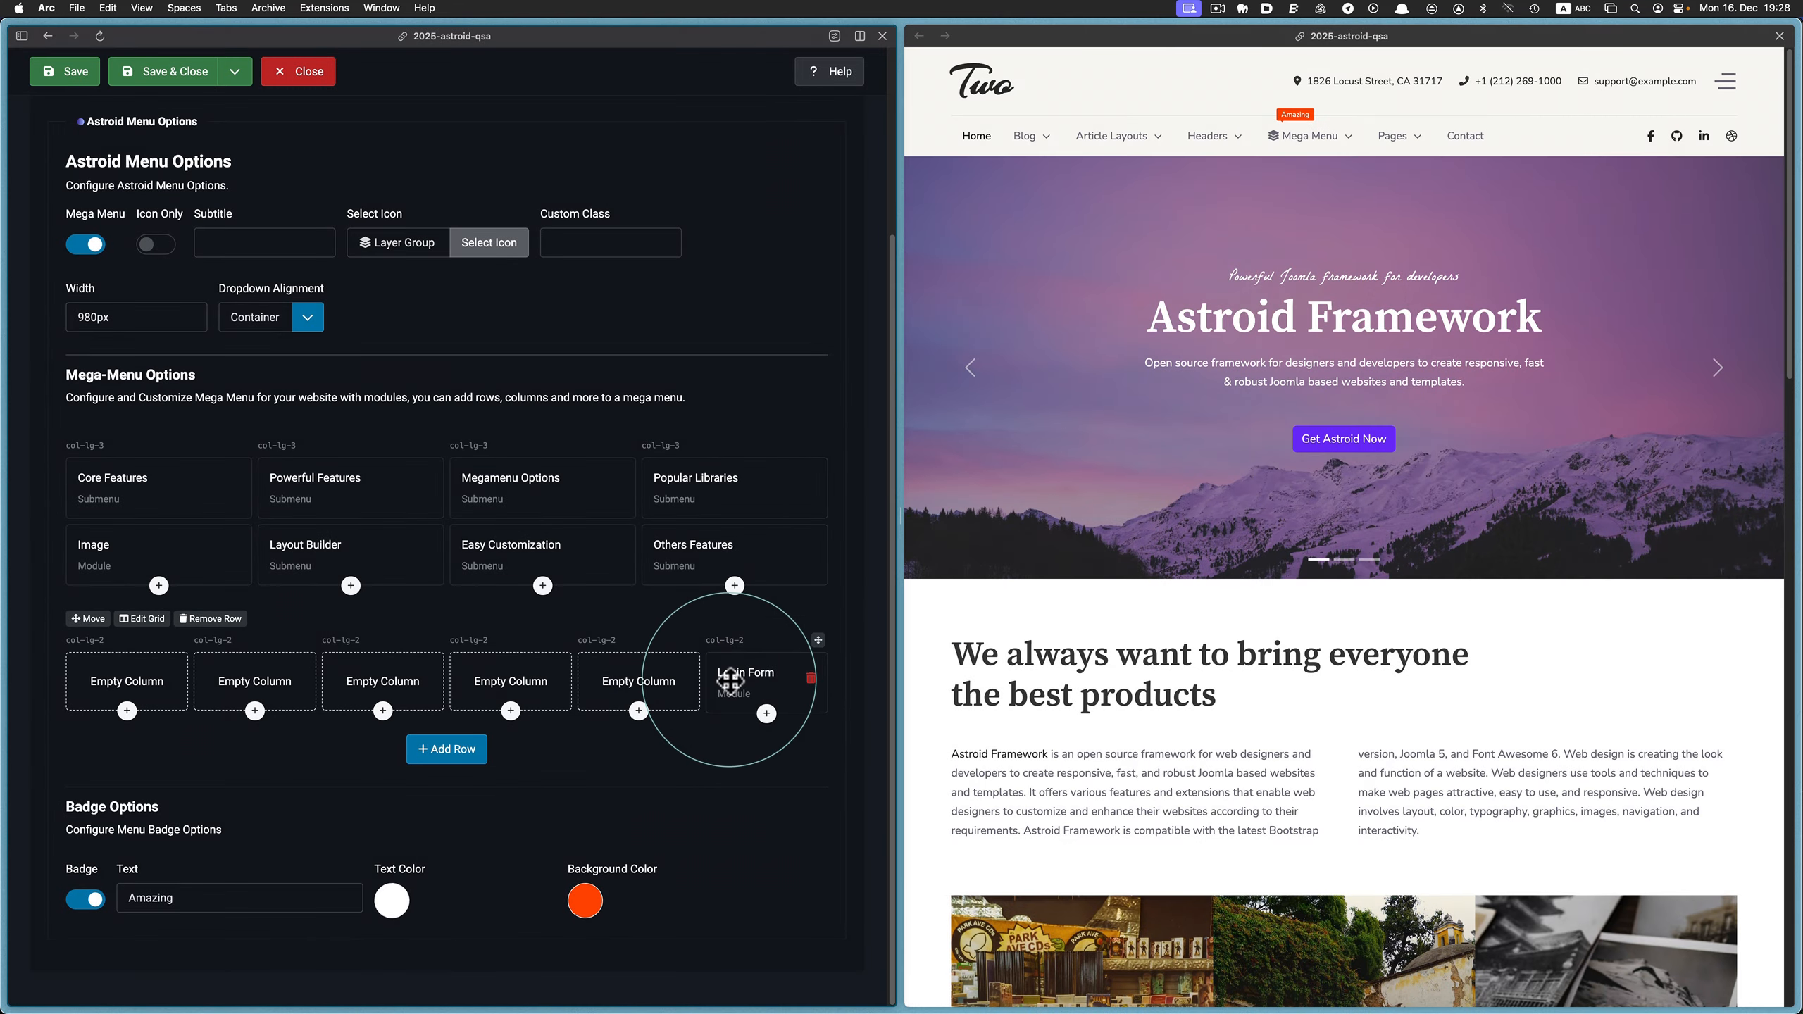
{"action": "left_click", "coordinate": [809, 678]}
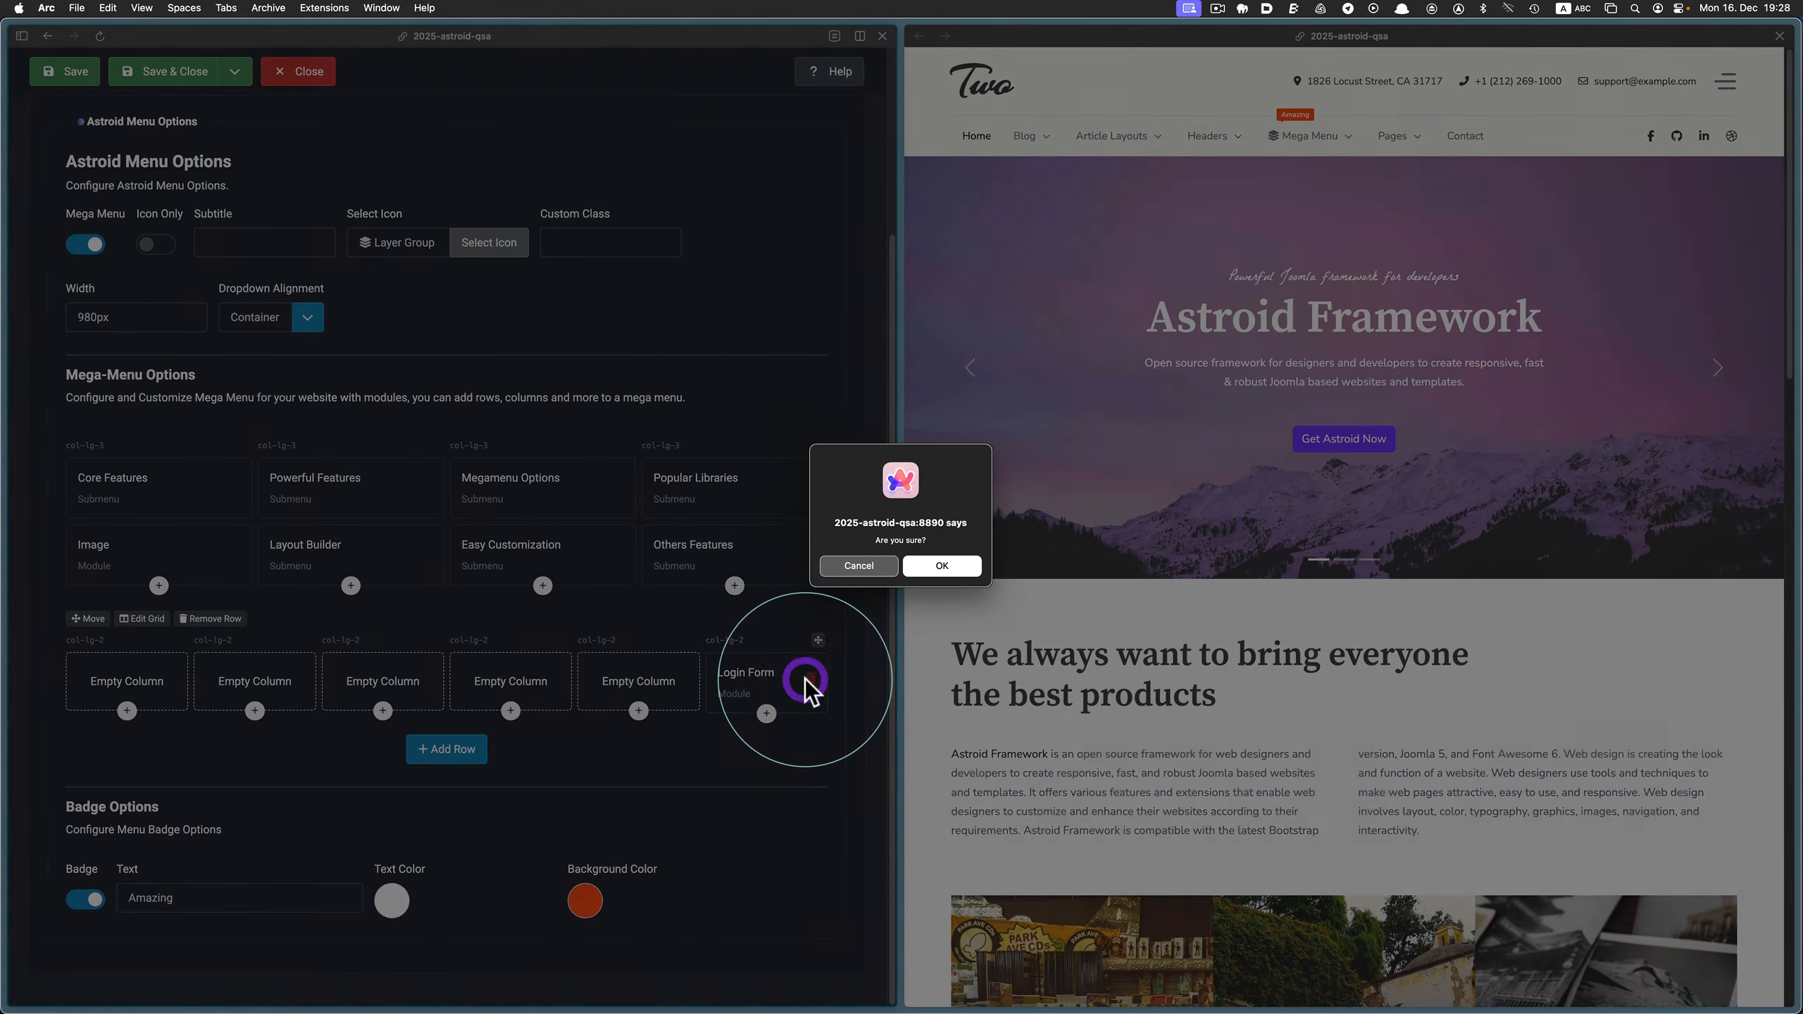
{"action": "left_click", "coordinate": [942, 566]}
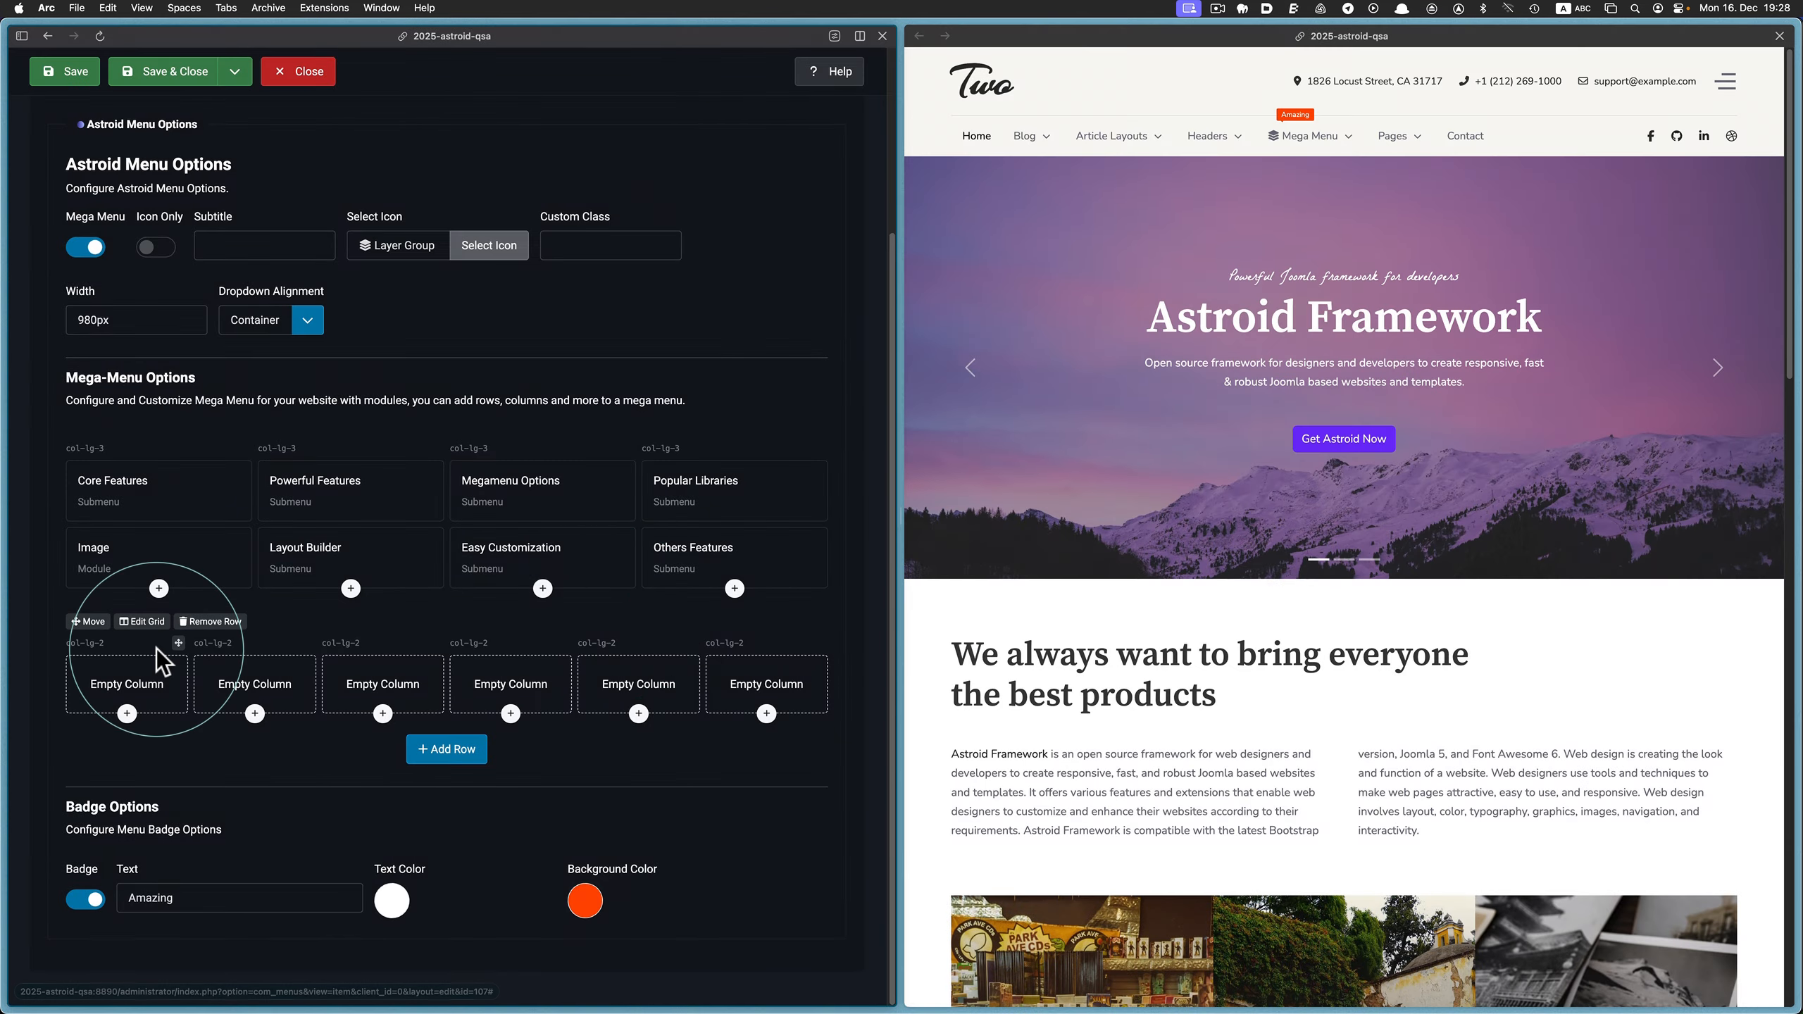
{"action": "left_click", "coordinate": [207, 622]}
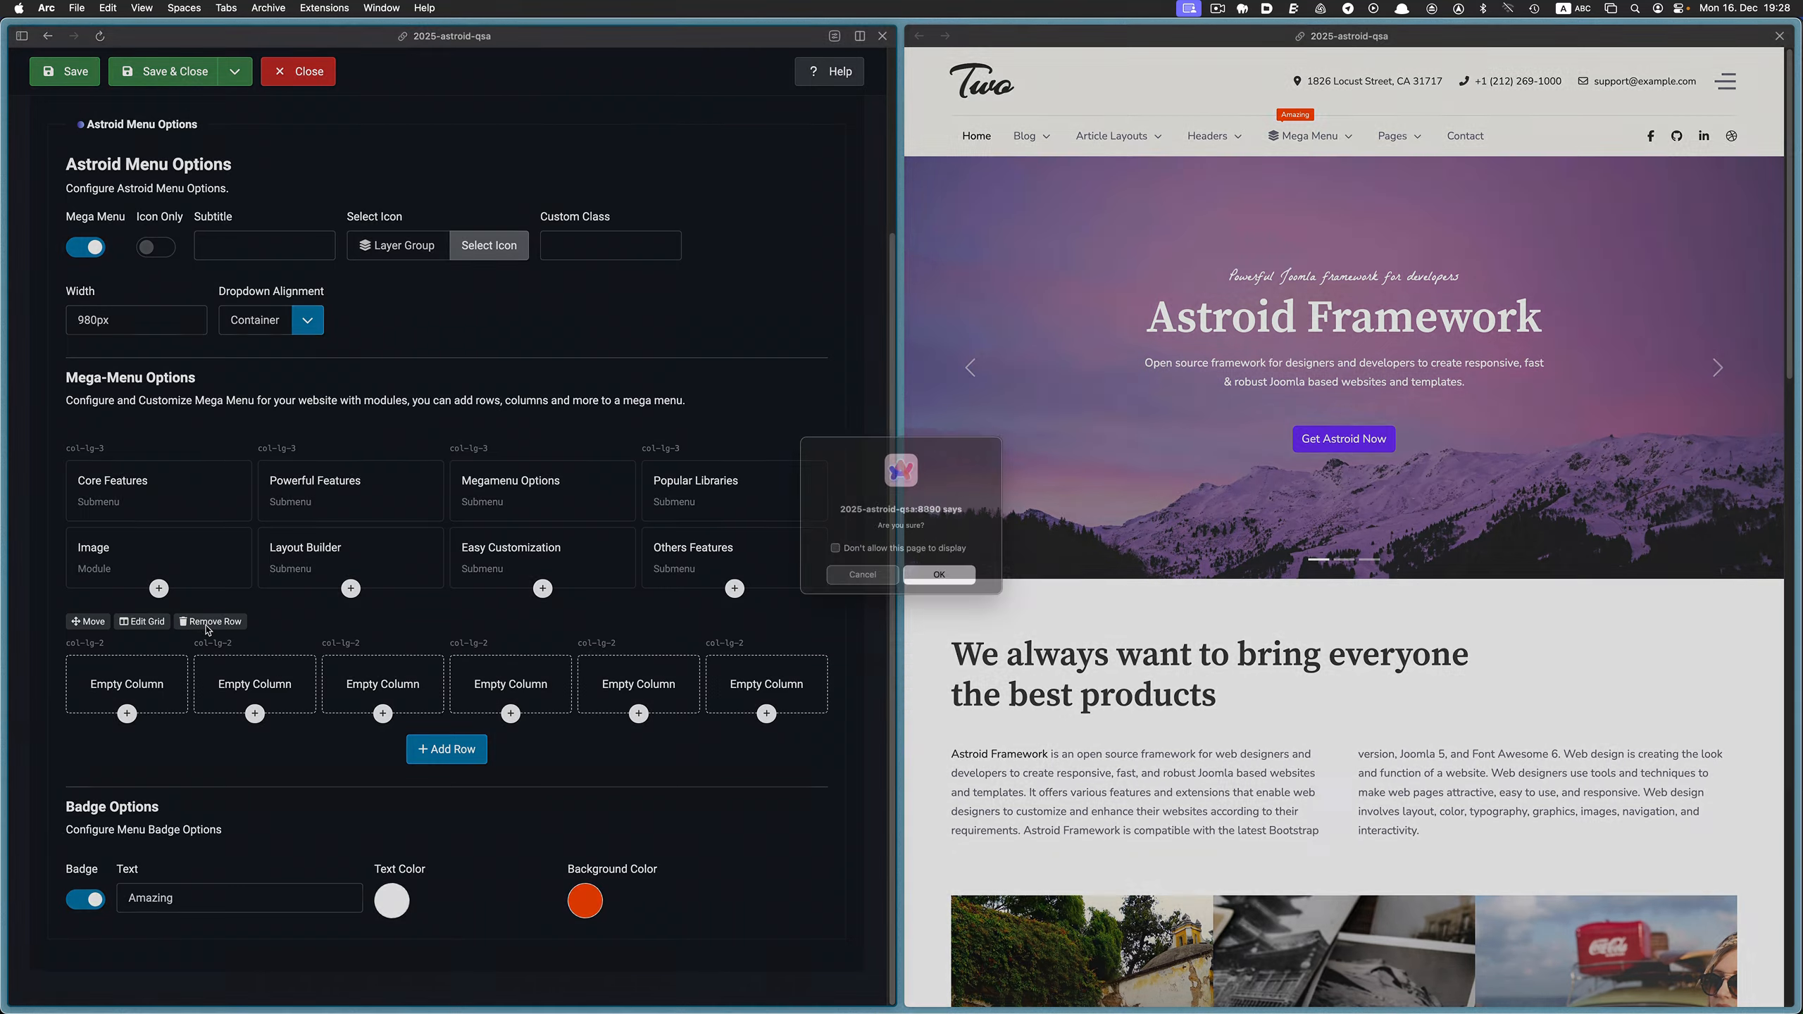
{"action": "left_click", "coordinate": [943, 581]}
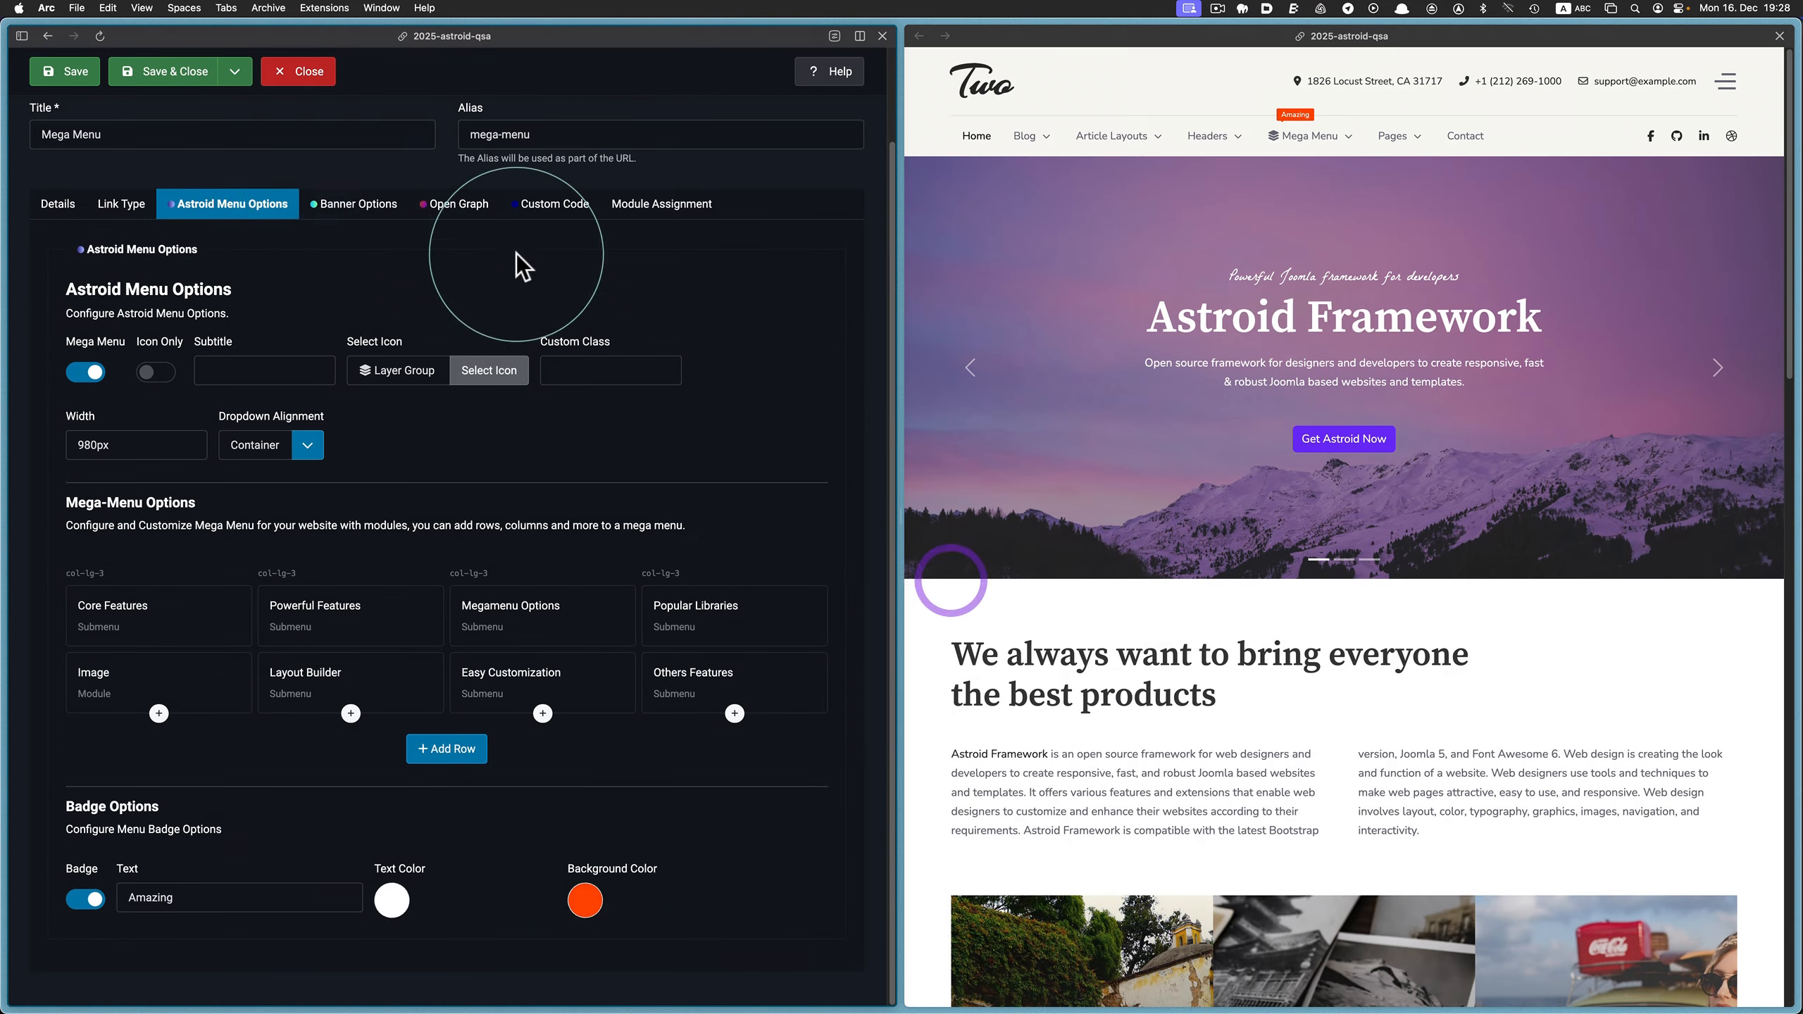
Save the Mega Menu item and check its dropdown on the reloaded website
{"action": "left_click", "coordinate": [65, 71]}
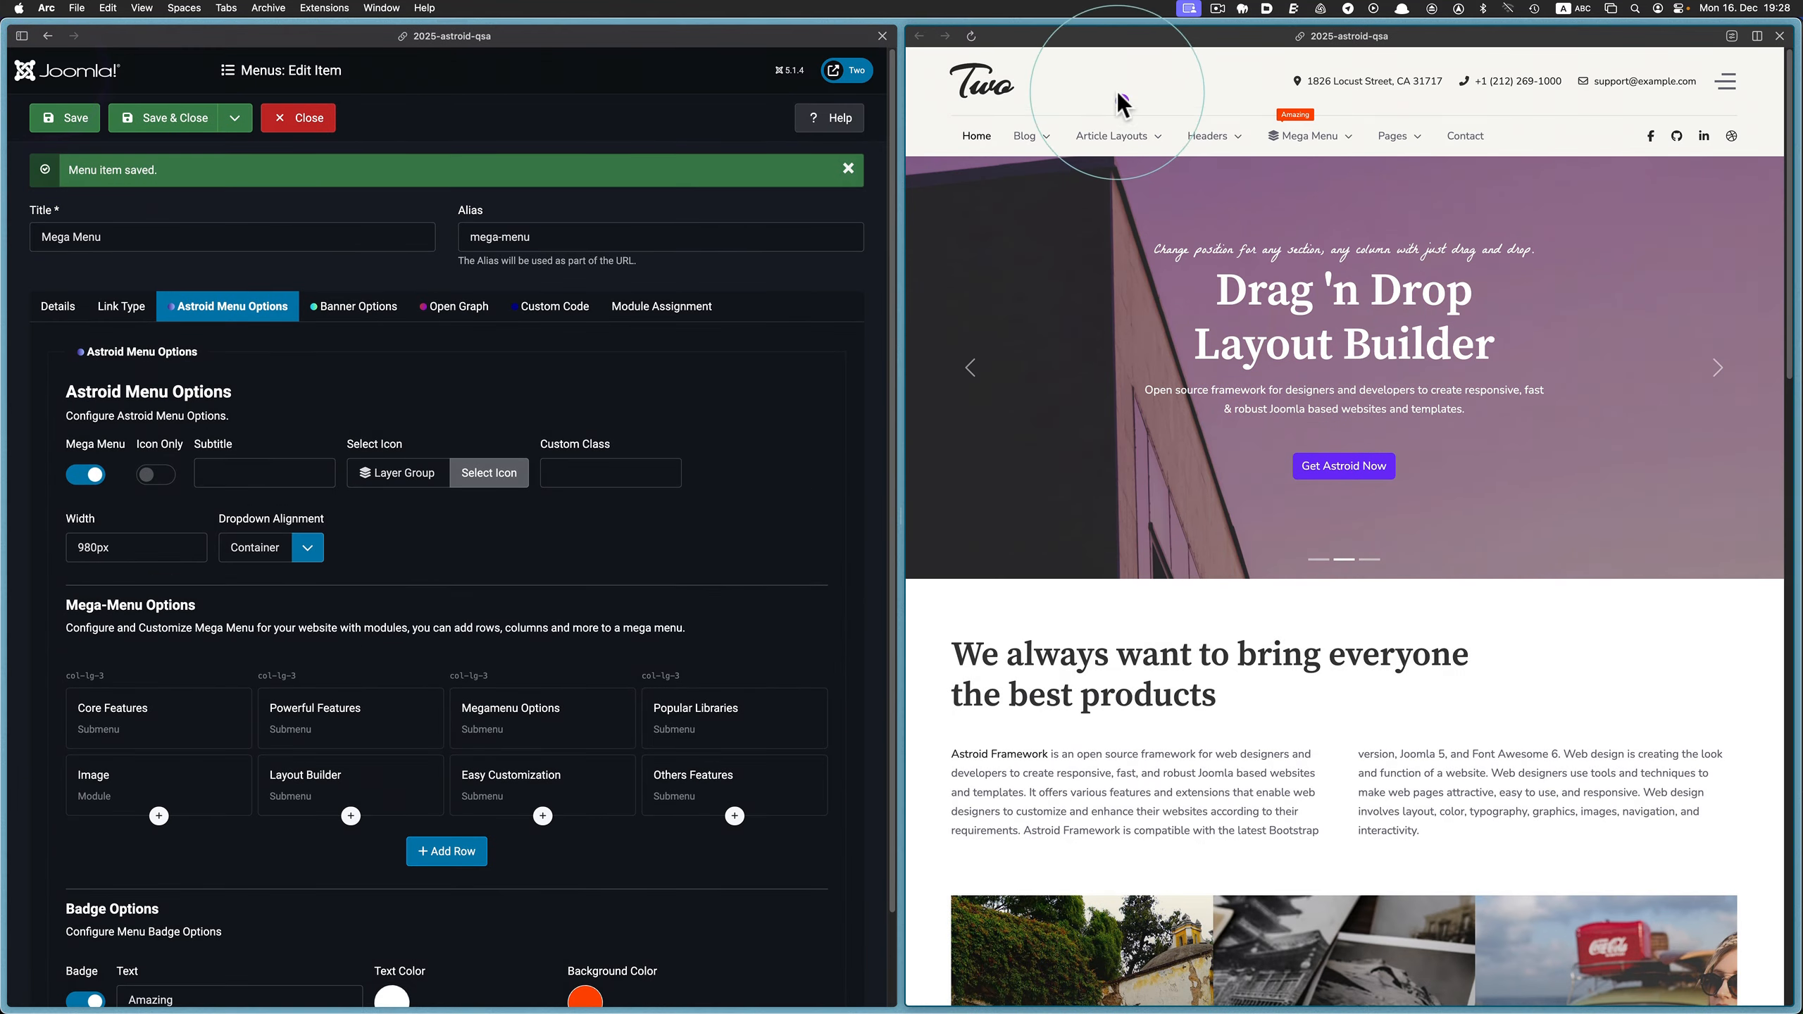
{"action": "left_click", "coordinate": [970, 36]}
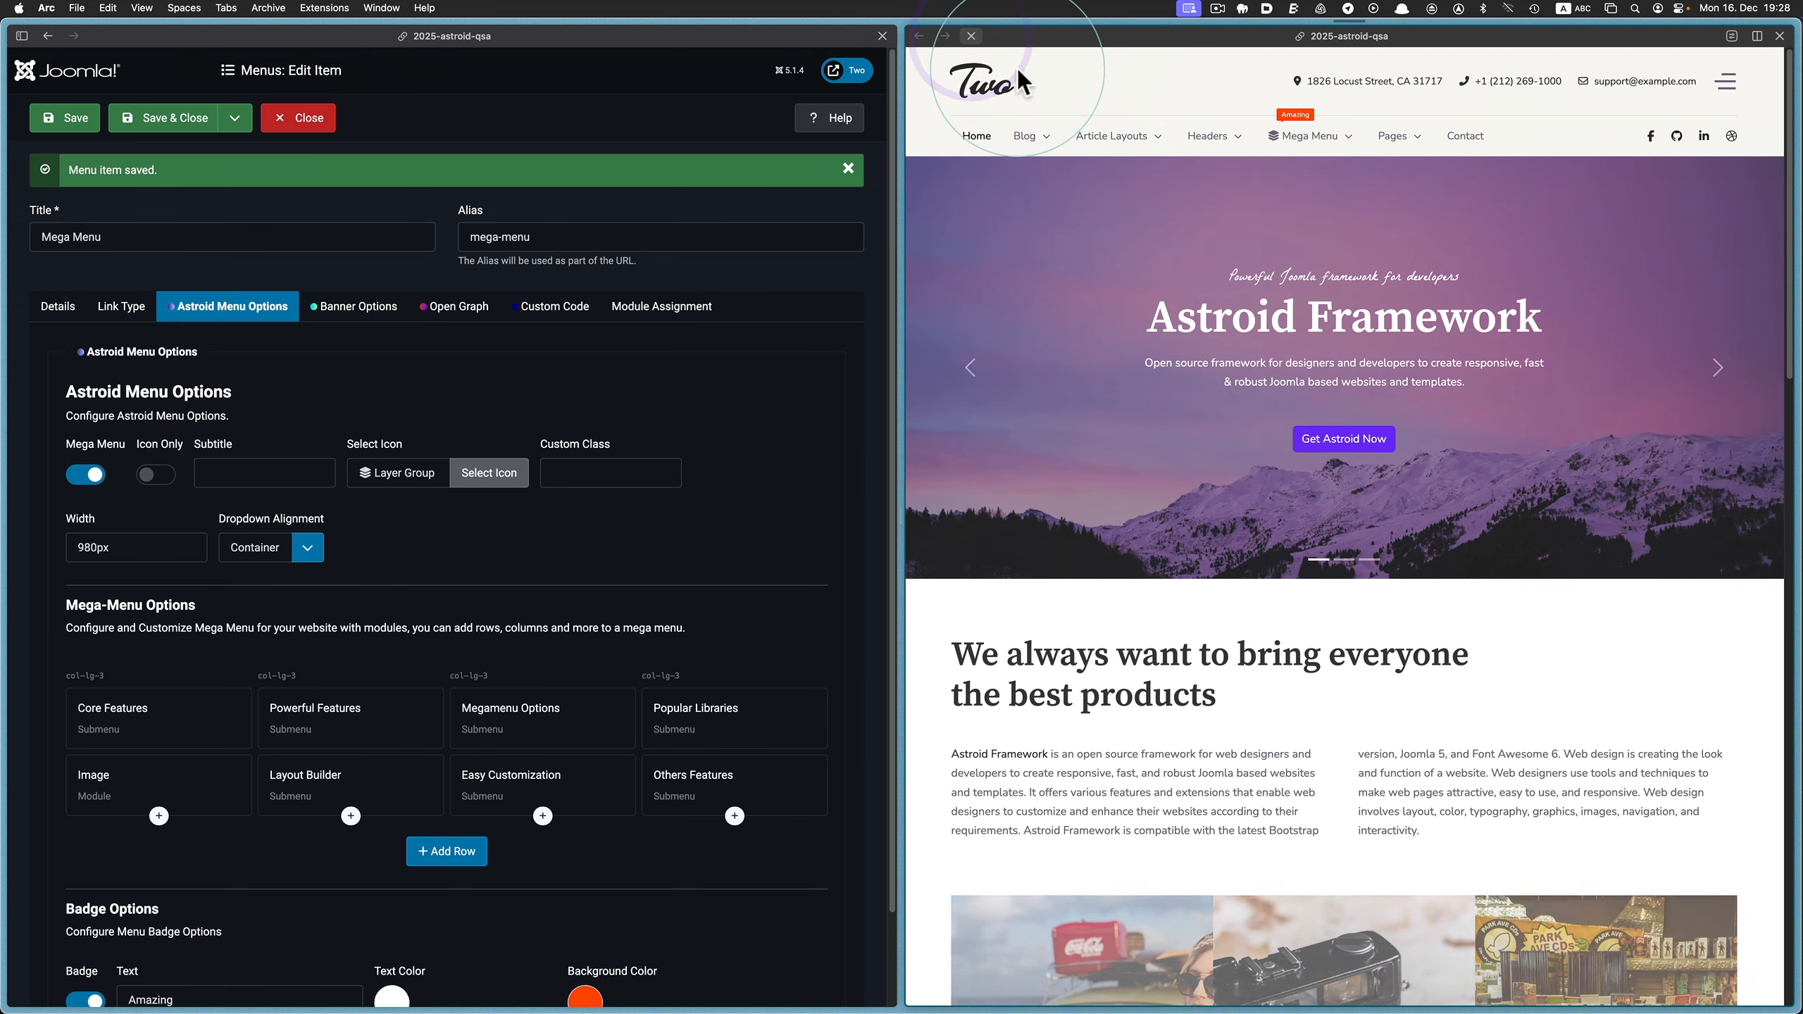
{"action": "mouse_move", "coordinate": [1317, 142]}
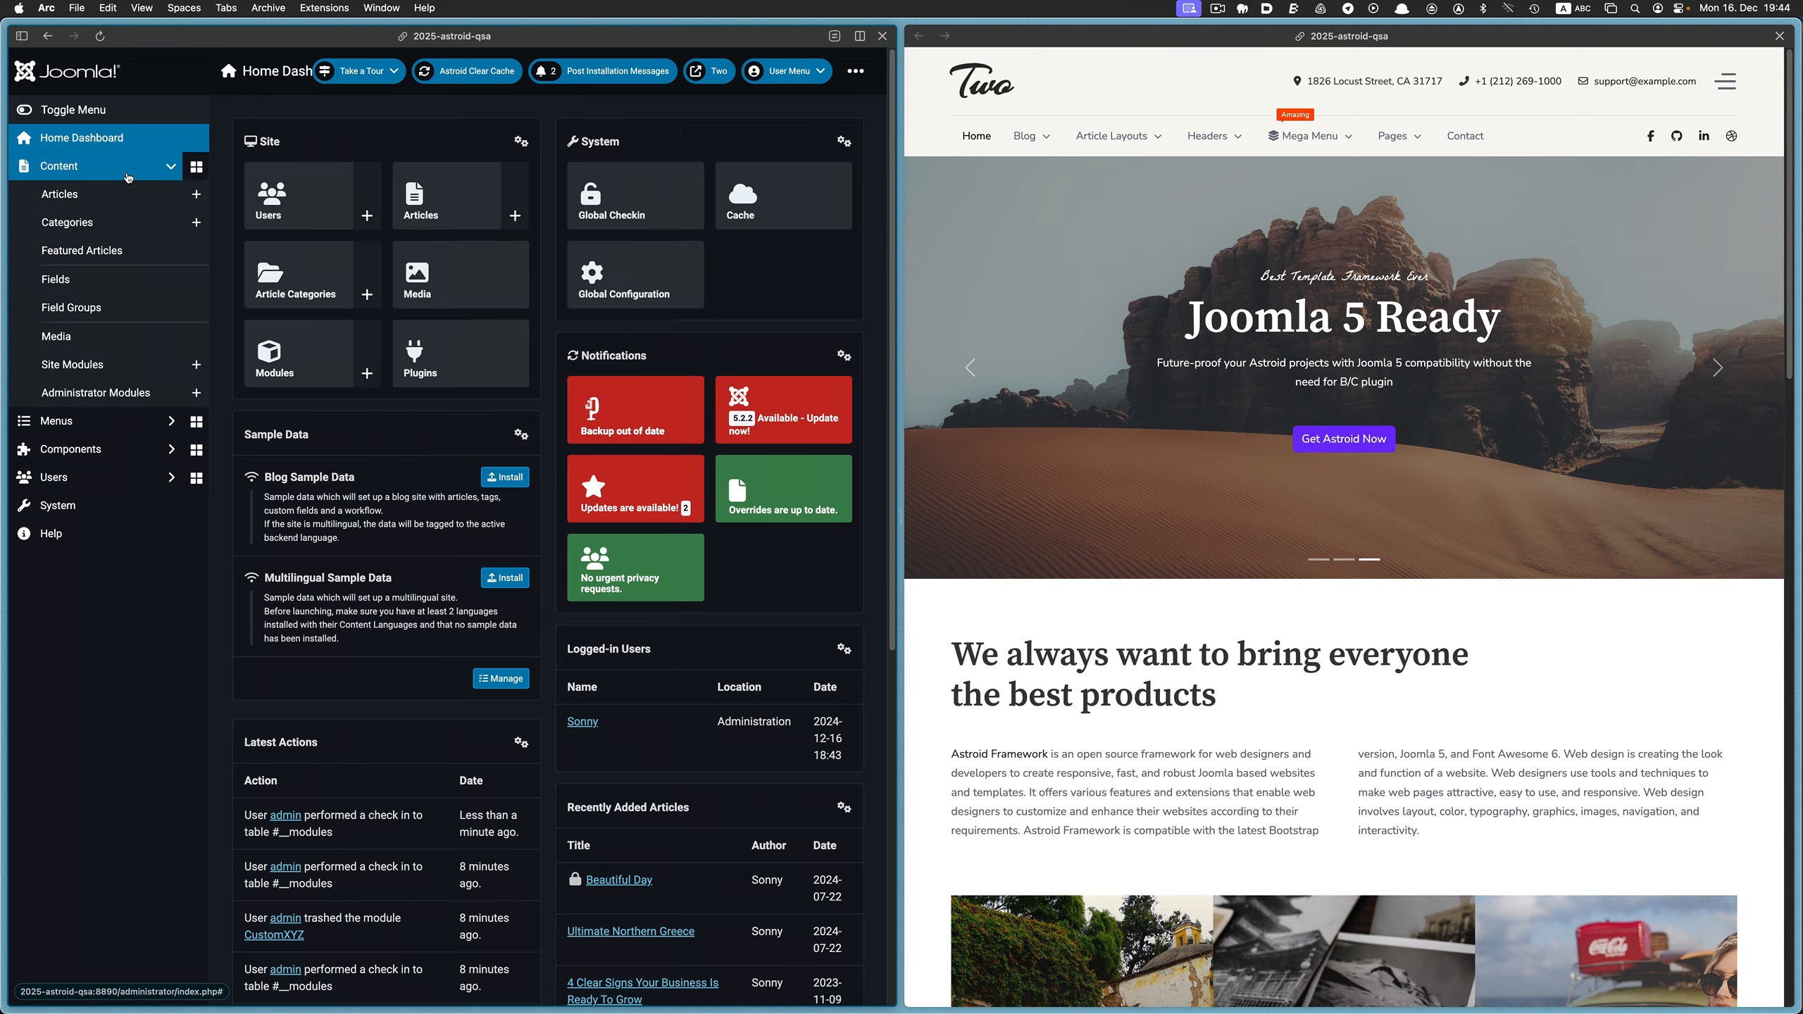
Open the Image module from the site modules and compare its content with the Mega Menu dropdown on the website
{"action": "left_click", "coordinate": [138, 364]}
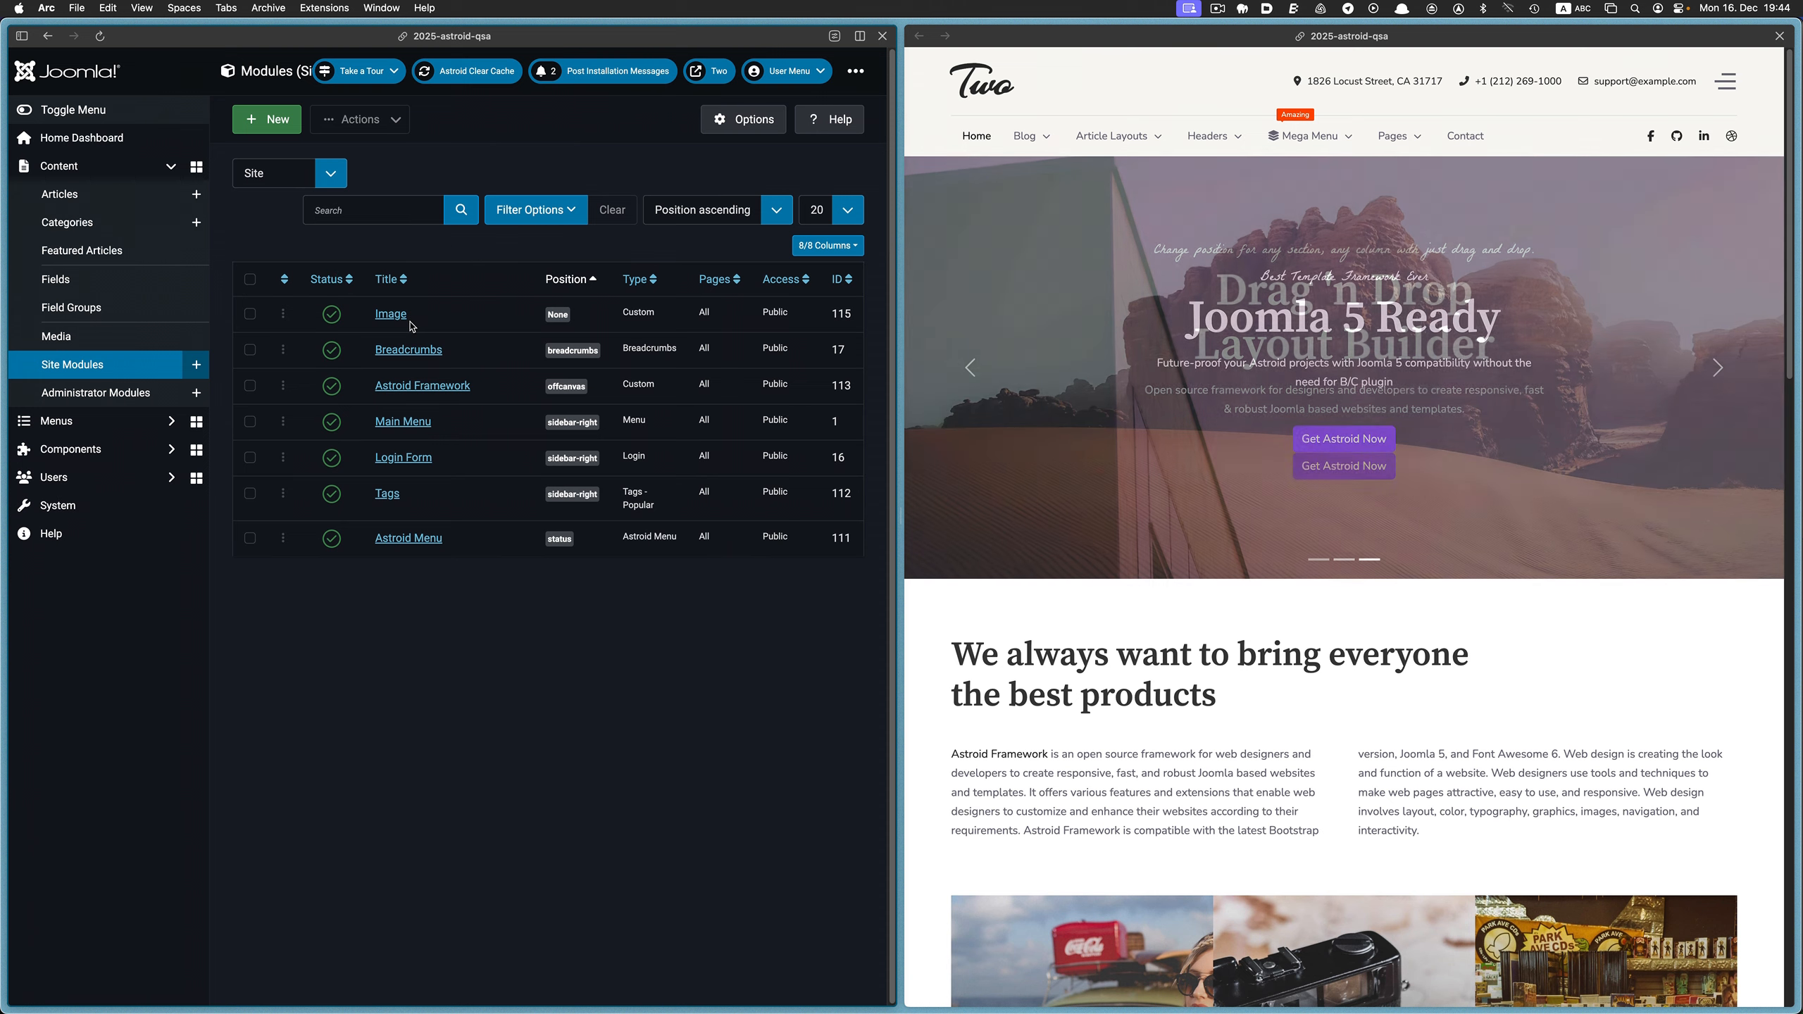
{"action": "left_click", "coordinate": [401, 321]}
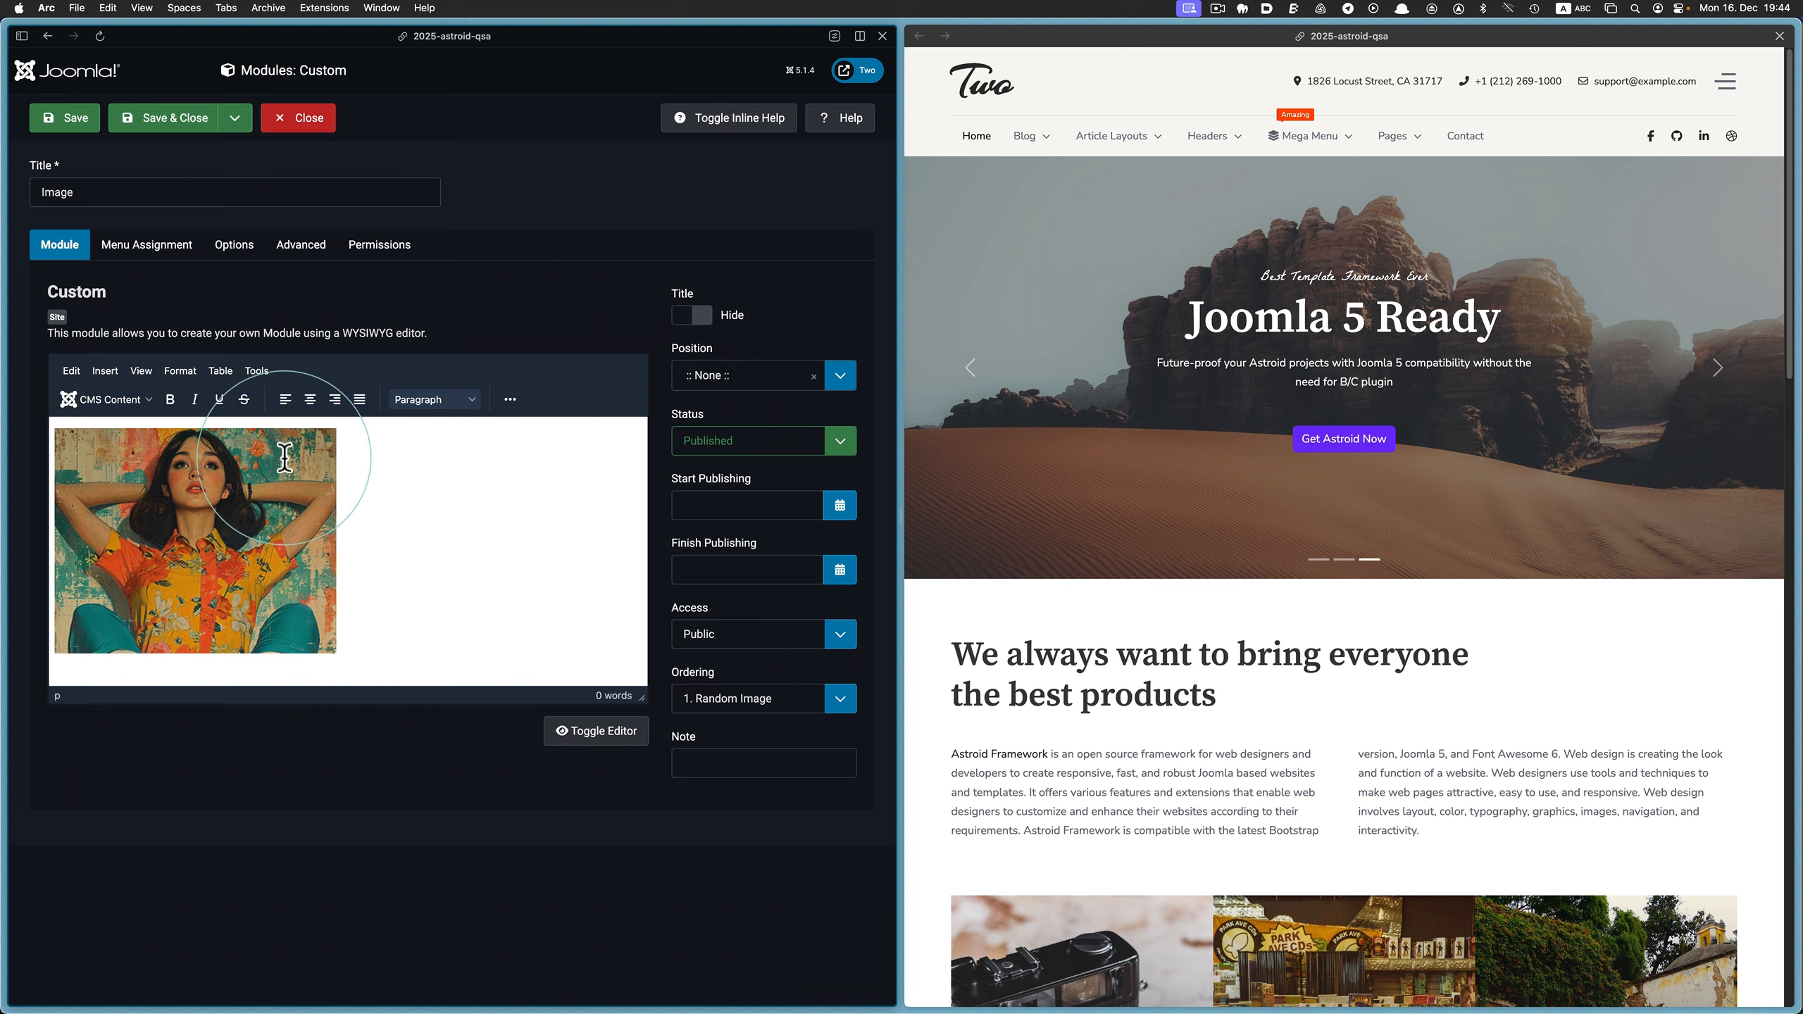
{"action": "mouse_move", "coordinate": [1303, 147]}
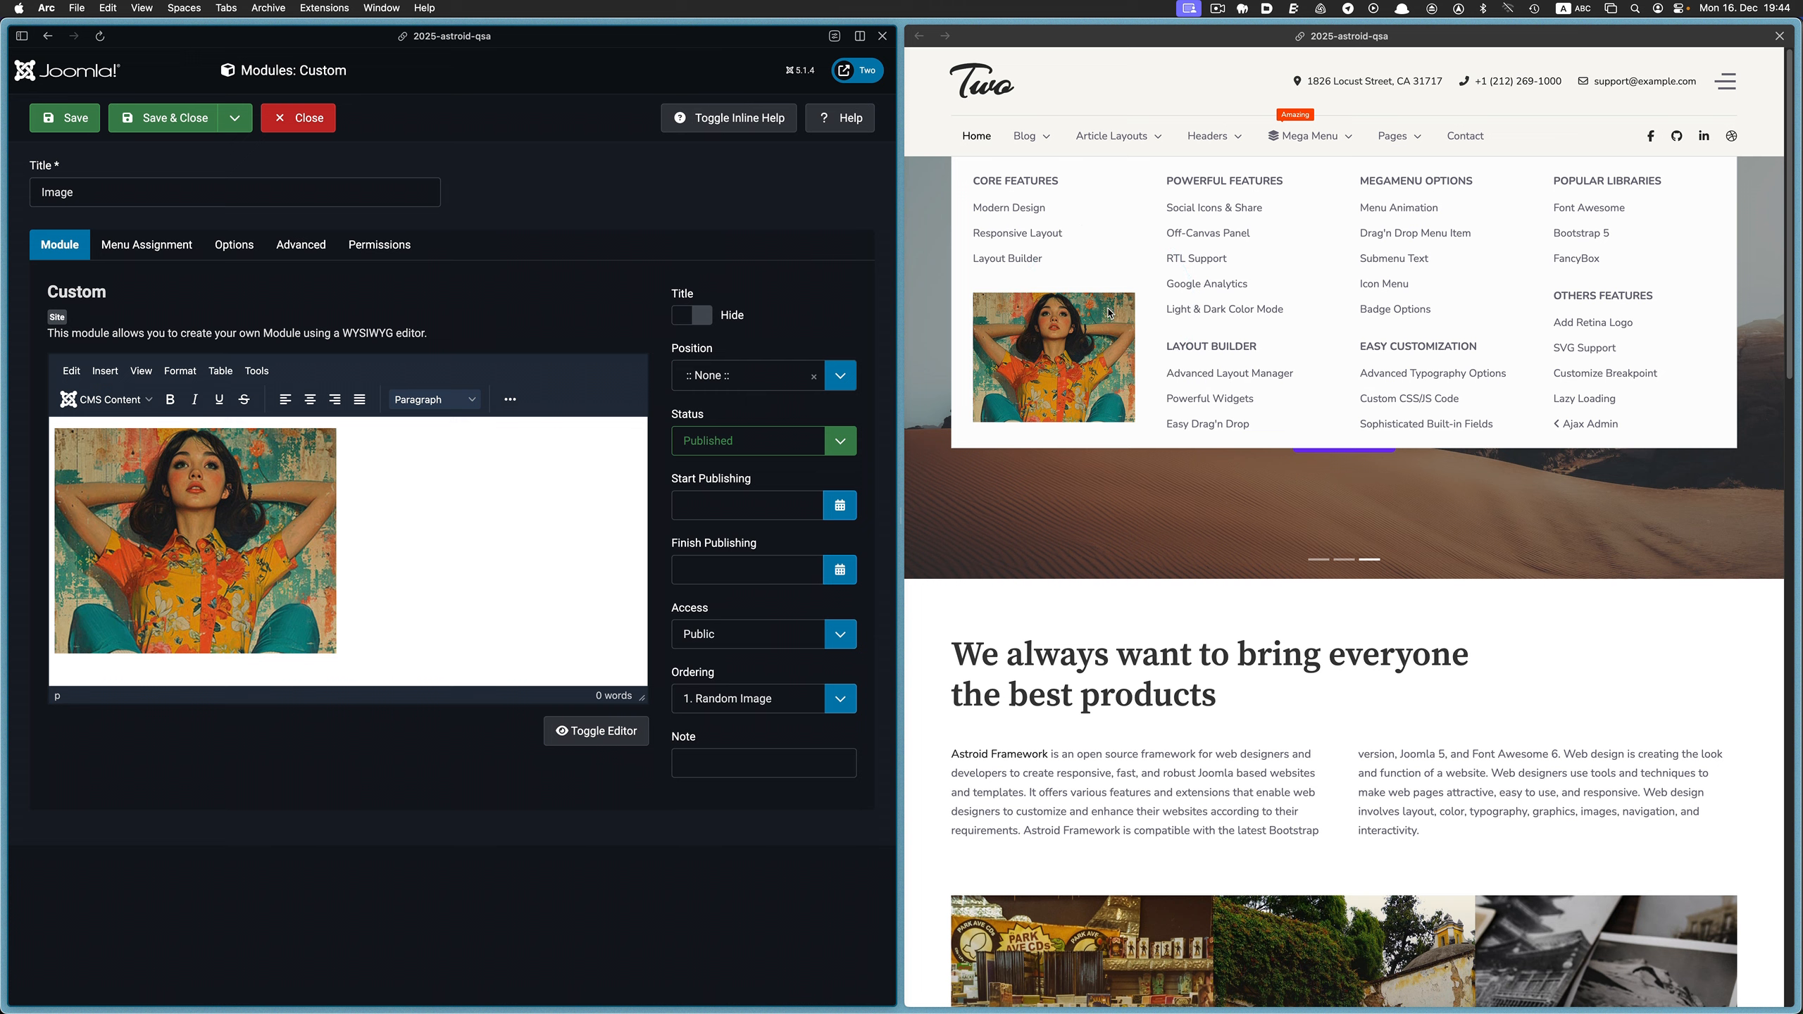
Close the Image module and start a new site module of the Custom type
{"action": "left_click", "coordinate": [355, 478]}
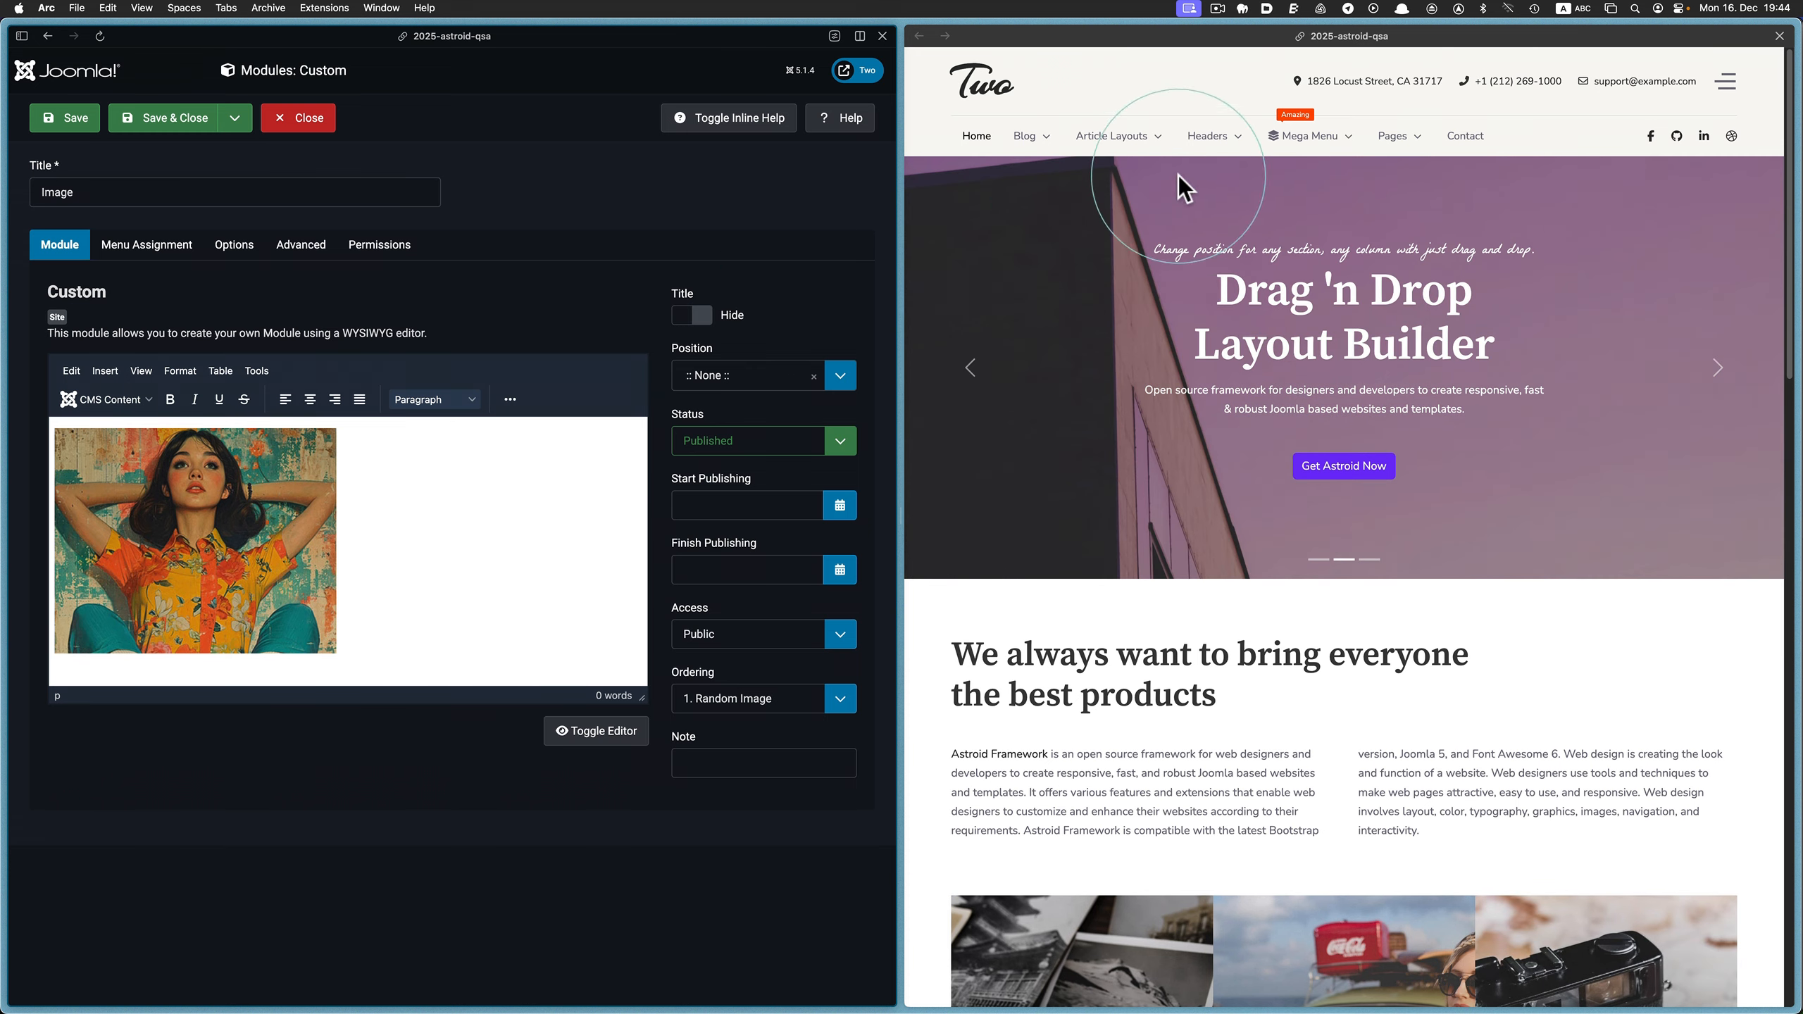
{"action": "mouse_move", "coordinate": [1289, 147]}
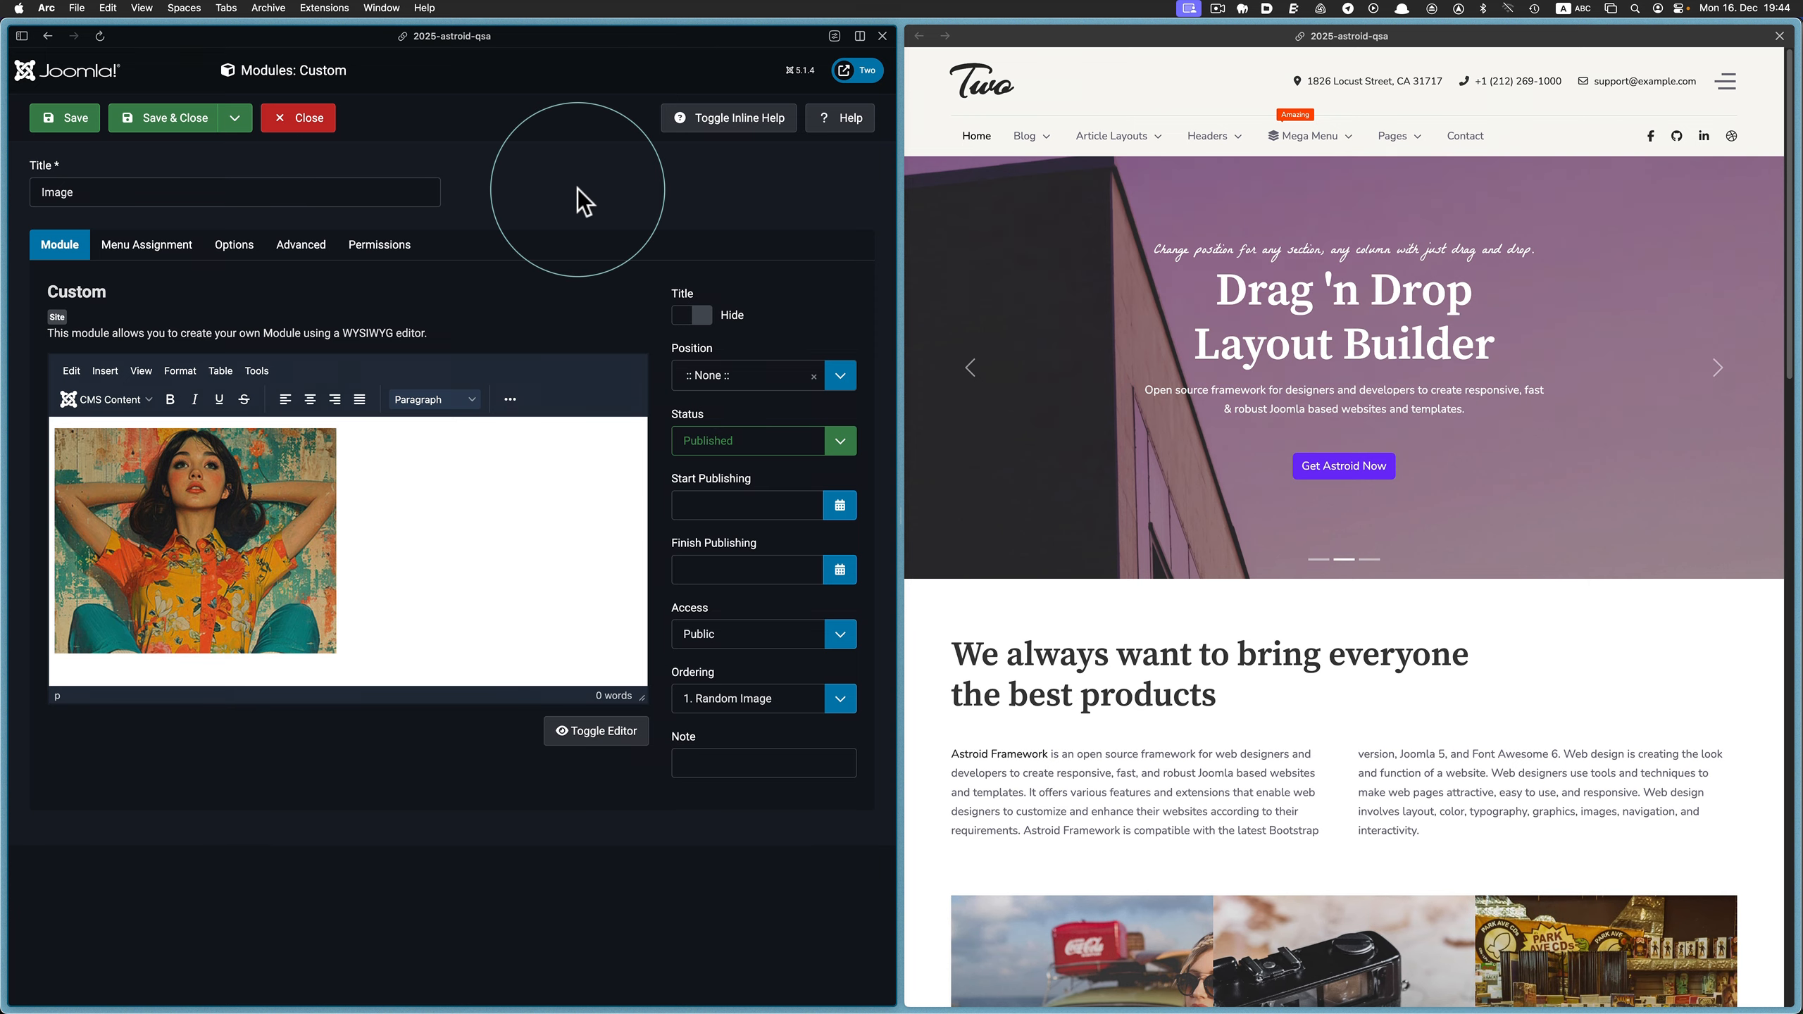
{"action": "left_click", "coordinate": [307, 125]}
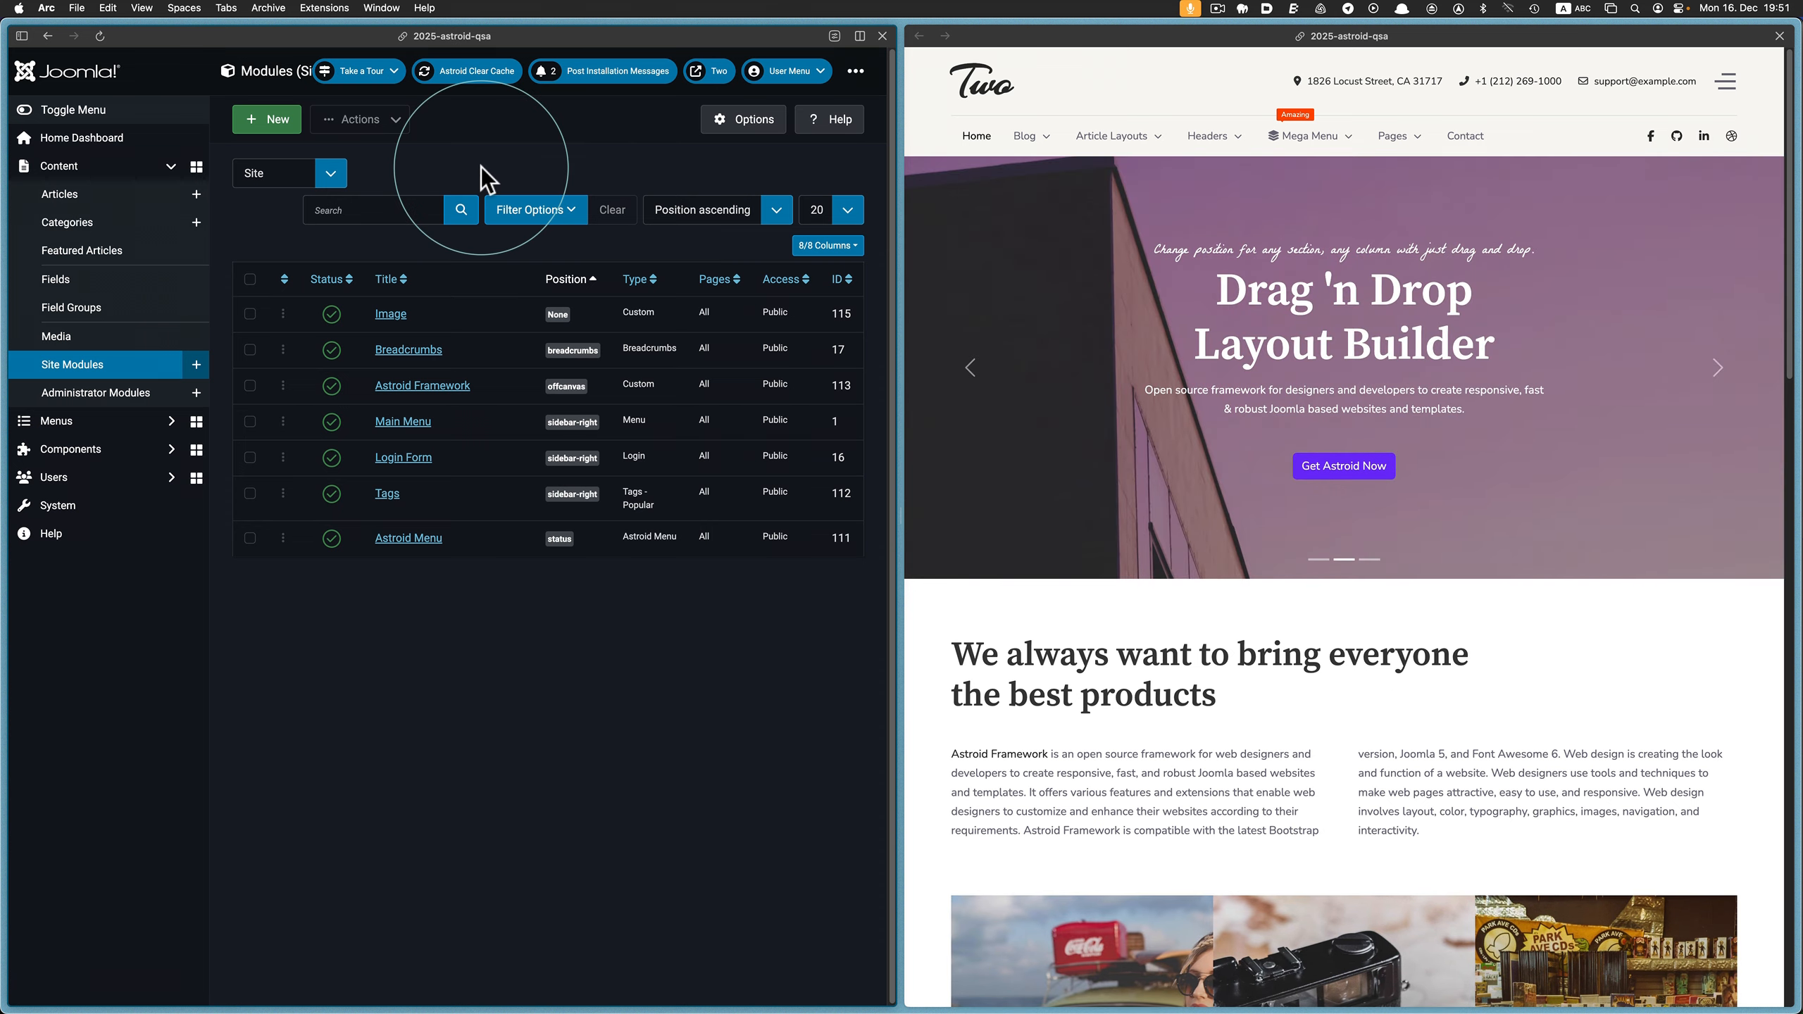
{"action": "left_click", "coordinate": [299, 131]}
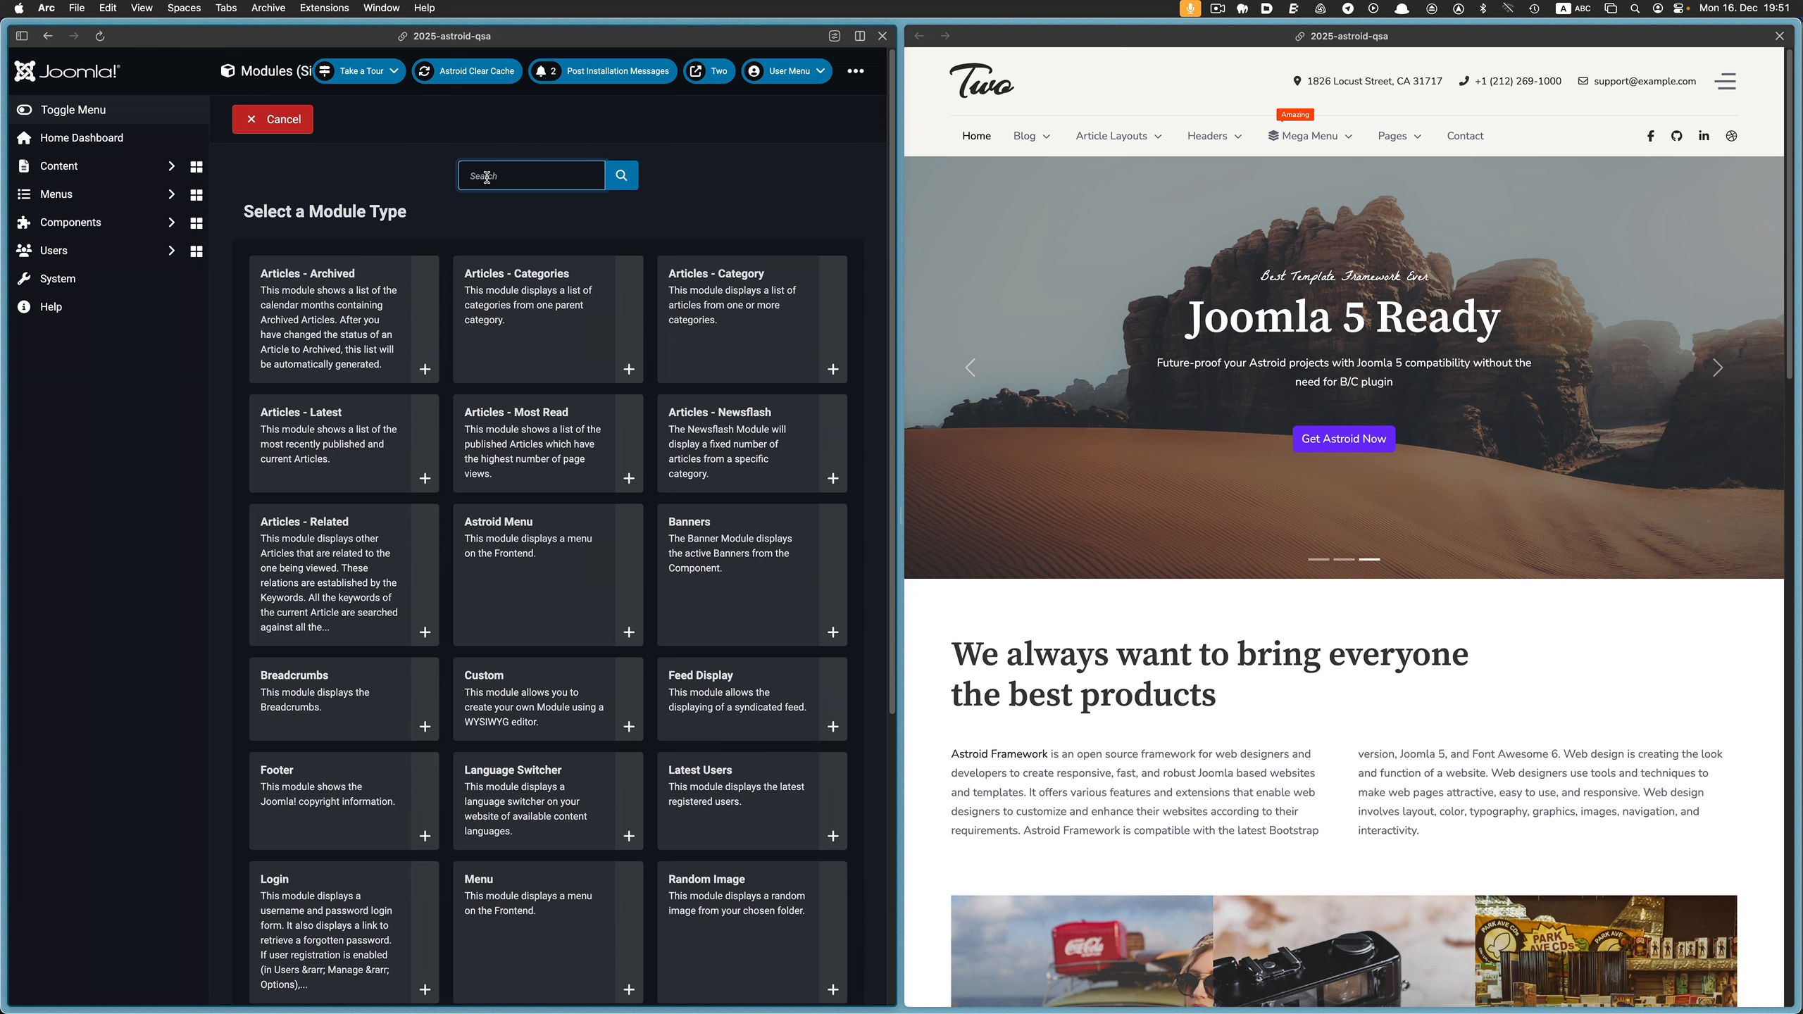
{"action": "type", "text": "cus"}
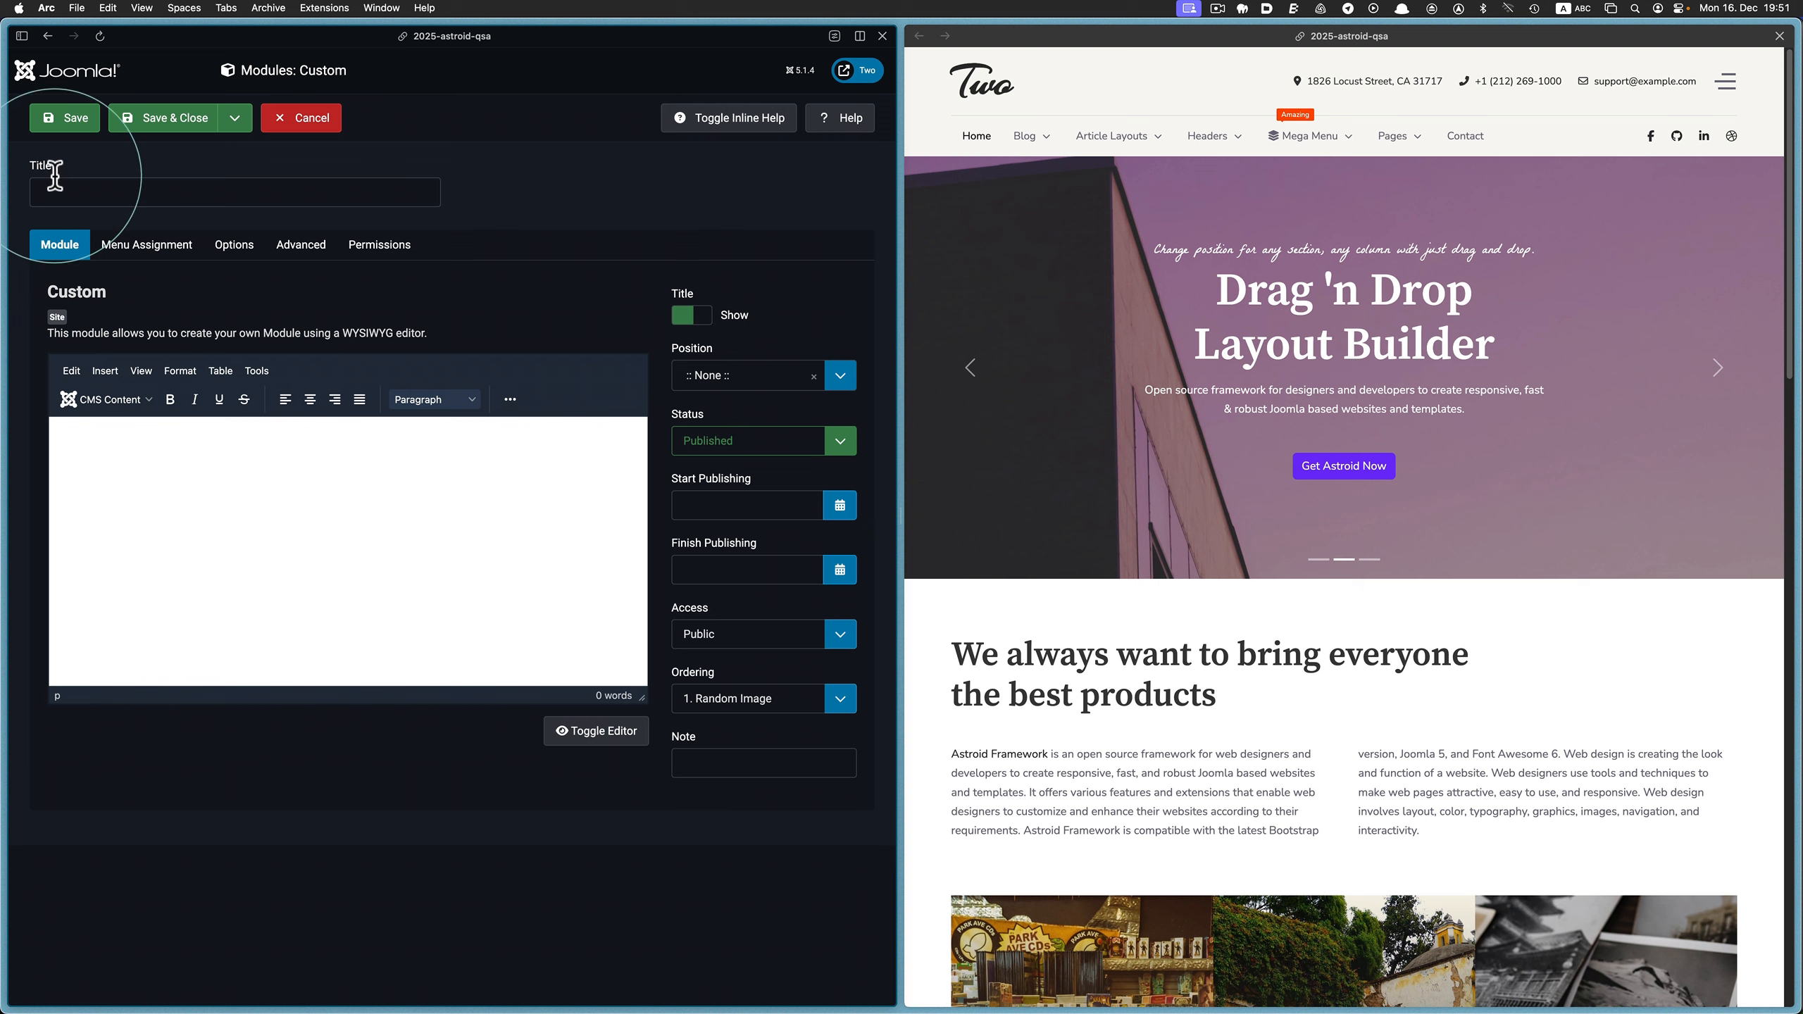
Title the new custom module "This is the End"
{"action": "left_click", "coordinate": [56, 186]}
{"action": "type", "text": "This"}
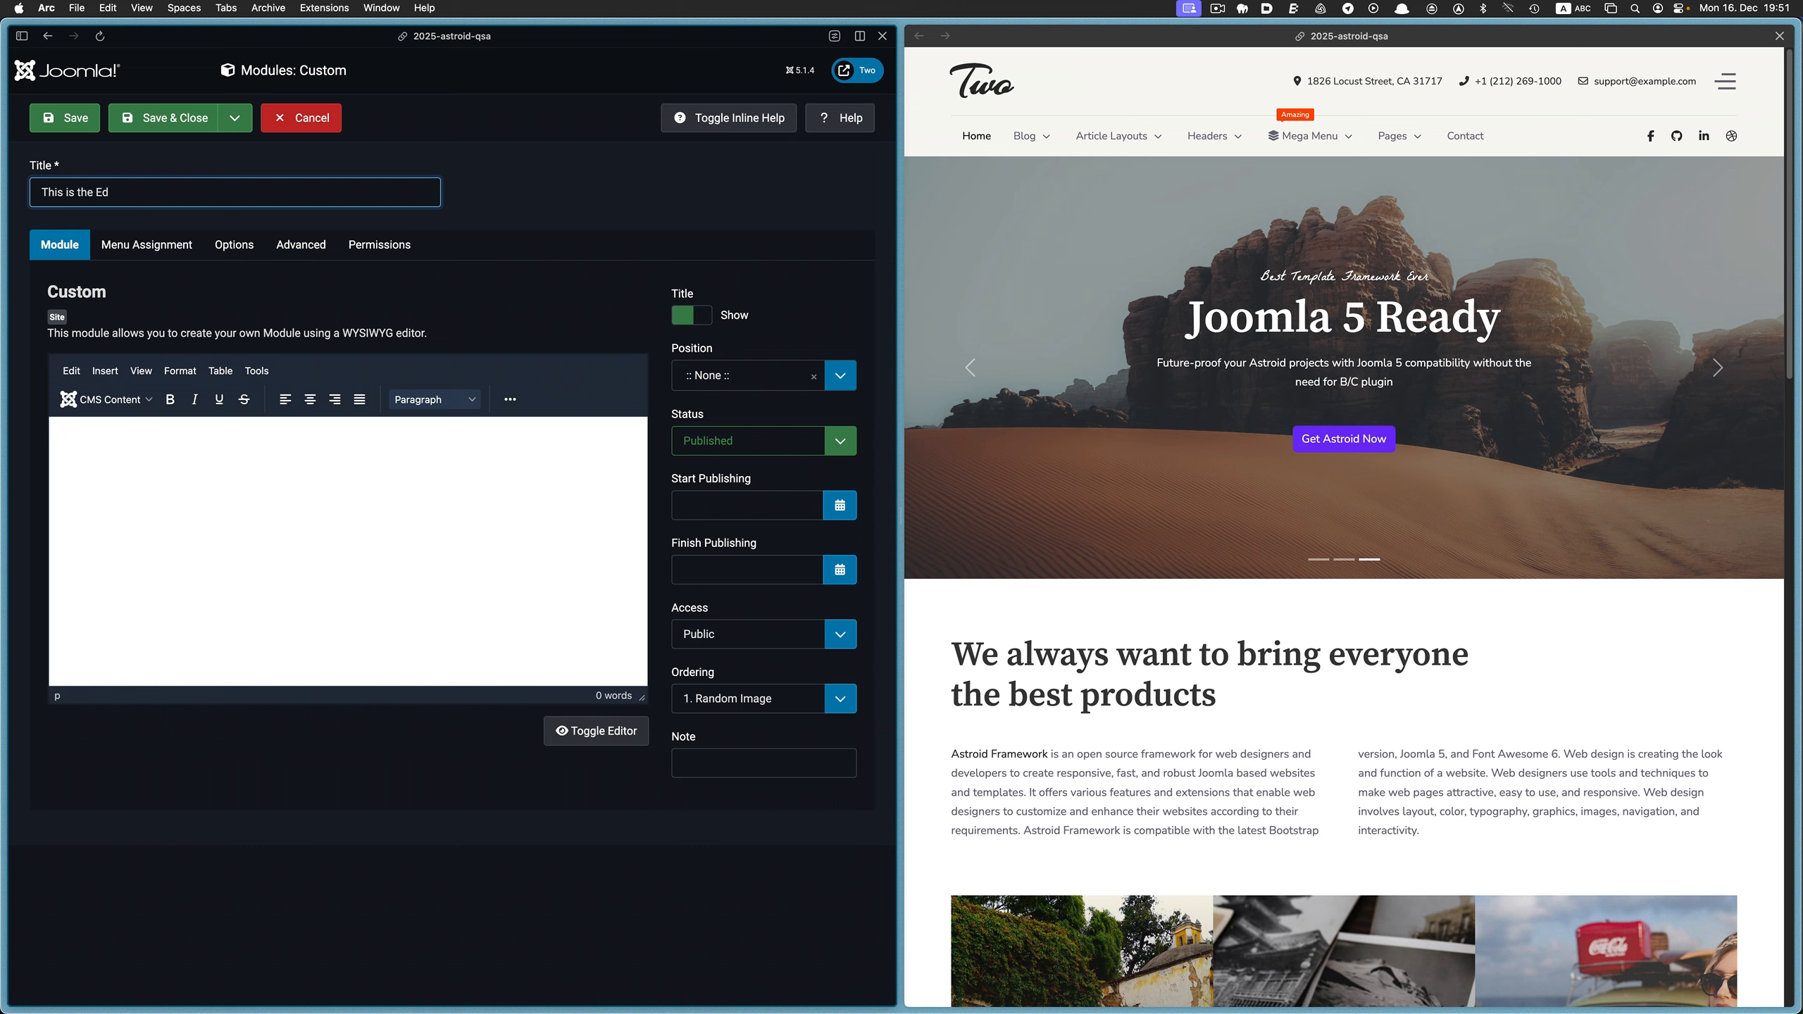
{"action": "type", "text": " is the End"}
{"action": "key", "text": "Tab"}
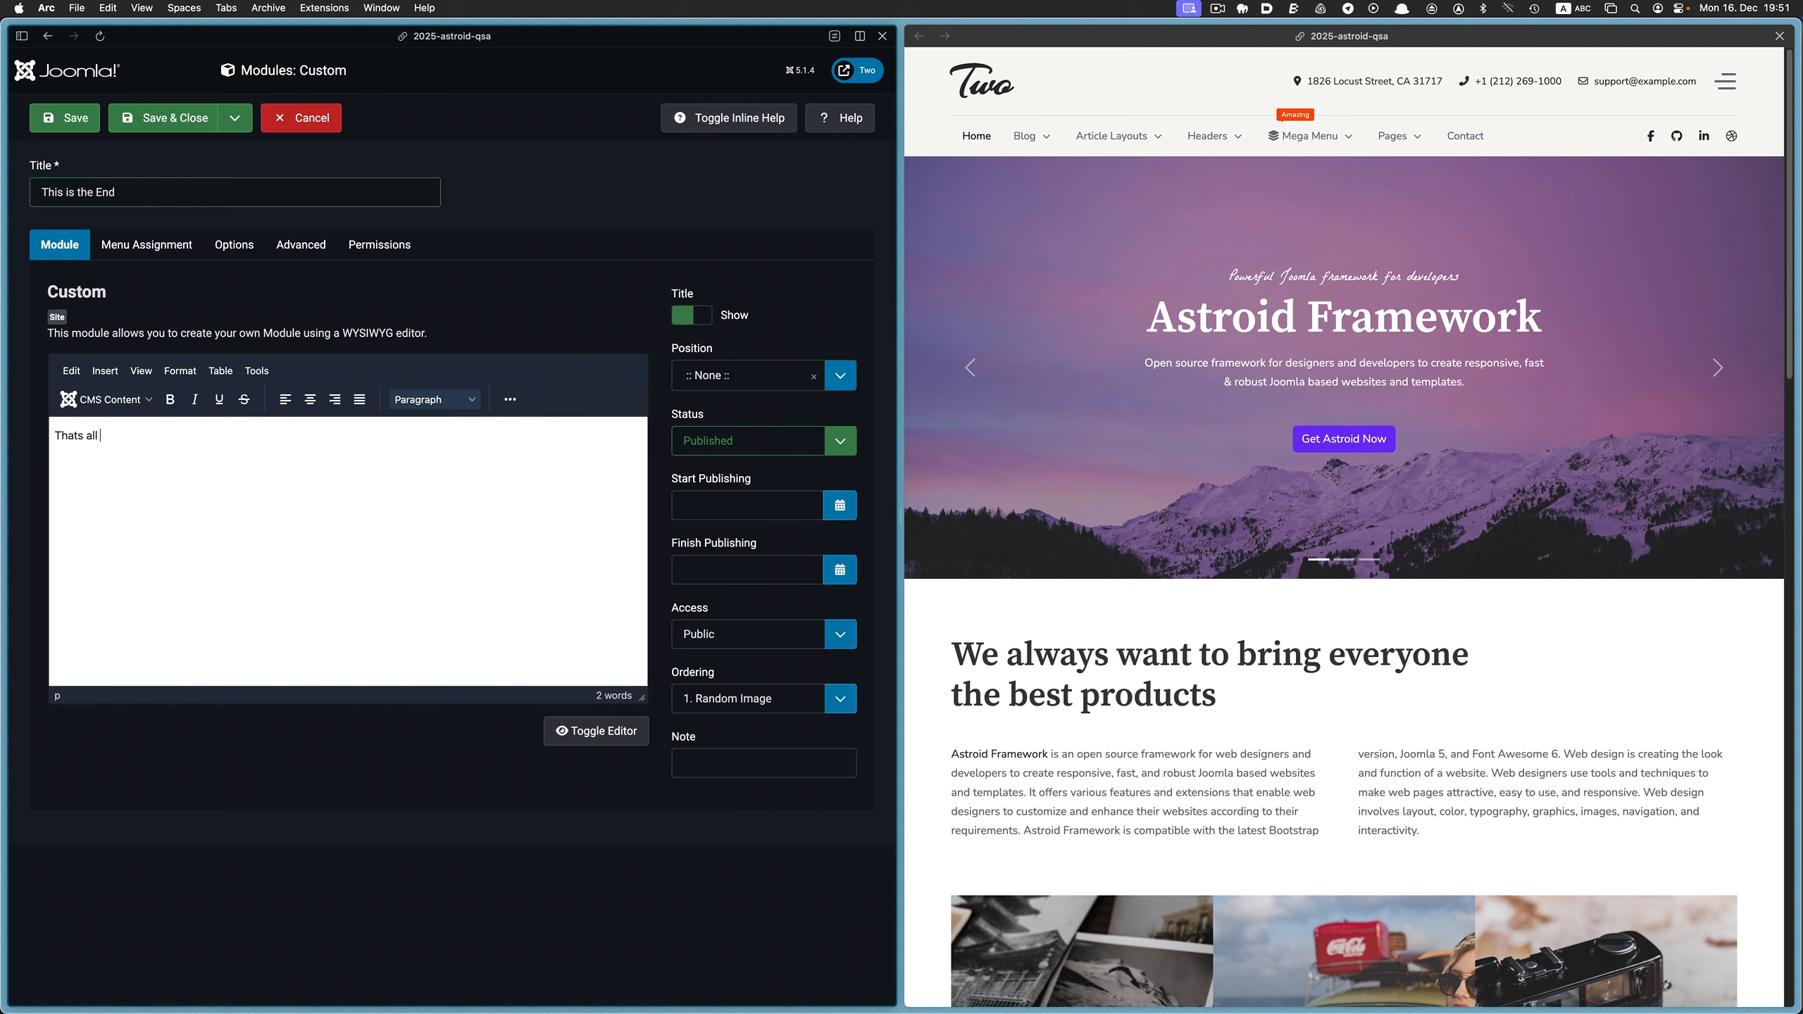
Write the module content in three paragraphs: "Thats all Folks", "Please Like and Subscribe" and "Join us next year for Astroid Goodness"
{"action": "type", "text": "Folks "}
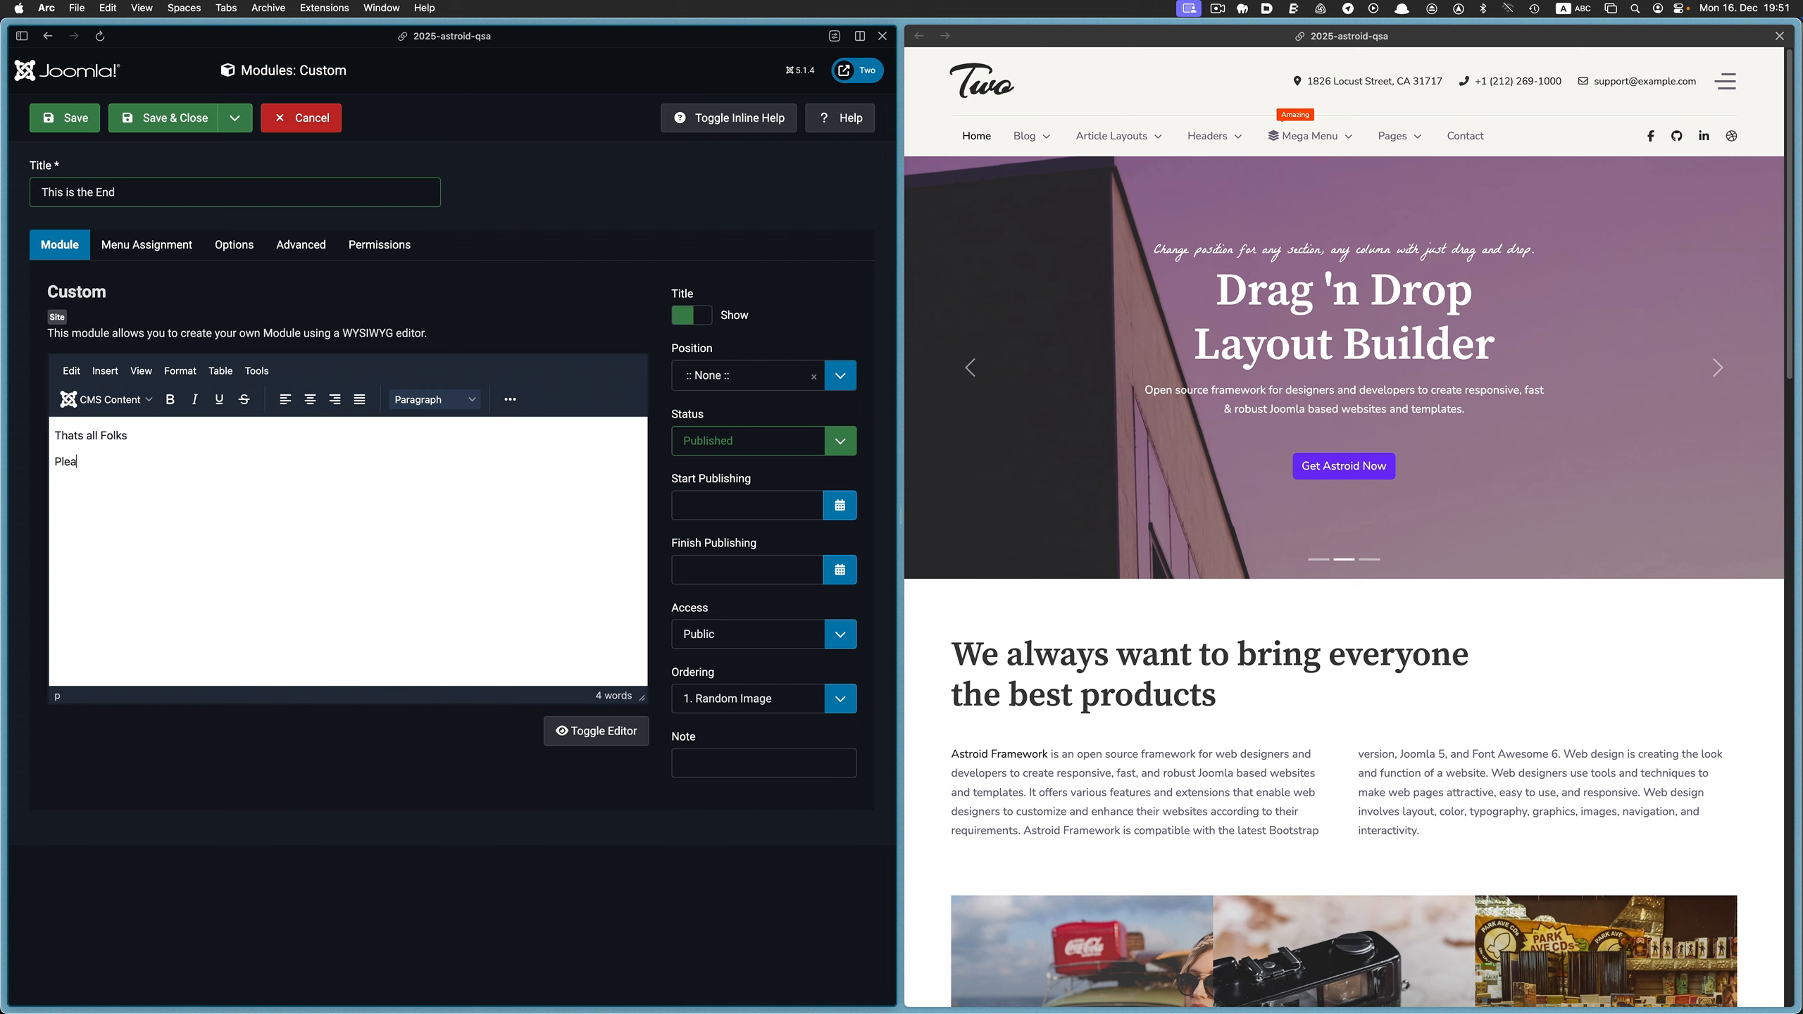
{"action": "type", "text": "Please Like and Subs"}
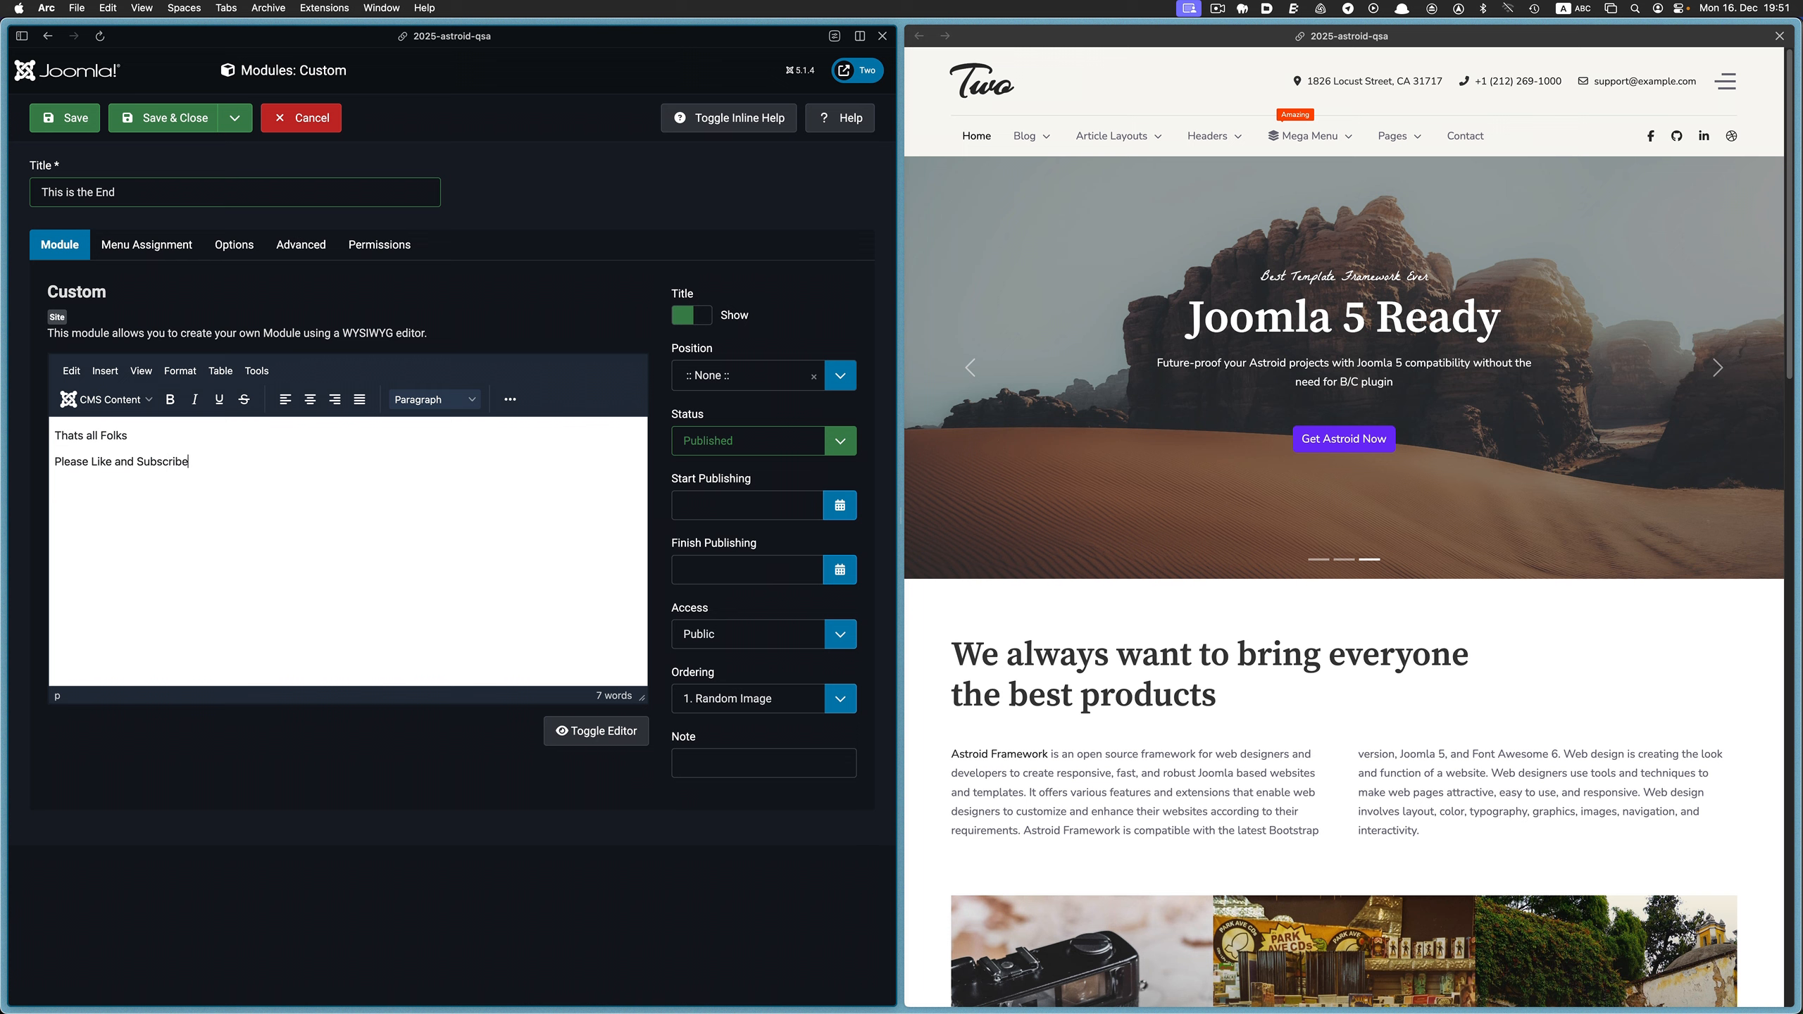
{"action": "type", "text": "cribe"}
{"action": "key", "text": "Return"}
{"action": "type", "text": "Join us ne"}
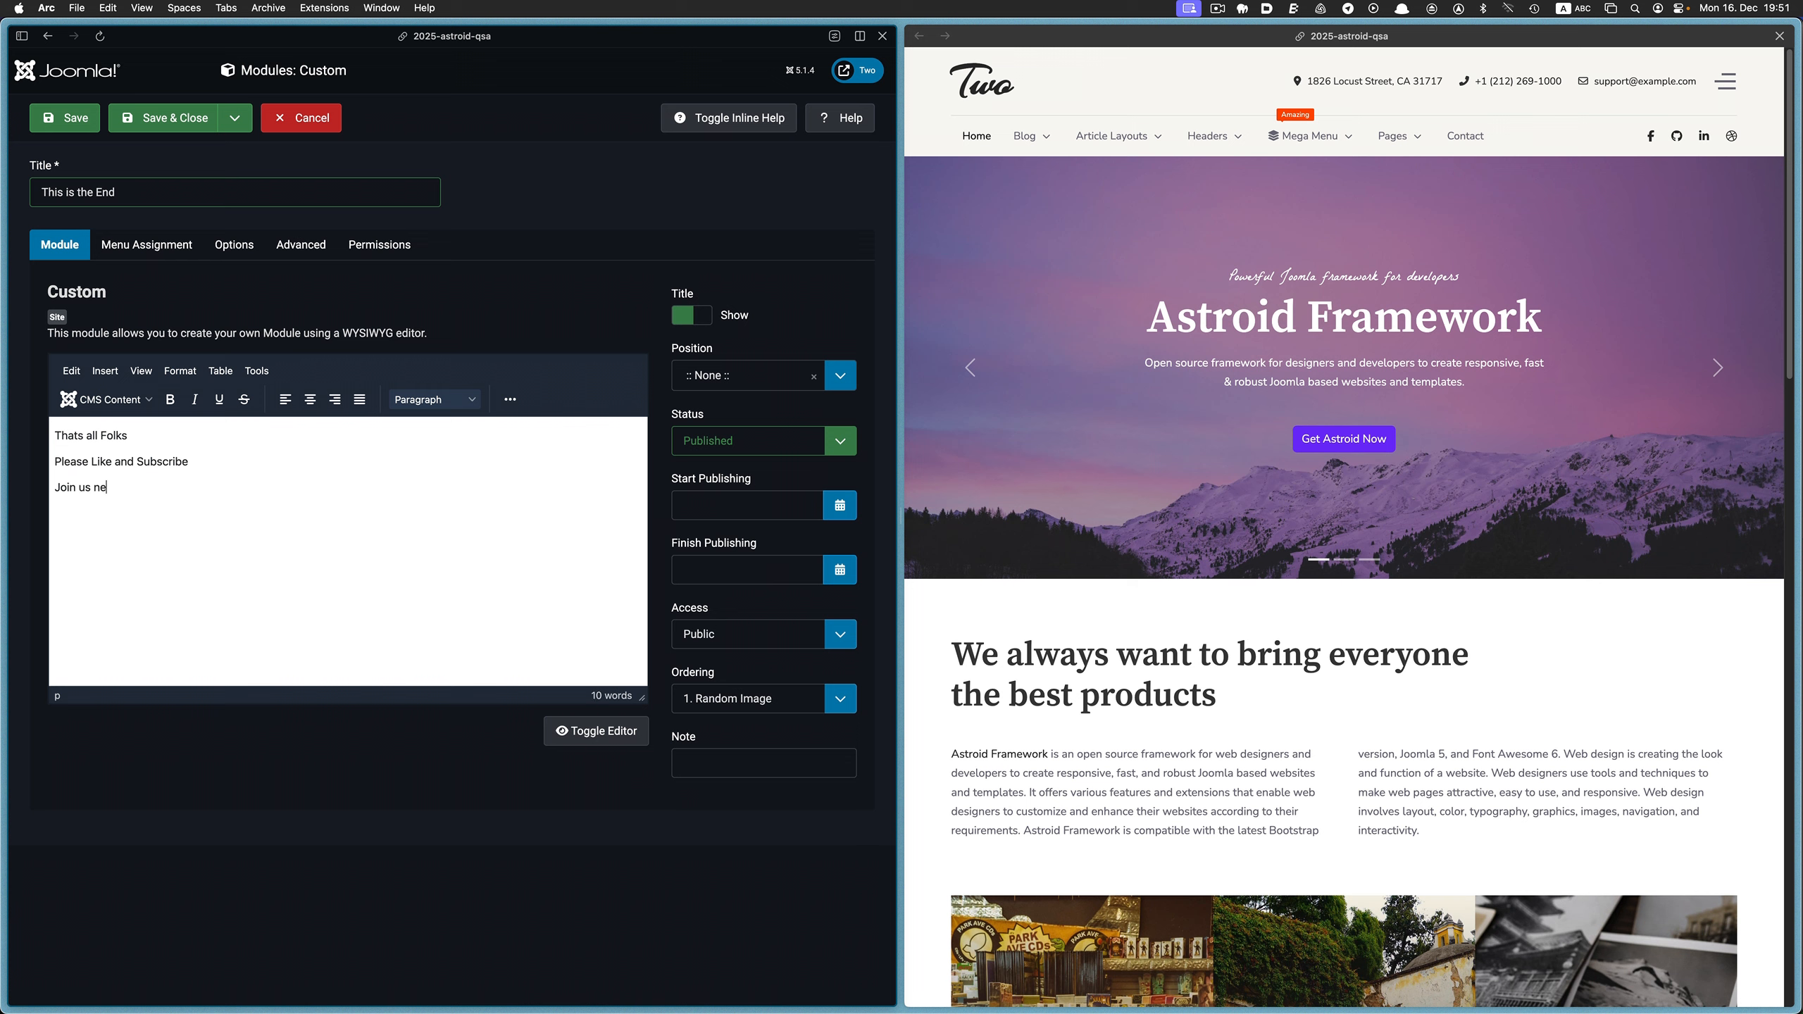
{"action": "type", "text": "xt year for"}
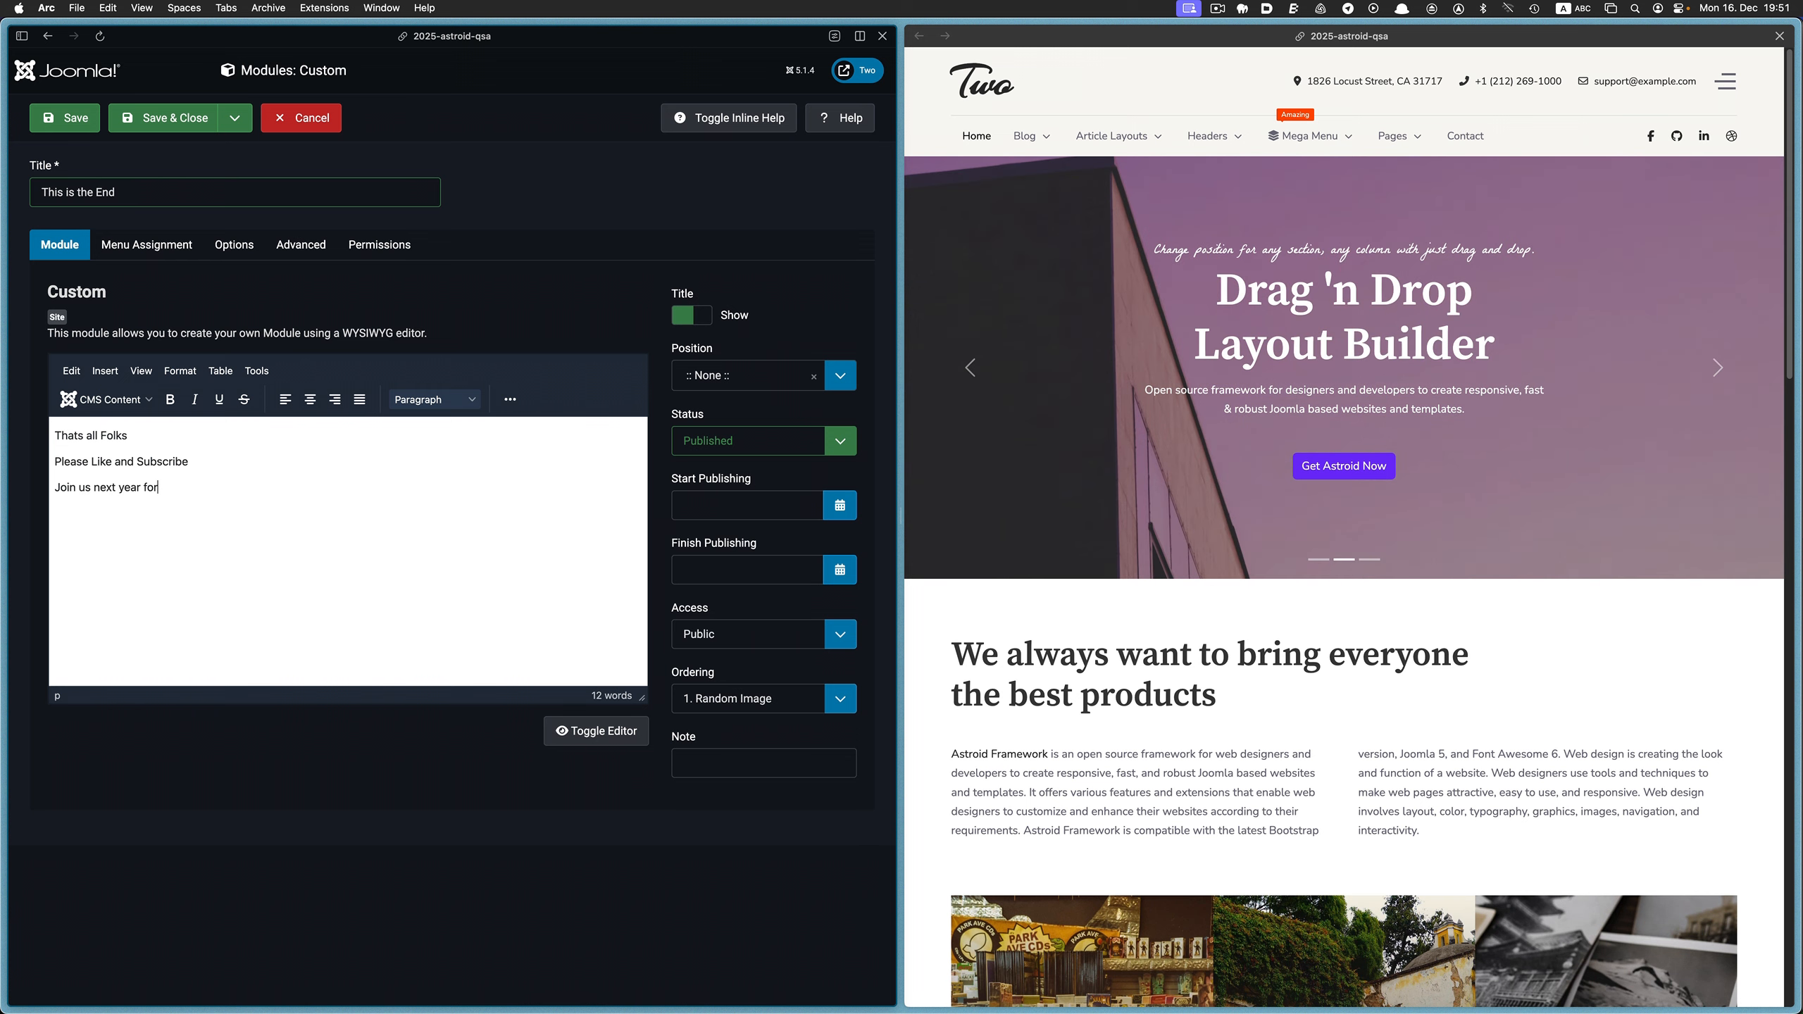
{"action": "key", "text": "BackSpace"}
{"action": "key", "text": "BackSpace"}
{"action": "key", "text": "BackSpace"}
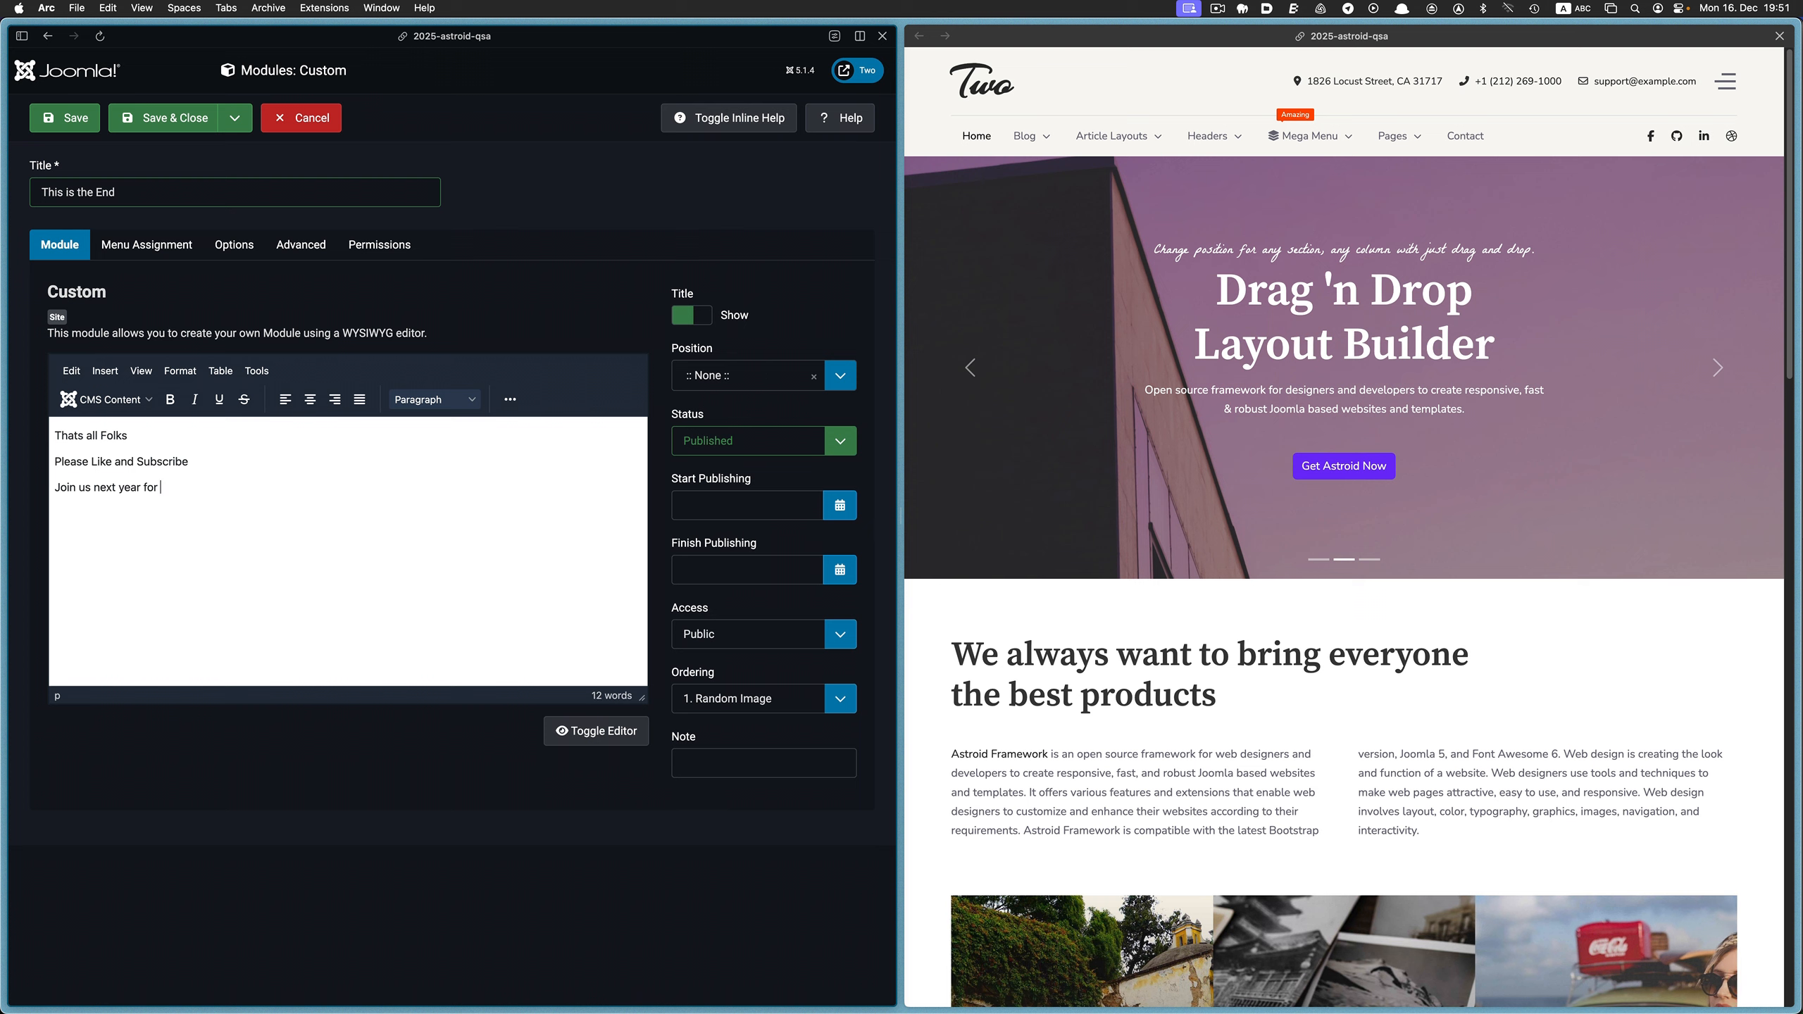
{"action": "type", "text": "Astroid Goodness"}
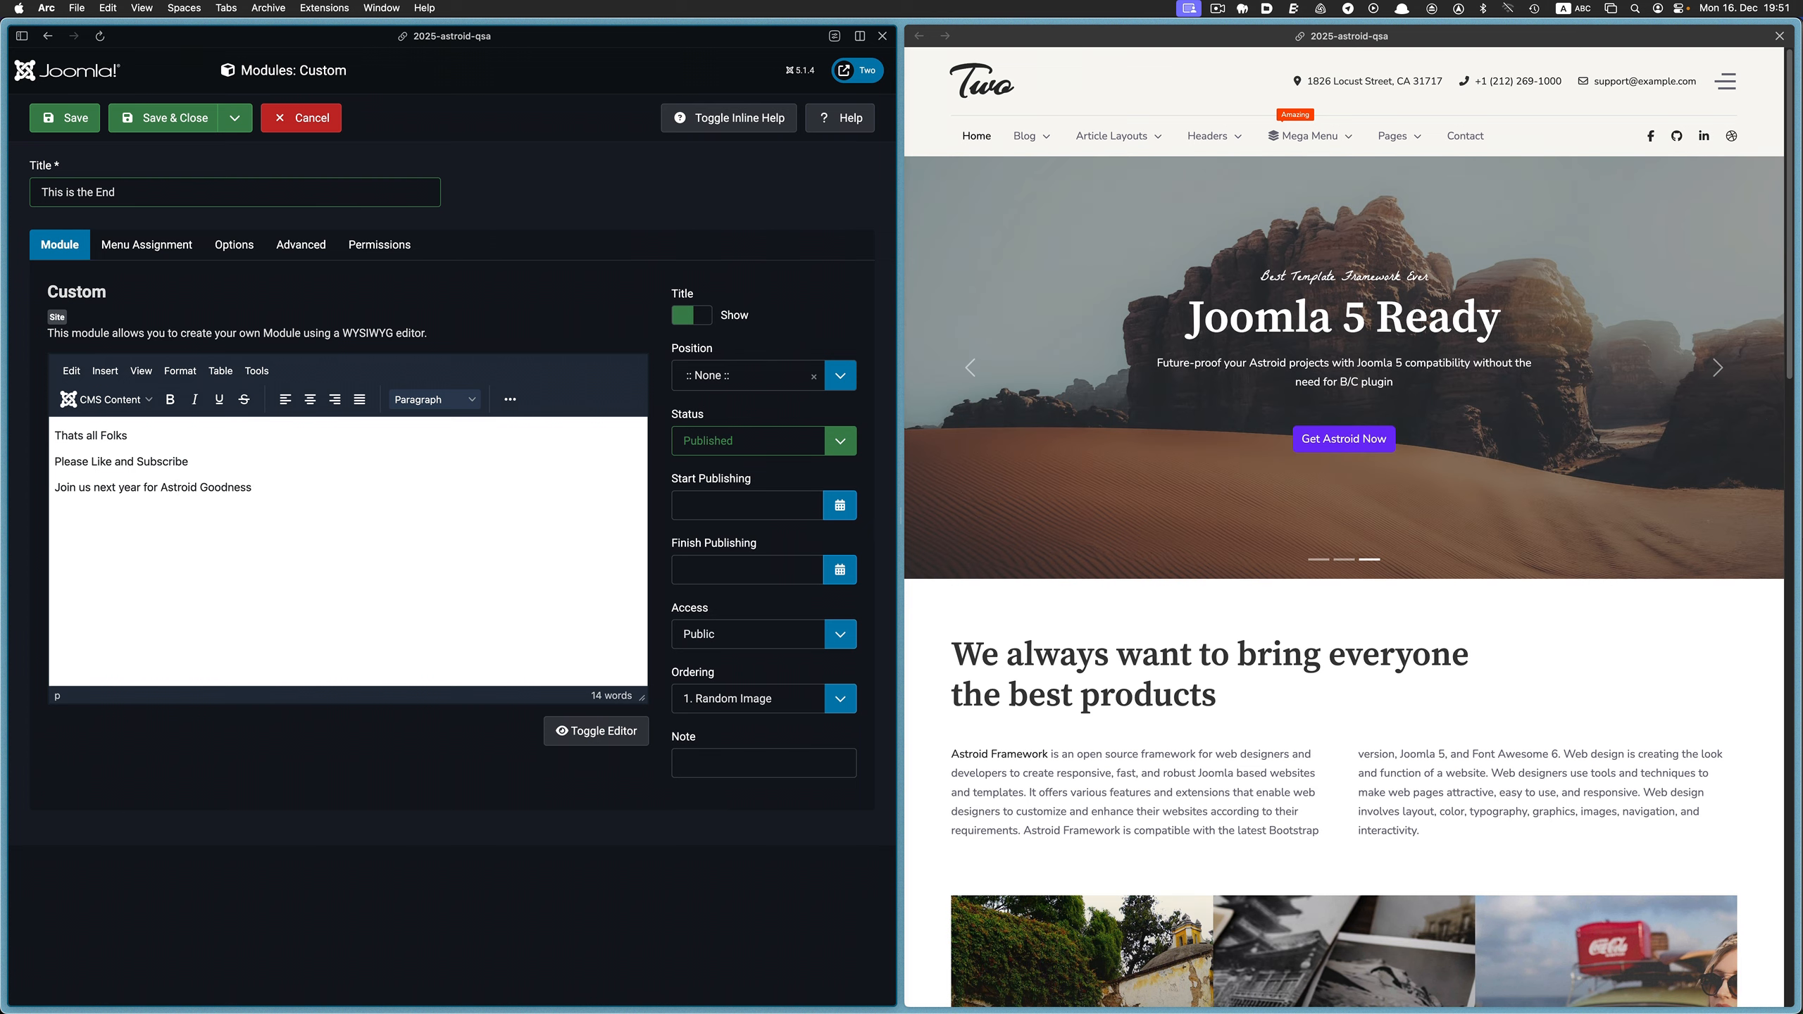
Format the "Please Like and Subscribe" line as a heading
{"action": "left_click", "coordinate": [197, 456]}
{"action": "left_click", "coordinate": [197, 457]}
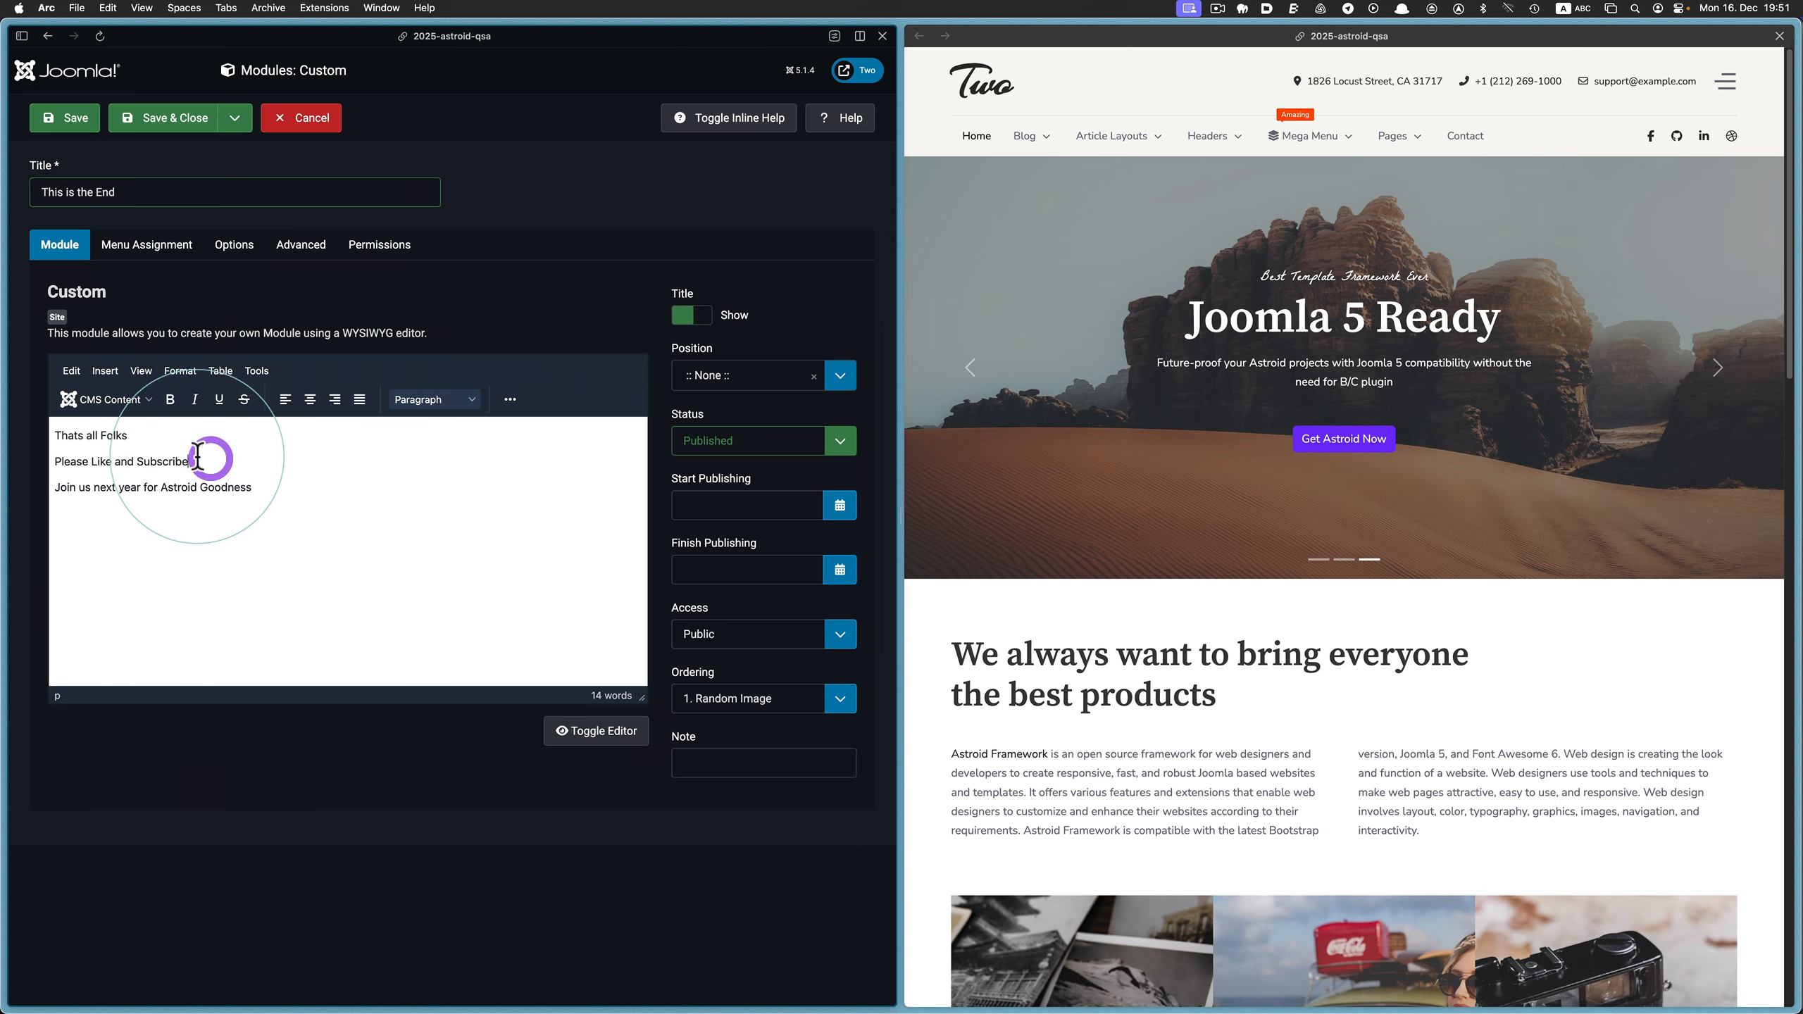
{"action": "left_click_drag", "start_coordinate": [197, 458], "coordinate": [50, 460]}
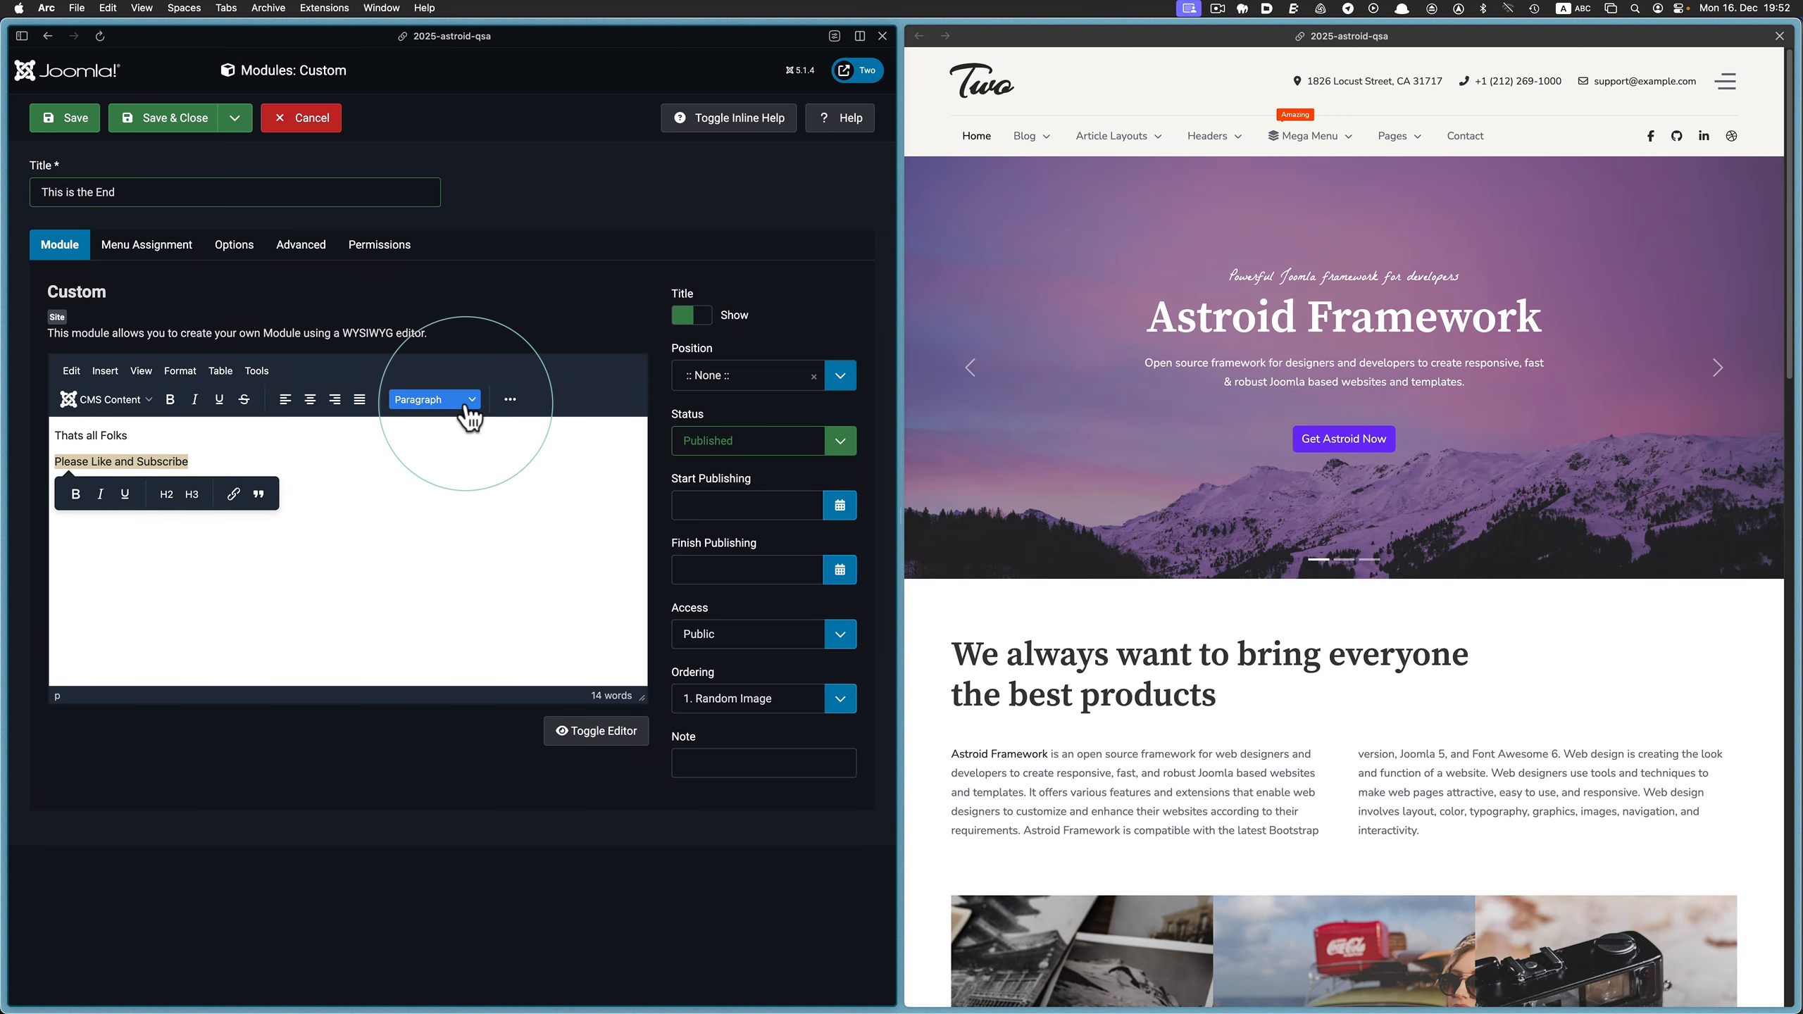
{"action": "left_click", "coordinate": [469, 400]}
{"action": "left_click", "coordinate": [607, 442]}
{"action": "left_click", "coordinate": [398, 484]}
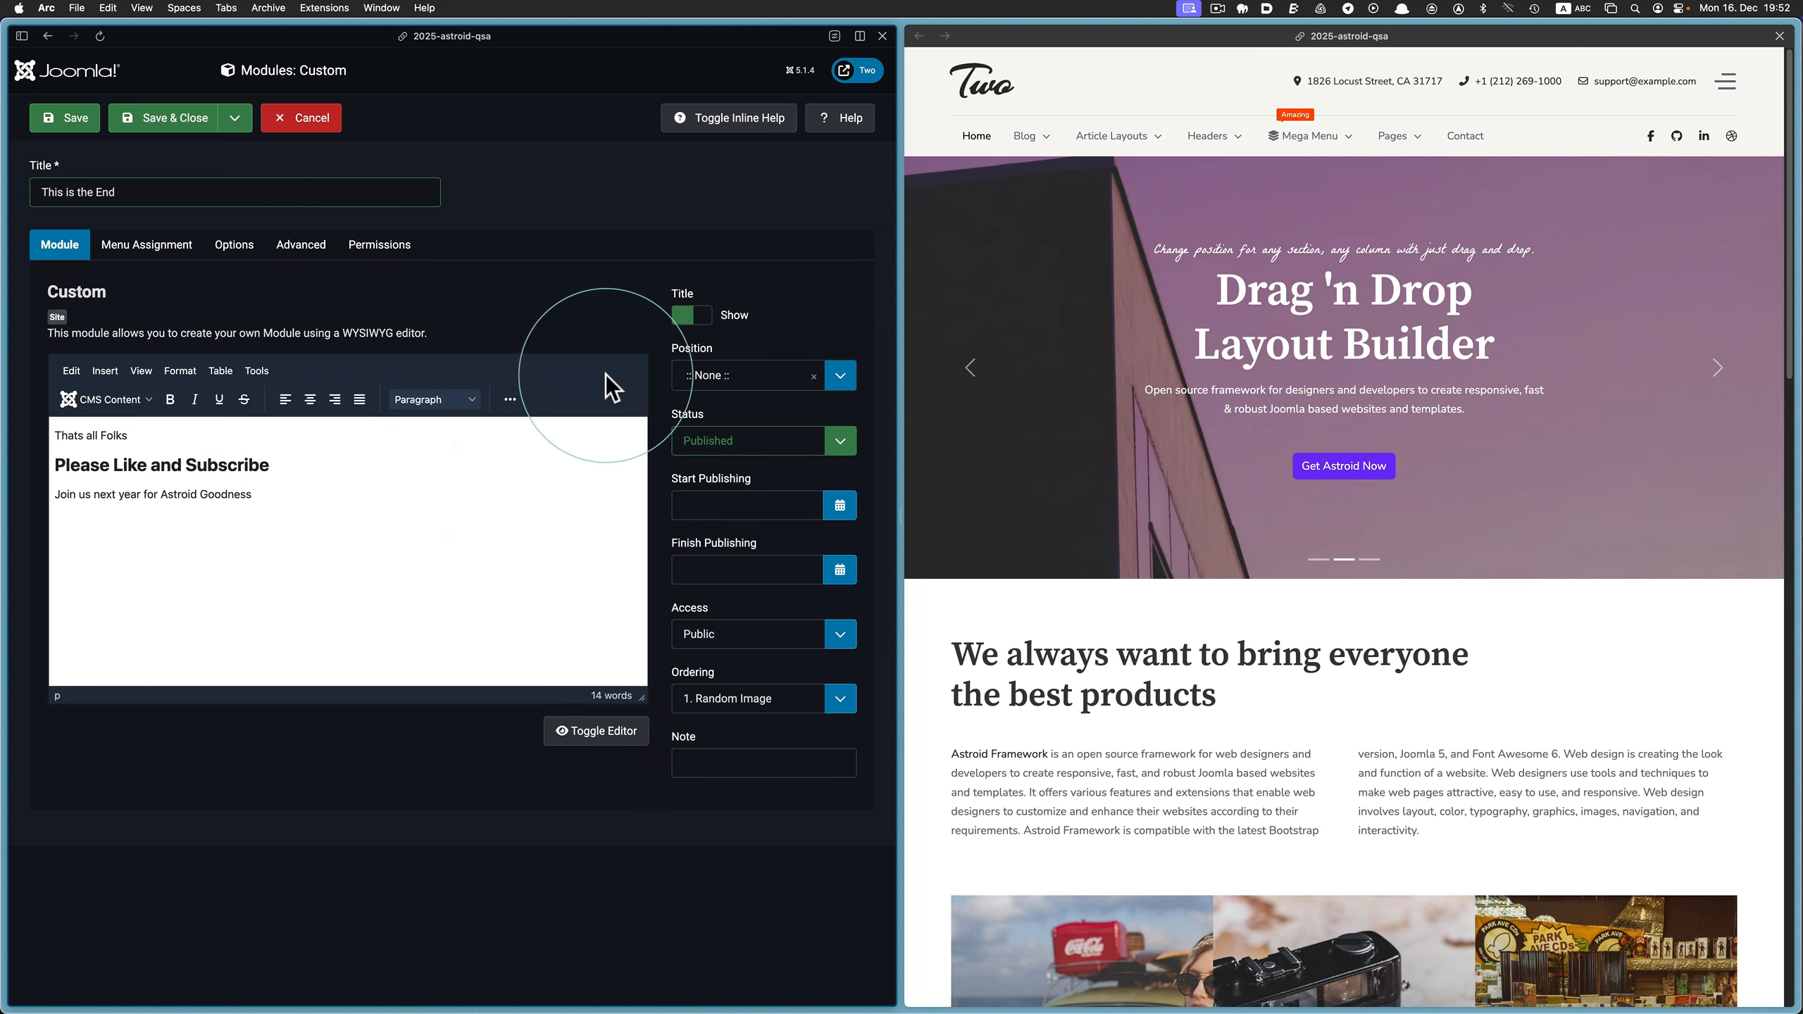
Hide the module's title on the site, and save and close the module
{"action": "left_click", "coordinate": [691, 315]}
{"action": "left_click", "coordinate": [122, 139]}
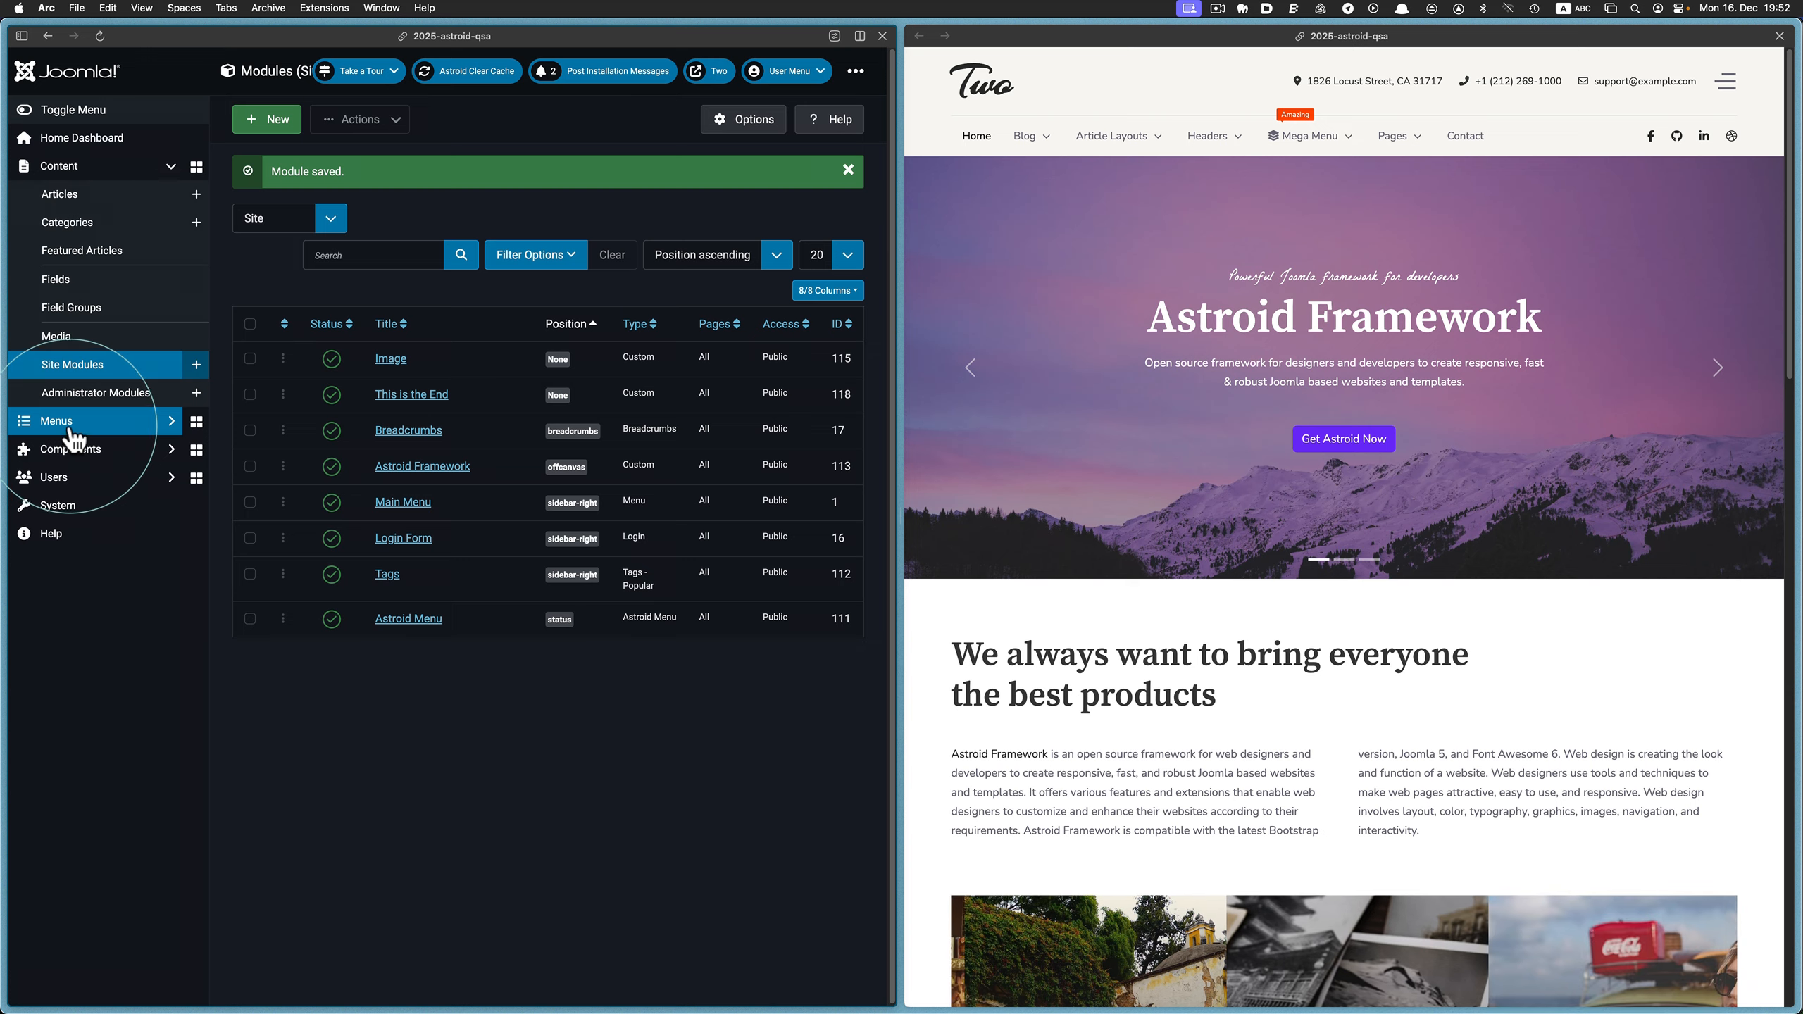
Open the Mega Menu item of the Main Menu and delete the Image module from its first column
{"action": "left_click", "coordinate": [71, 426]}
{"action": "left_click", "coordinate": [81, 330]}
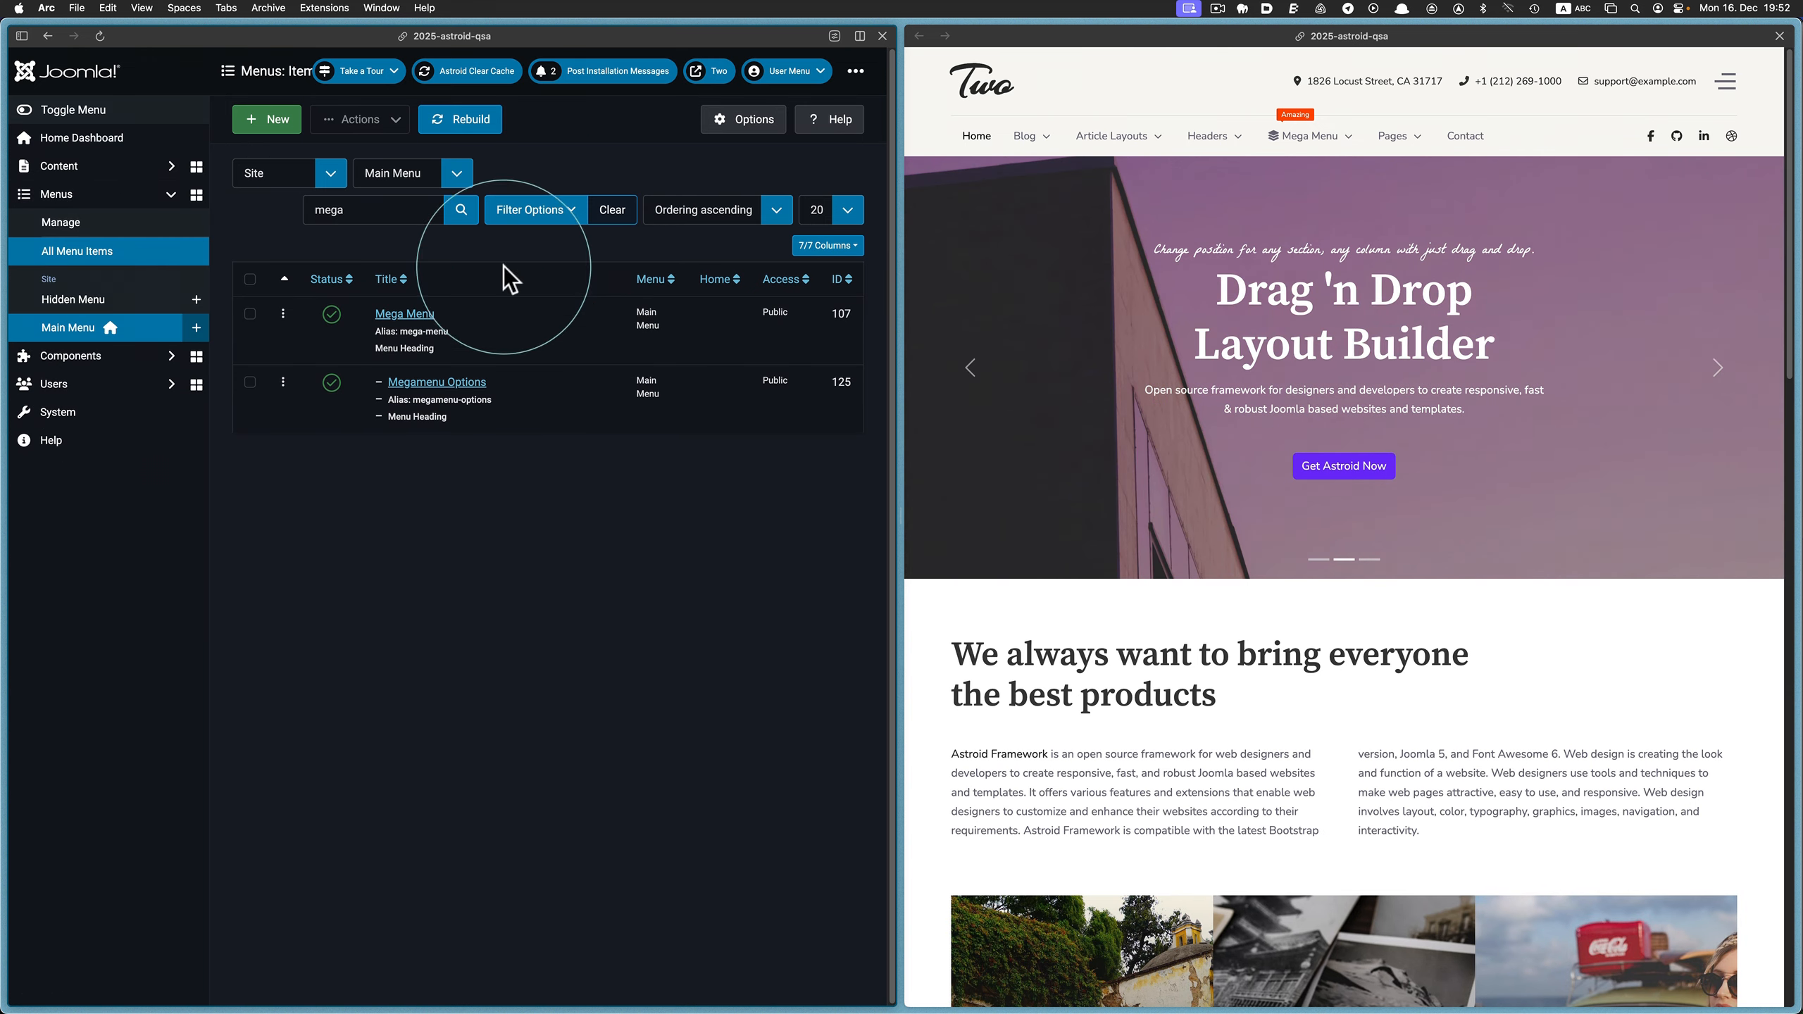
{"action": "left_click", "coordinate": [403, 319]}
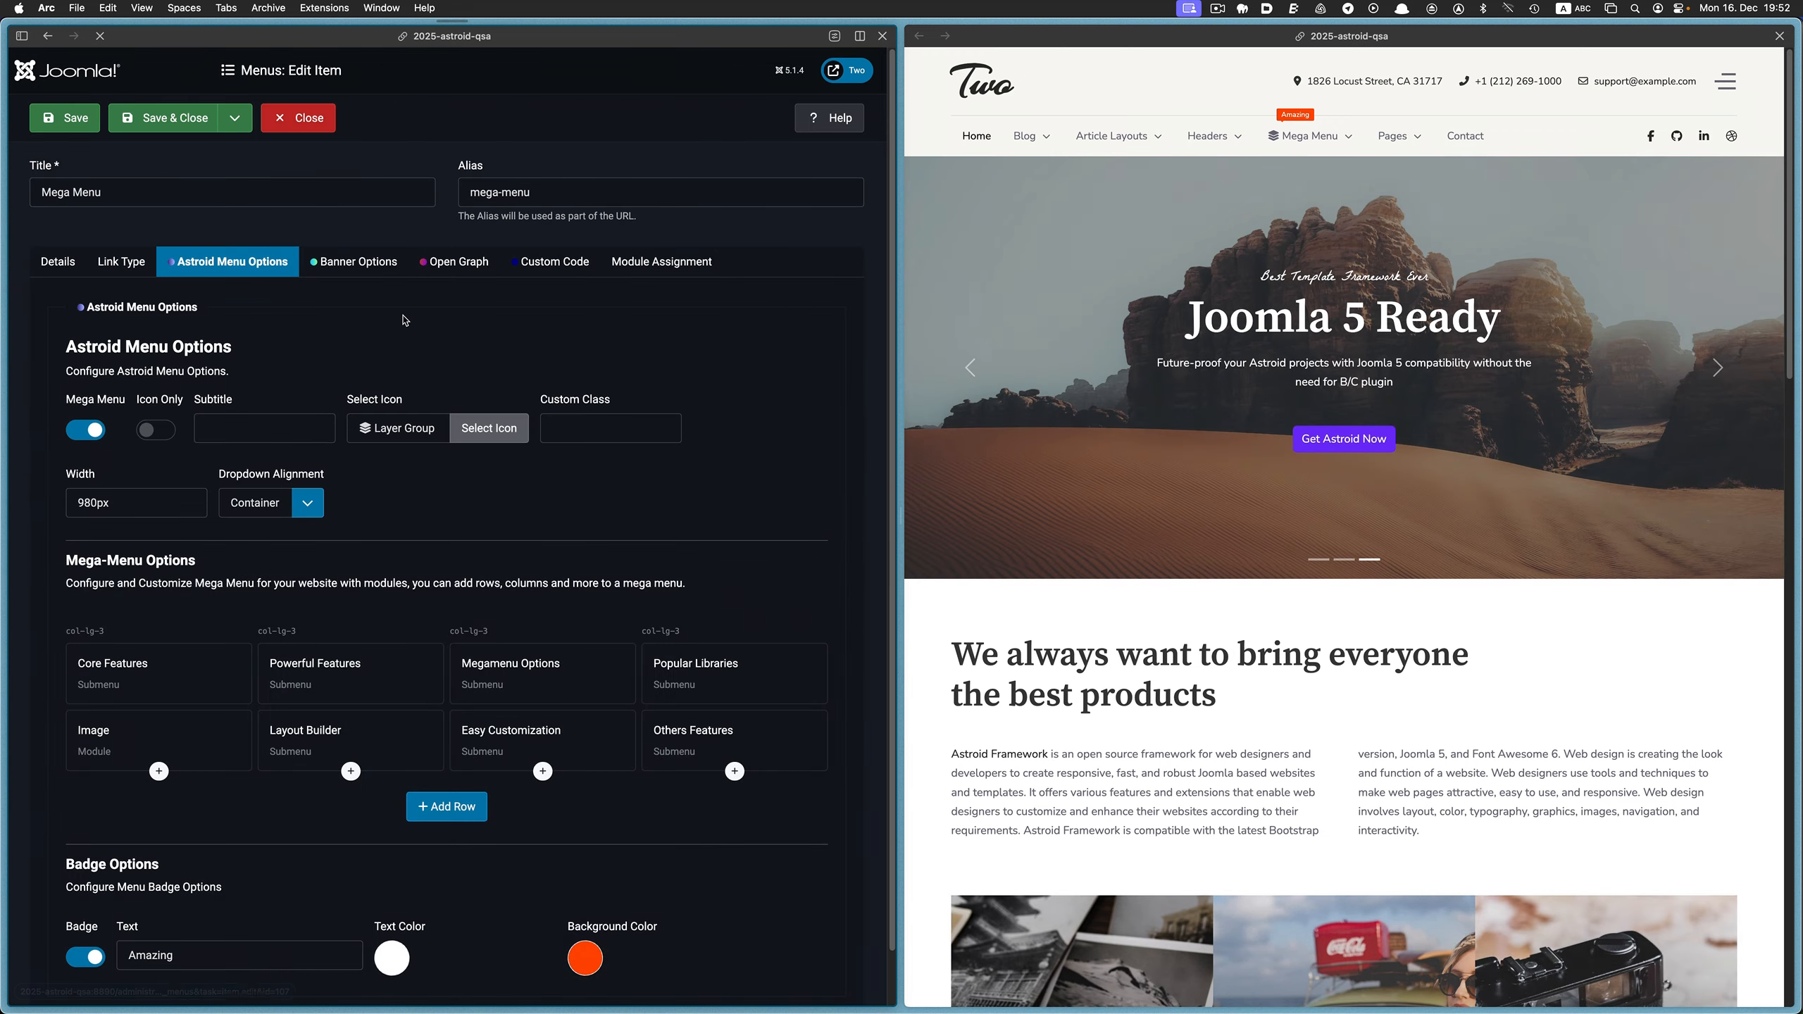
{"action": "scroll", "coordinate": [401, 327], "scroll_direction": "down", "scroll_amount": 2}
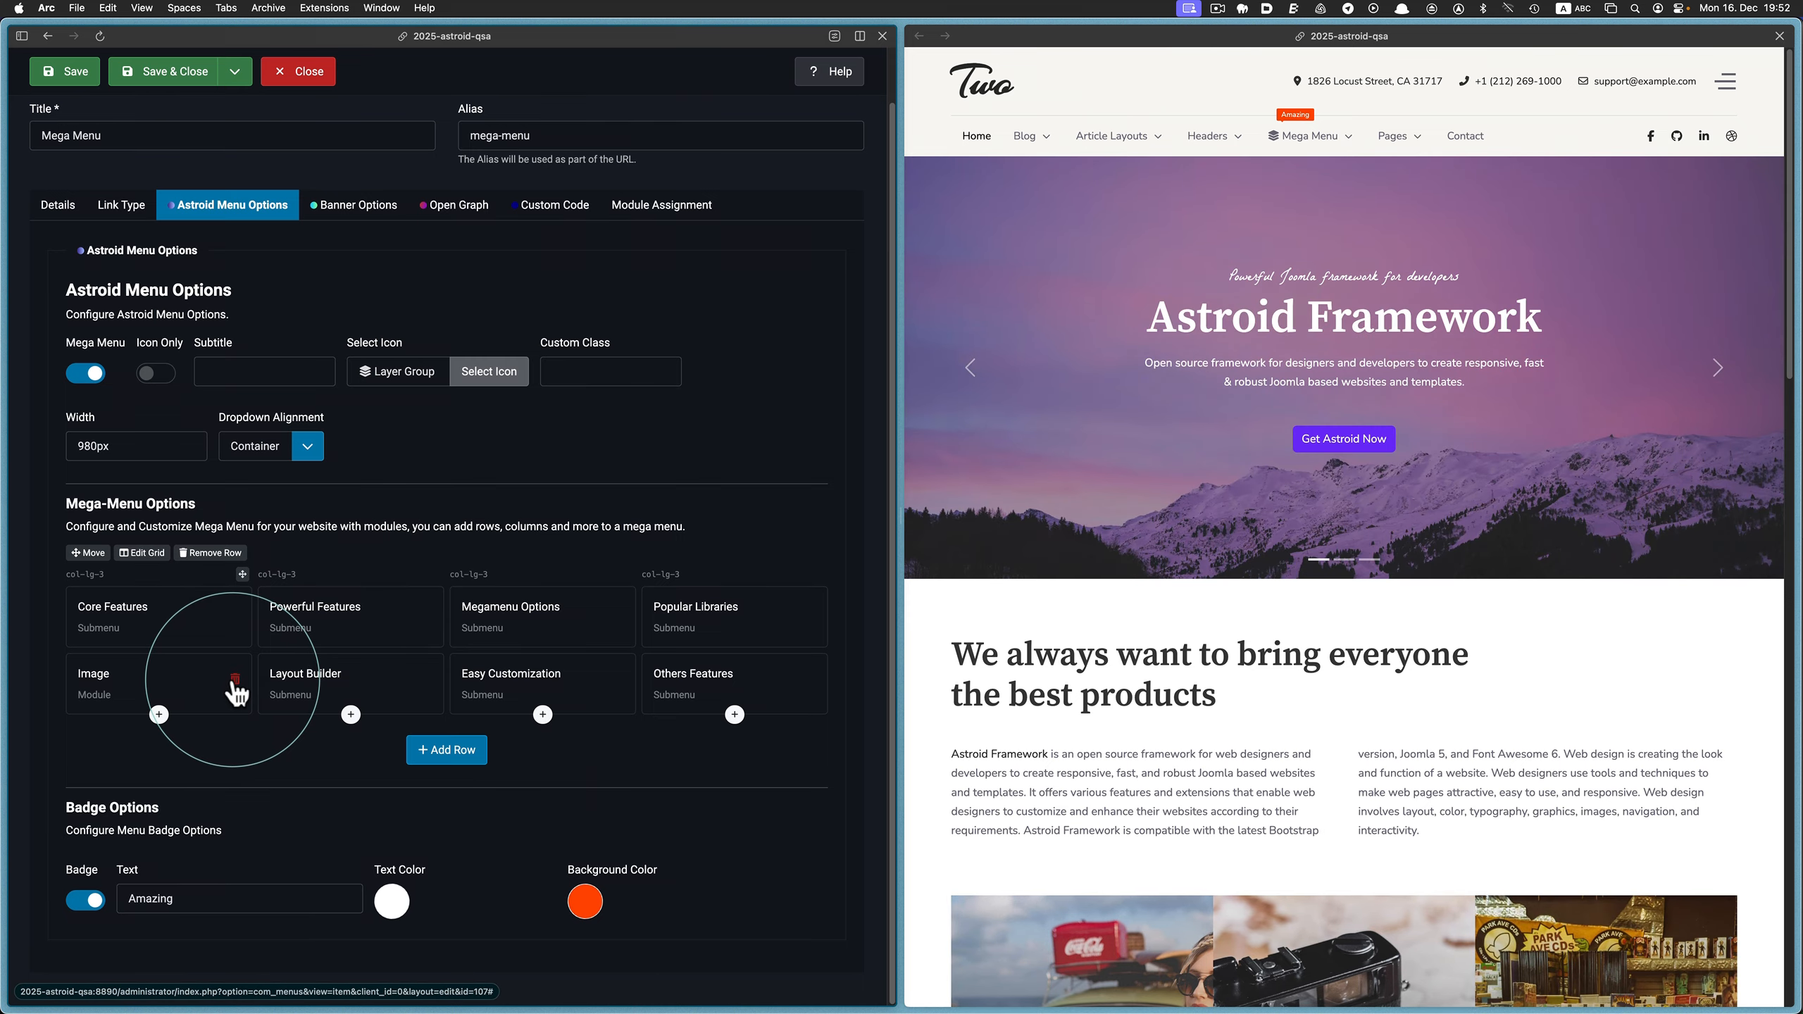
{"action": "left_click", "coordinate": [234, 680]}
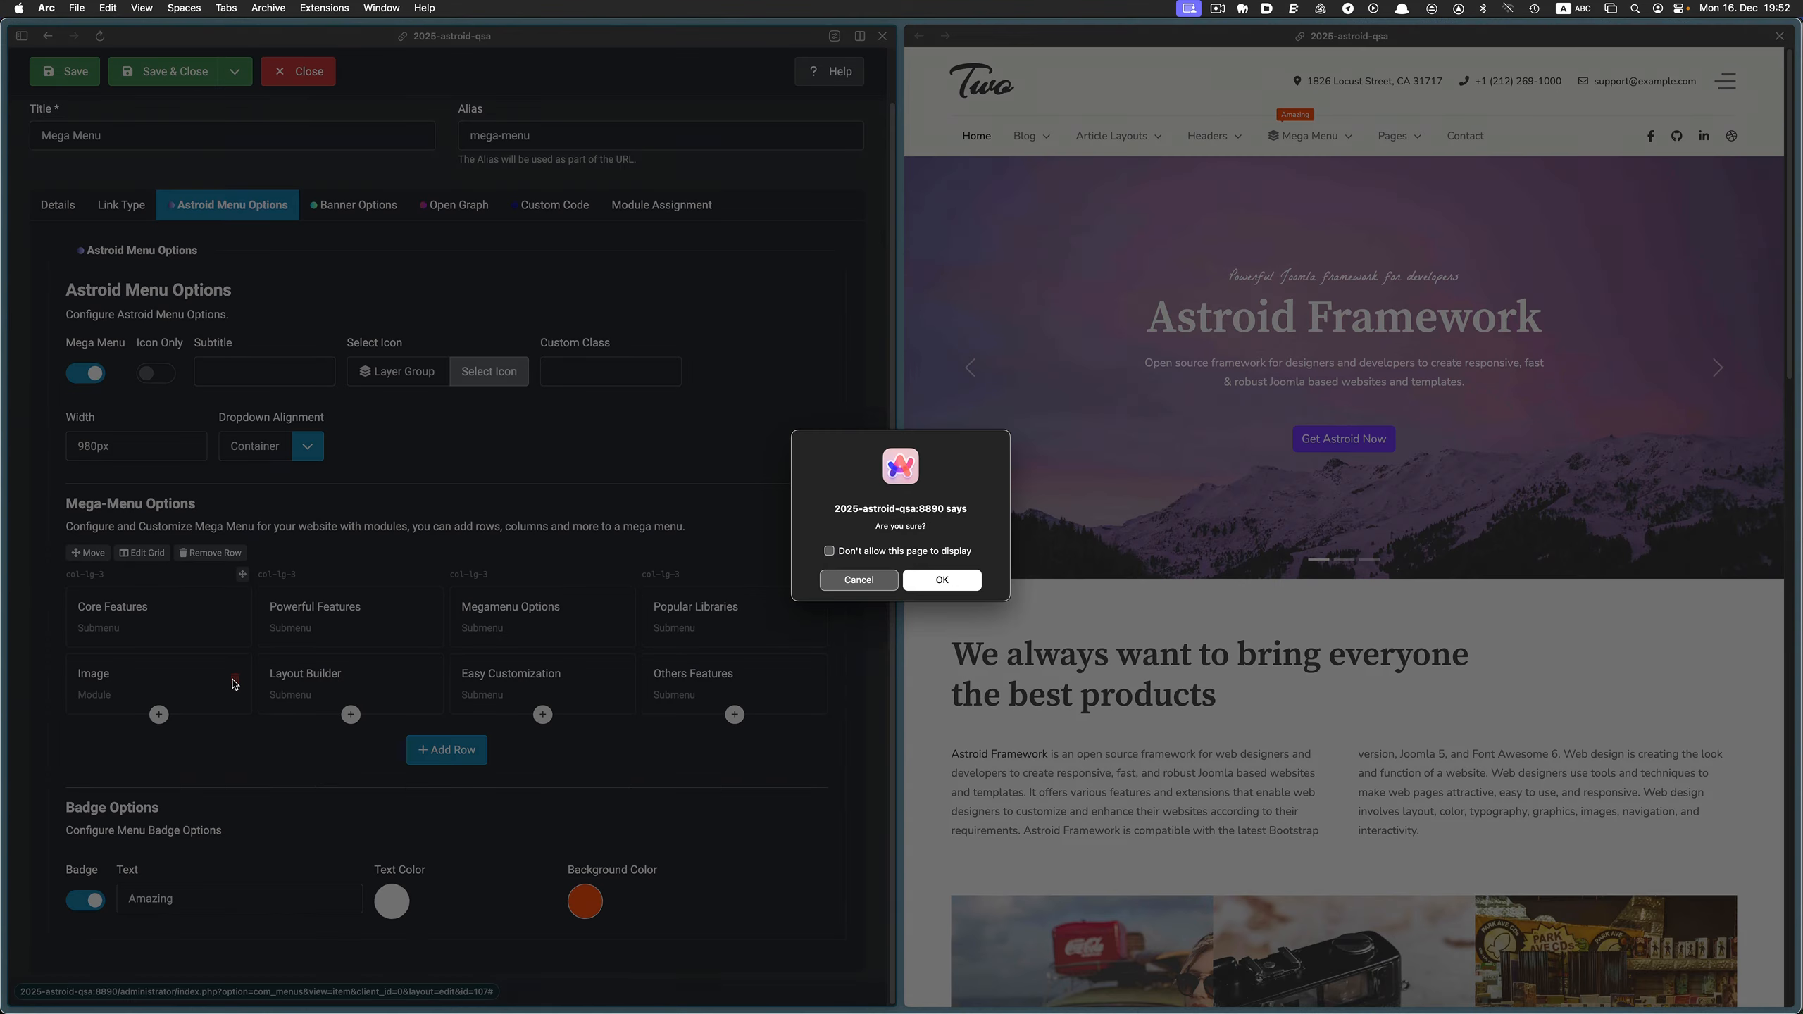
{"action": "left_click", "coordinate": [946, 579]}
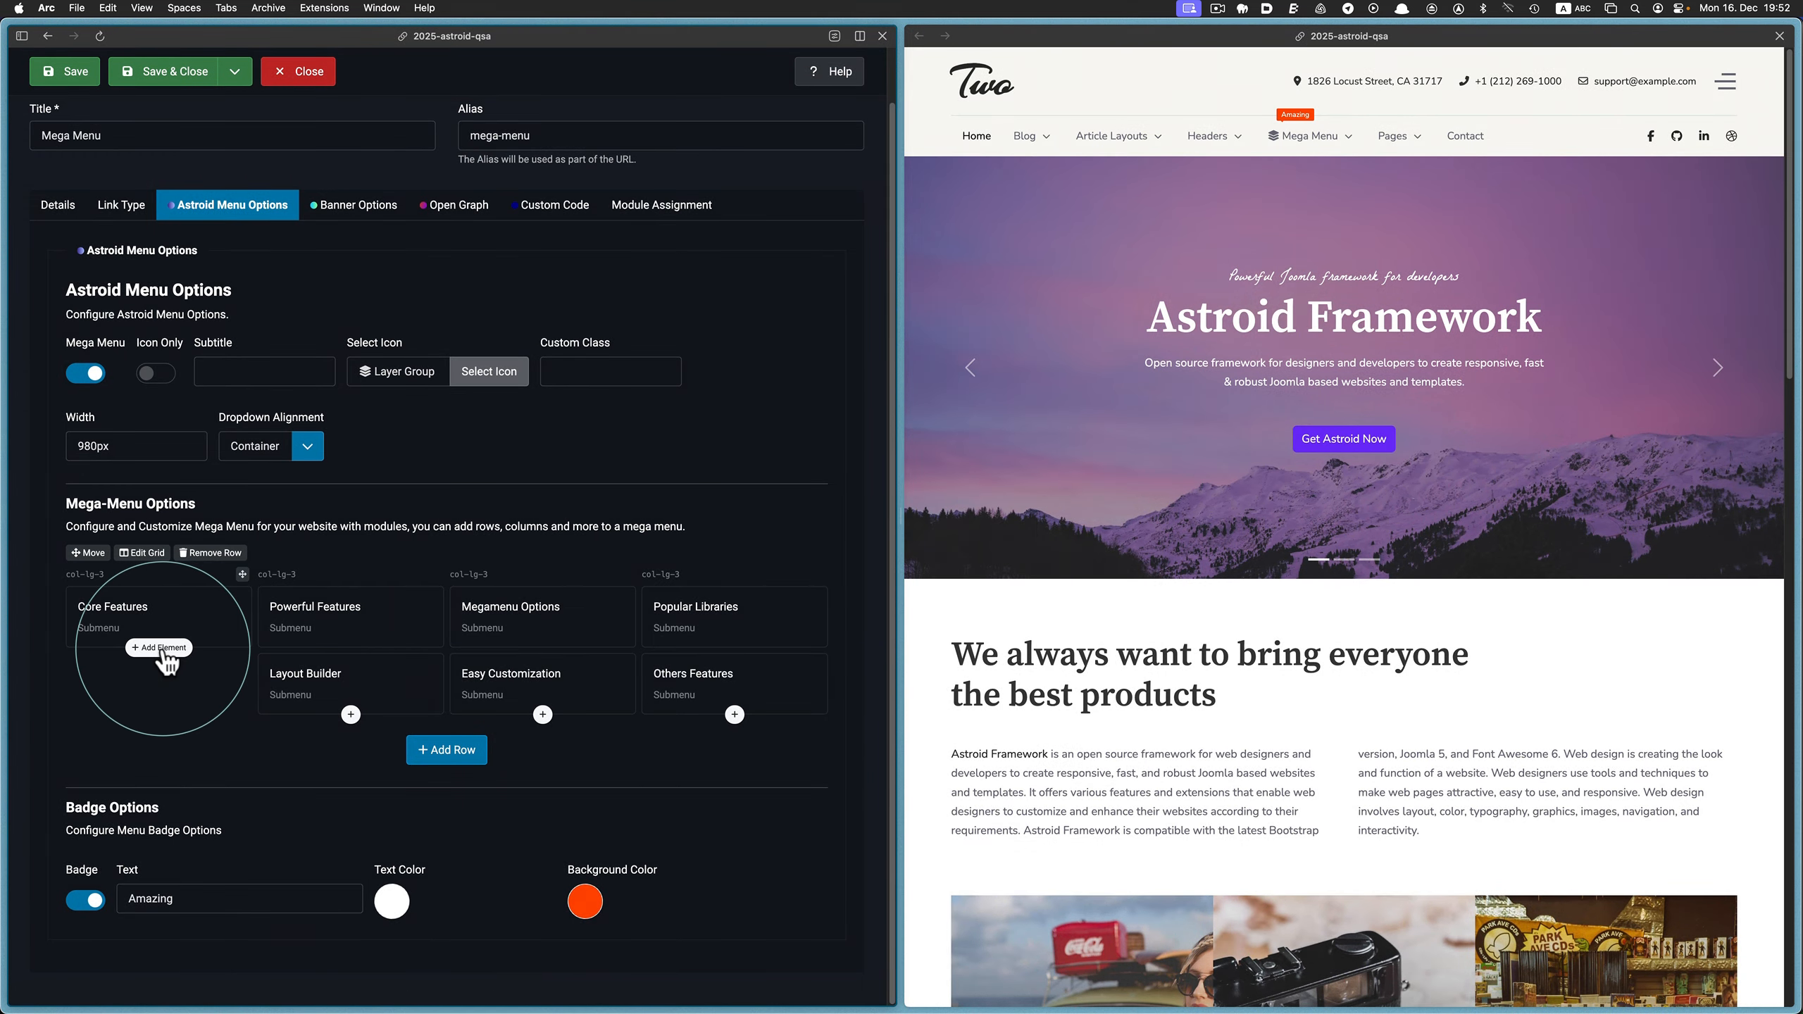
Add the This is the End module to the first column below Core Features
{"action": "left_click", "coordinate": [163, 649]}
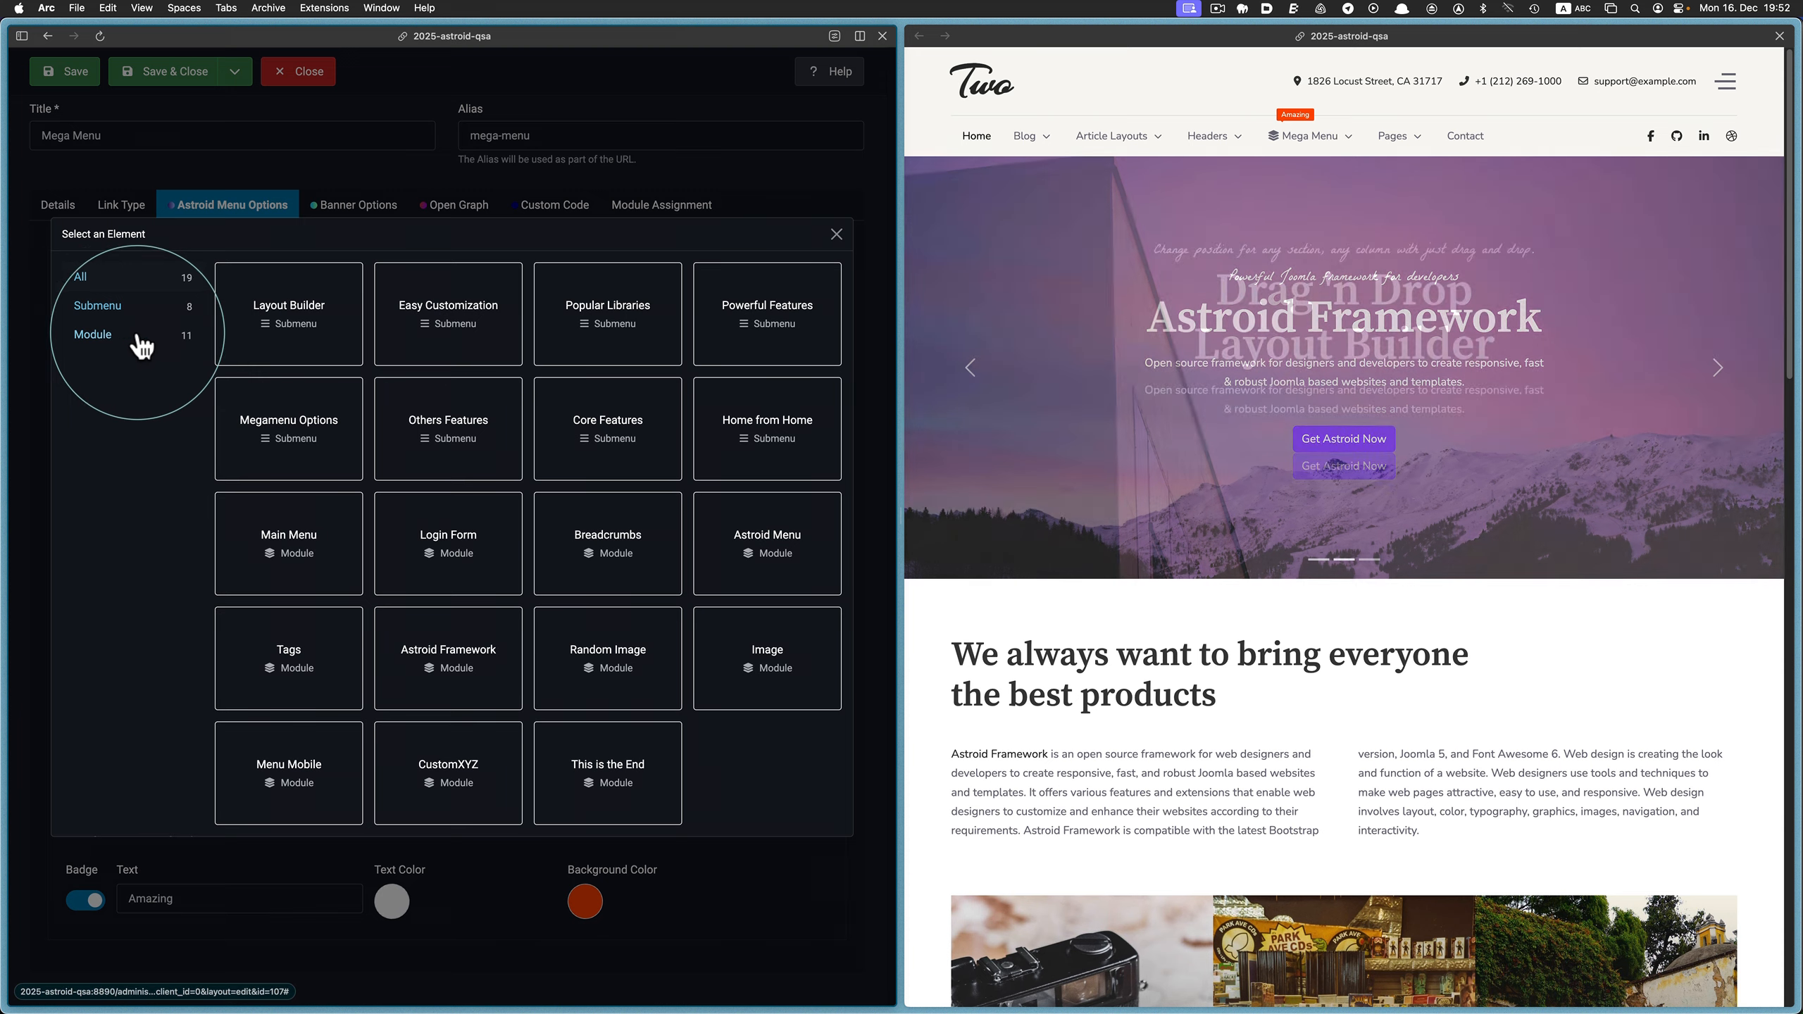
{"action": "left_click", "coordinate": [131, 346]}
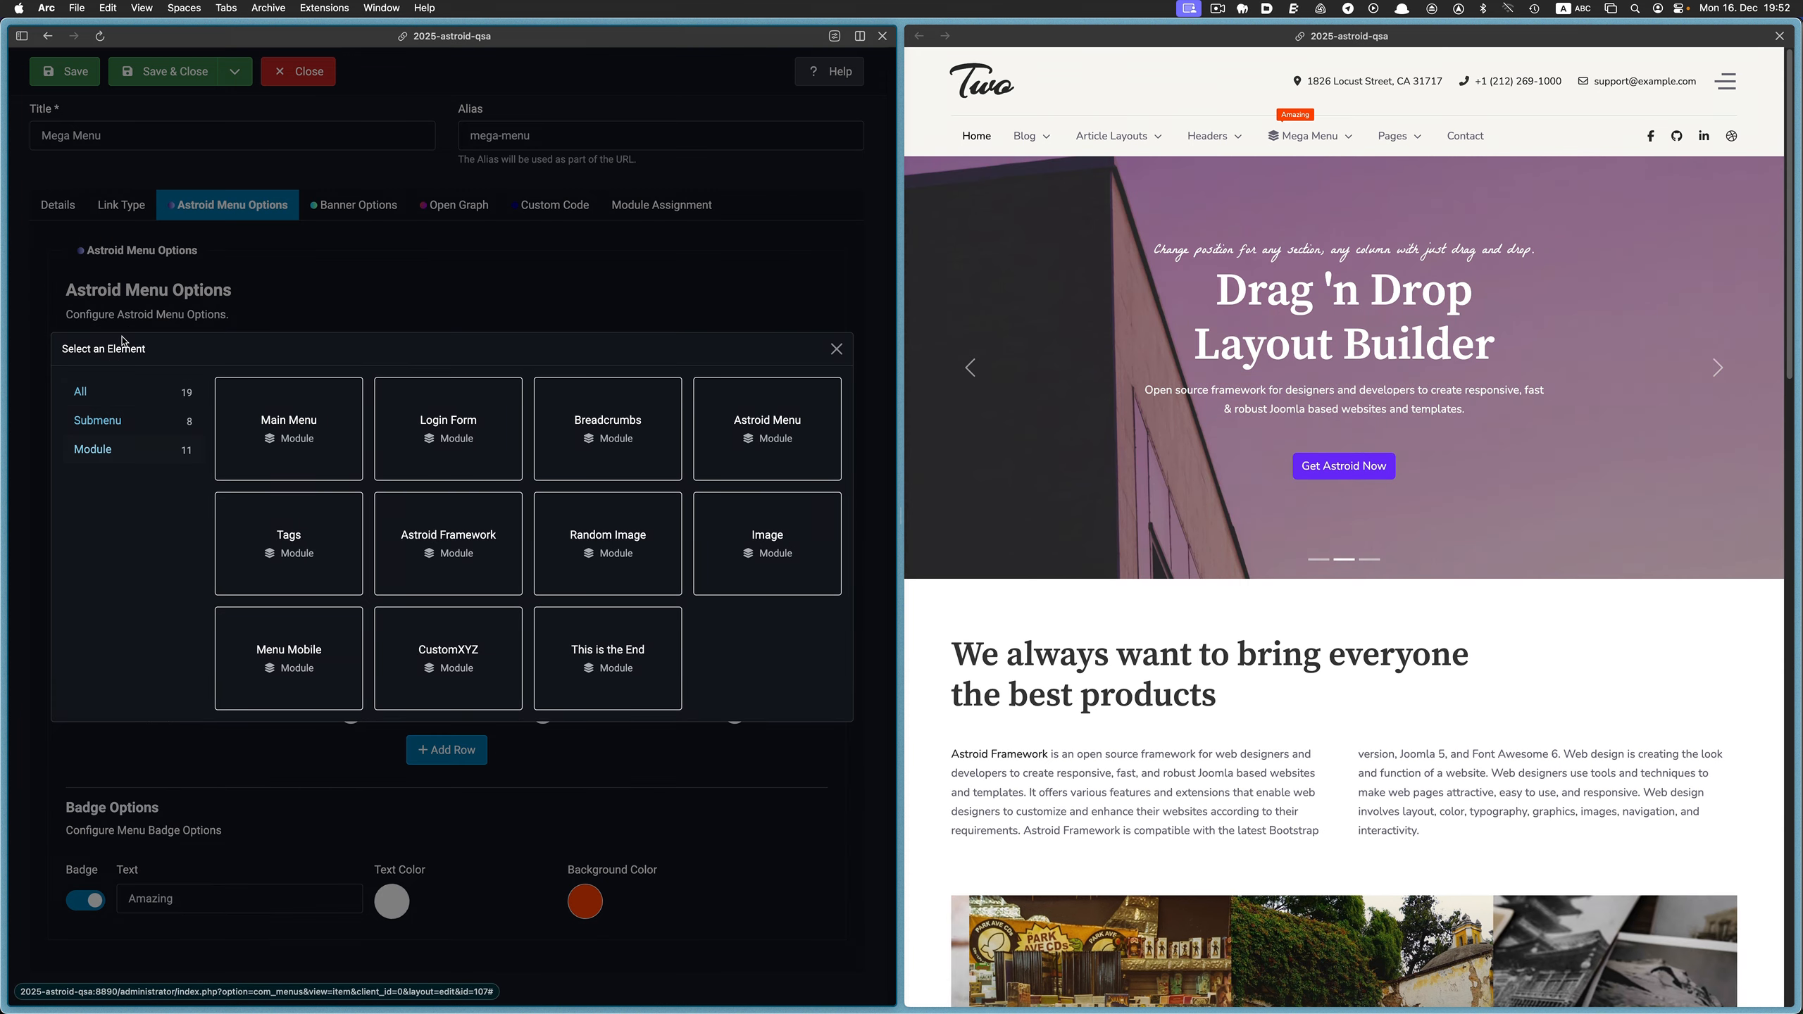
{"action": "left_click", "coordinate": [627, 650]}
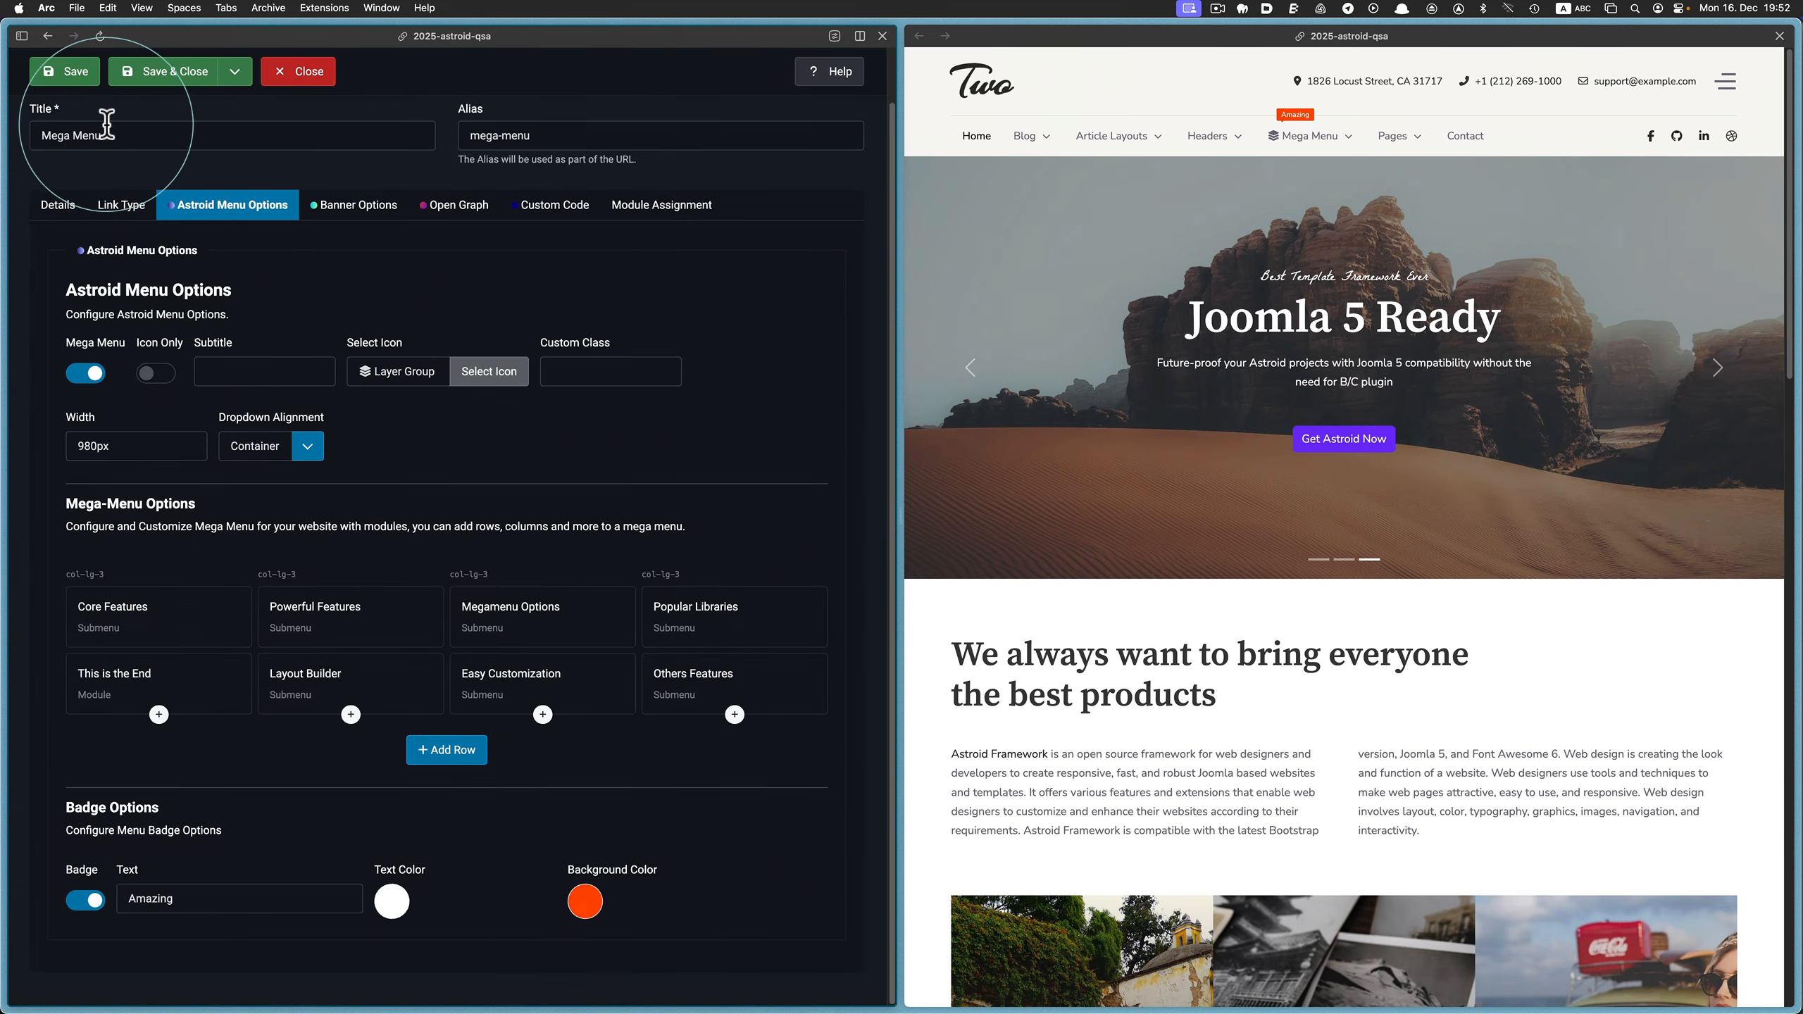
Save the Mega Menu item and check the new module in its dropdown on the reloaded website
{"action": "left_click", "coordinate": [82, 79]}
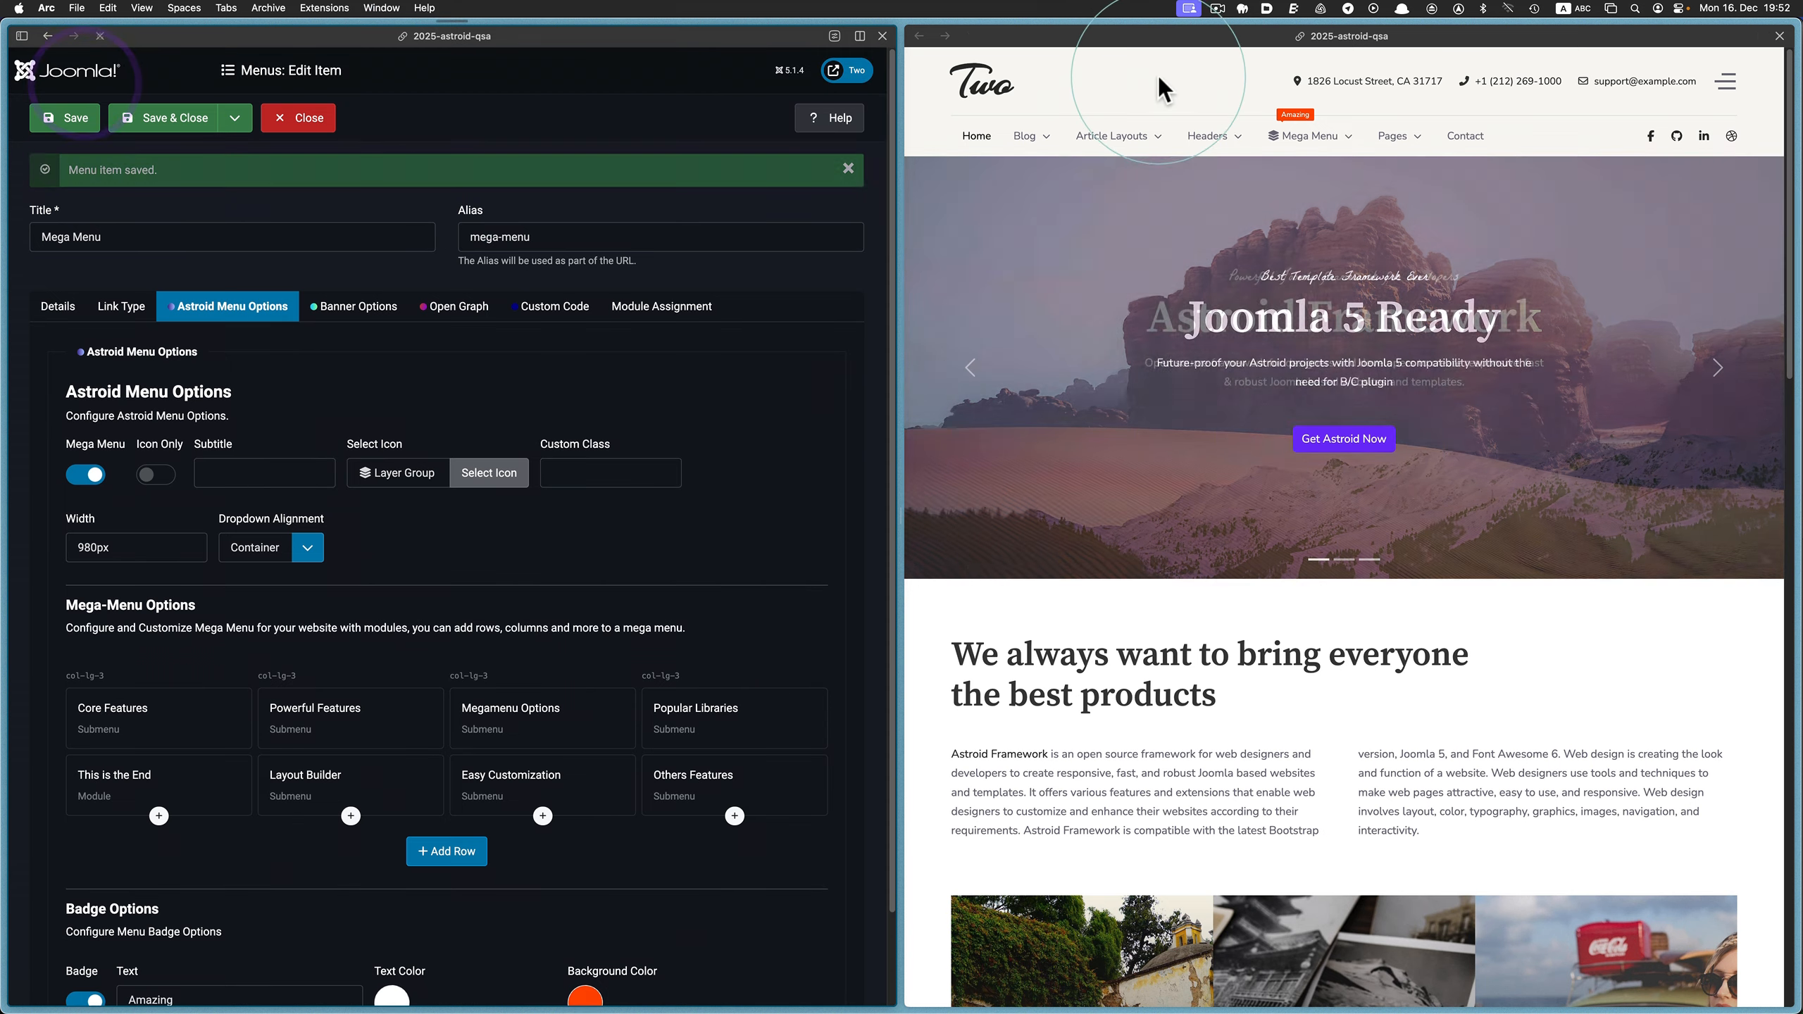
{"action": "left_click", "coordinate": [1183, 82]}
{"action": "left_click", "coordinate": [972, 35]}
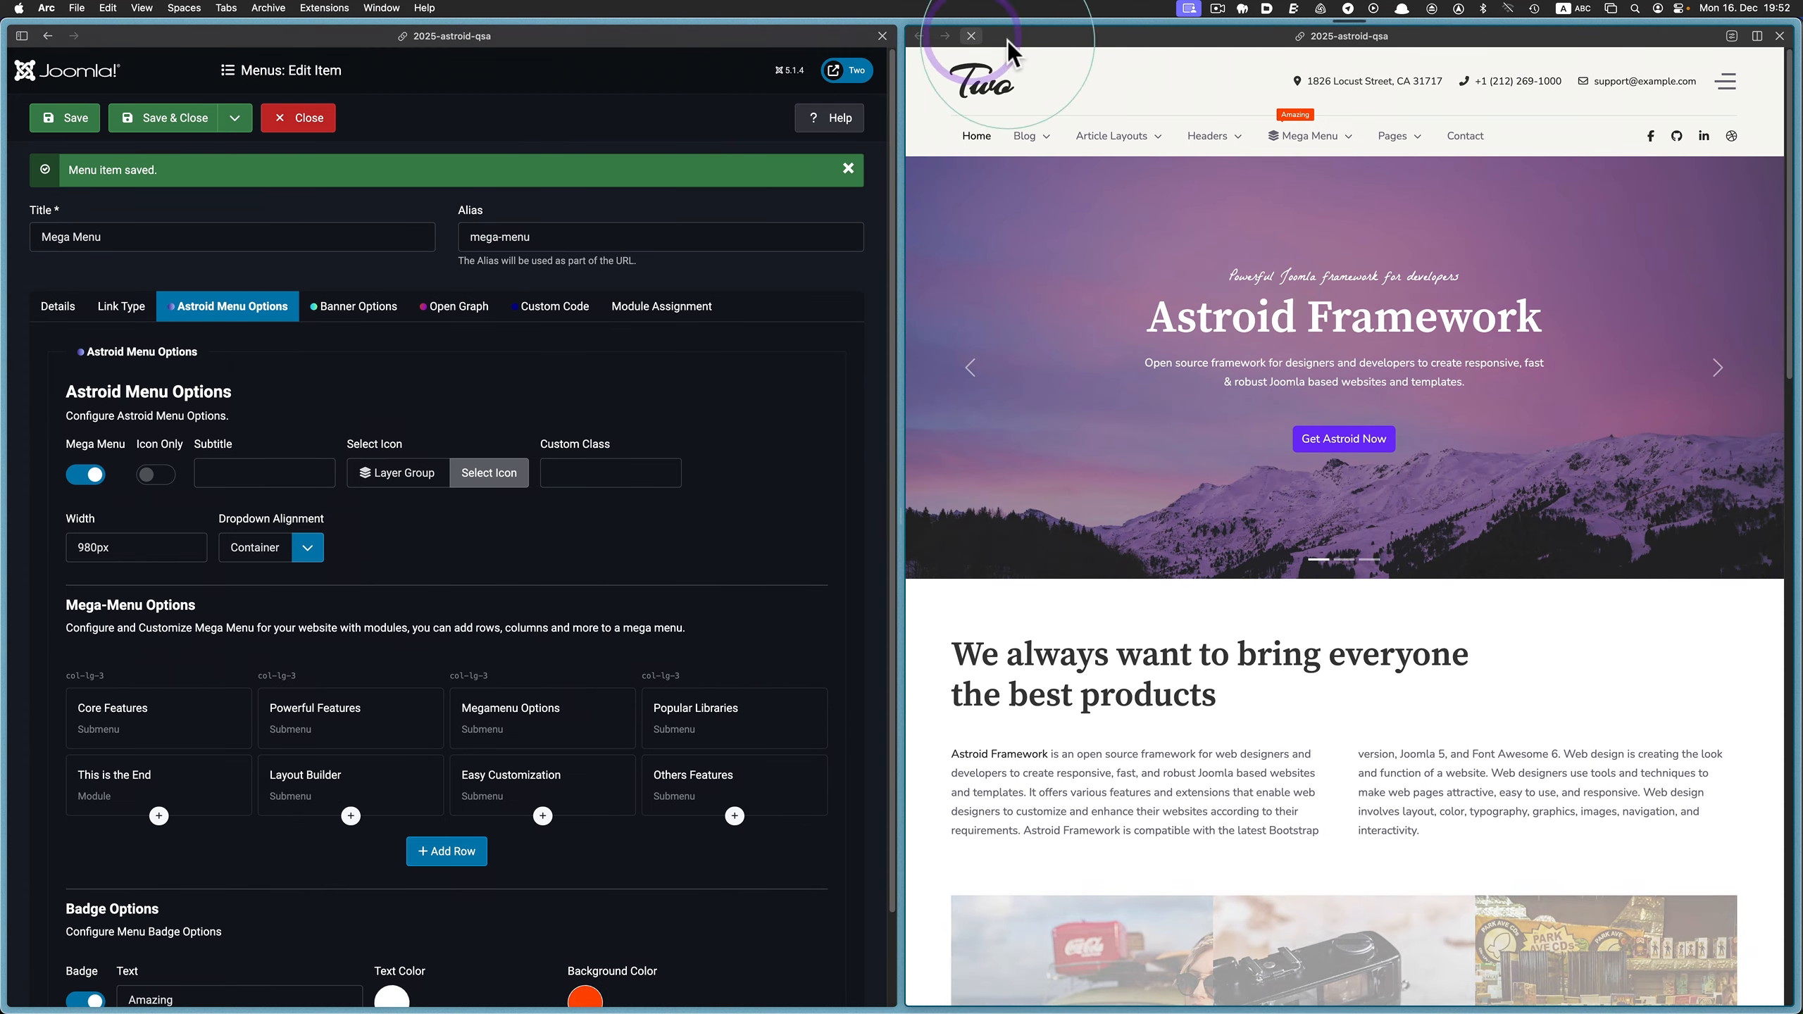
{"action": "mouse_move", "coordinate": [1310, 141]}
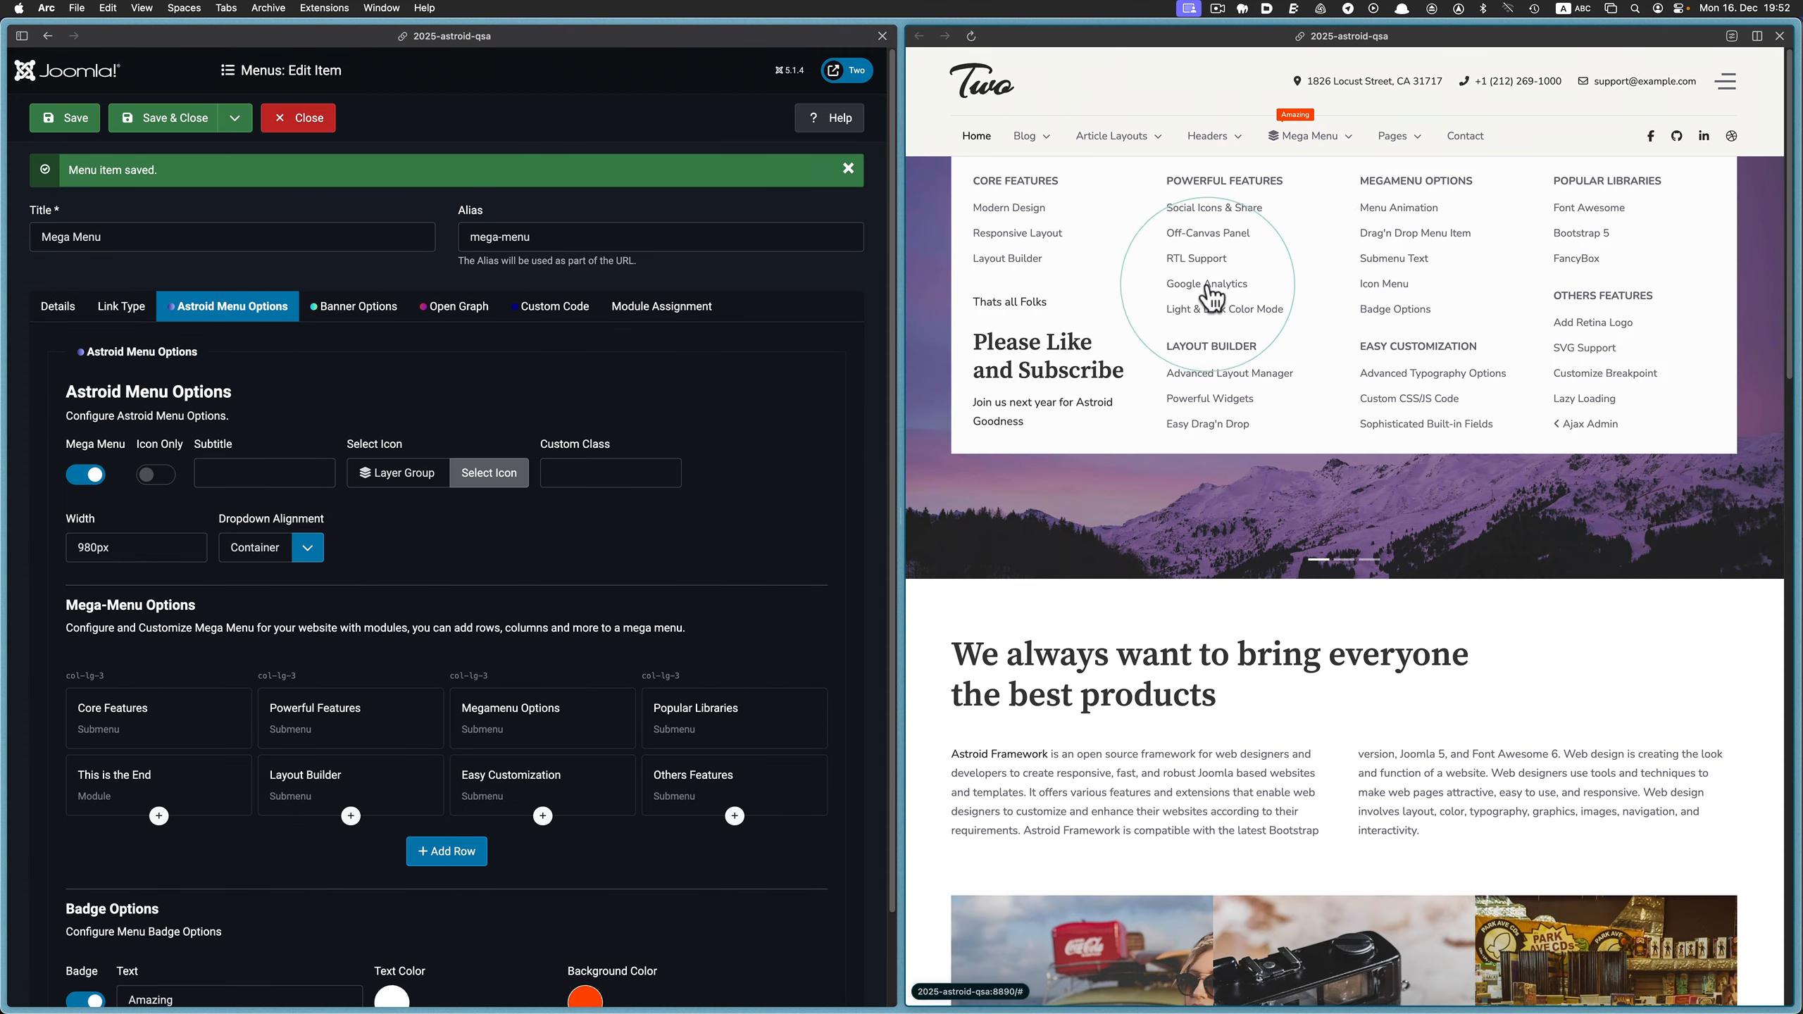